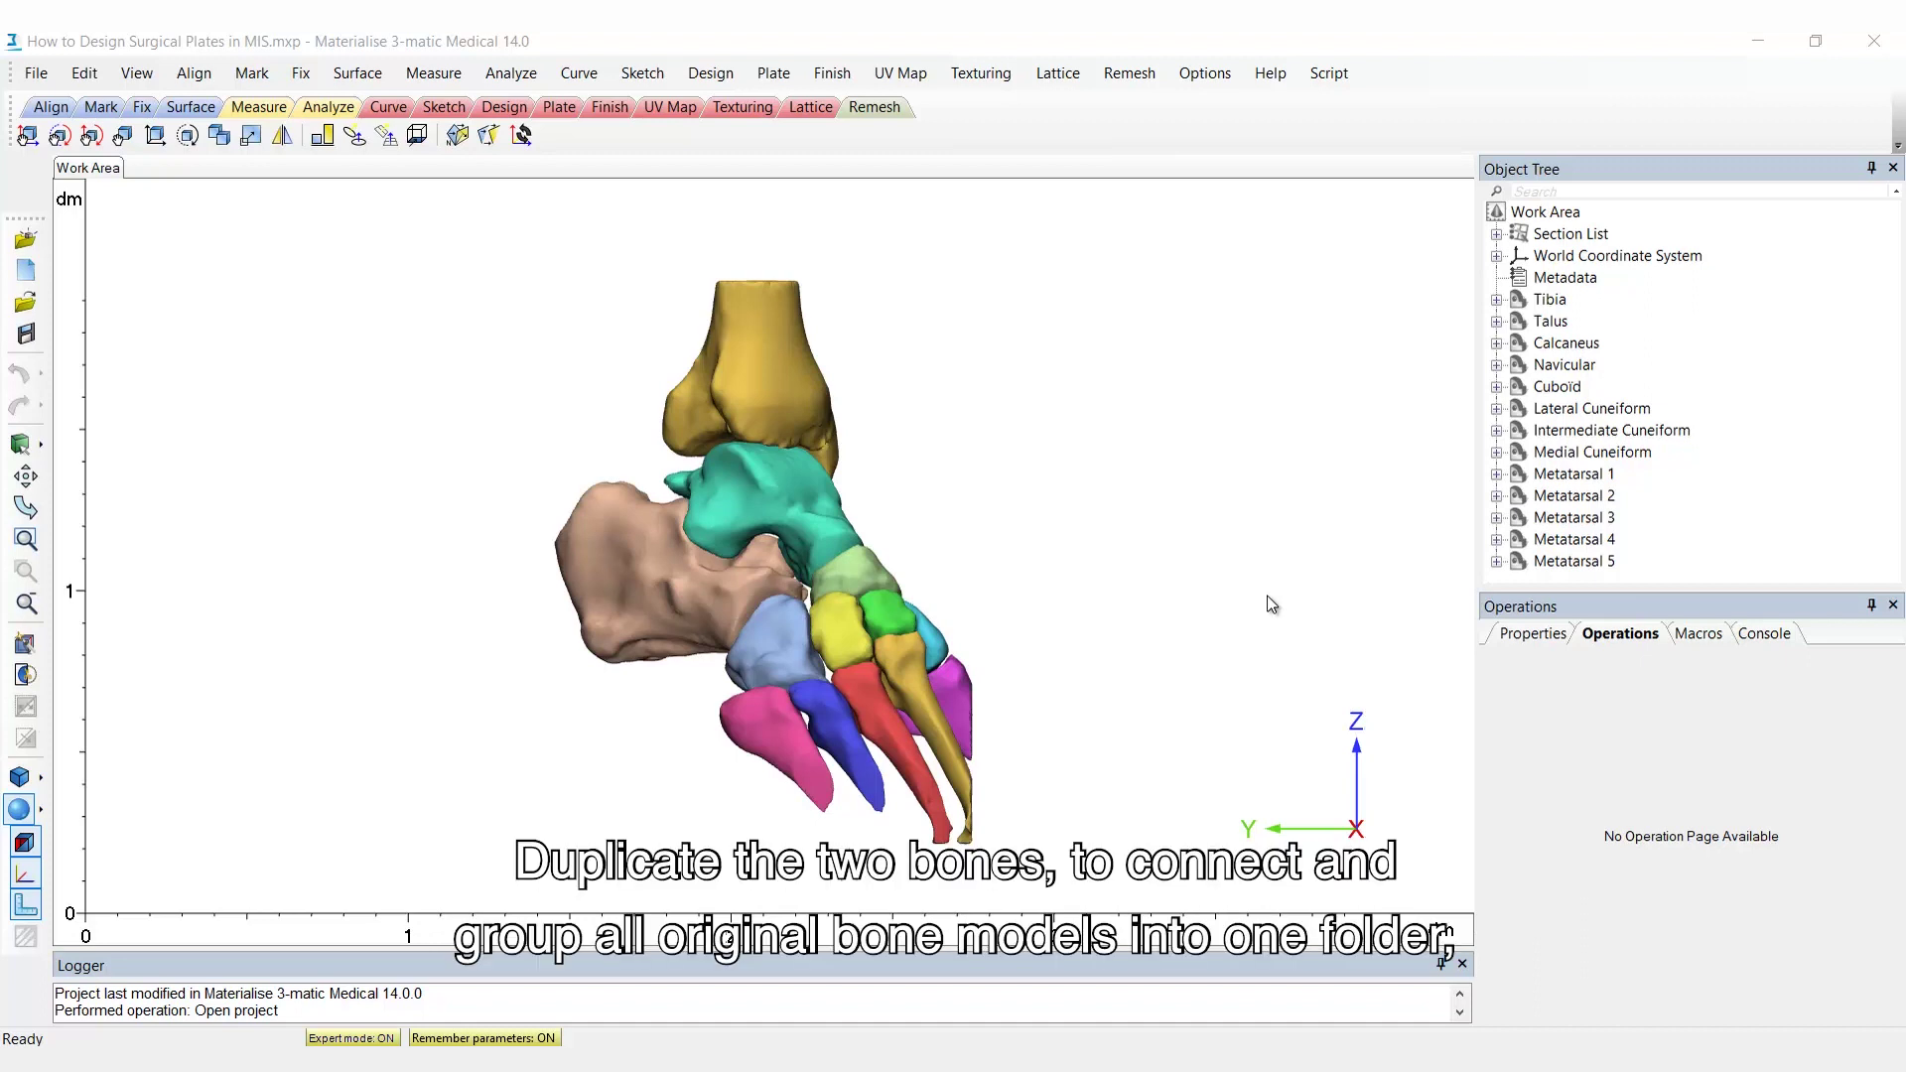
Step: Duplicate the Lateral Cuneiform and Metatarsal 3 bone parts
{"action": "left_click", "coordinate": [1578, 408]}
{"action": "left_click", "coordinate": [1579, 517], "text": "ctrl"}
{"action": "right_click", "coordinate": [1579, 517]}
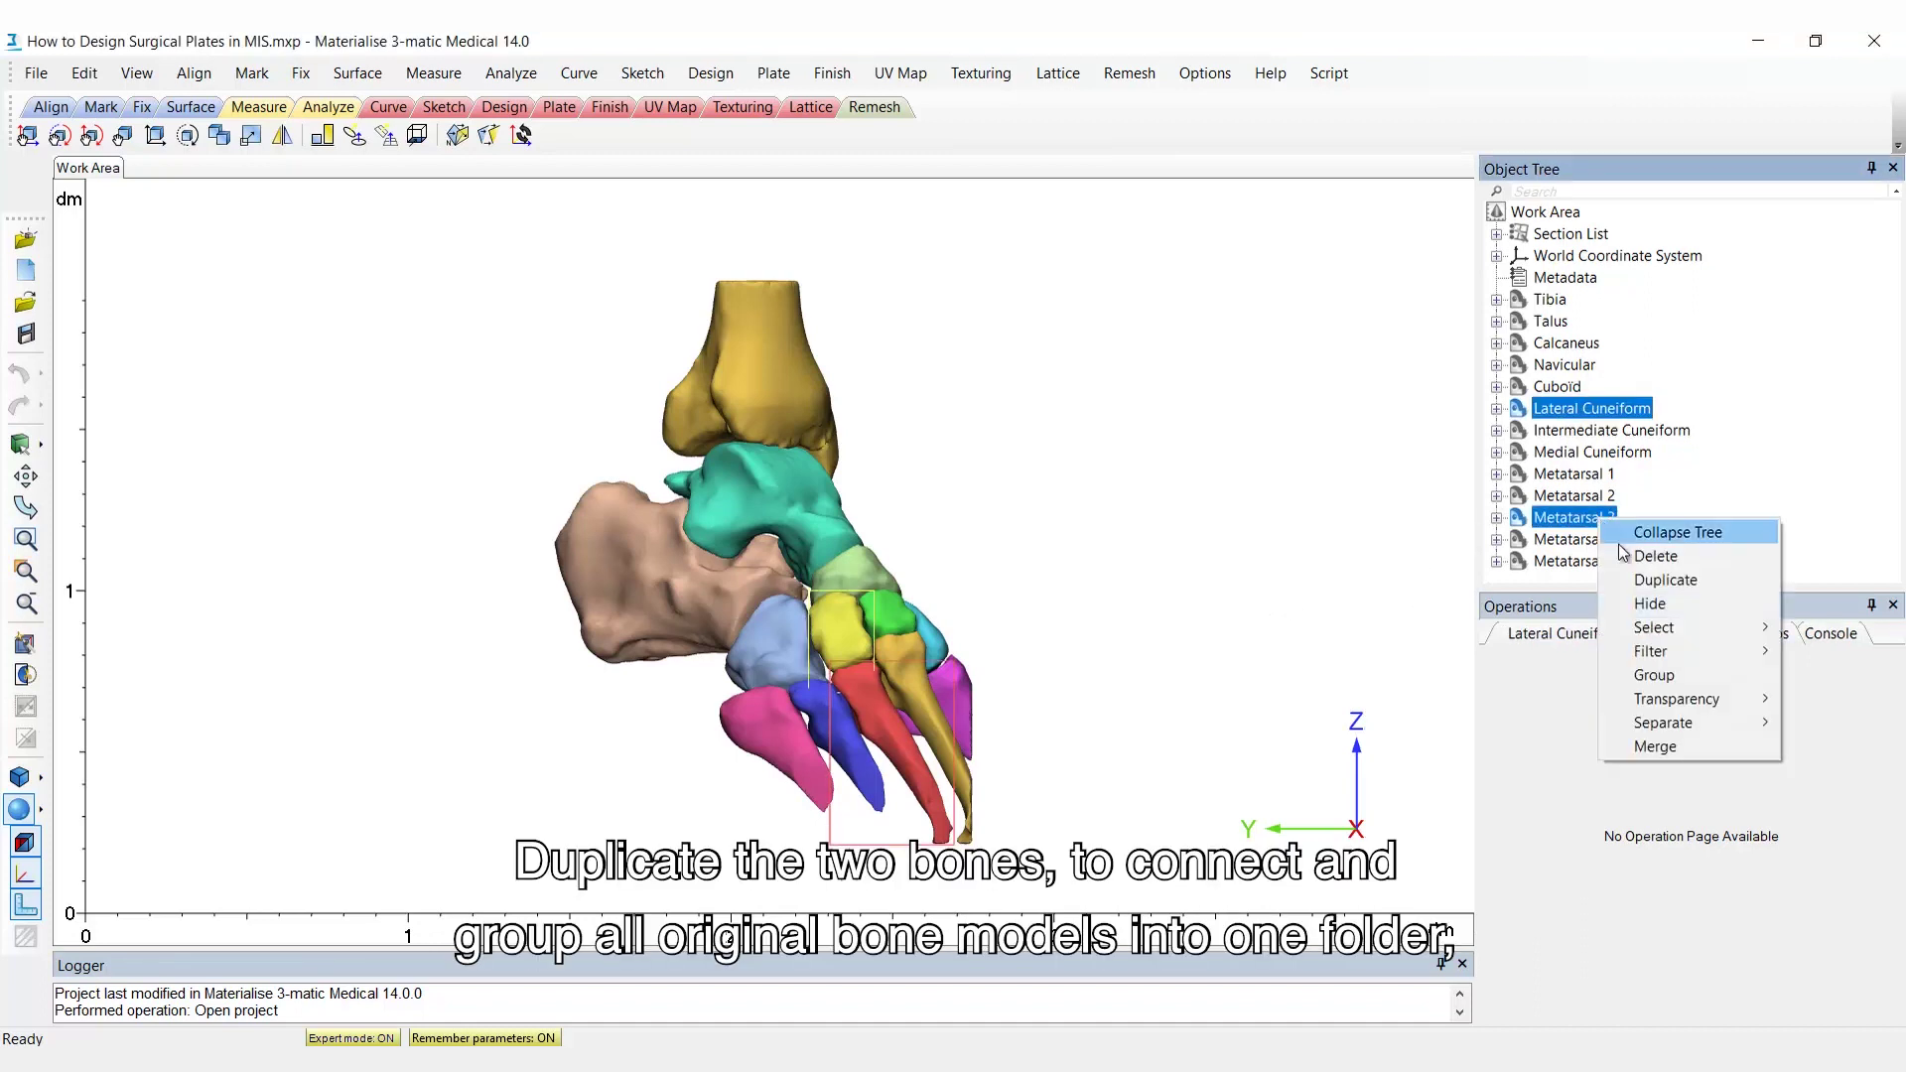
{"action": "left_click", "coordinate": [1648, 578]}
Step: Group all original bone parts from Tibia to Metatarsal 5 and rename the group Originals
{"action": "left_click", "coordinate": [1549, 256]}
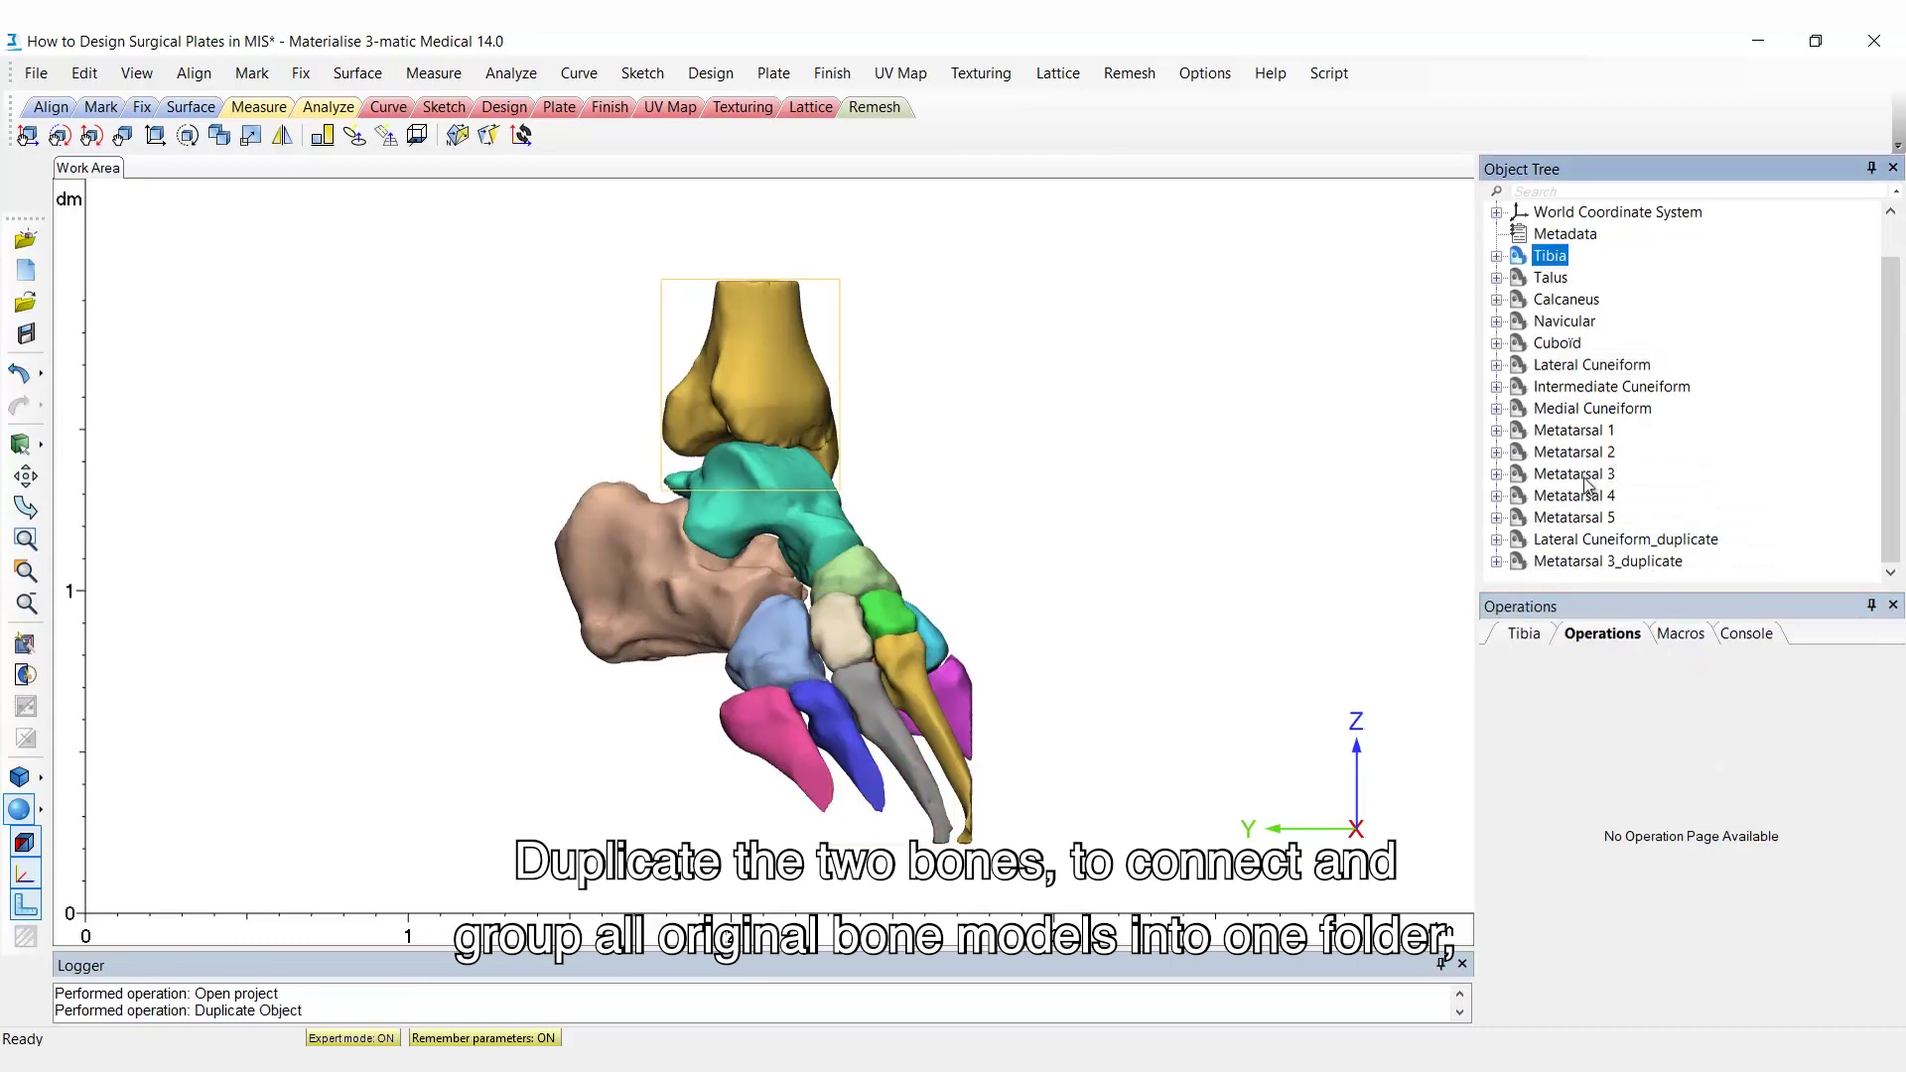
{"action": "left_click", "coordinate": [1574, 517], "text": "shift"}
{"action": "right_click", "coordinate": [1583, 493]}
{"action": "left_click", "coordinate": [1628, 647]}
{"action": "double_click", "coordinate": [1569, 299]}
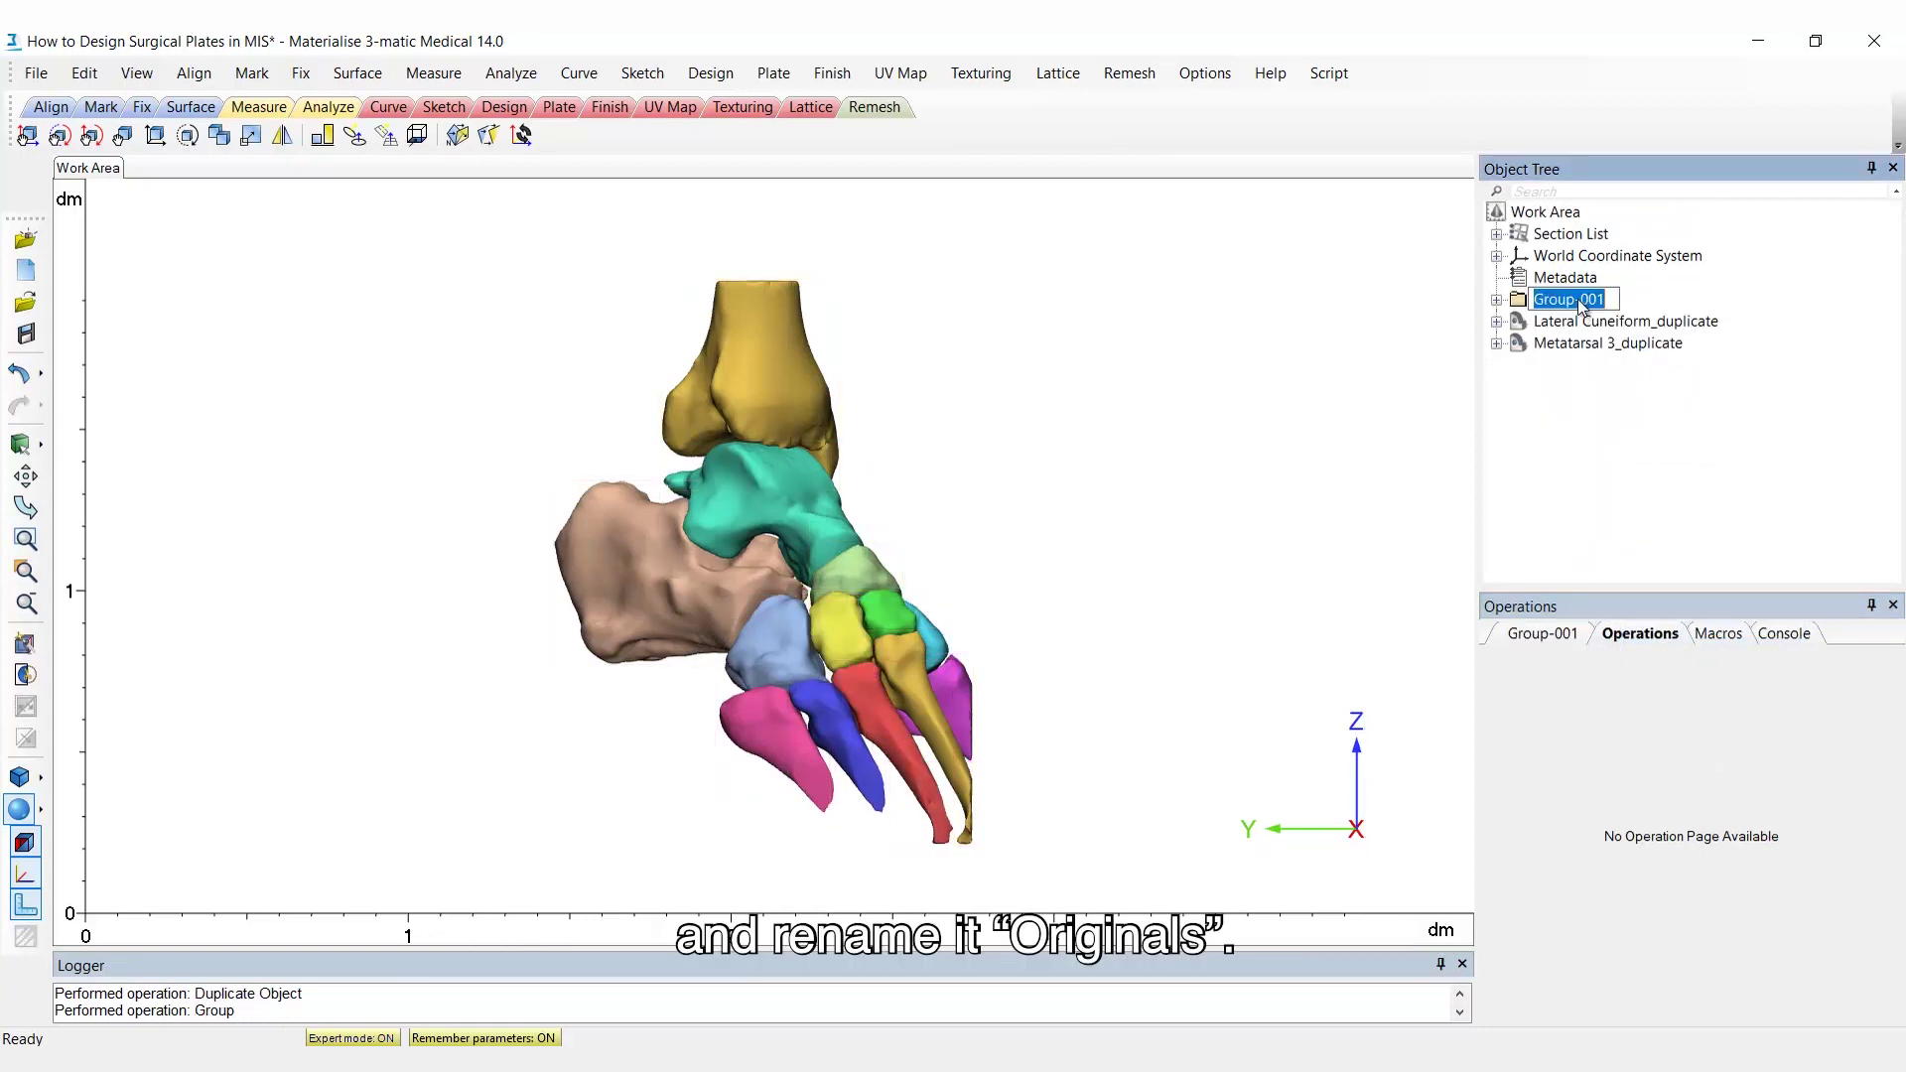
{"action": "type", "text": "Originals"}
{"action": "key", "text": "Return"}
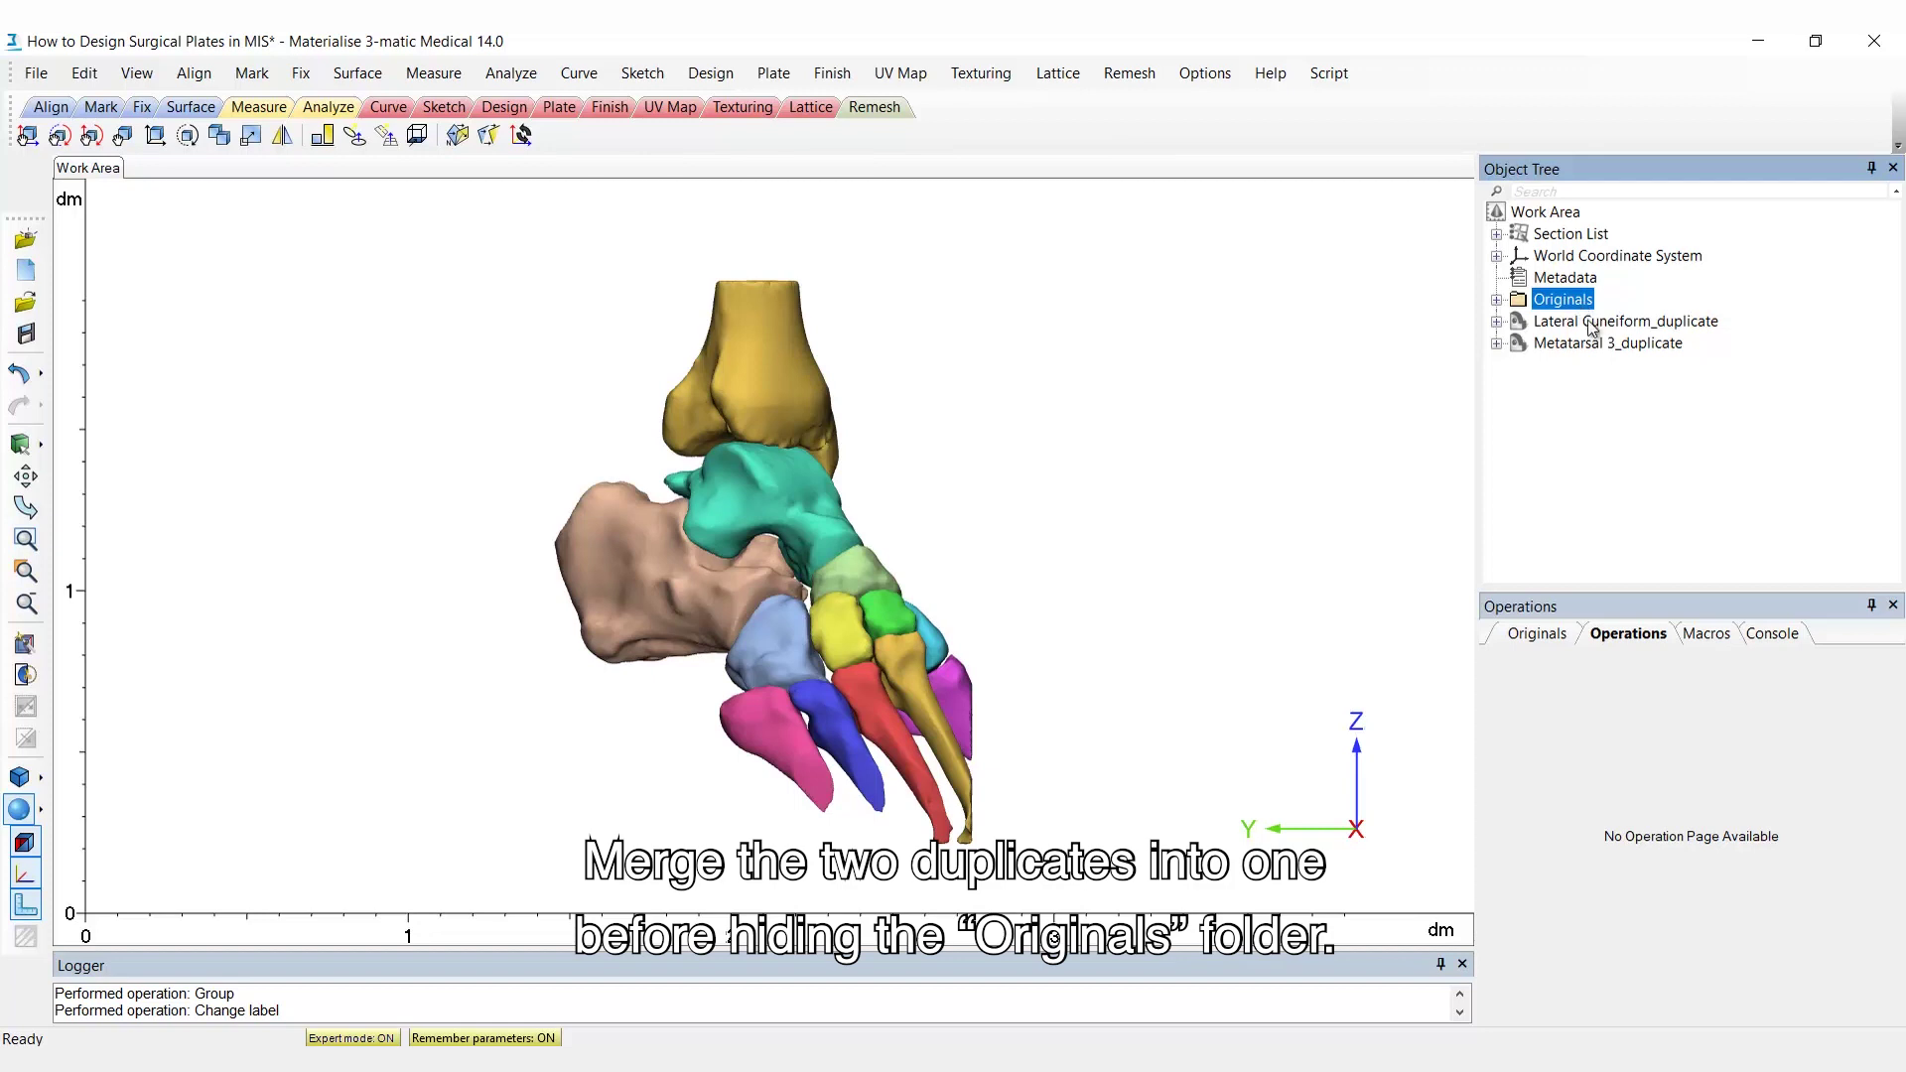
Step: Merge the Lateral Cuneiform and Metatarsal 3 duplicates into one part and hide the Originals group
{"action": "left_click", "coordinate": [1591, 322]}
{"action": "left_click", "coordinate": [1595, 343], "text": "ctrl"}
{"action": "right_click", "coordinate": [1592, 343]}
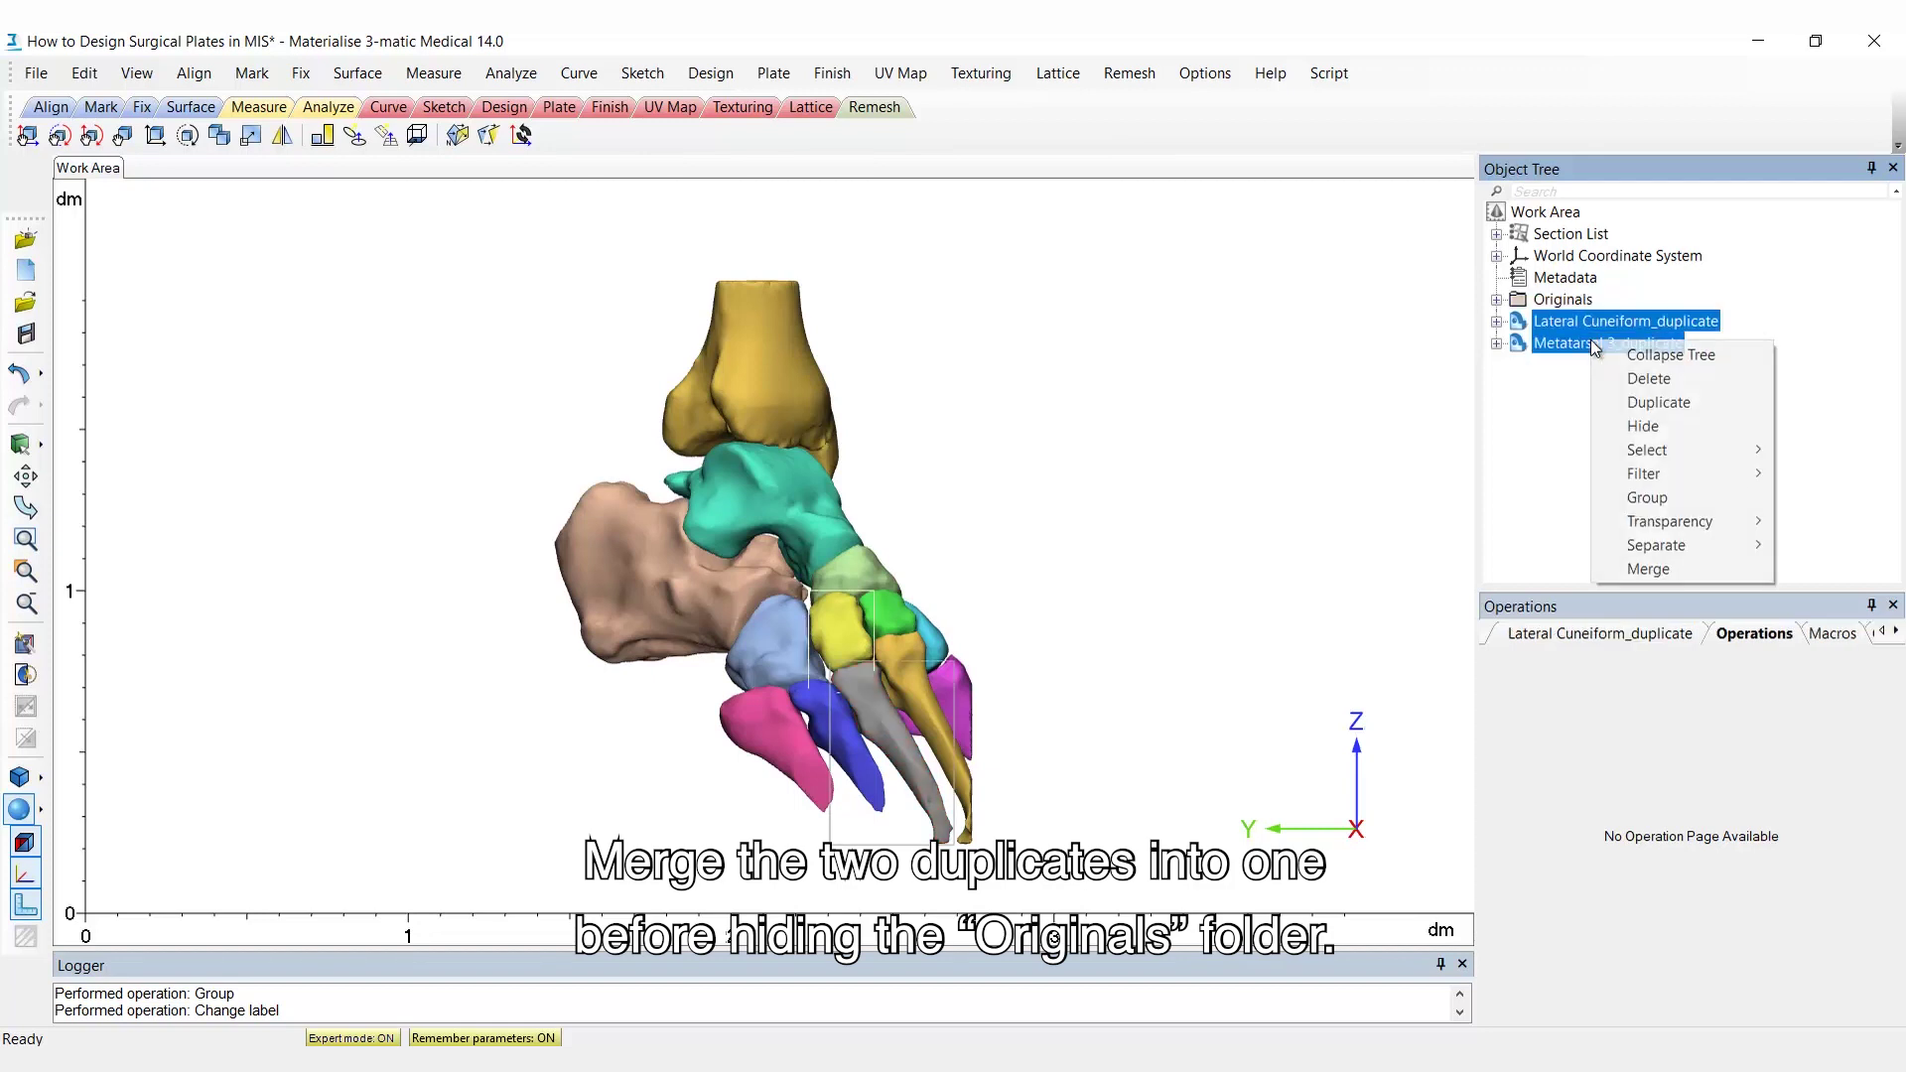
{"action": "left_click", "coordinate": [1648, 567]}
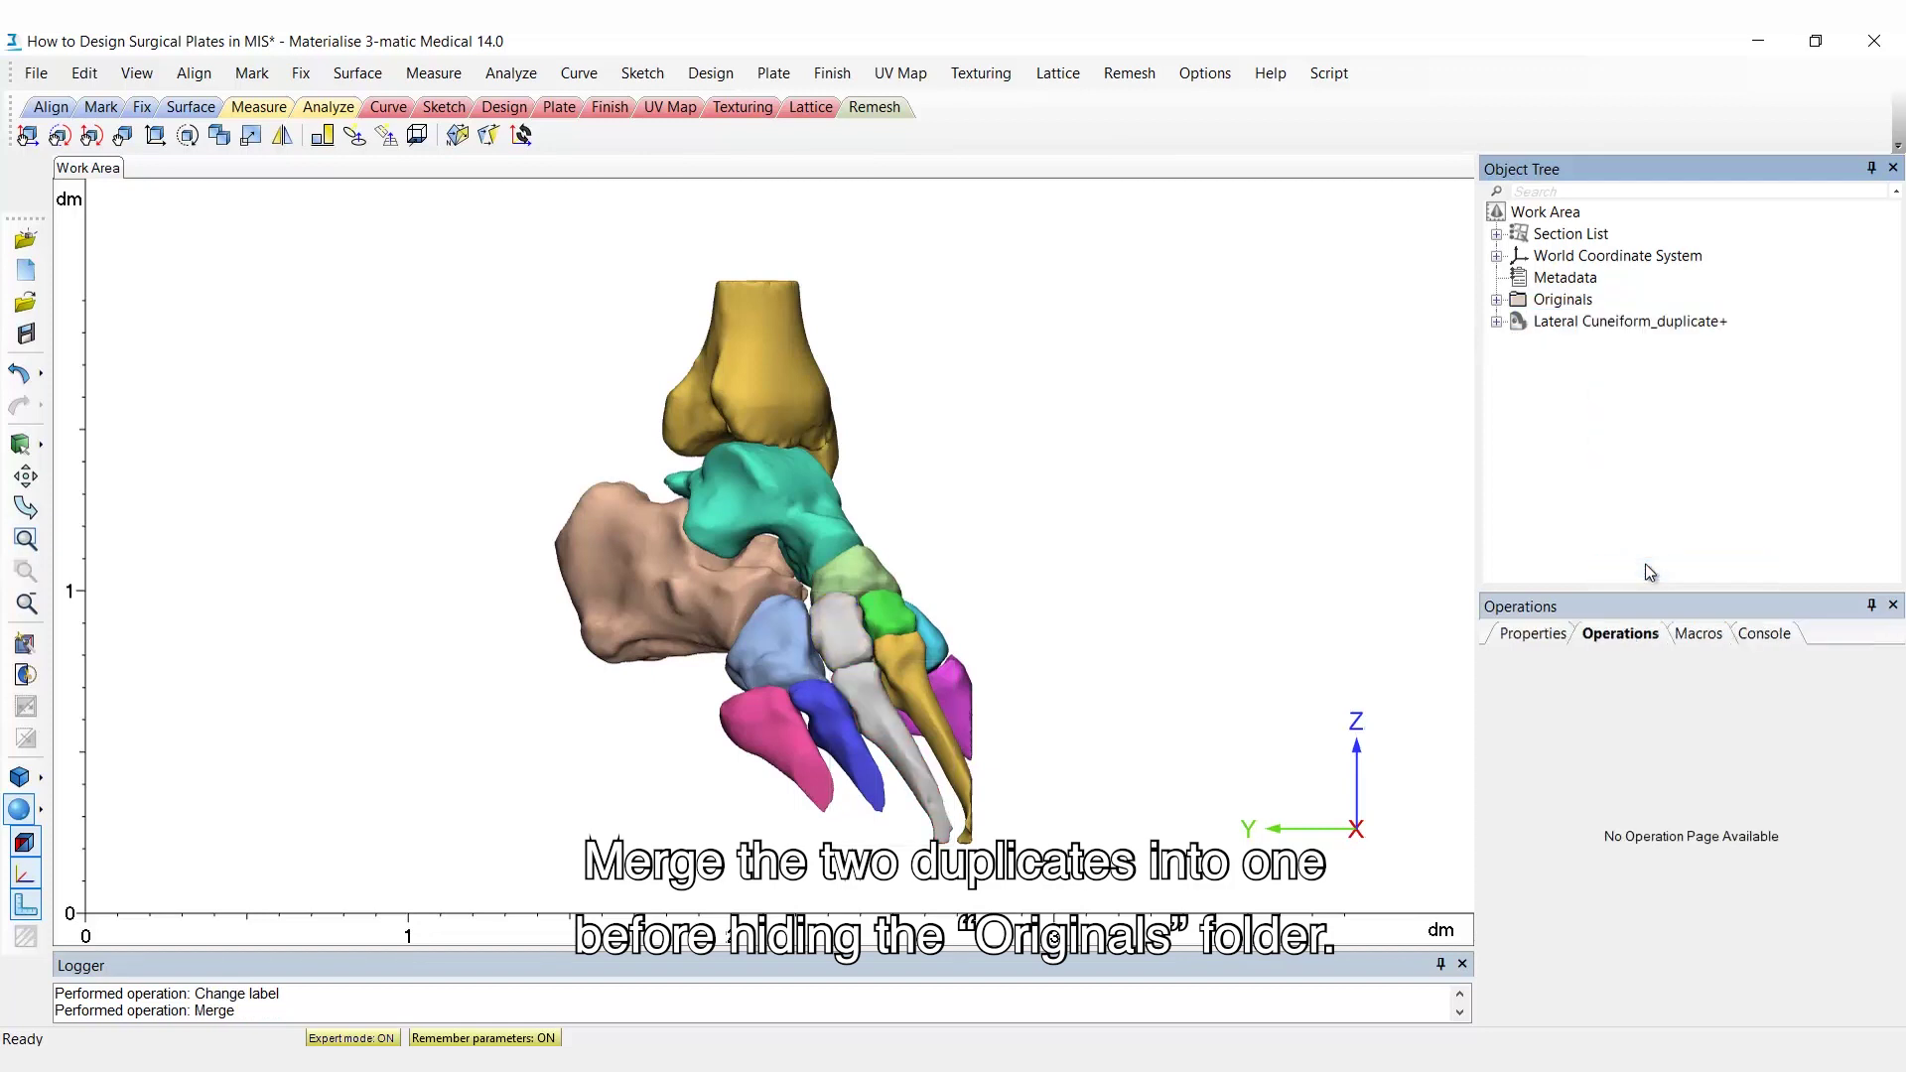
{"action": "right_click", "coordinate": [1570, 302]}
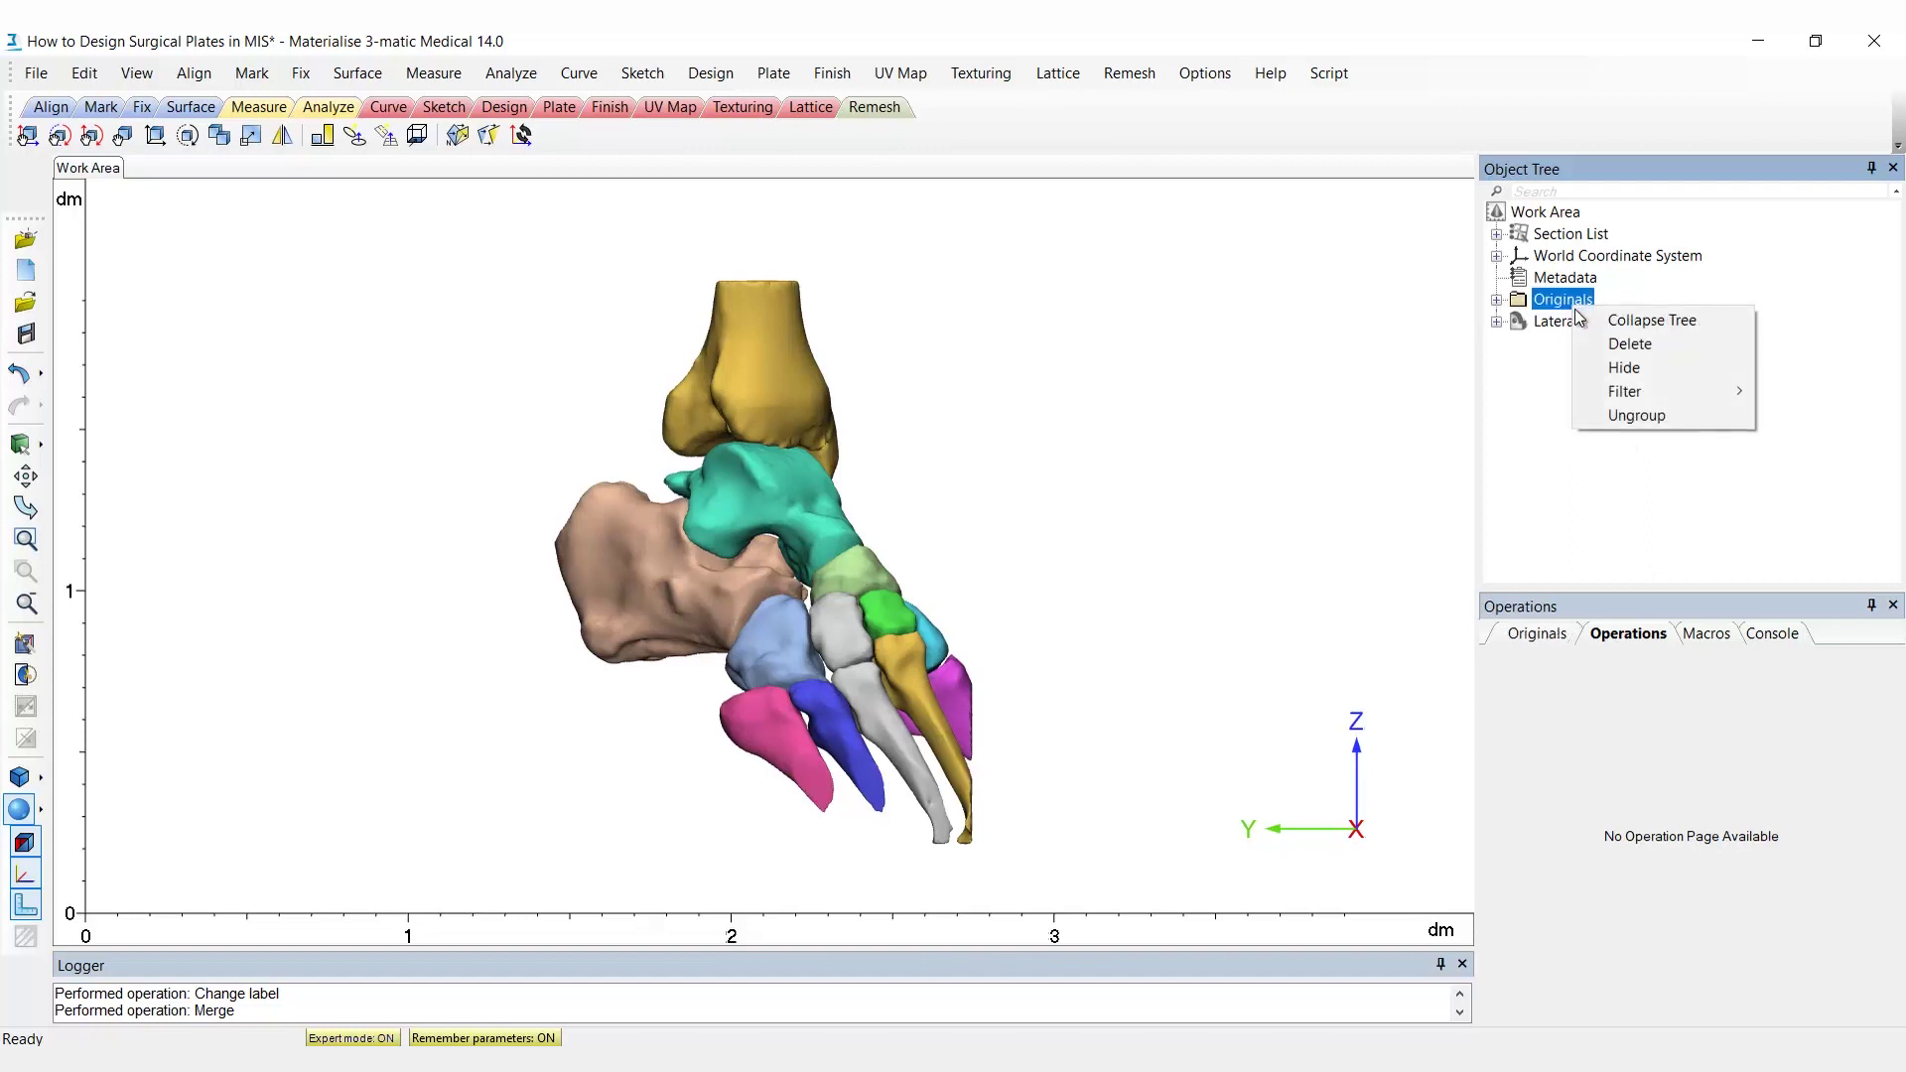
{"action": "left_click", "coordinate": [1619, 372]}
Step: Wrap the merged bone part with gap closing distance 10, smallest detail 0.5, and Reduce and Preserve surface structure enabled
{"action": "scroll", "coordinate": [933, 673], "scroll_direction": "up", "scroll_amount": 3}
{"action": "middle_click_drag", "start_coordinate": [809, 672], "coordinate": [727, 521]}
{"action": "right_click_drag", "start_coordinate": [796, 663], "coordinate": [948, 601]}
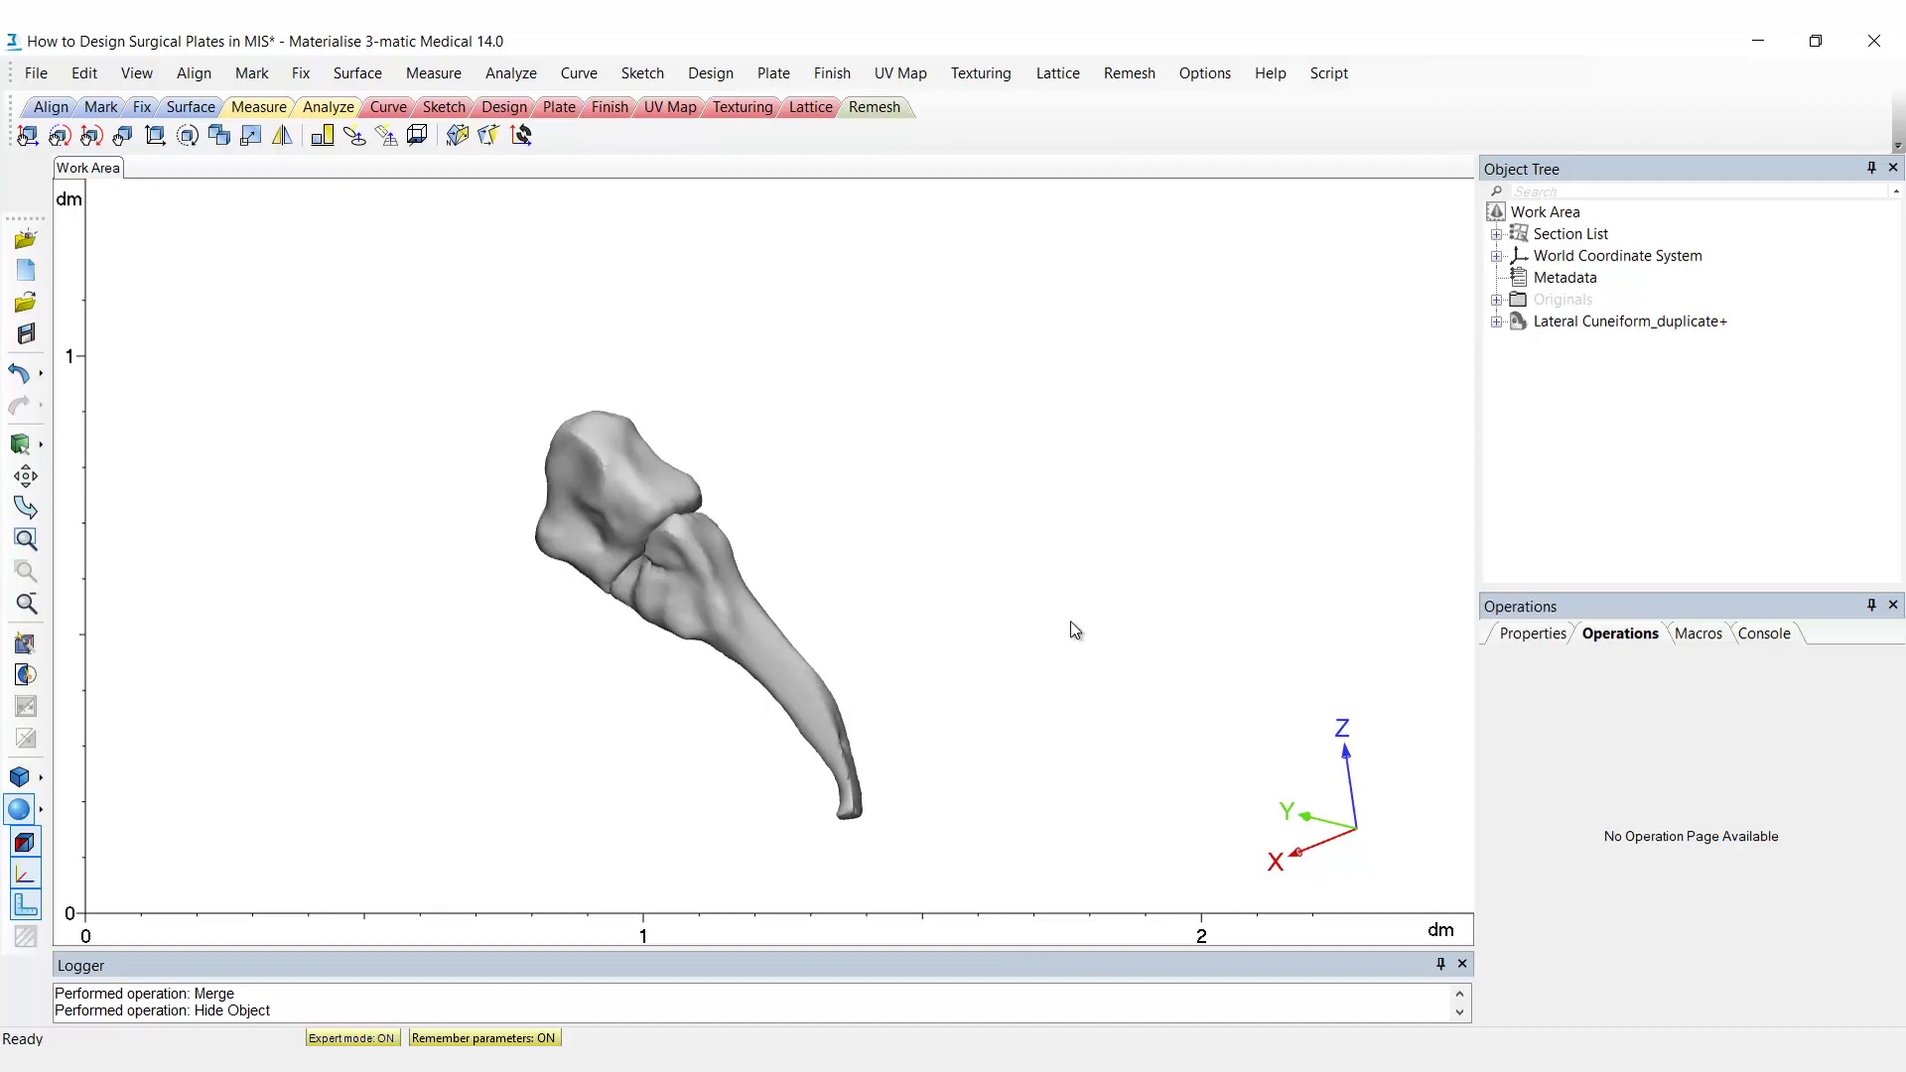
{"action": "left_click", "coordinate": [306, 77]}
{"action": "left_click", "coordinate": [386, 444]}
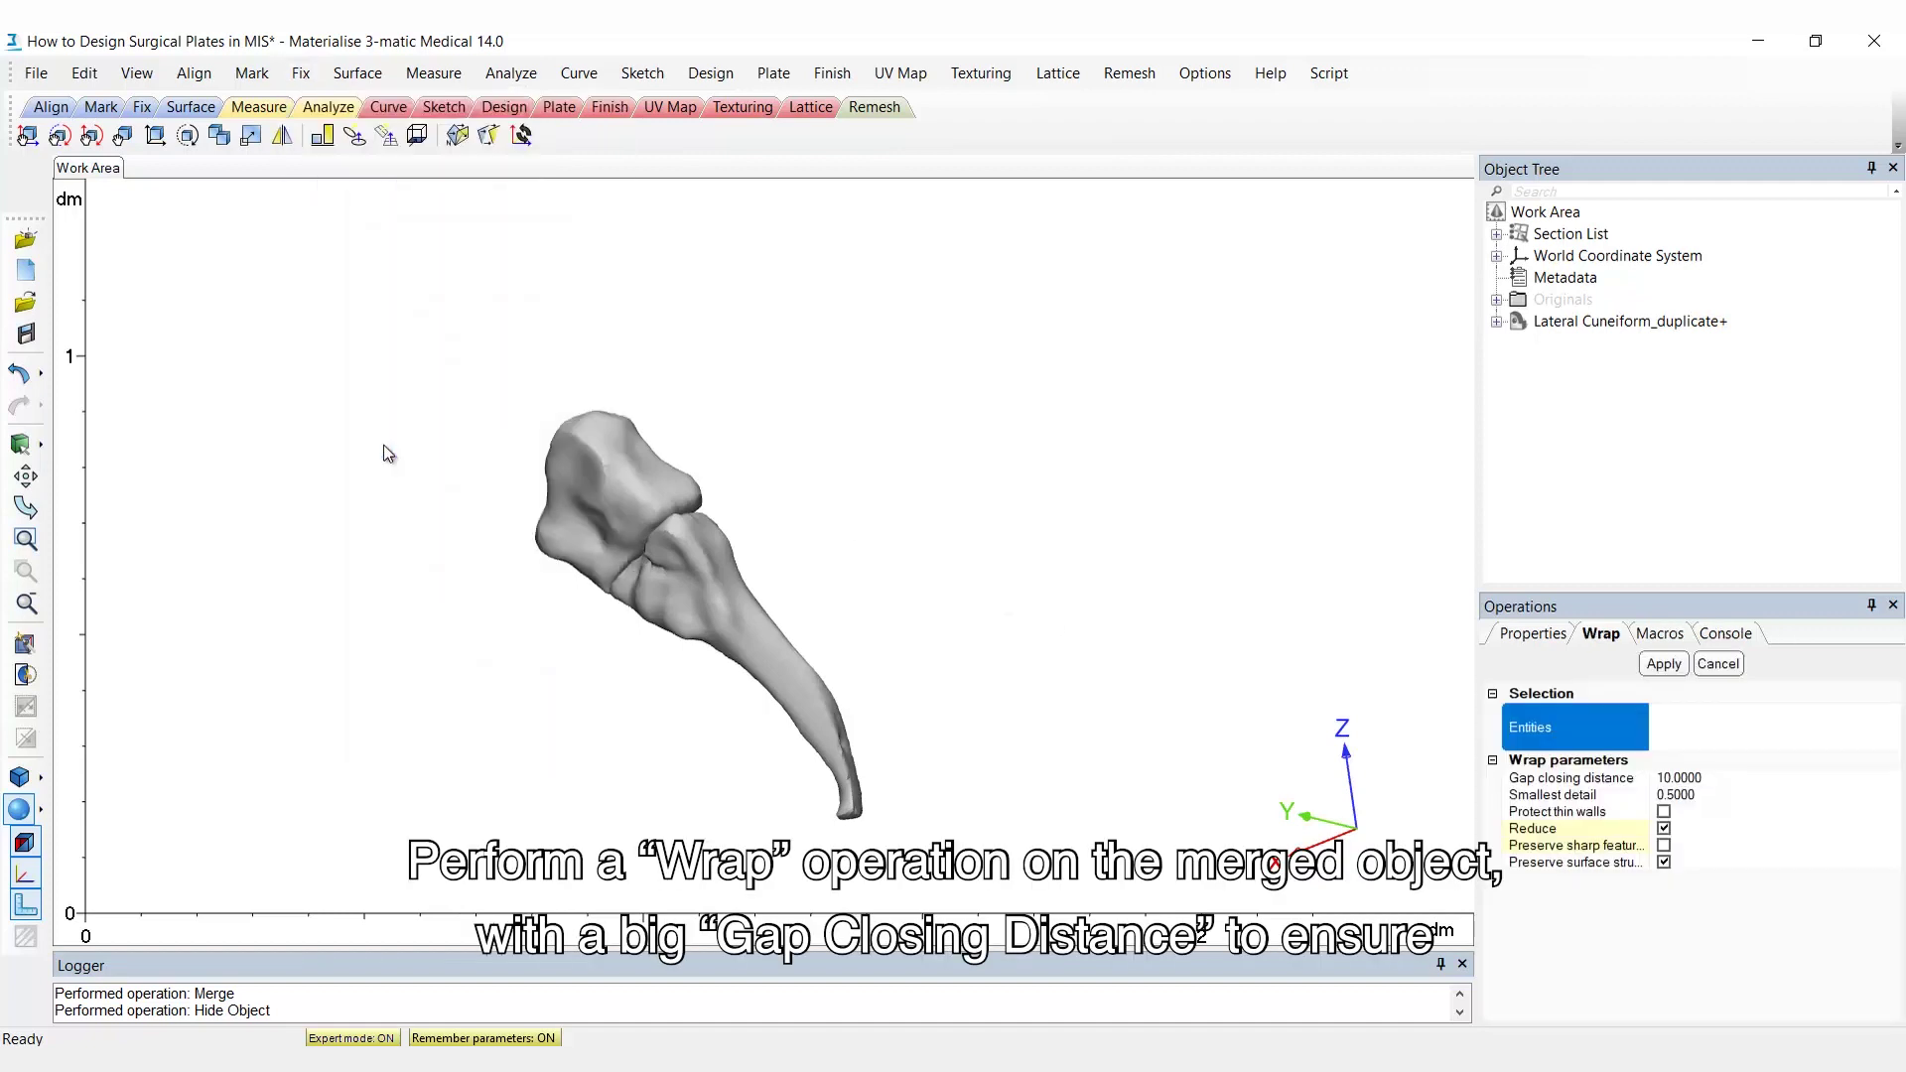
{"action": "left_click", "coordinate": [1604, 323]}
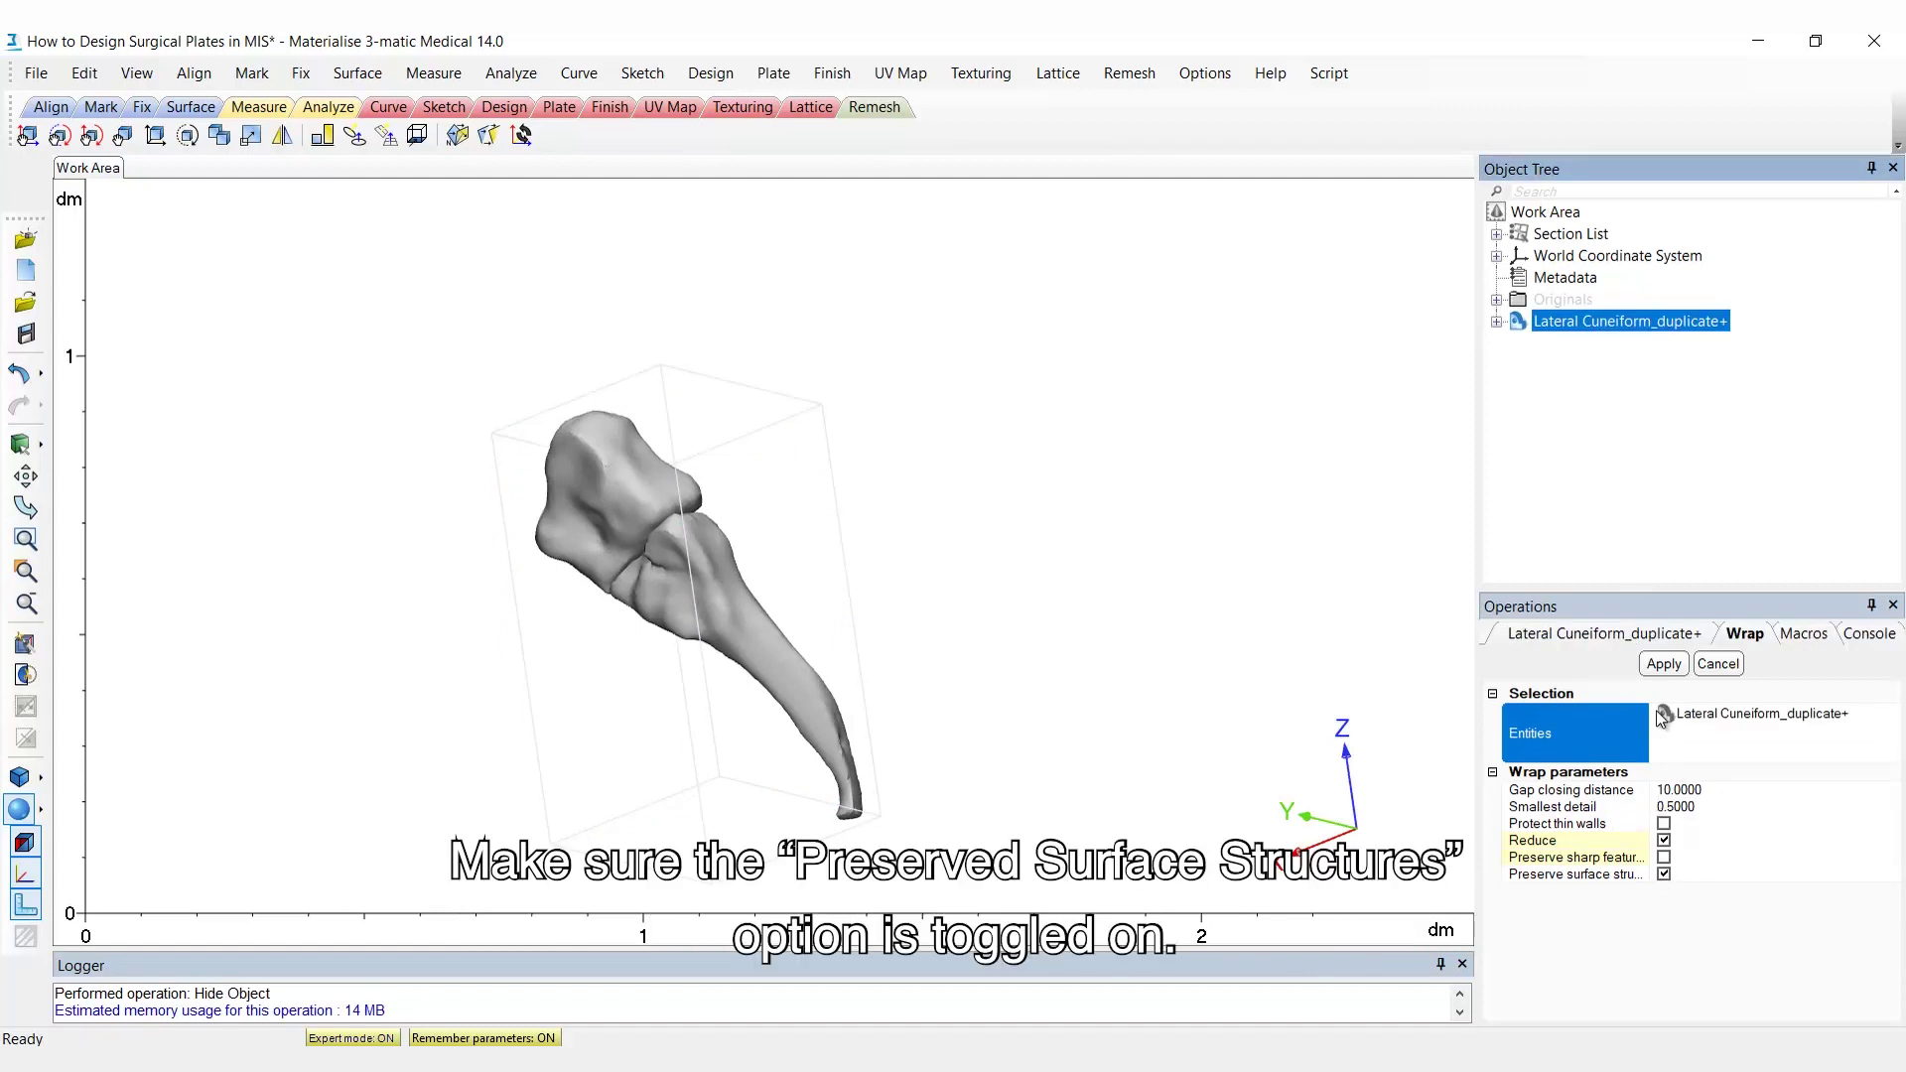
{"action": "left_click", "coordinate": [1664, 664]}
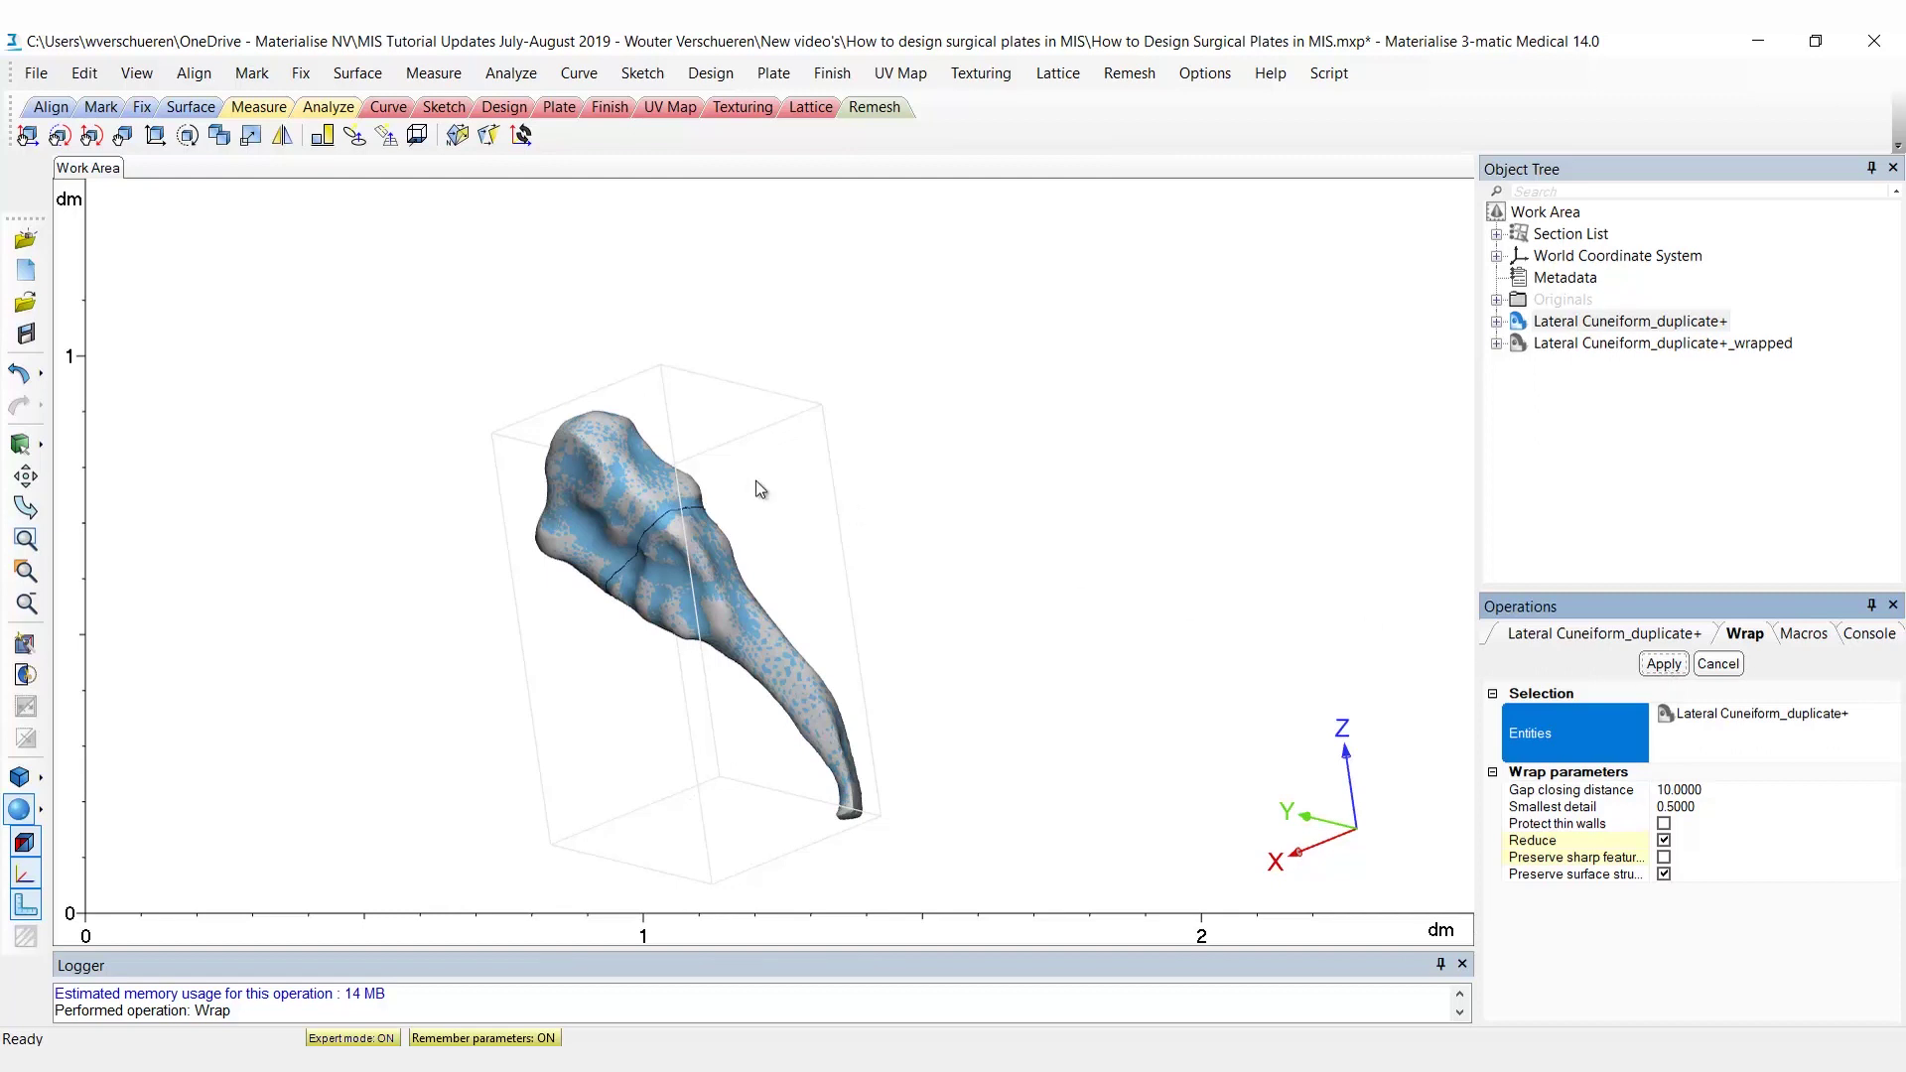
Step: Import the part screw.stl with the scale coefficient set to mm
{"action": "left_click", "coordinate": [36, 72]}
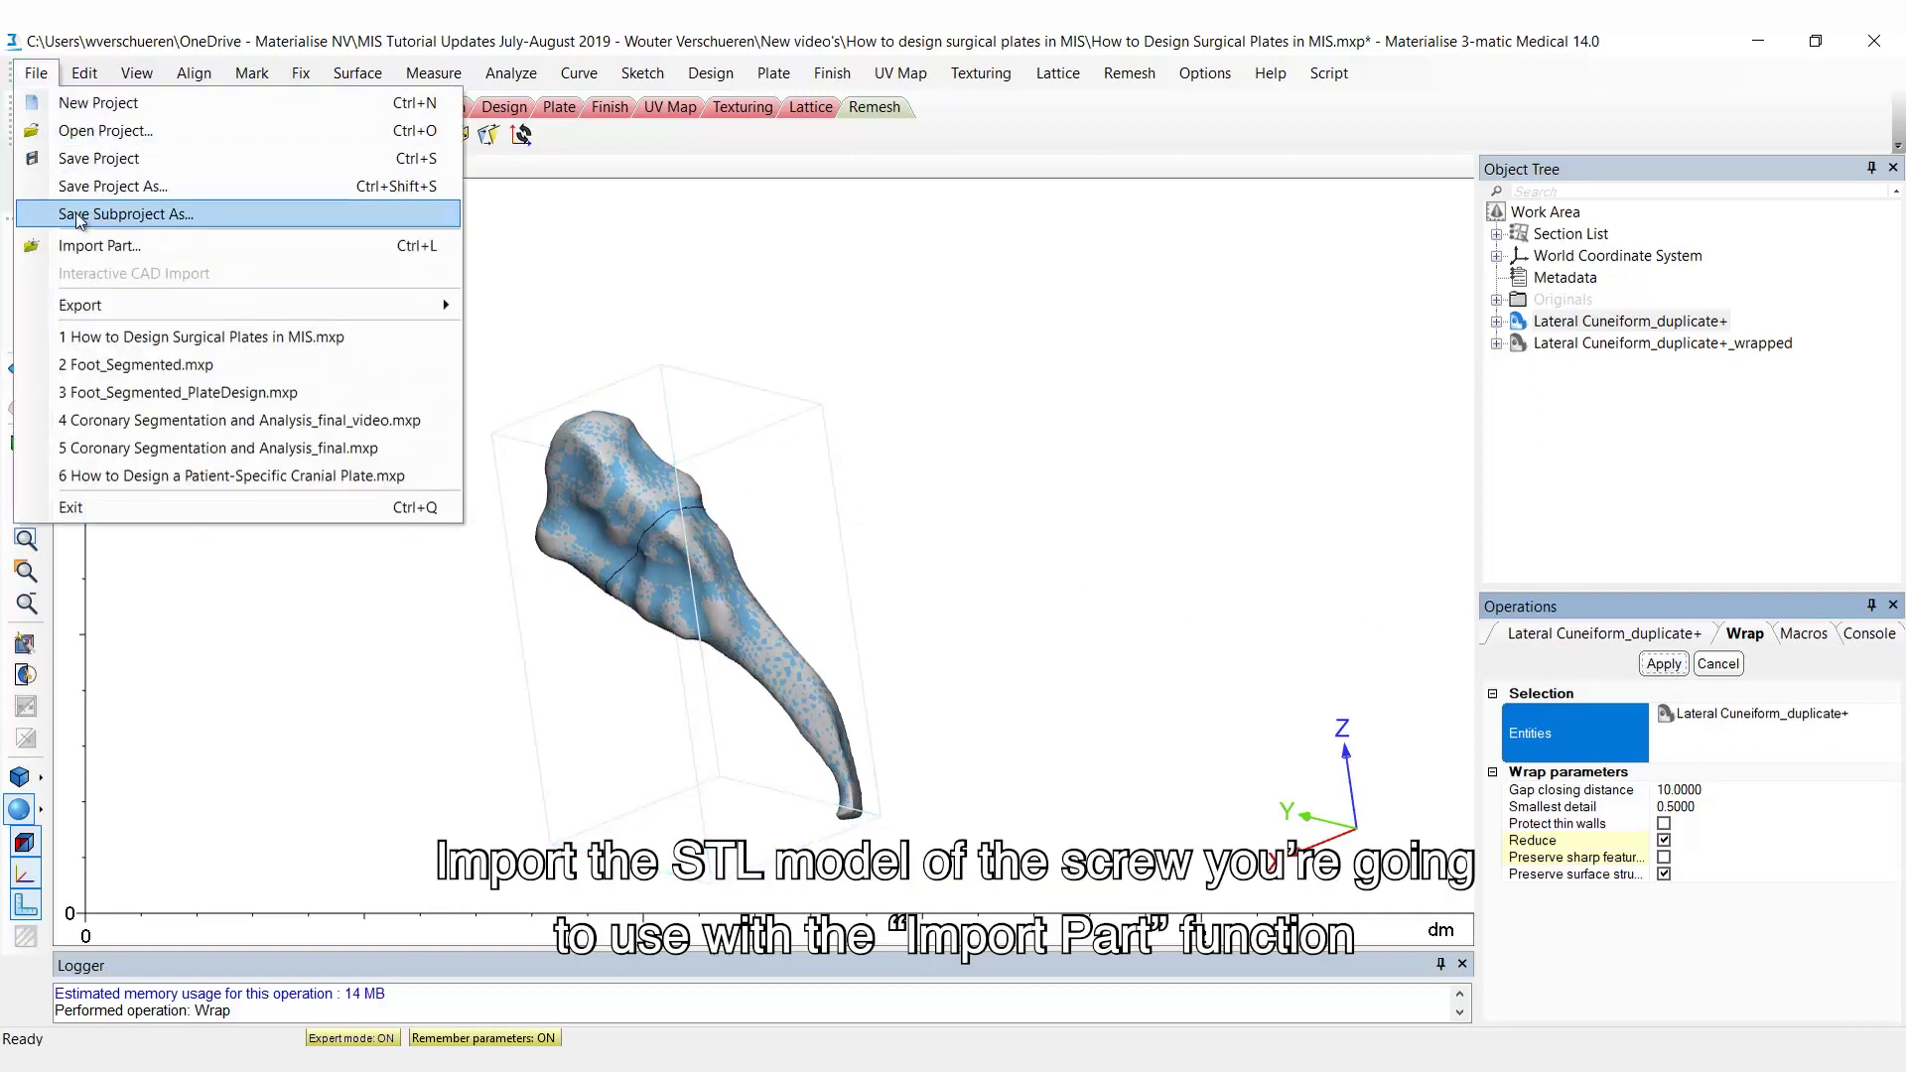
{"action": "left_click", "coordinate": [89, 245]}
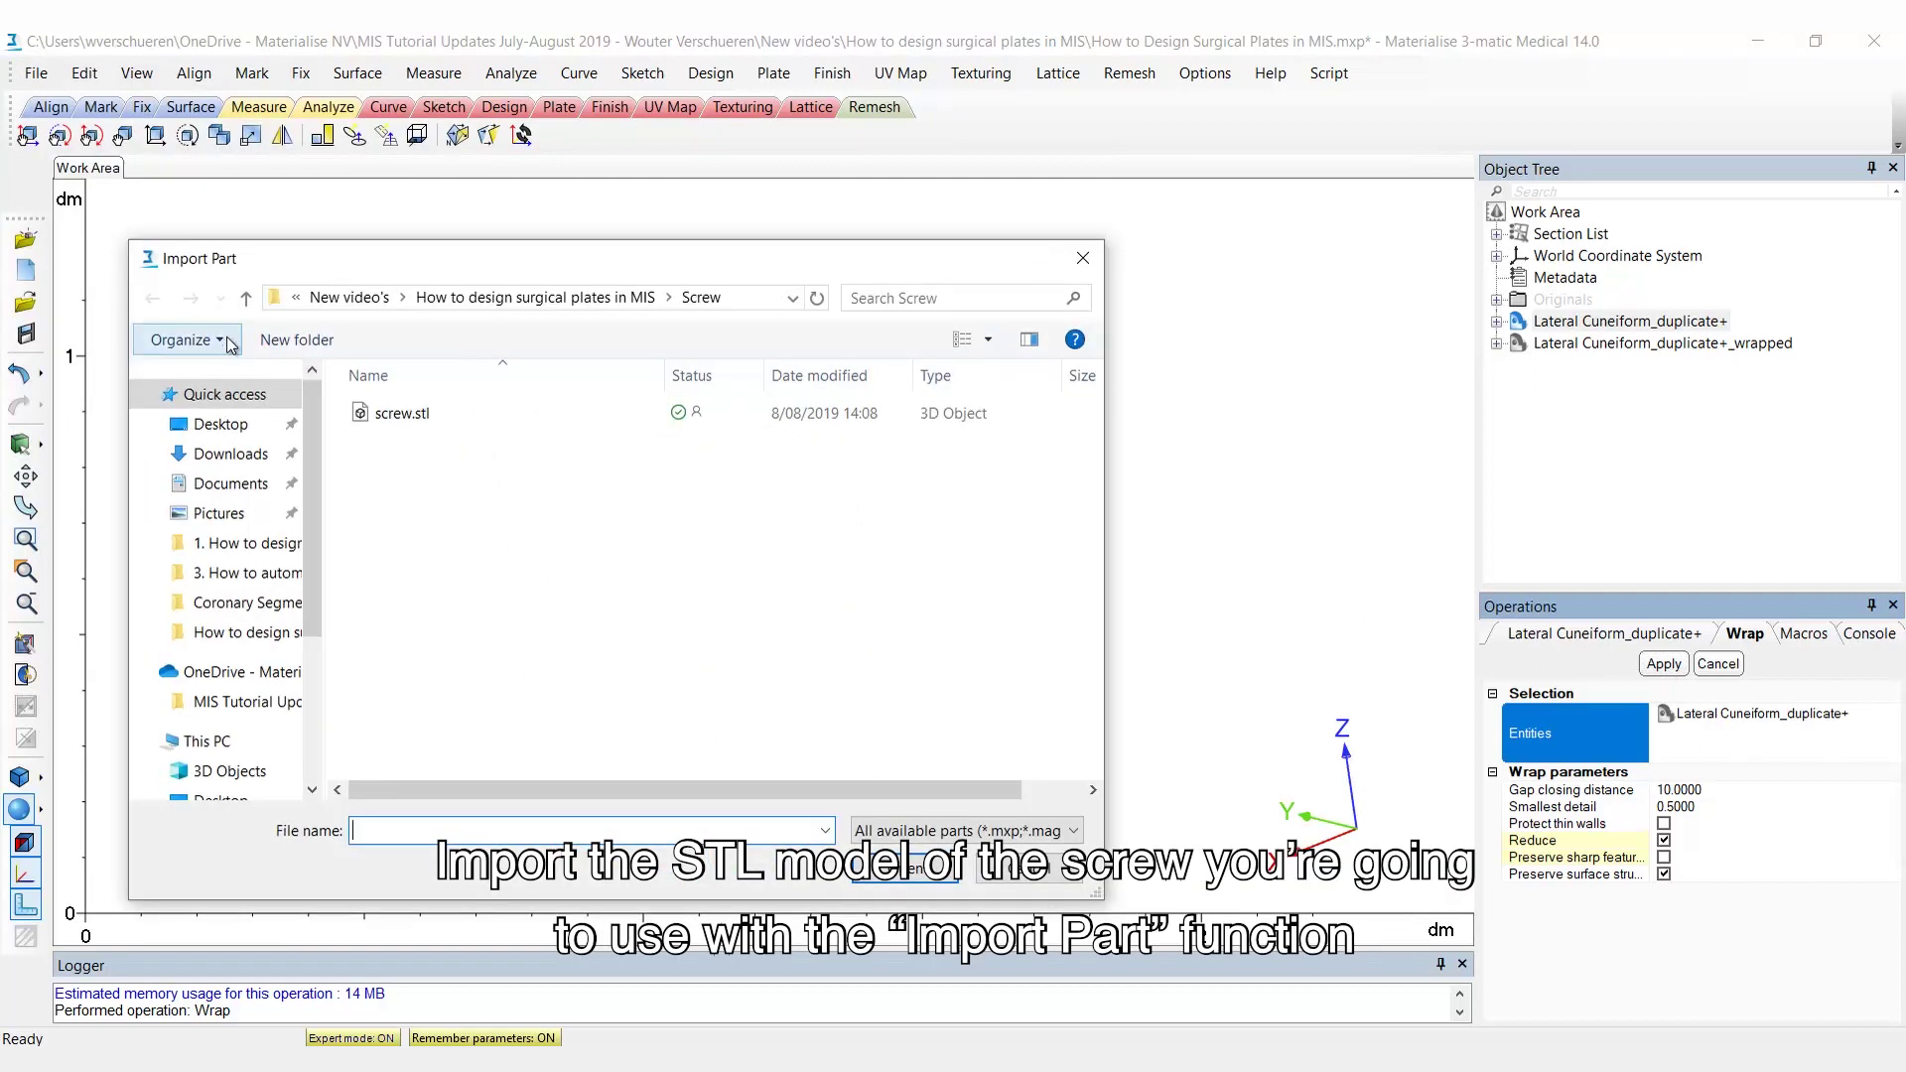
{"action": "left_click", "coordinate": [407, 414]}
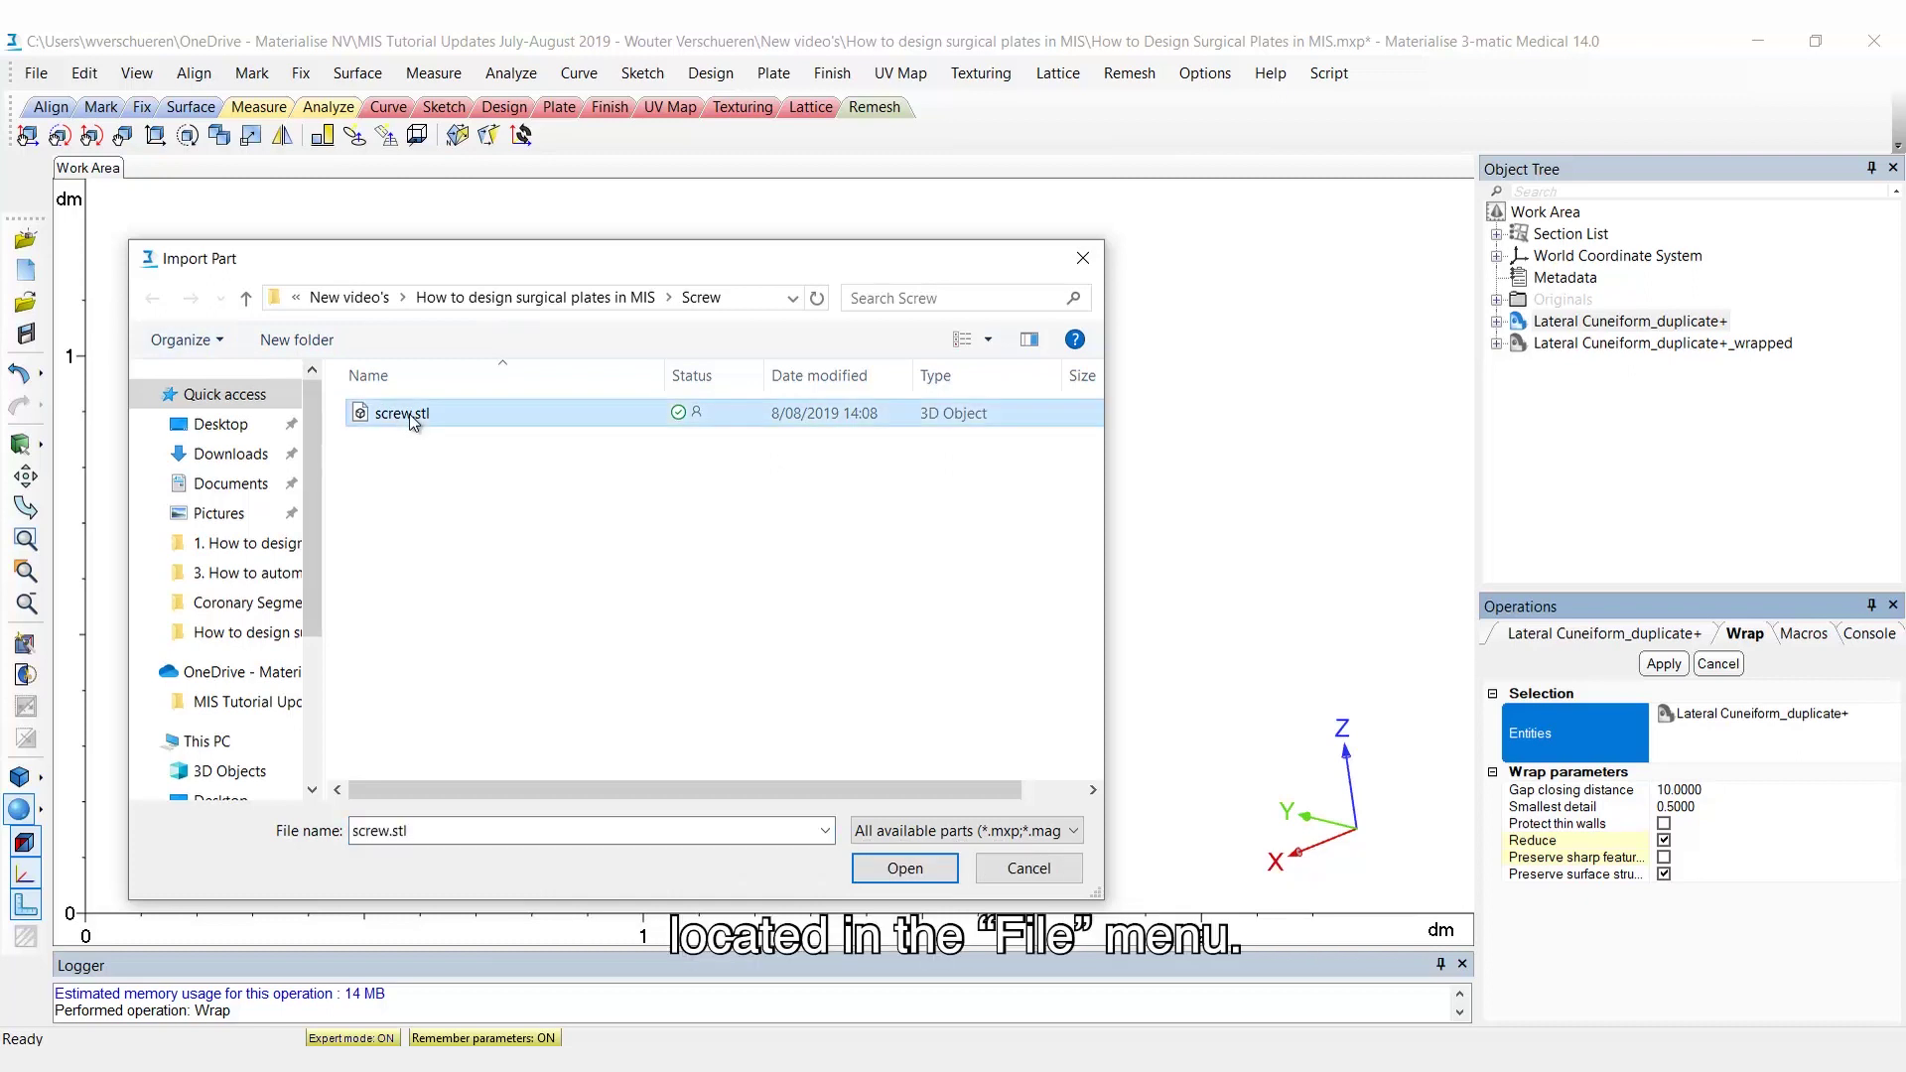
{"action": "left_click", "coordinate": [889, 869]}
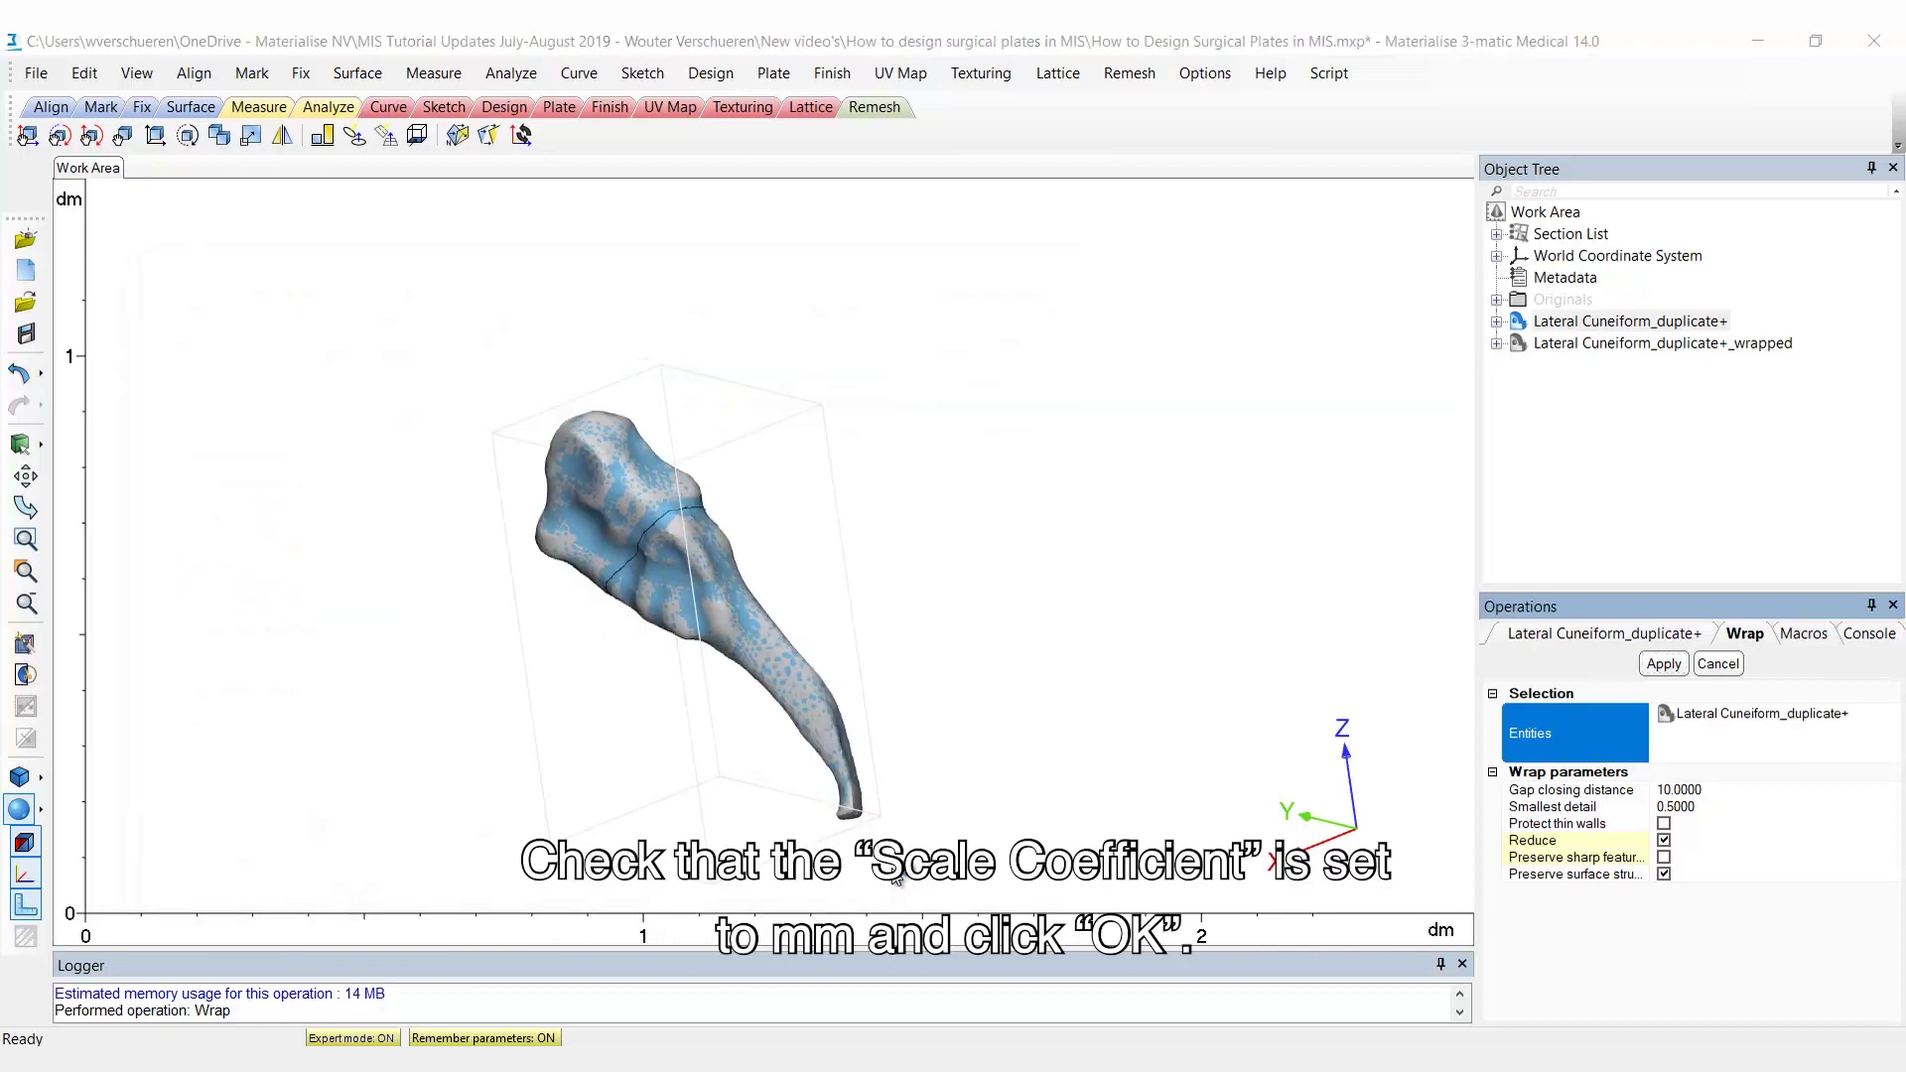
{"action": "left_click", "coordinate": [873, 711]}
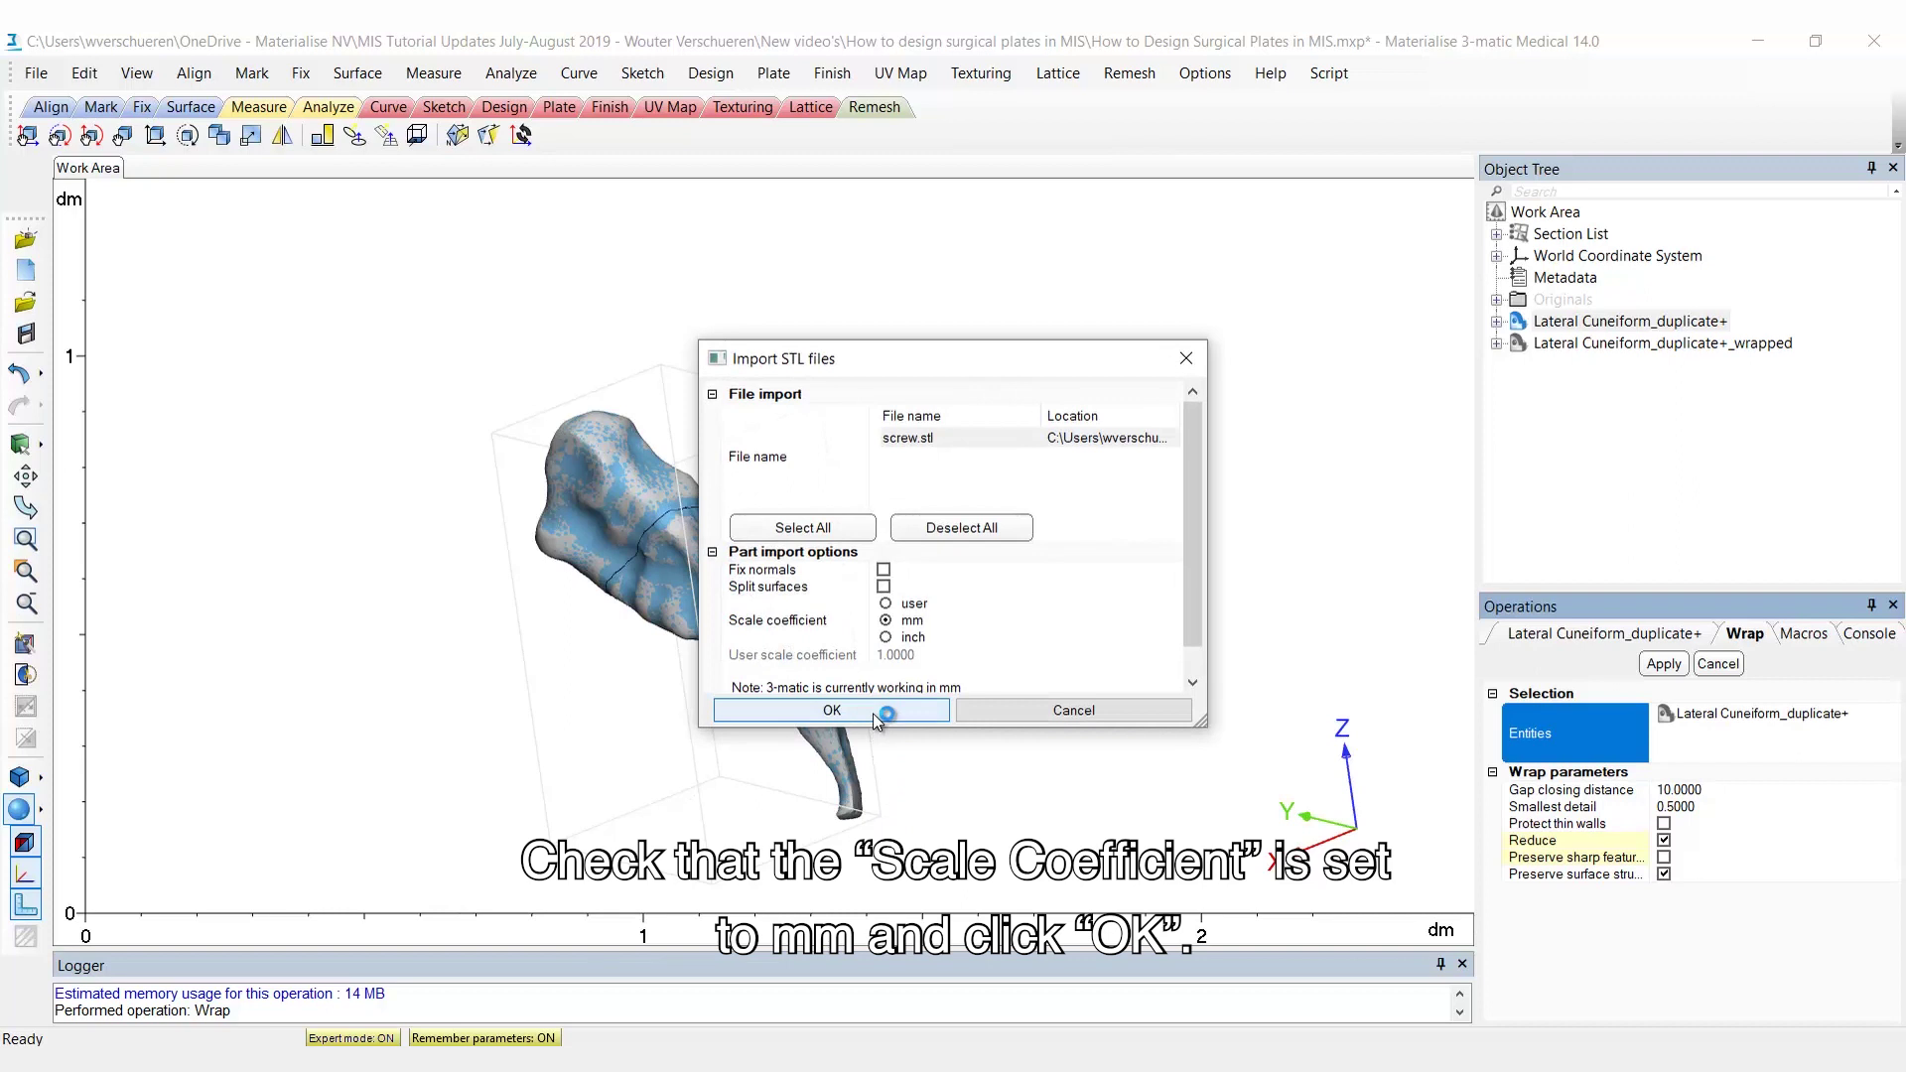
Step: Place the screw on the cuneiform surface just above the joint with Interactive Positioning, using the object coordinate system
{"action": "scroll", "coordinate": [969, 742], "scroll_direction": "up", "scroll_amount": 7}
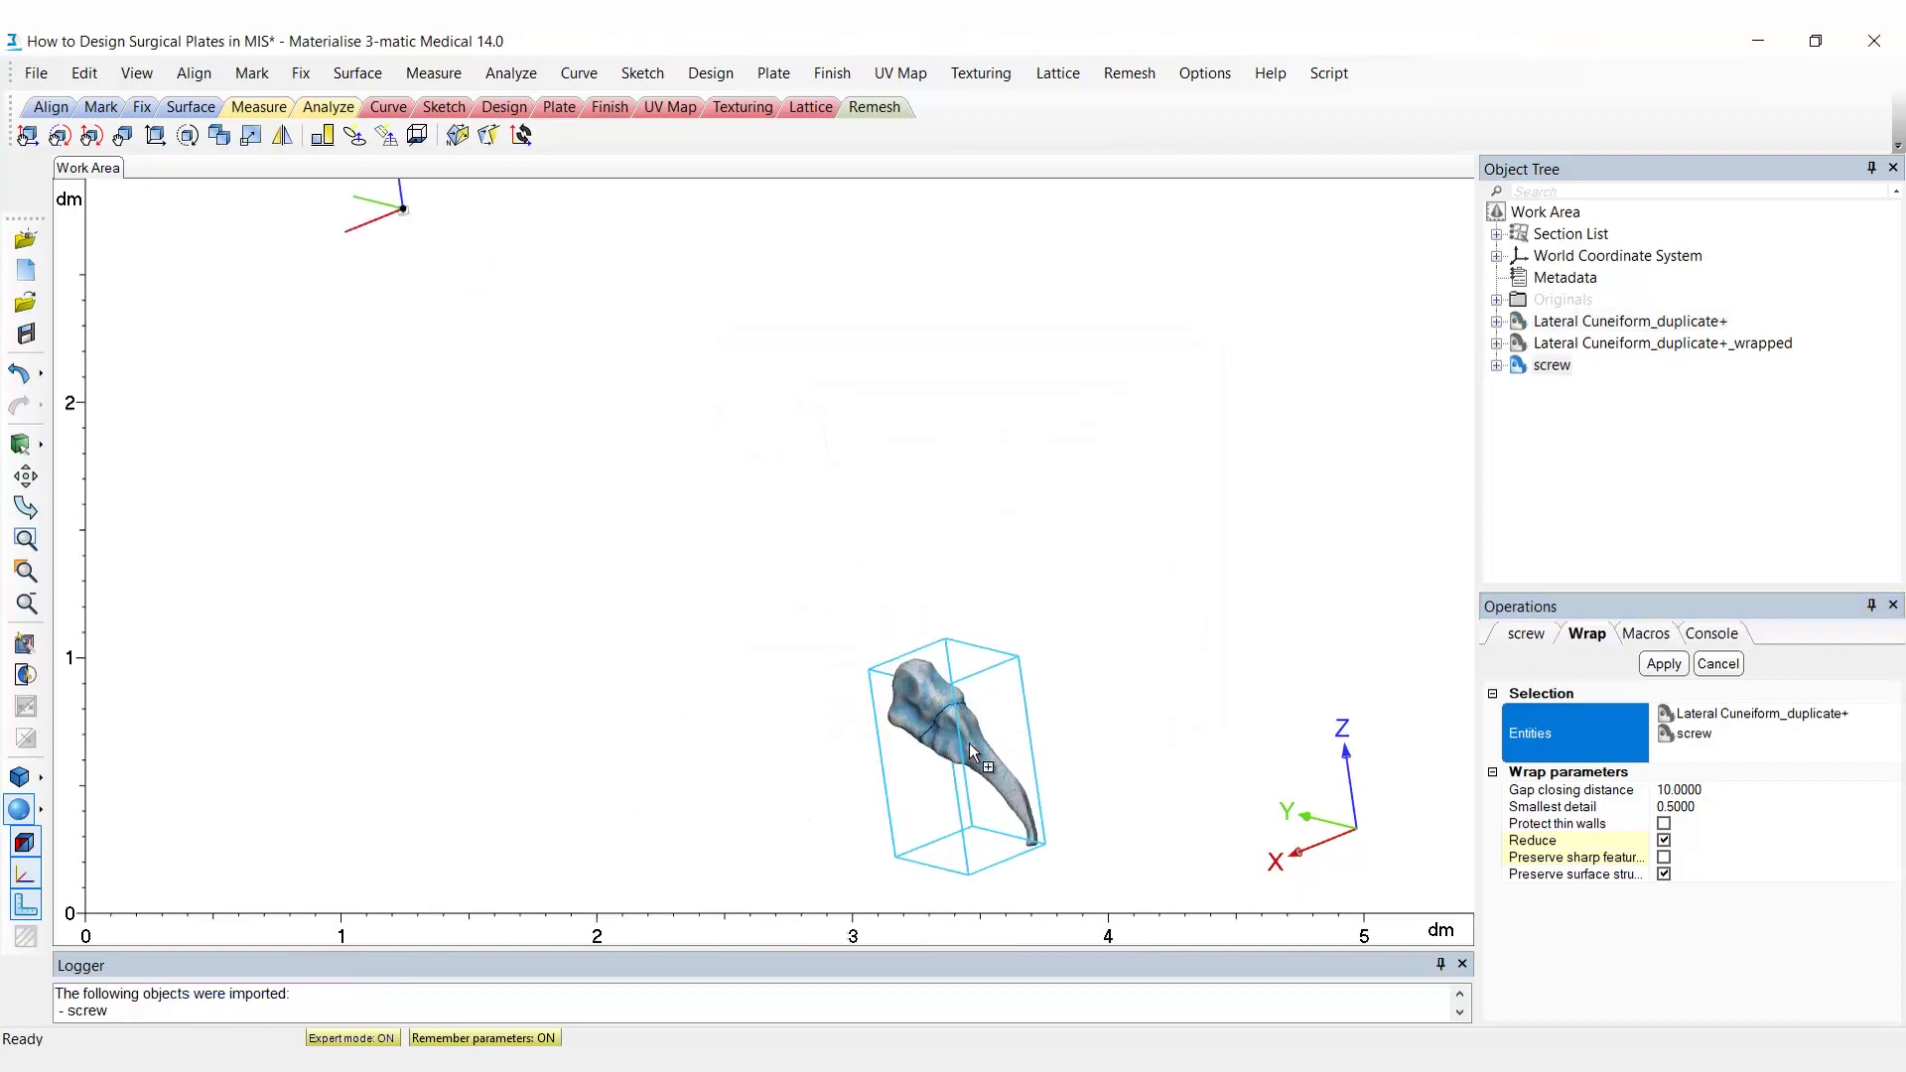
{"action": "middle_click_drag", "start_coordinate": [969, 742], "coordinate": [729, 546]}
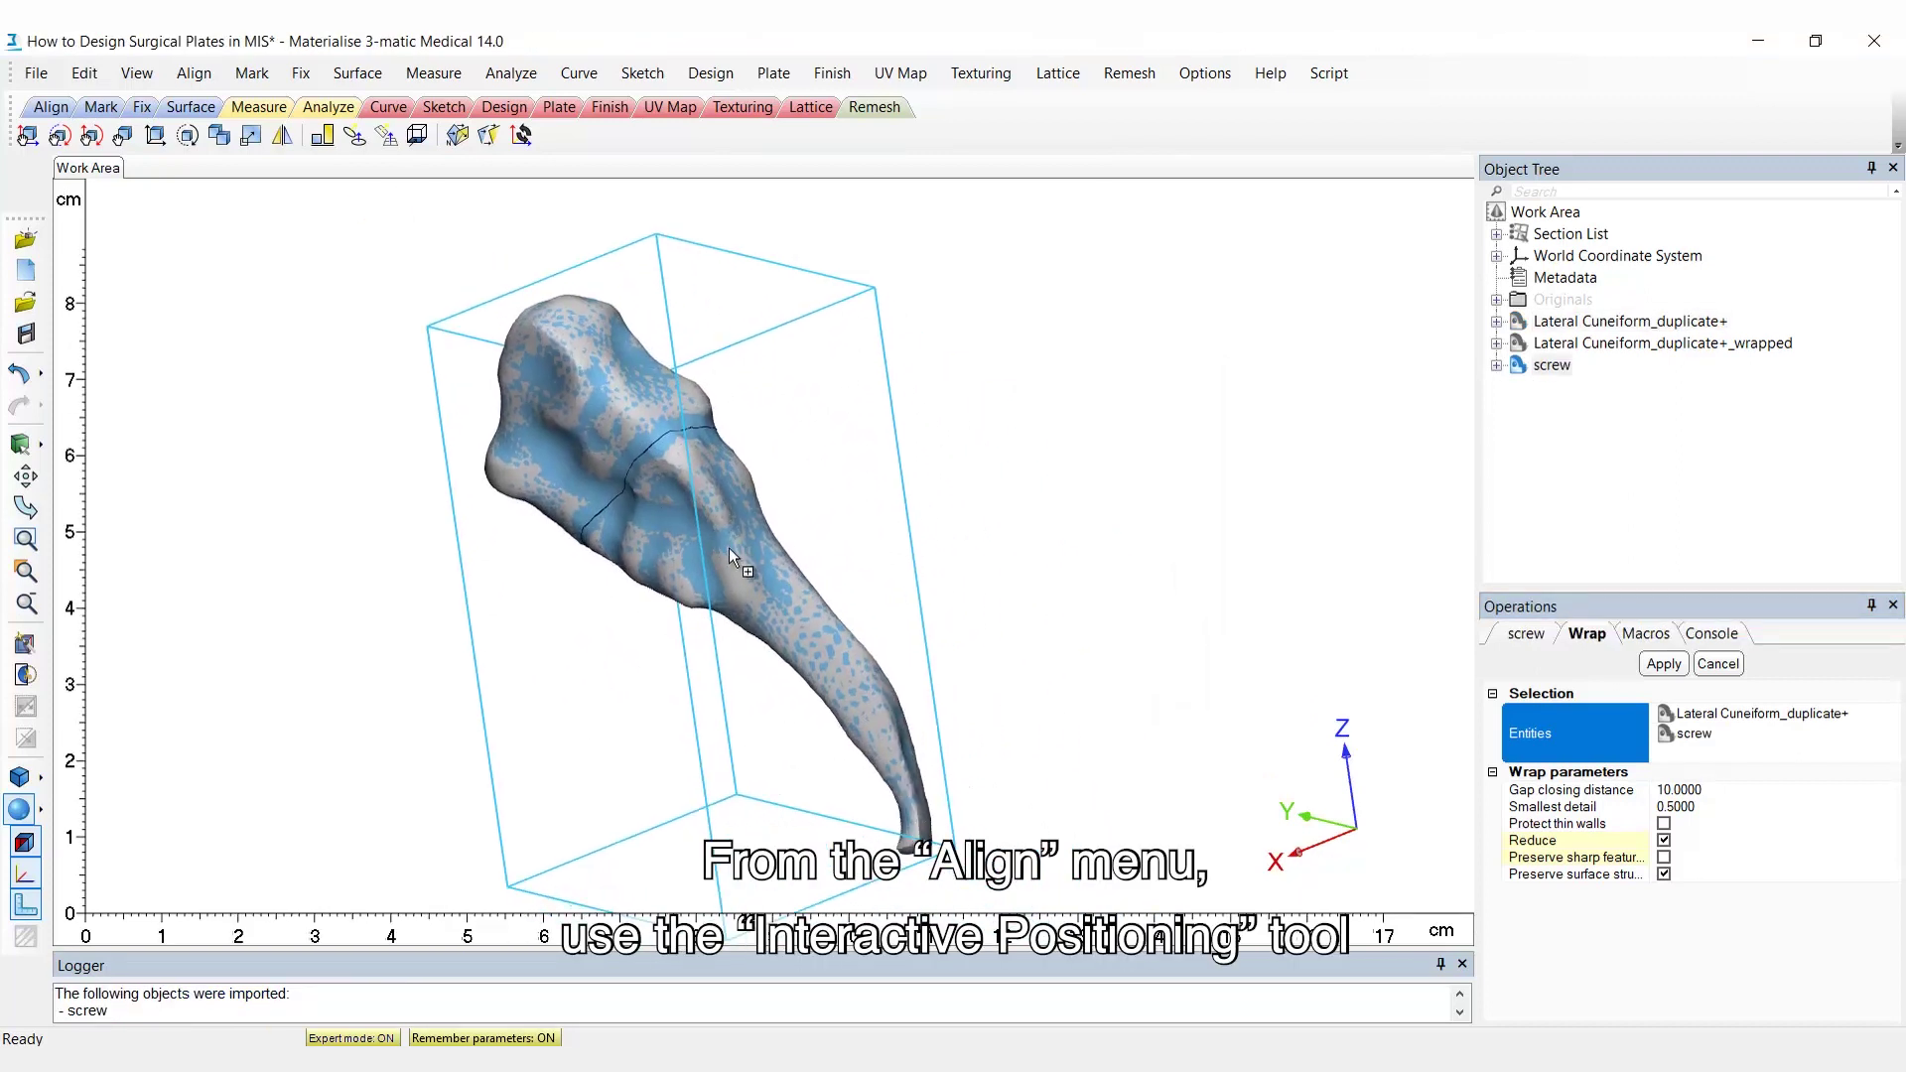
{"action": "left_click", "coordinate": [192, 71]}
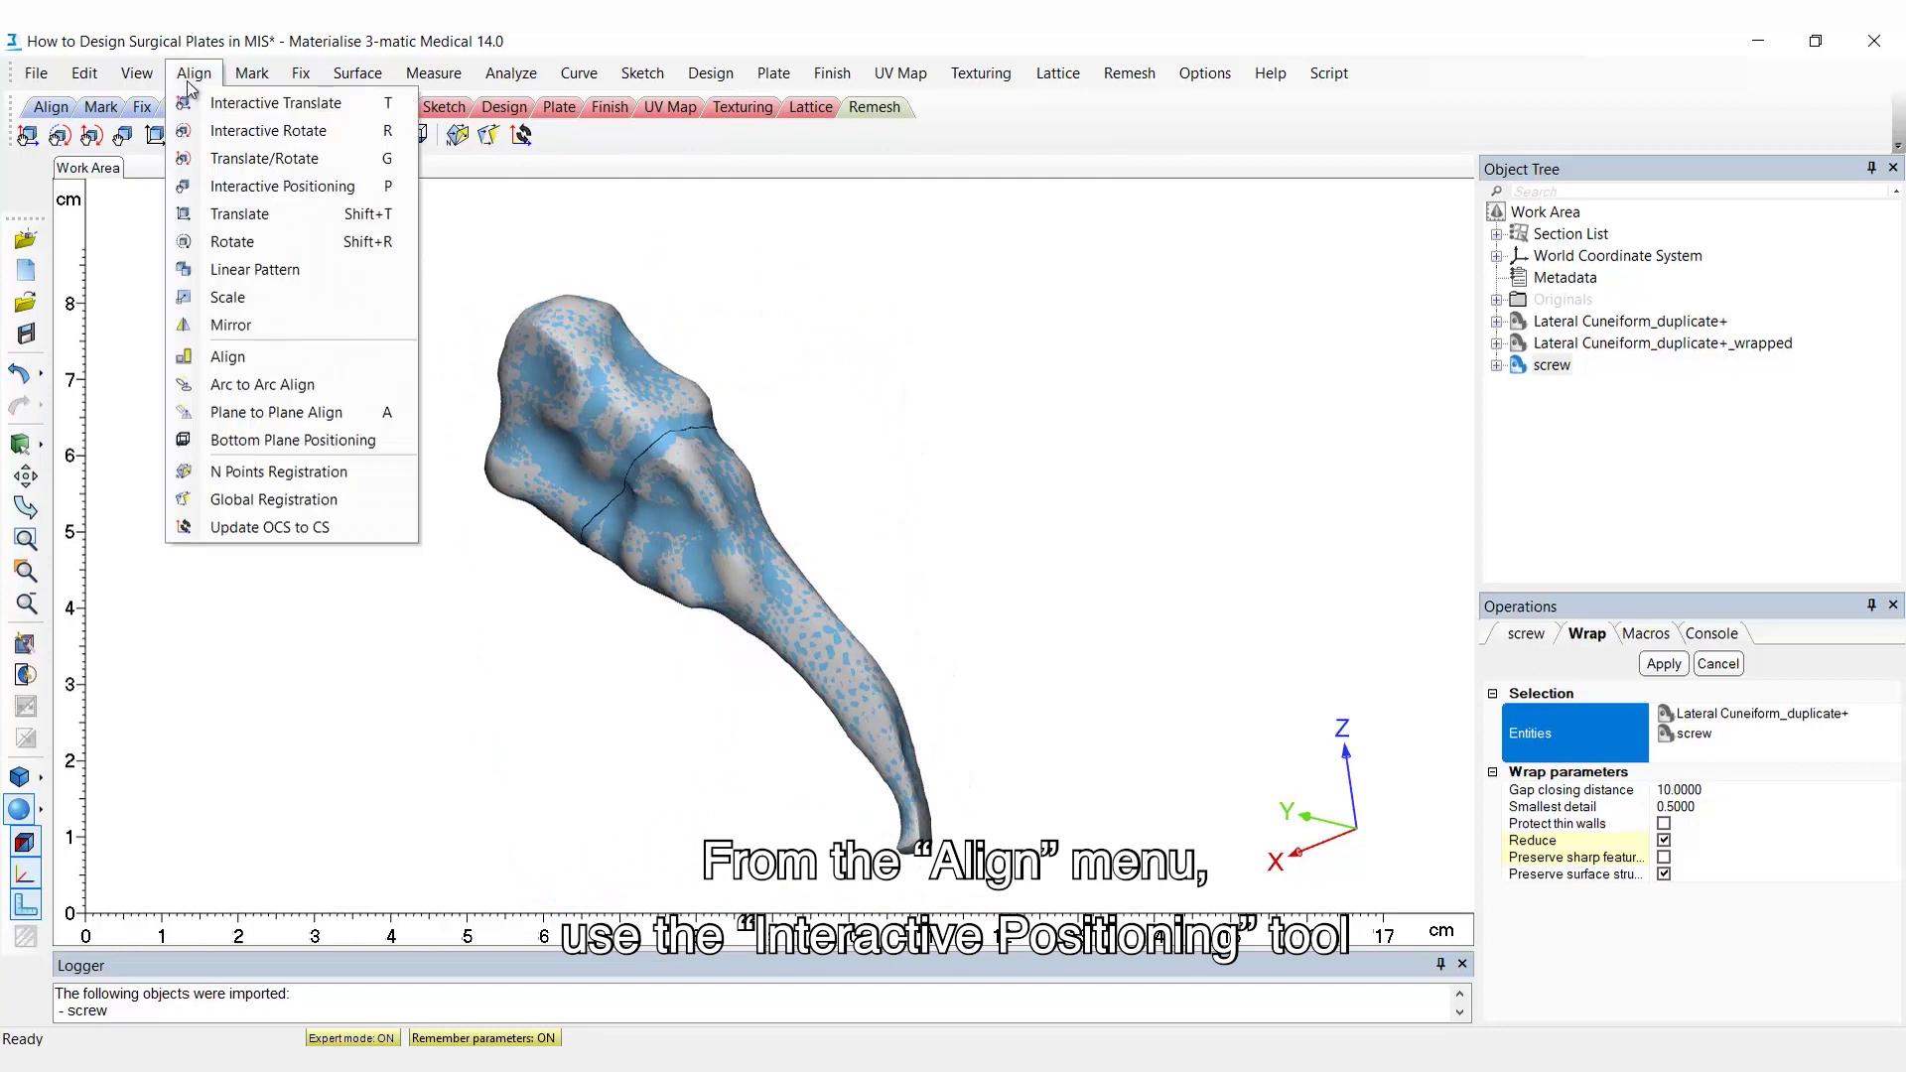
{"action": "left_click", "coordinate": [242, 185]}
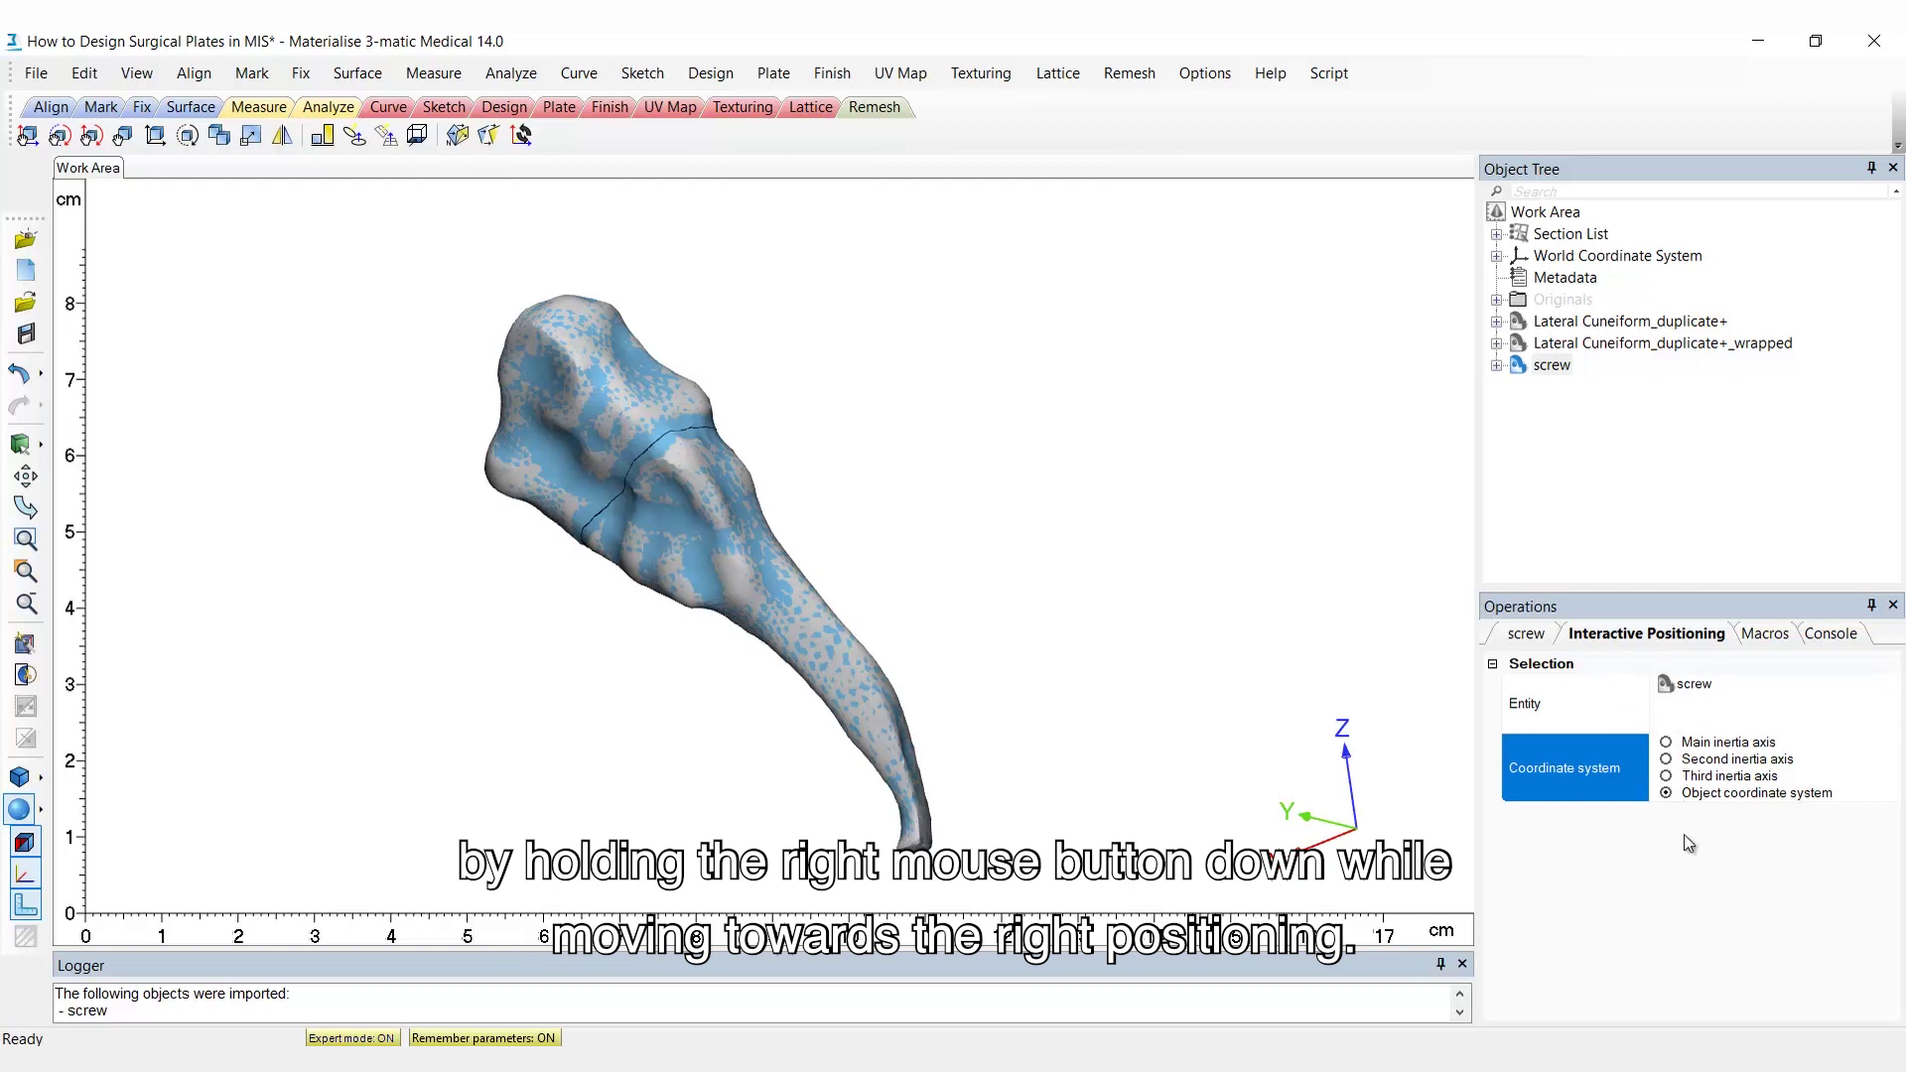
{"action": "right_click_drag", "start_coordinate": [996, 521], "coordinate": [786, 644]}
{"action": "scroll", "coordinate": [784, 640], "scroll_direction": "up", "scroll_amount": 5}
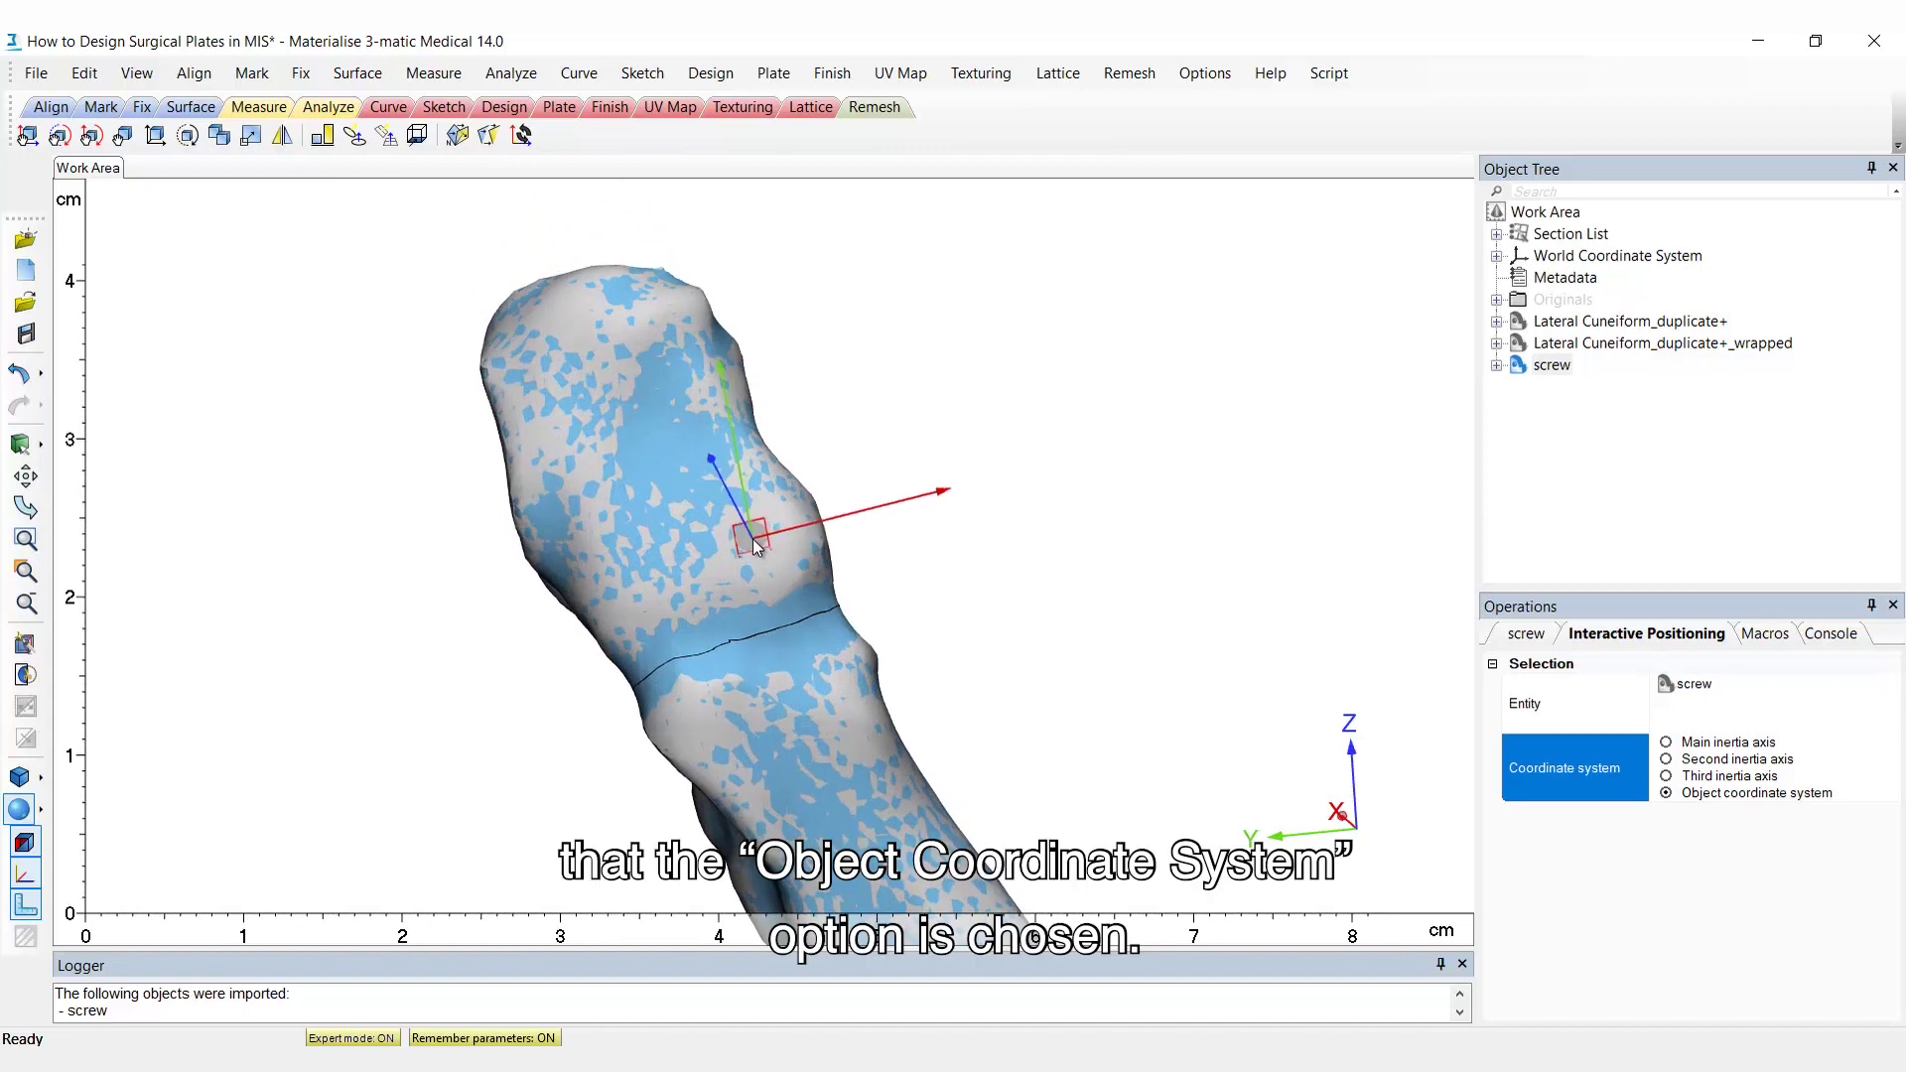
{"action": "left_click_drag", "start_coordinate": [754, 546], "coordinate": [760, 540]}
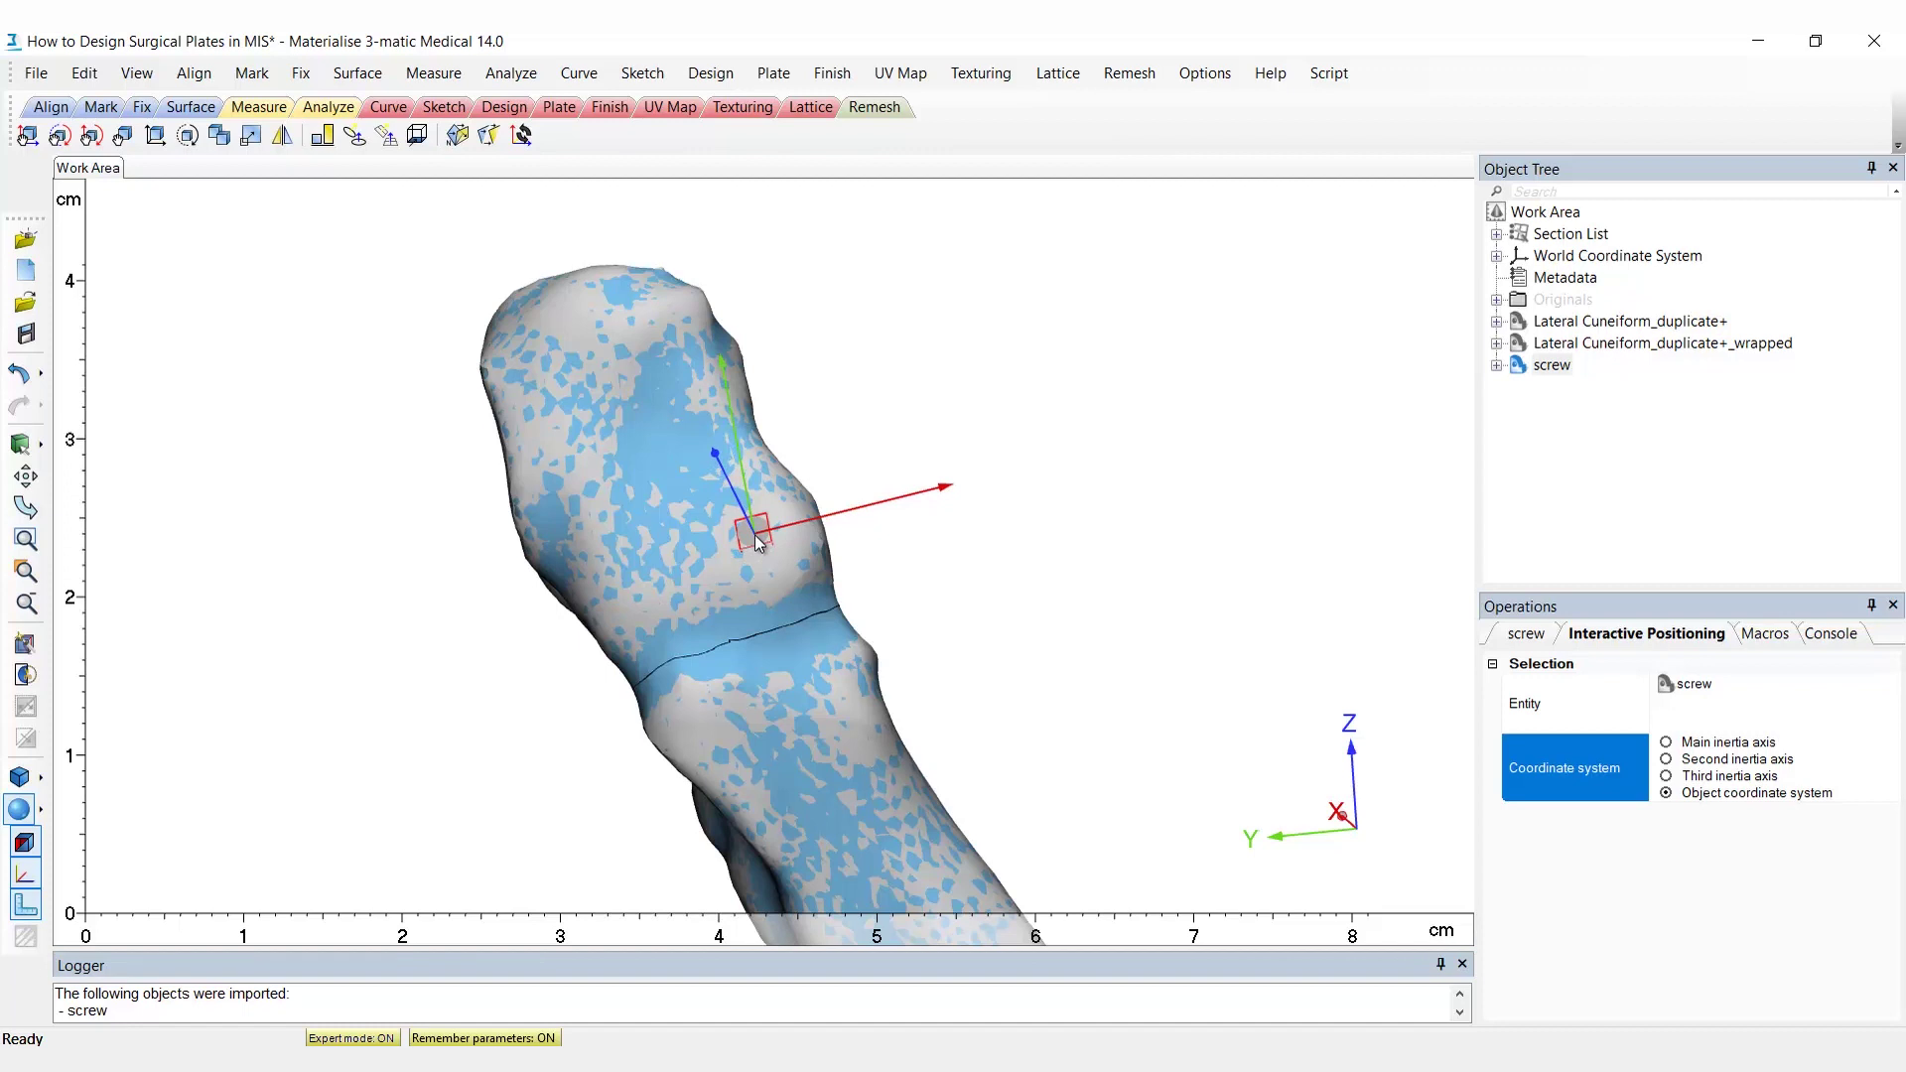
Step: Duplicate the screw and position the copy beside the original on the cuneiform, above the joint
{"action": "right_click", "coordinate": [1557, 369]}
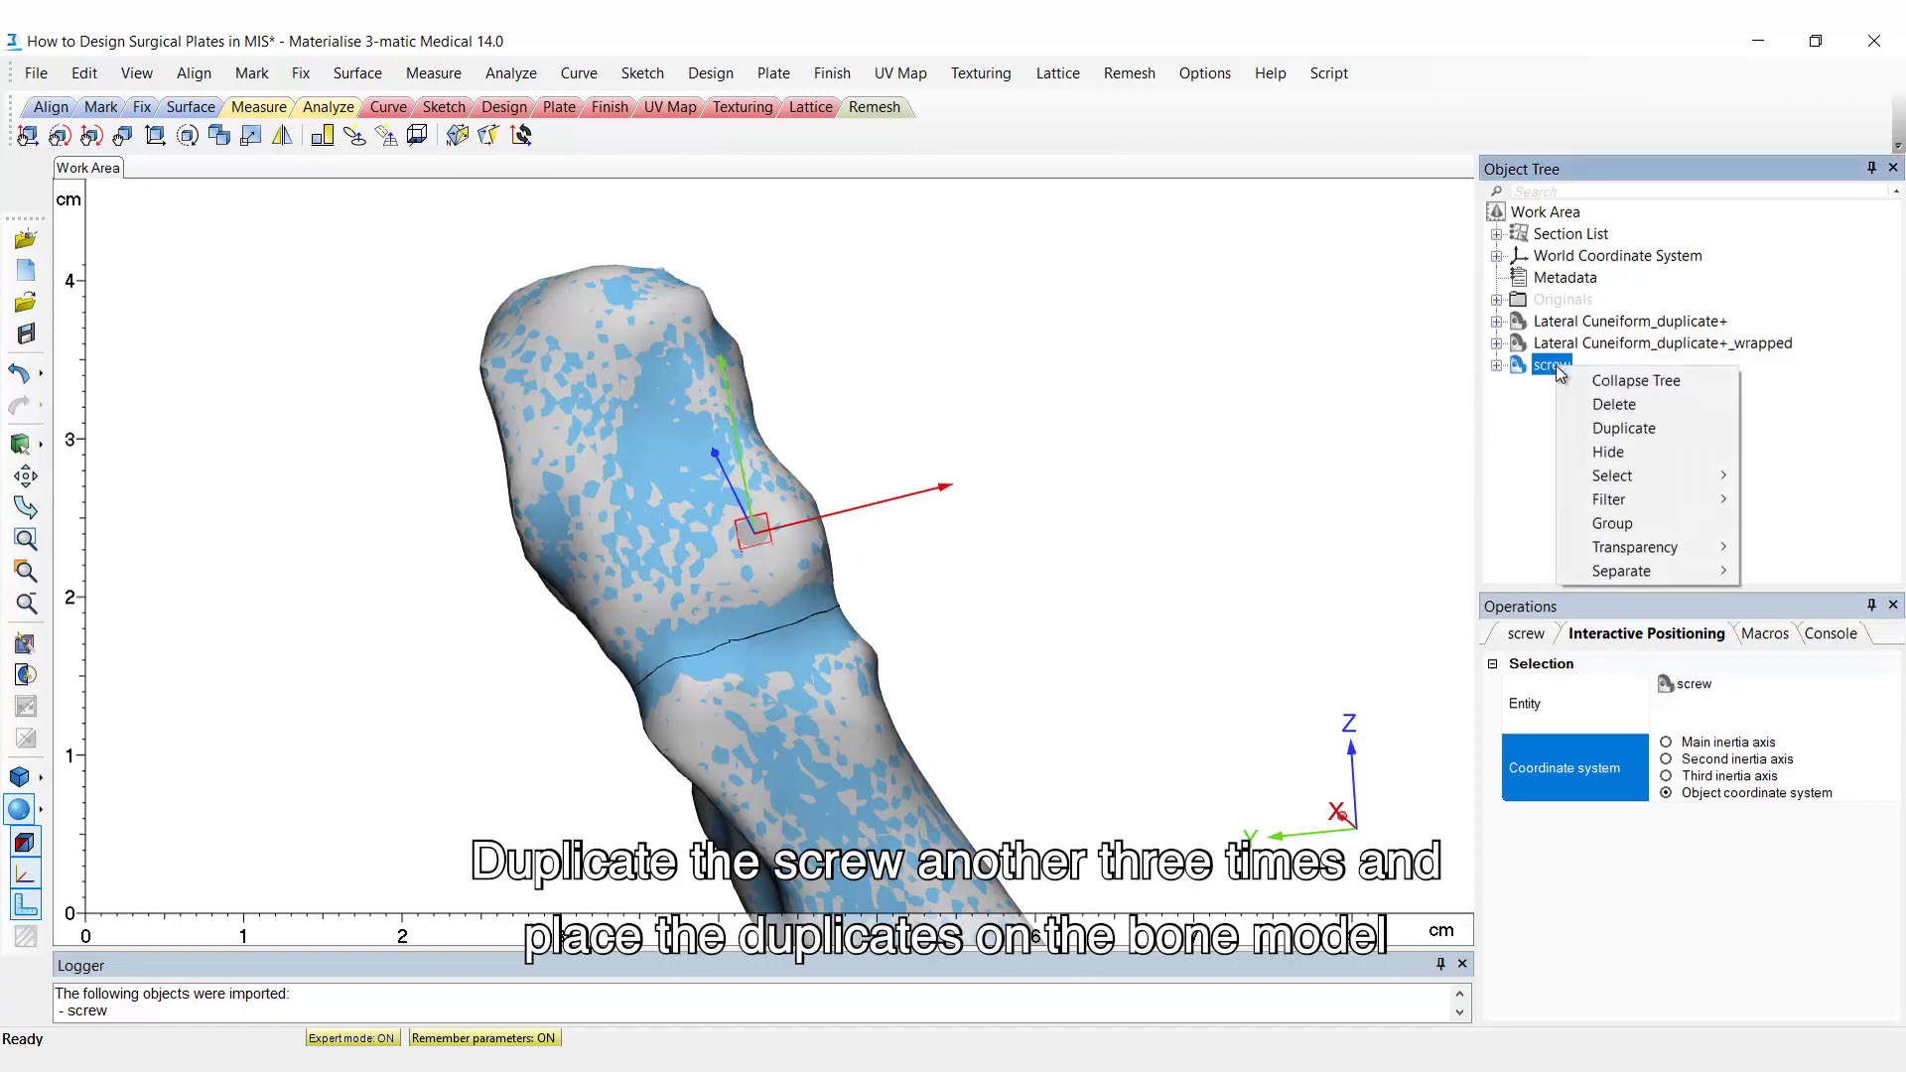
{"action": "left_click", "coordinate": [1604, 430]}
{"action": "left_click", "coordinate": [1594, 685]}
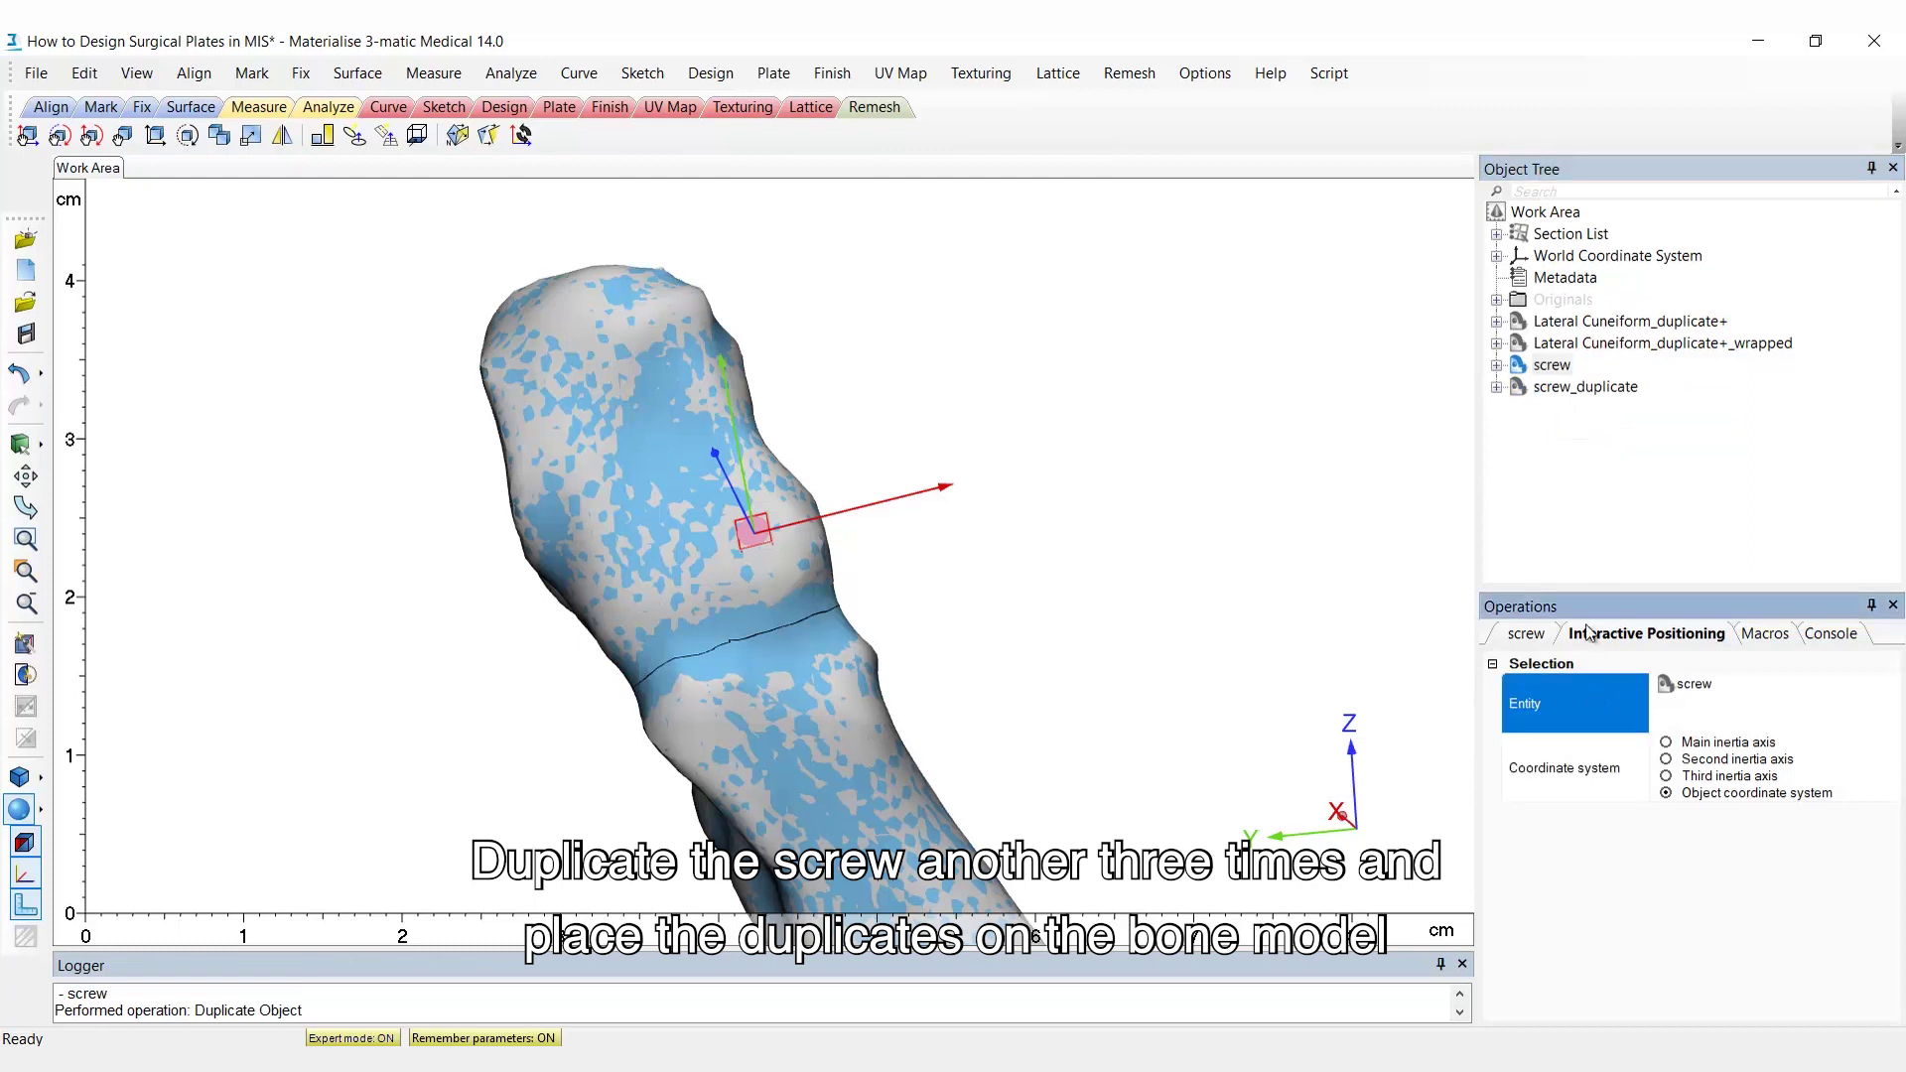
{"action": "left_click", "coordinate": [1578, 387]}
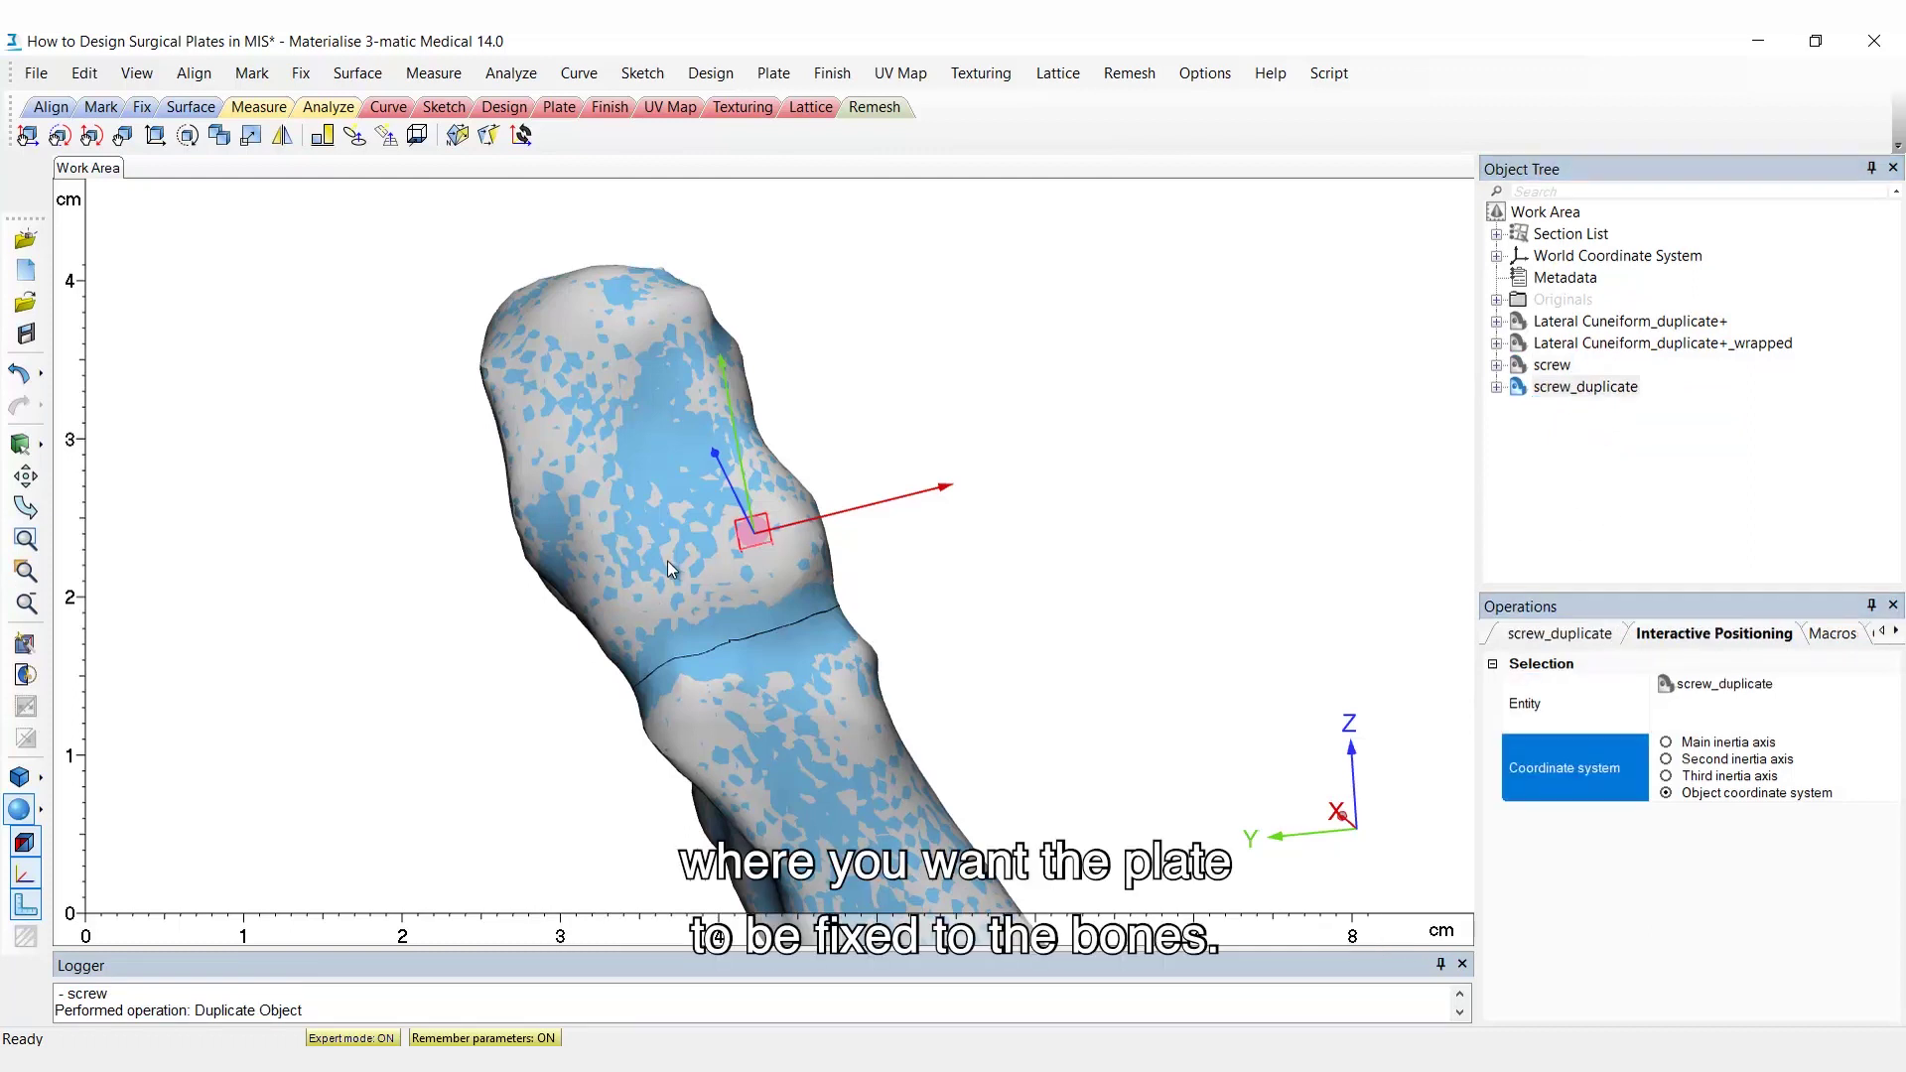
{"action": "left_click_drag", "start_coordinate": [753, 533], "coordinate": [658, 566]}
Step: Make a second duplicate of the screw and position it on the metatarsal, below the joint and the original screw
{"action": "right_click", "coordinate": [1552, 365]}
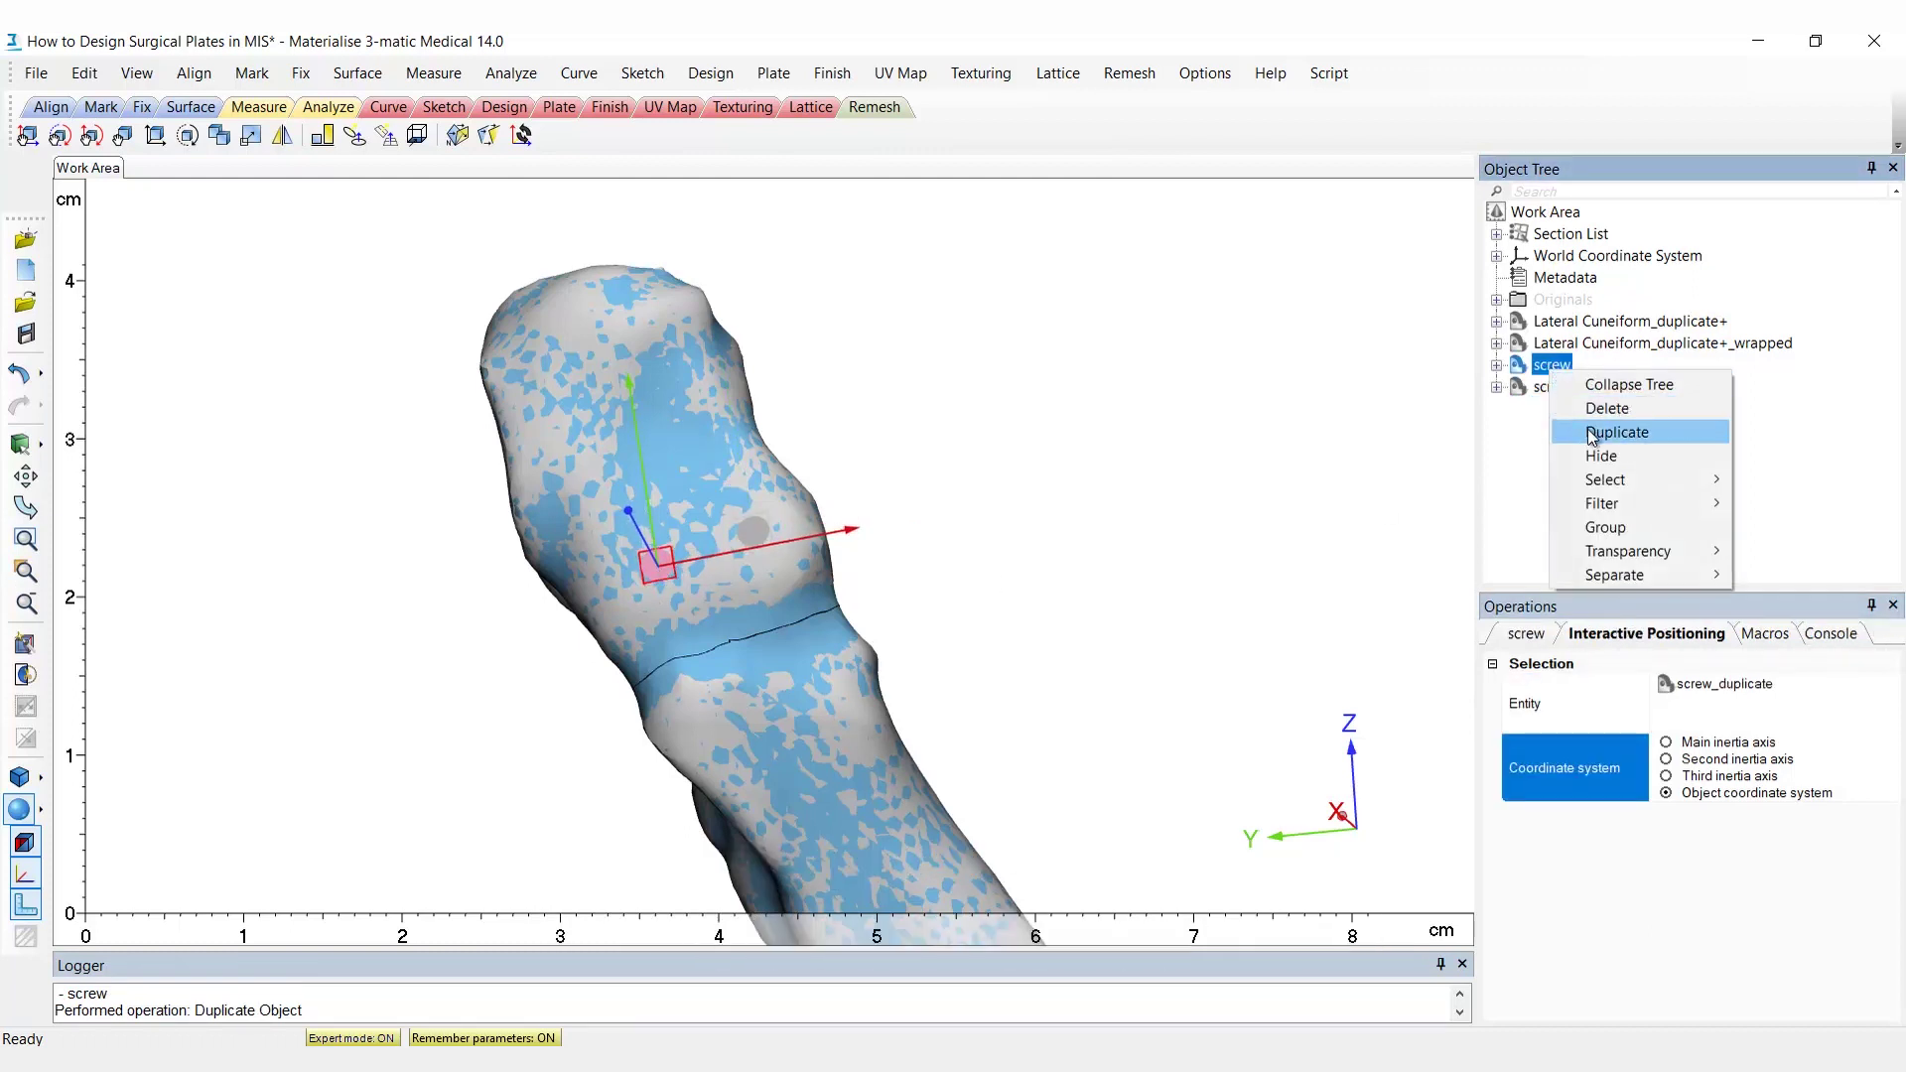
{"action": "left_click", "coordinate": [1600, 430]}
{"action": "left_click", "coordinate": [1585, 408]}
{"action": "left_click", "coordinate": [842, 715]}
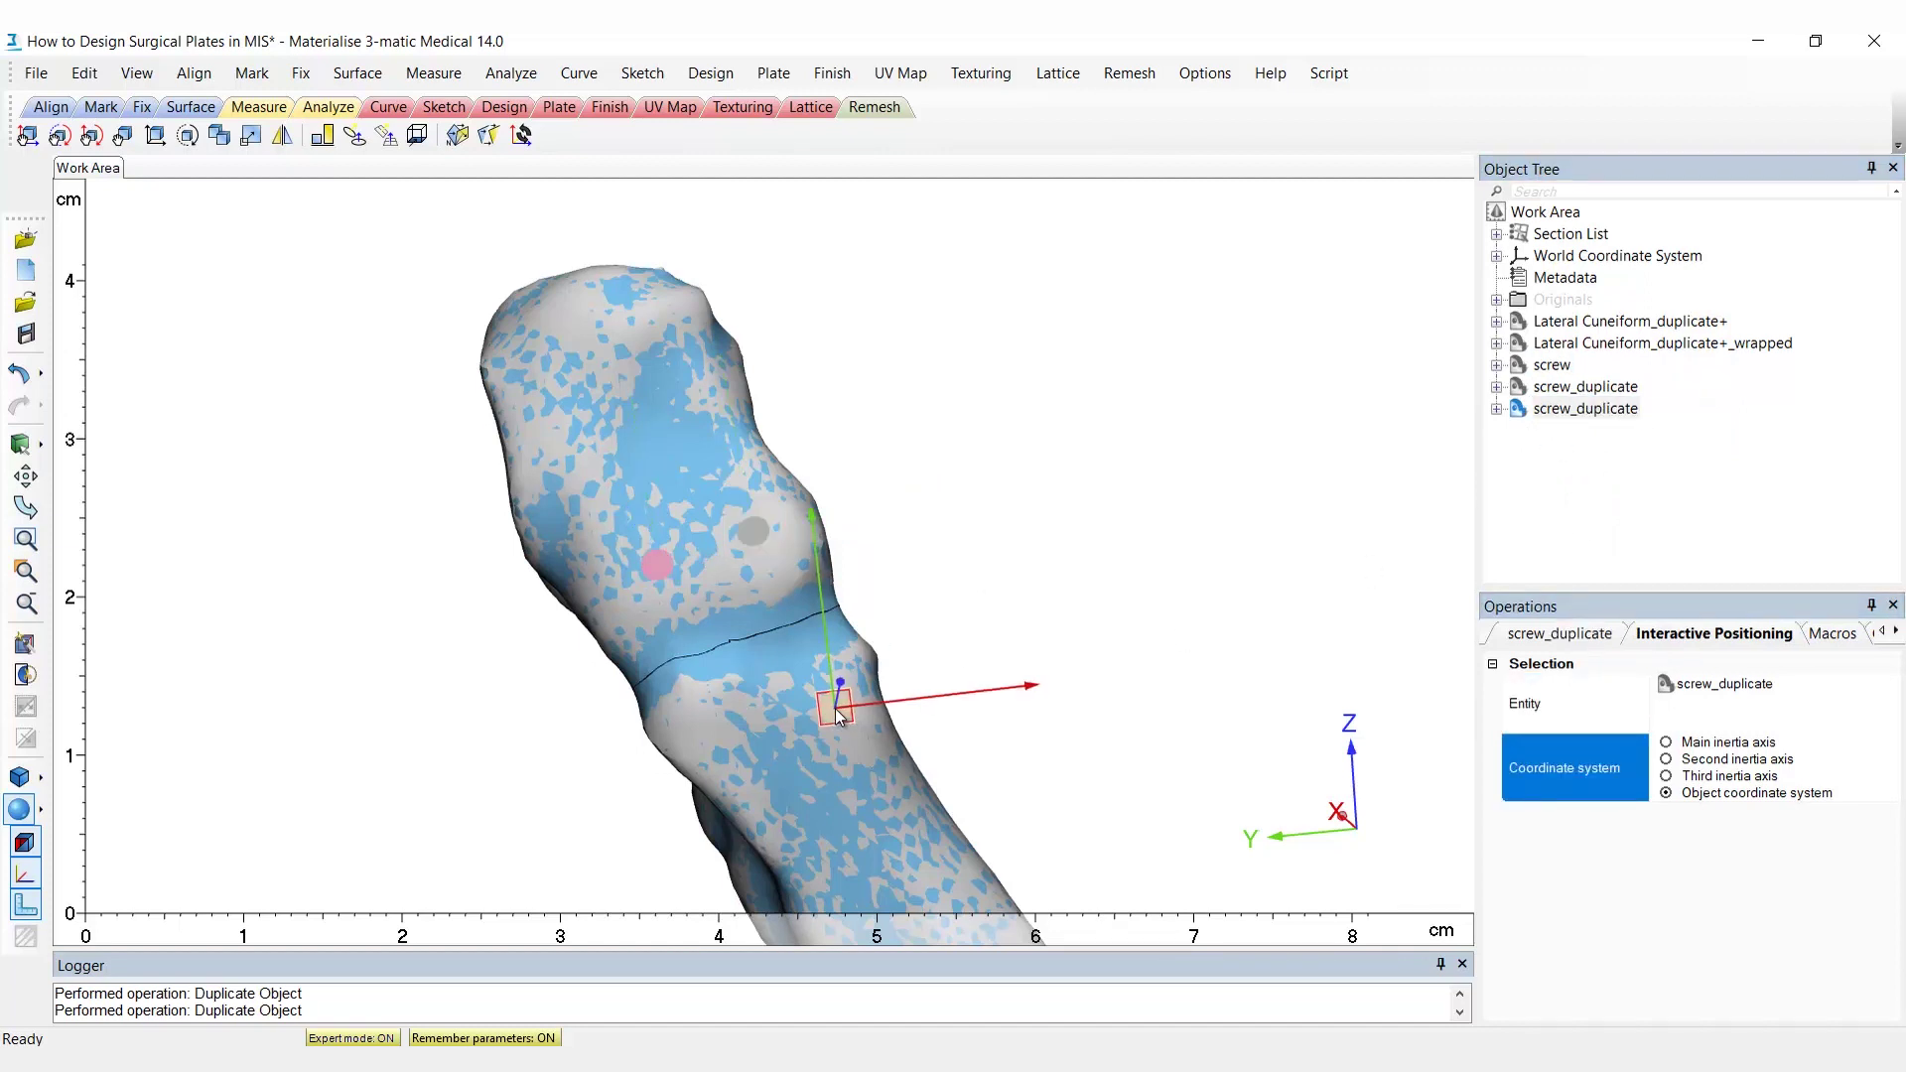
Step: Make a third duplicate of the screw and position it on the metatarsal beside the other screw there
{"action": "right_click", "coordinate": [1552, 366]}
{"action": "left_click", "coordinate": [1601, 430]}
{"action": "left_click", "coordinate": [1586, 430]}
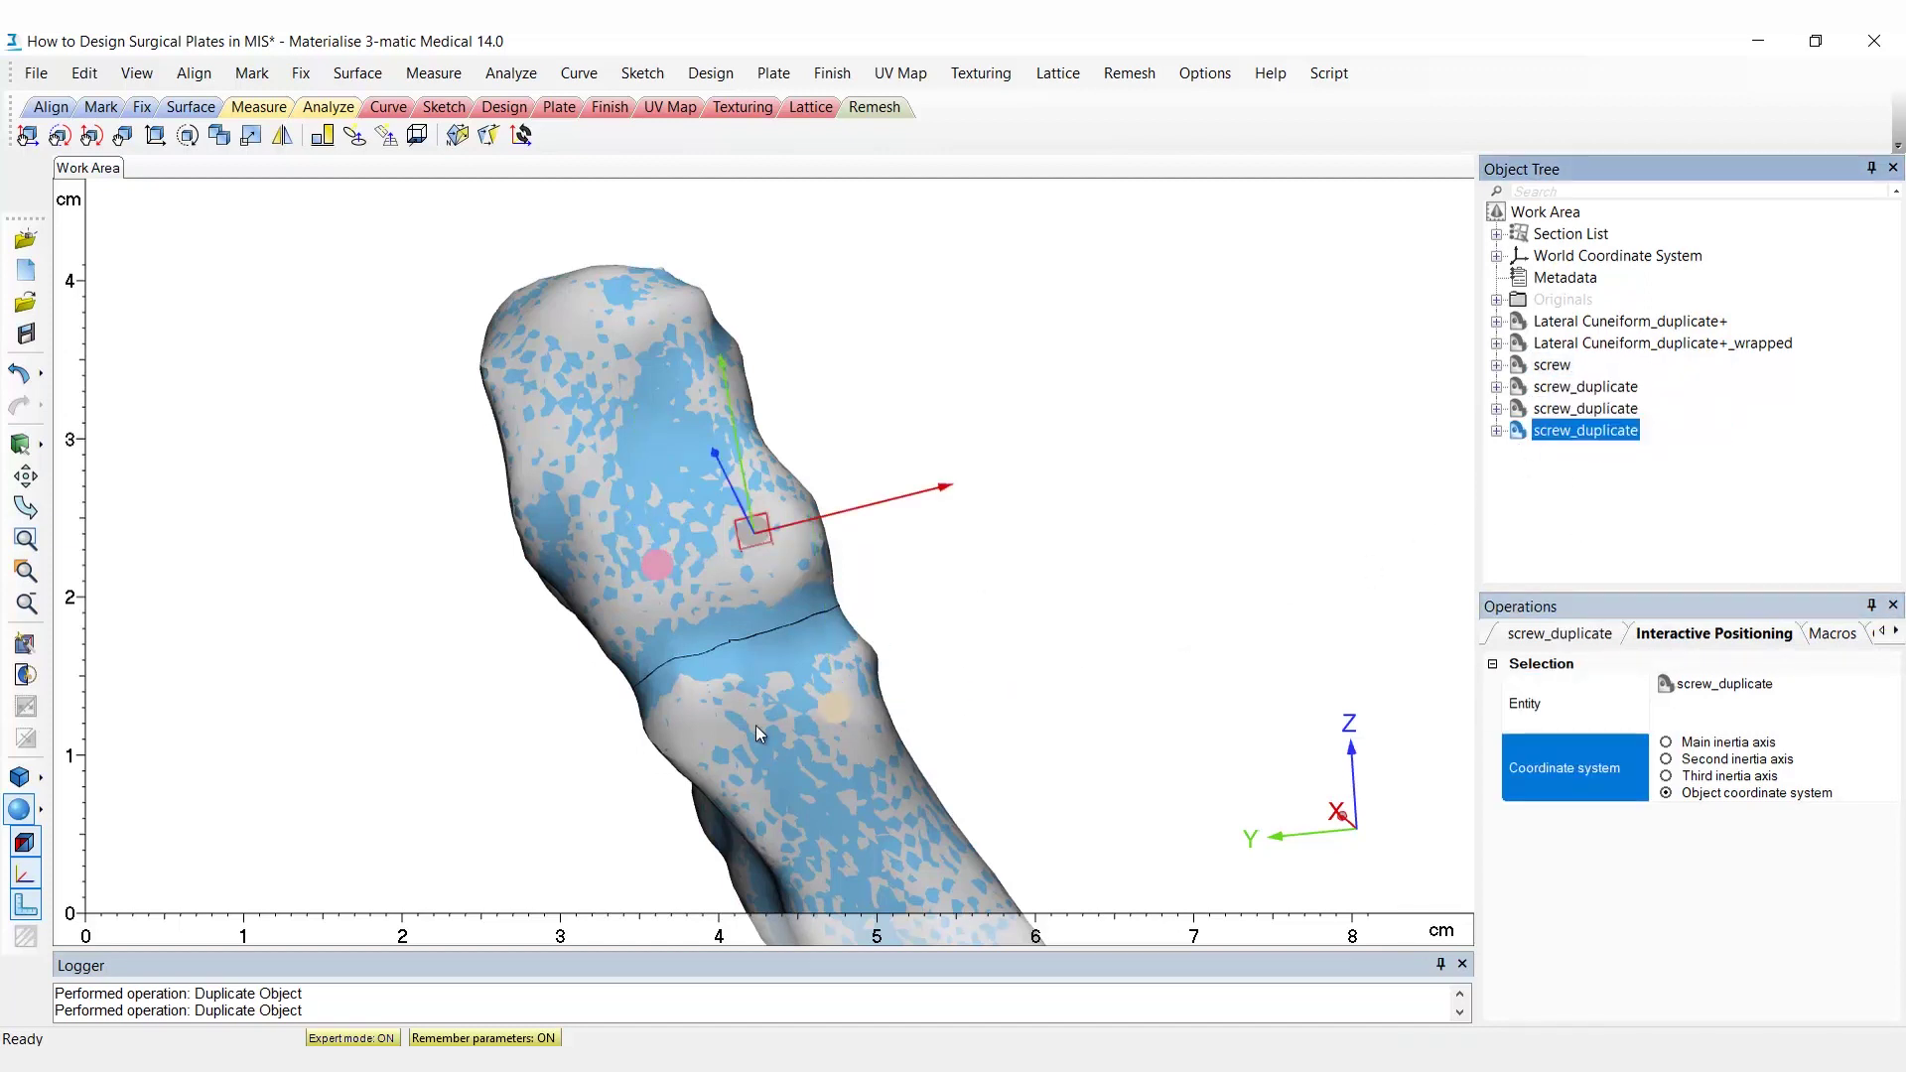
{"action": "left_click", "coordinate": [742, 738]}
{"action": "right_click_drag", "start_coordinate": [741, 737], "coordinate": [824, 789]}
{"action": "scroll", "coordinate": [824, 789], "scroll_direction": "up", "scroll_amount": 2}
{"action": "middle_click_drag", "start_coordinate": [881, 784], "coordinate": [919, 770]}
{"action": "right_click_drag", "start_coordinate": [920, 770], "coordinate": [853, 784]}
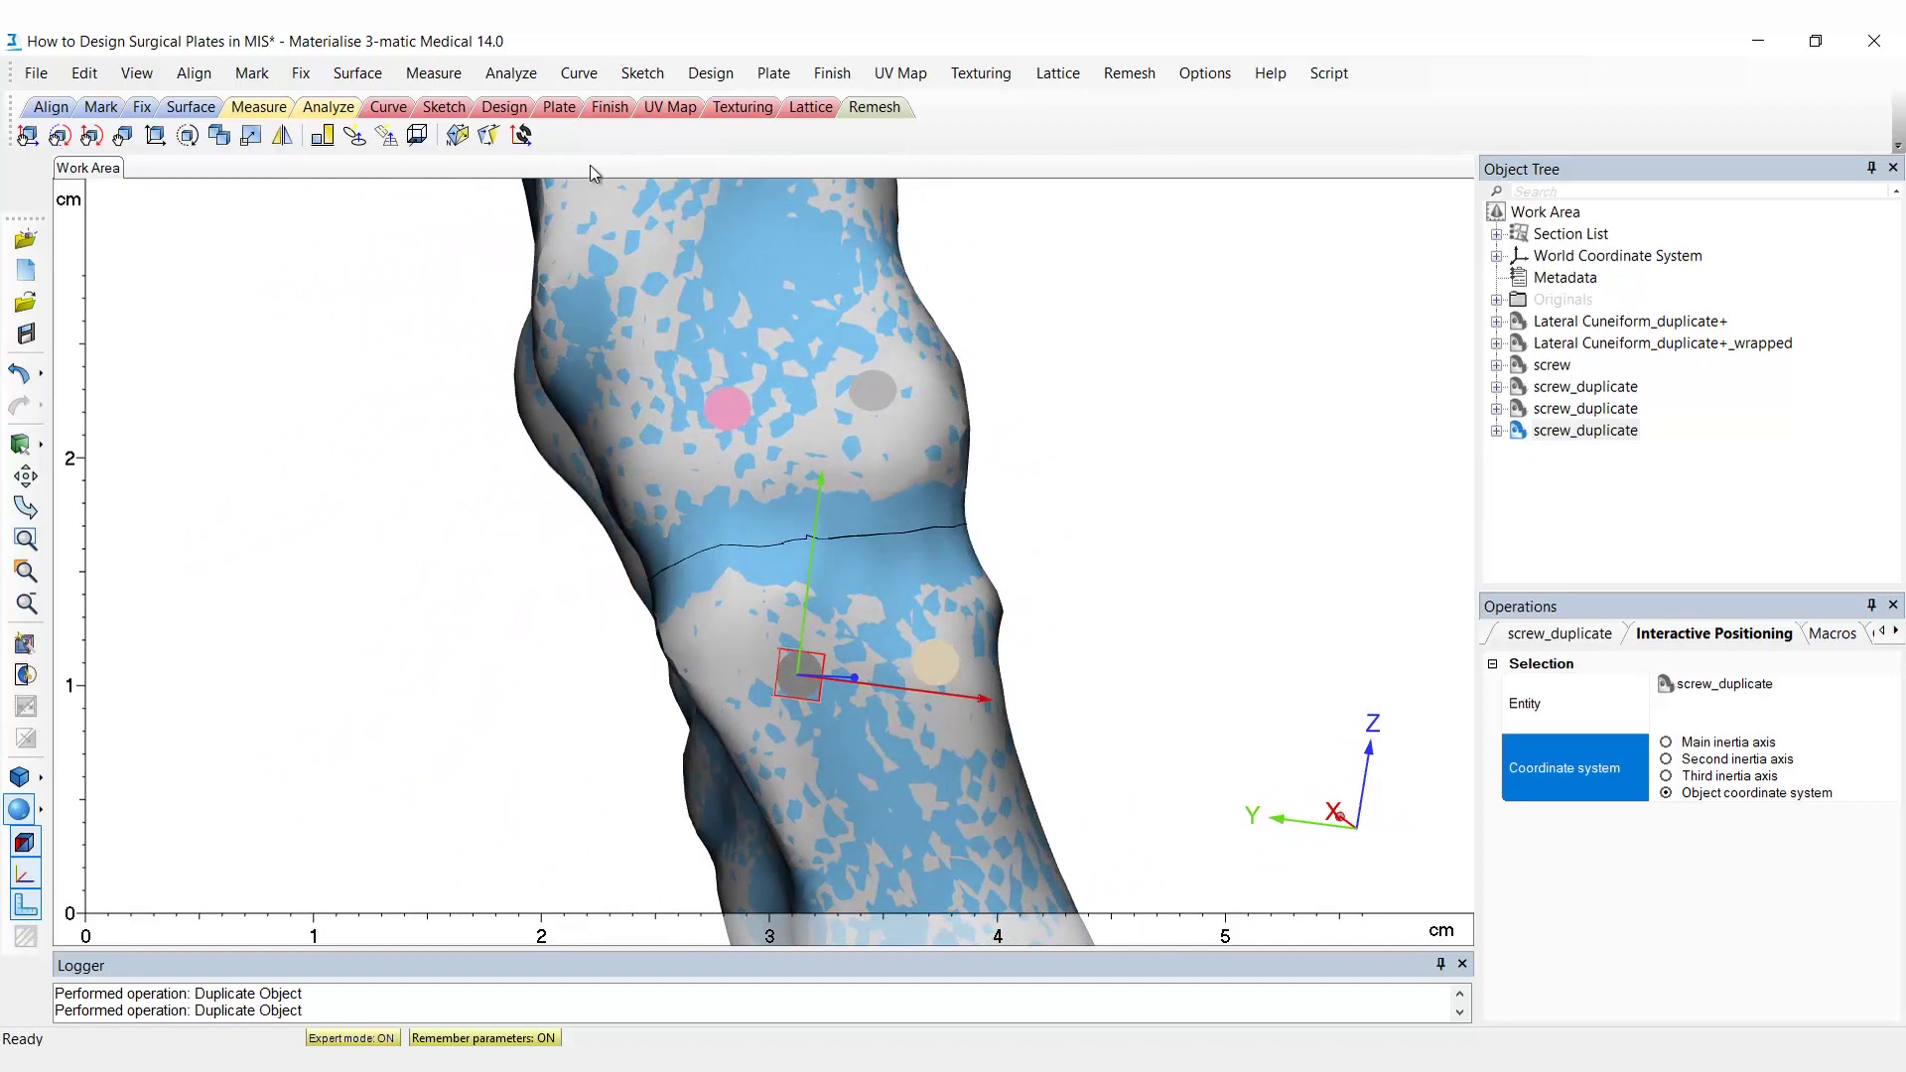
Step: Create two points on the cuneiform side of the joint, along the border between the wrapped and unwrapped surfaces
{"action": "left_click", "coordinate": [707, 76]}
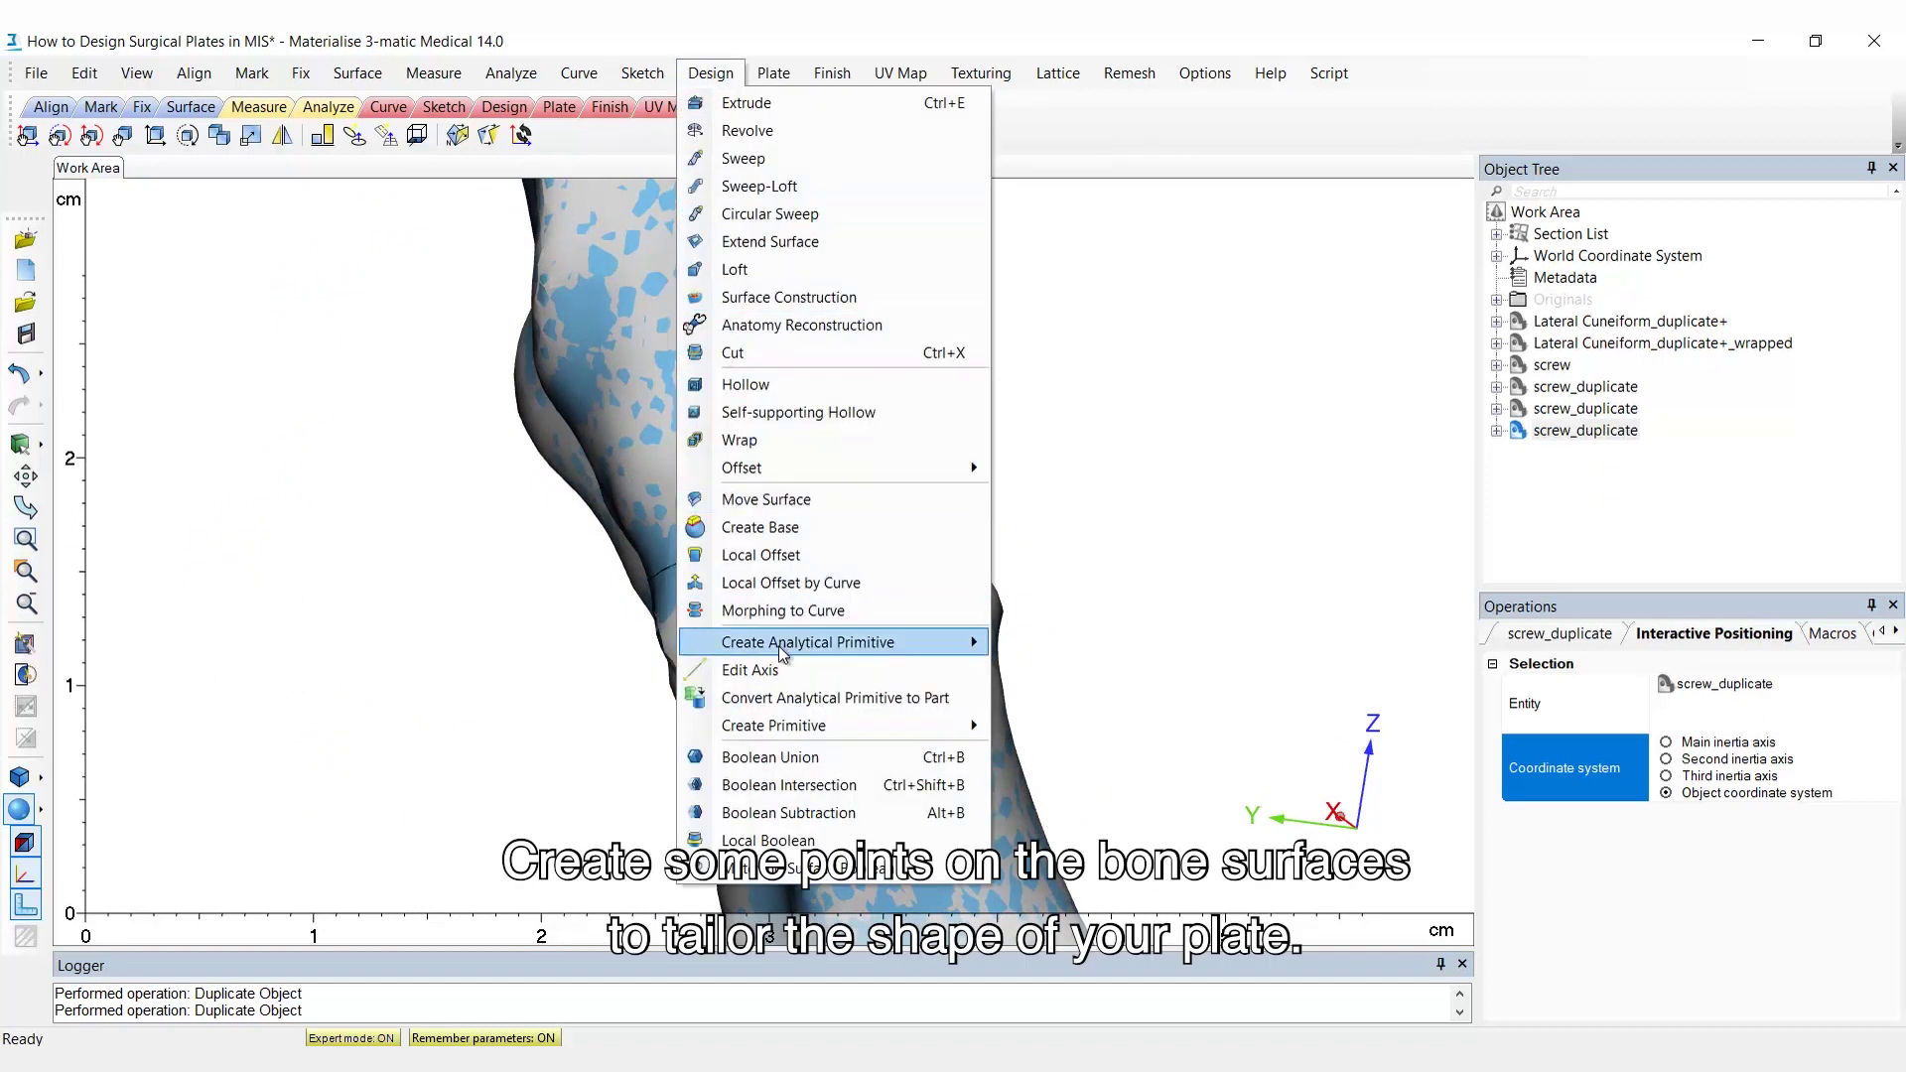
{"action": "mouse_move", "coordinate": [781, 651]}
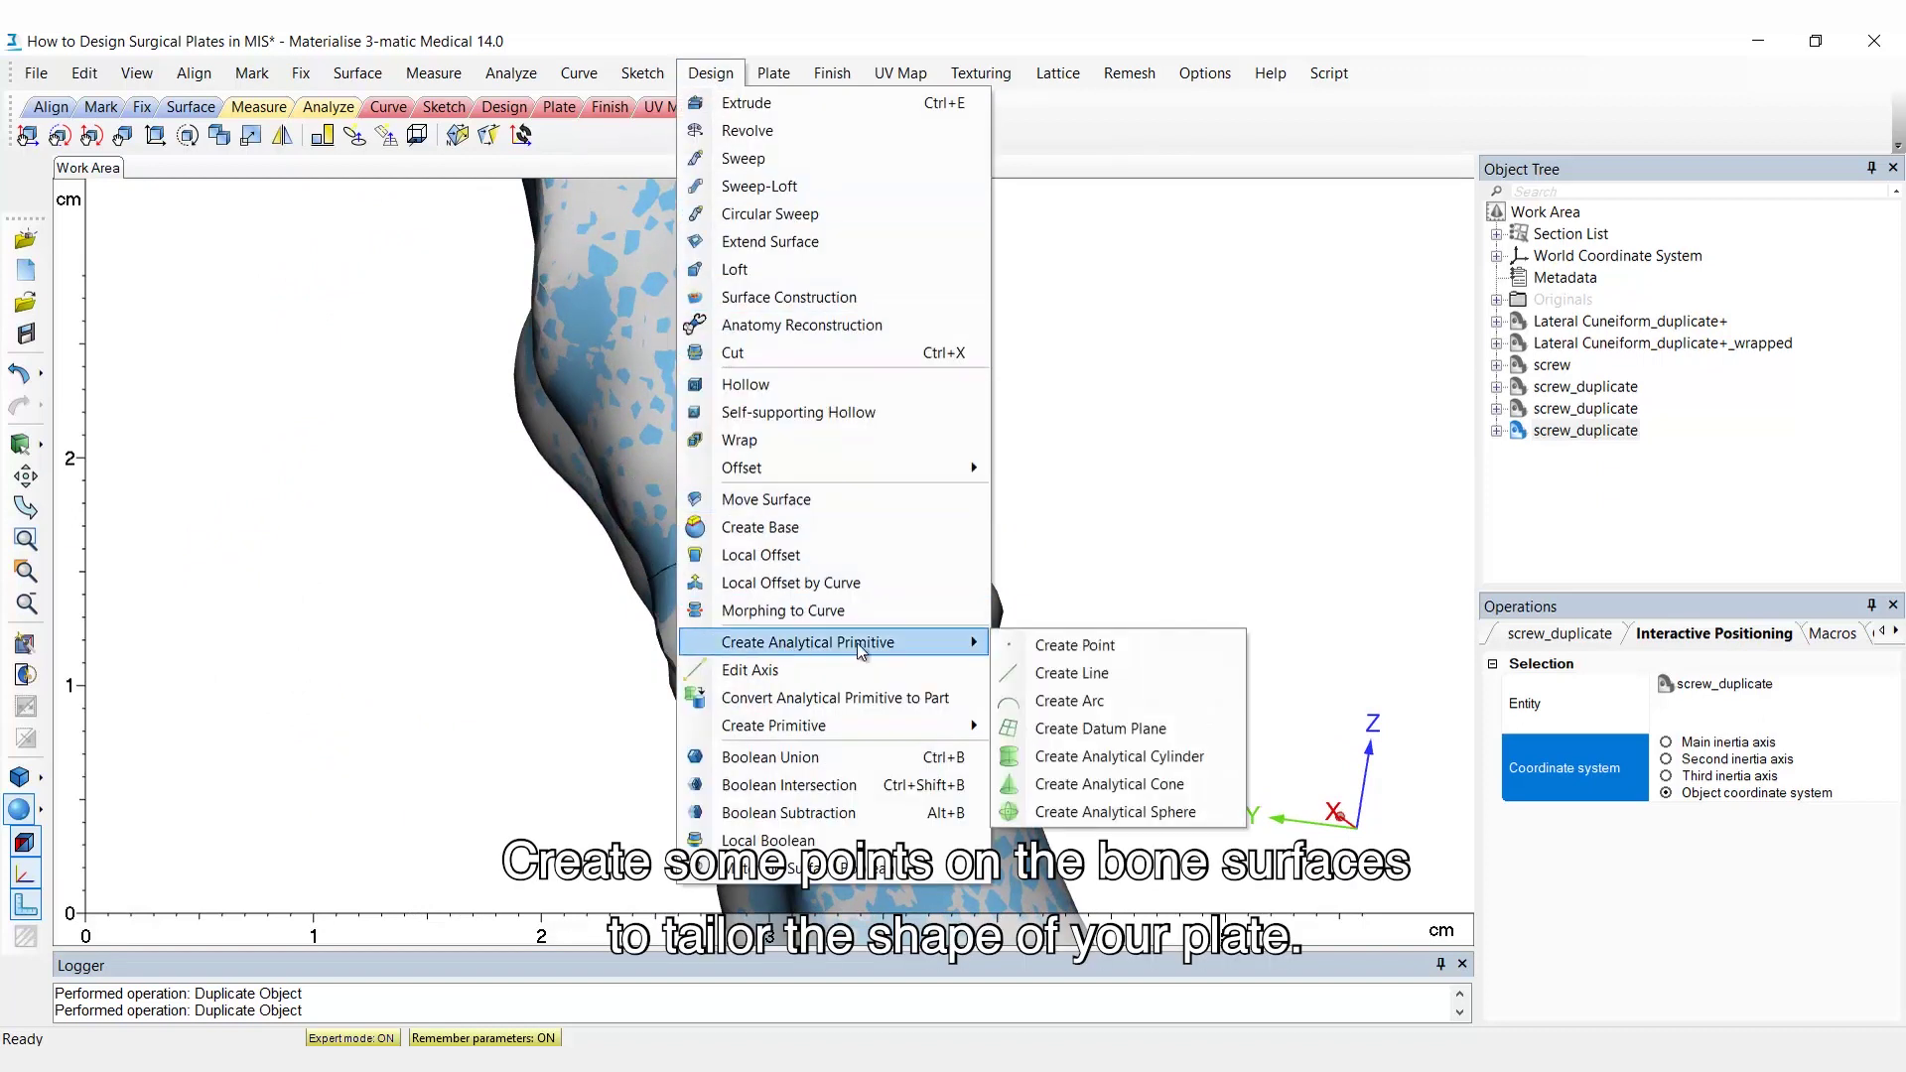
{"action": "left_click", "coordinate": [1039, 650]}
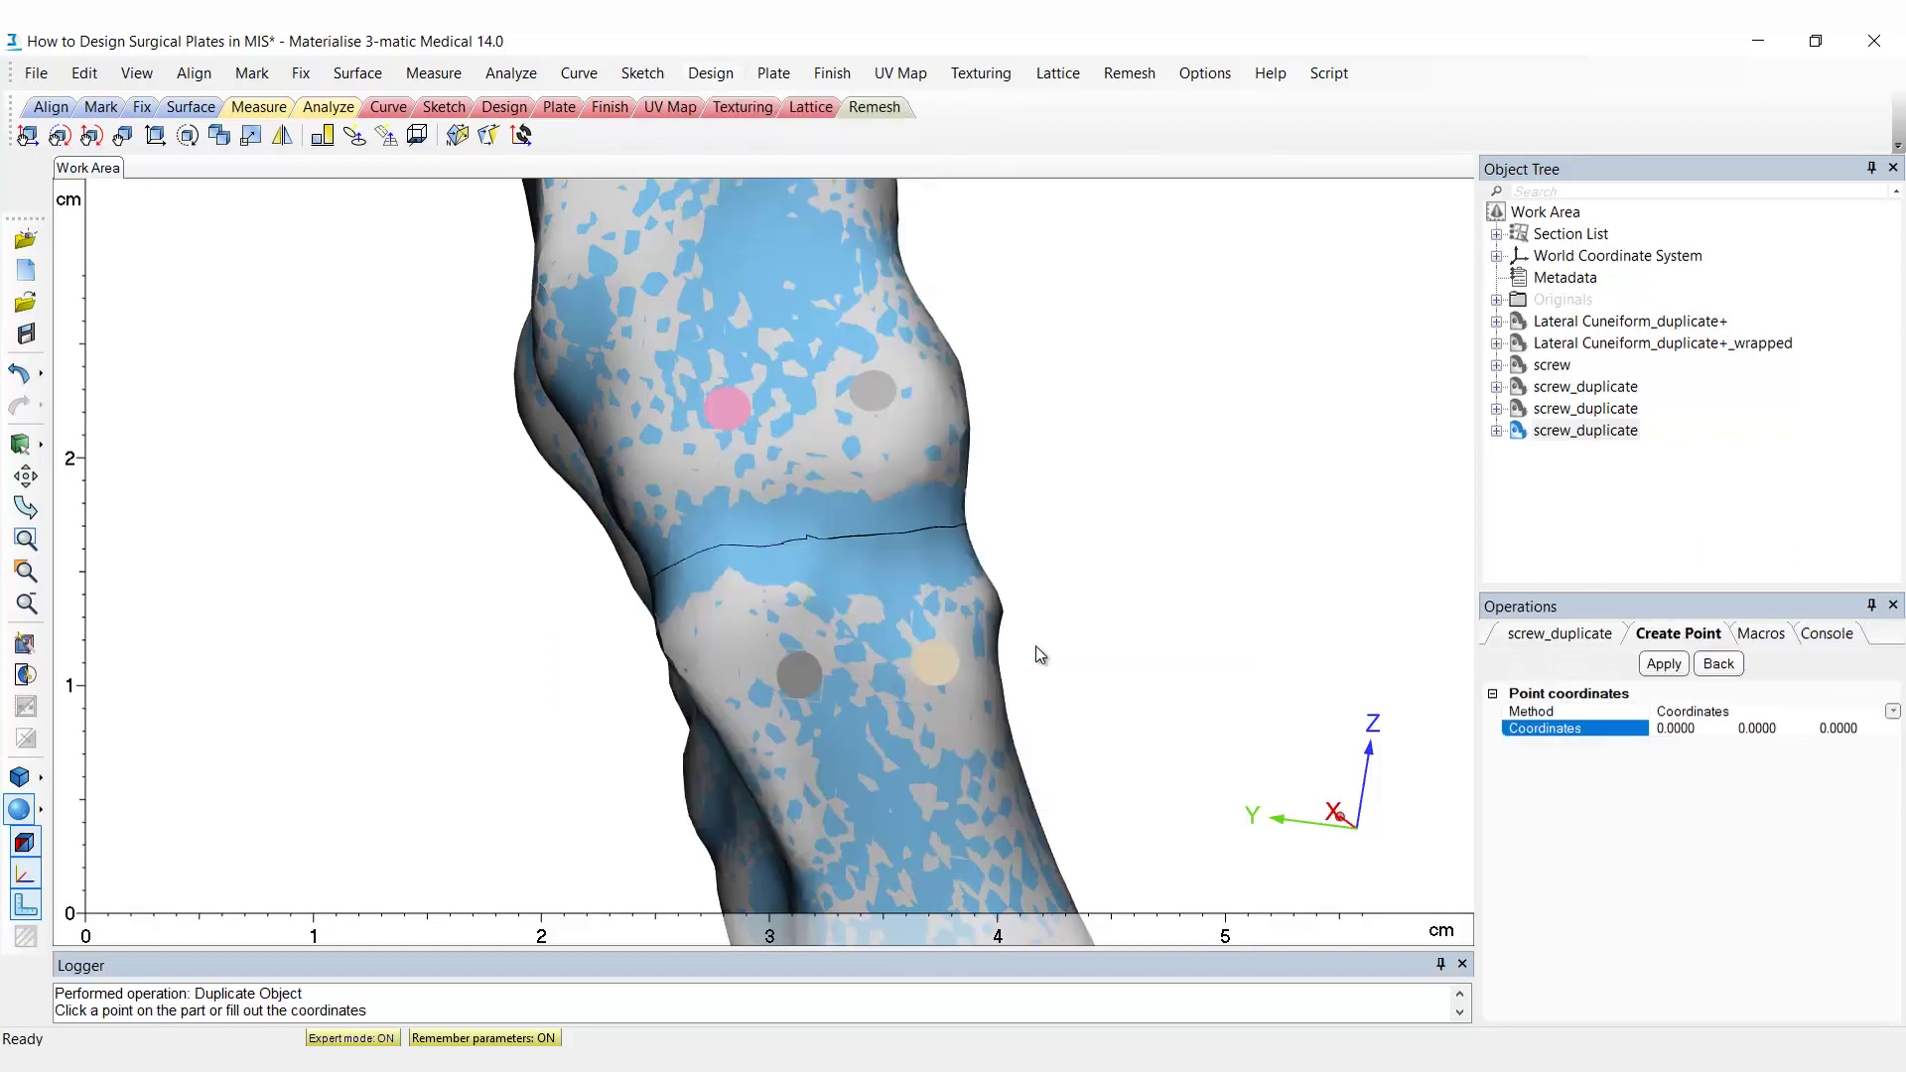
{"action": "left_click", "coordinate": [887, 490]}
{"action": "left_click", "coordinate": [1664, 663]}
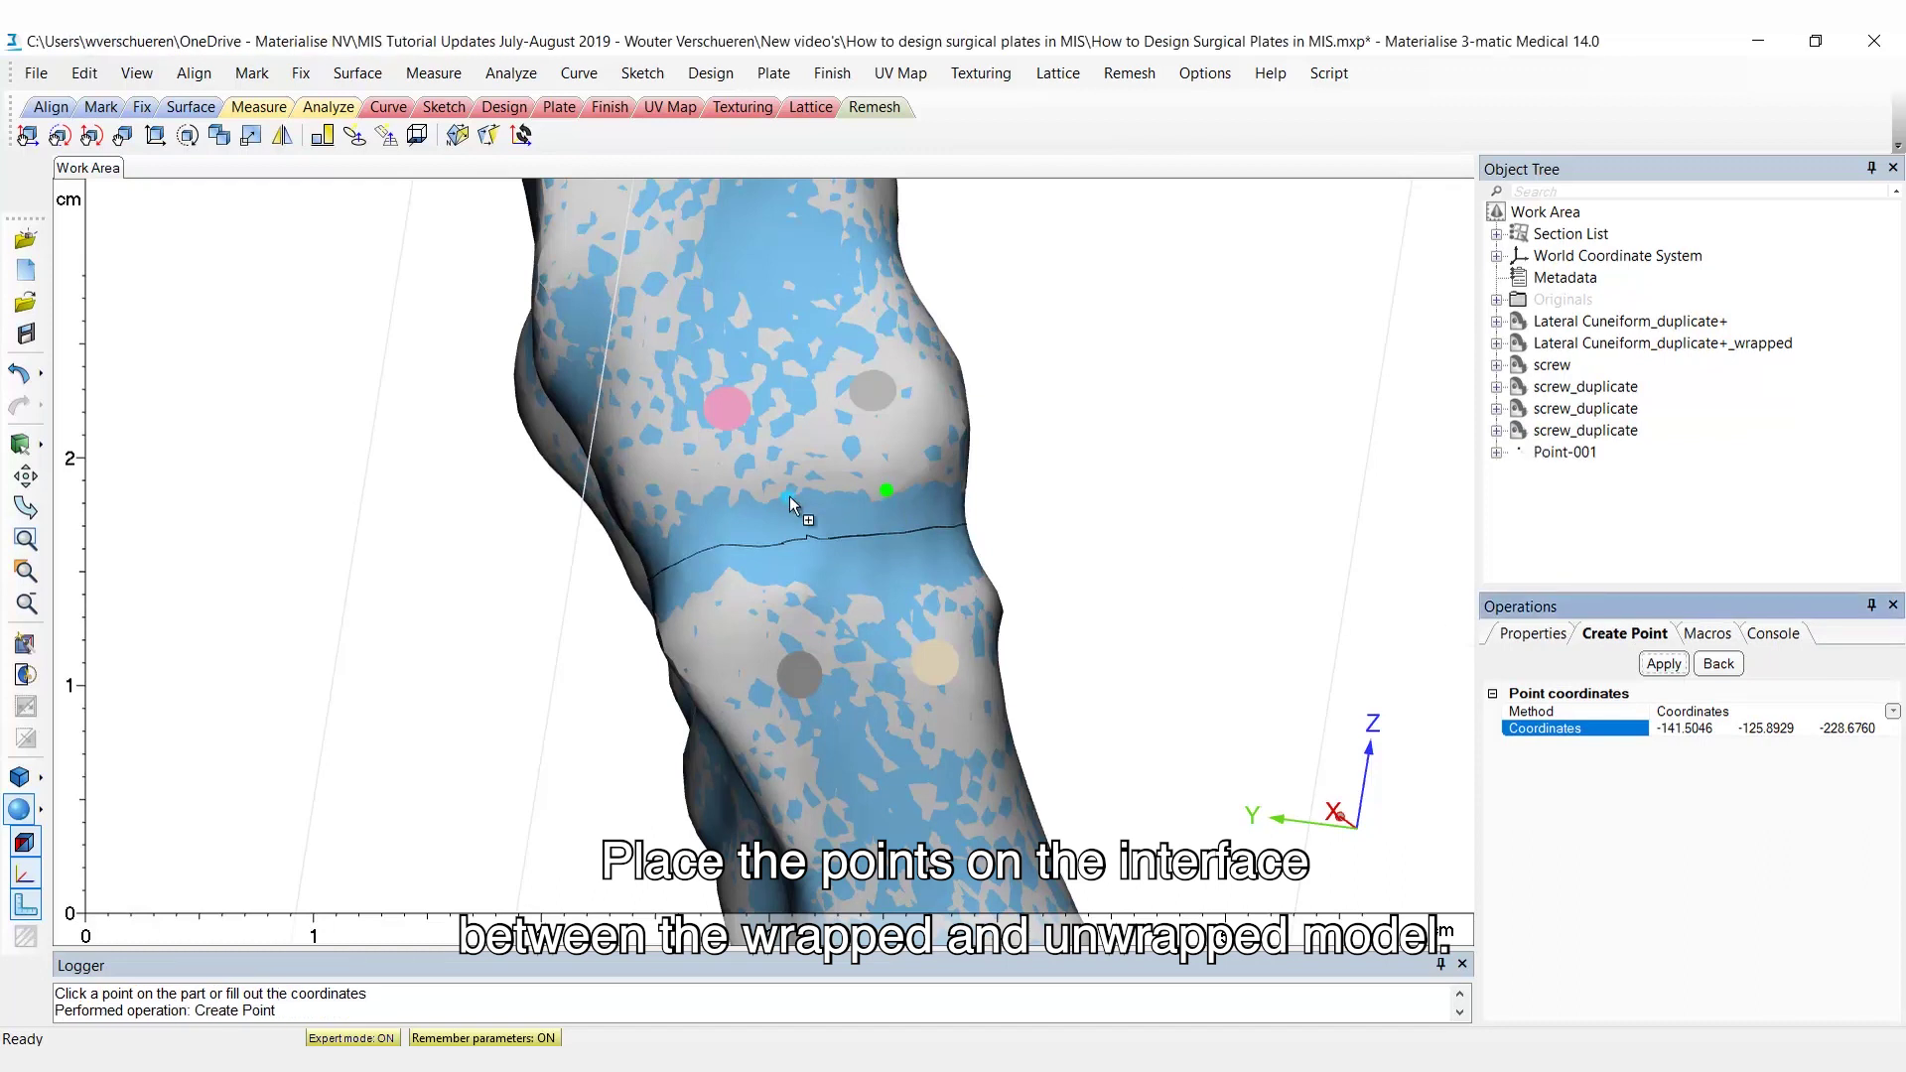
{"action": "left_click", "coordinate": [787, 497]}
Step: Create two points on the metatarsal side of the joint, along the border between the wrapped and unwrapped surfaces
{"action": "left_click", "coordinate": [814, 595]}
{"action": "left_click", "coordinate": [1660, 667]}
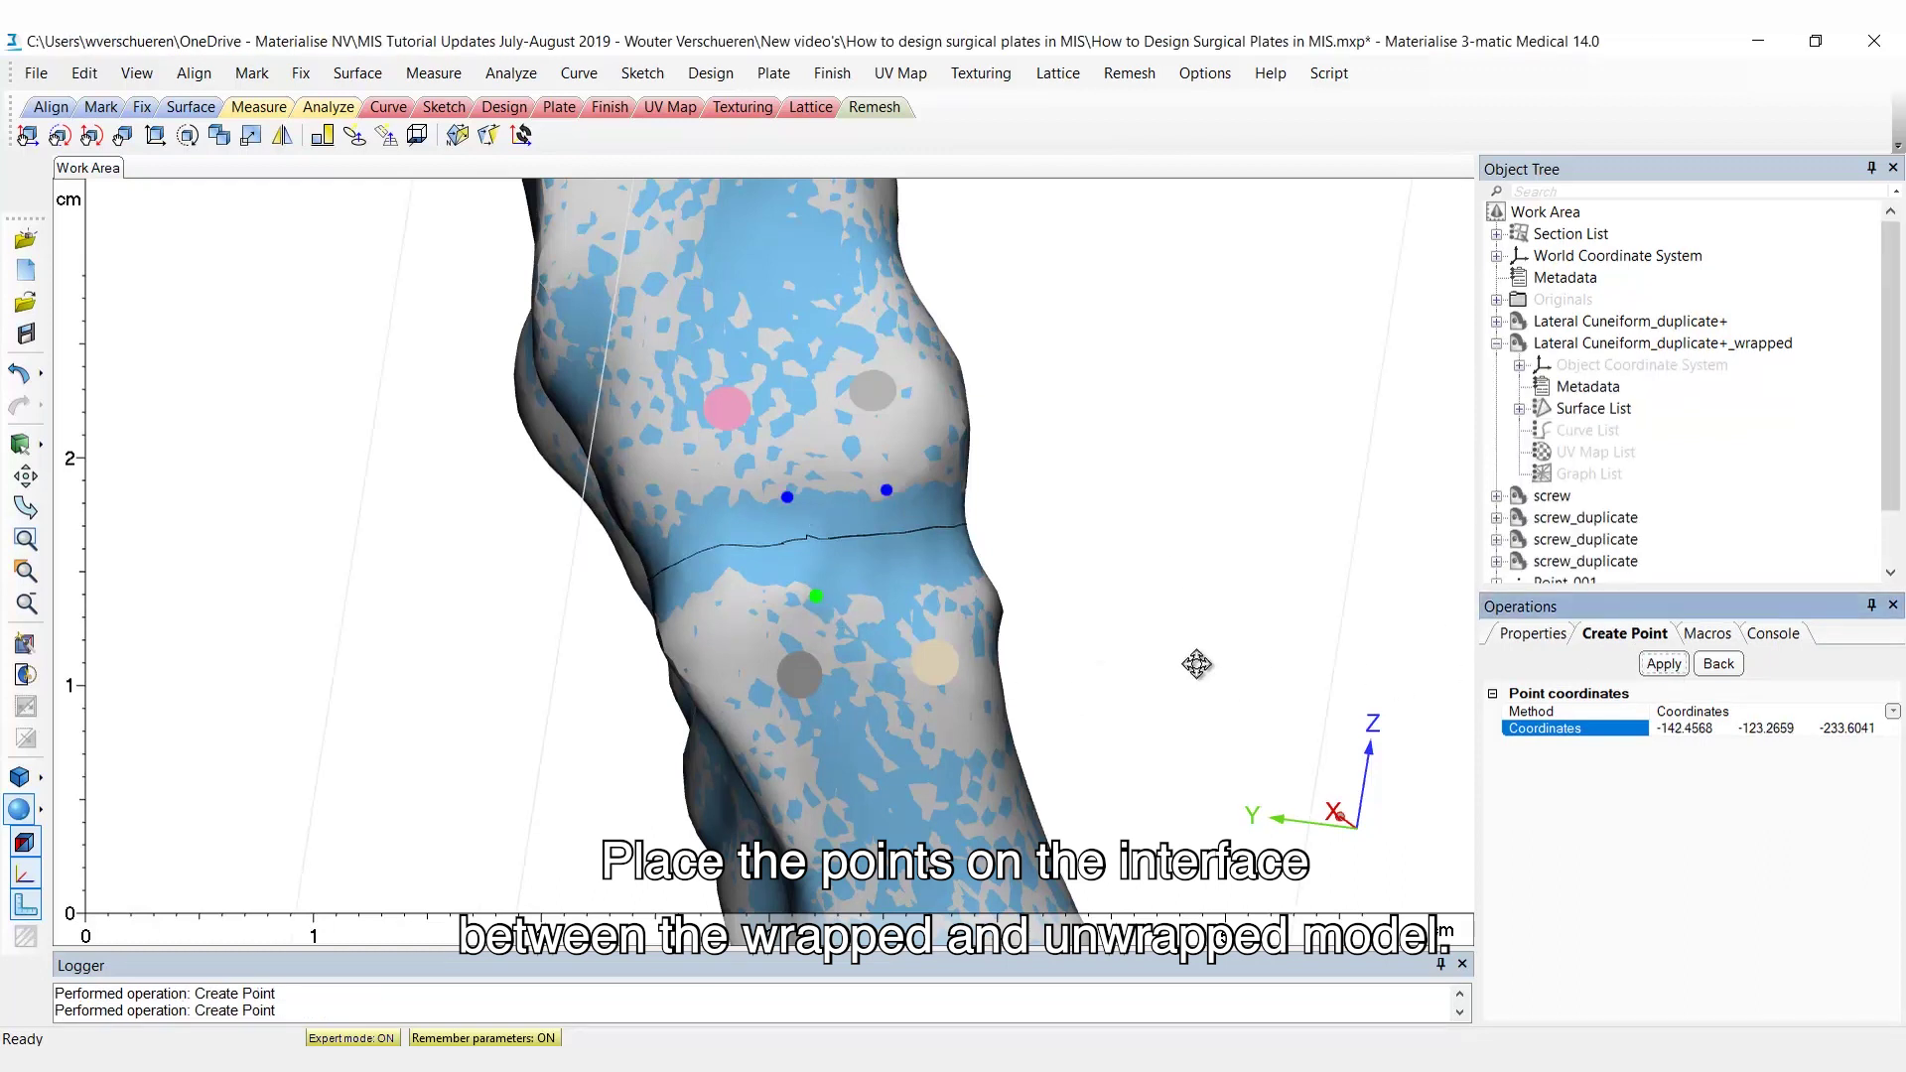
{"action": "right_click_drag", "start_coordinate": [1196, 663], "coordinate": [1066, 654]}
{"action": "left_click", "coordinate": [879, 596]}
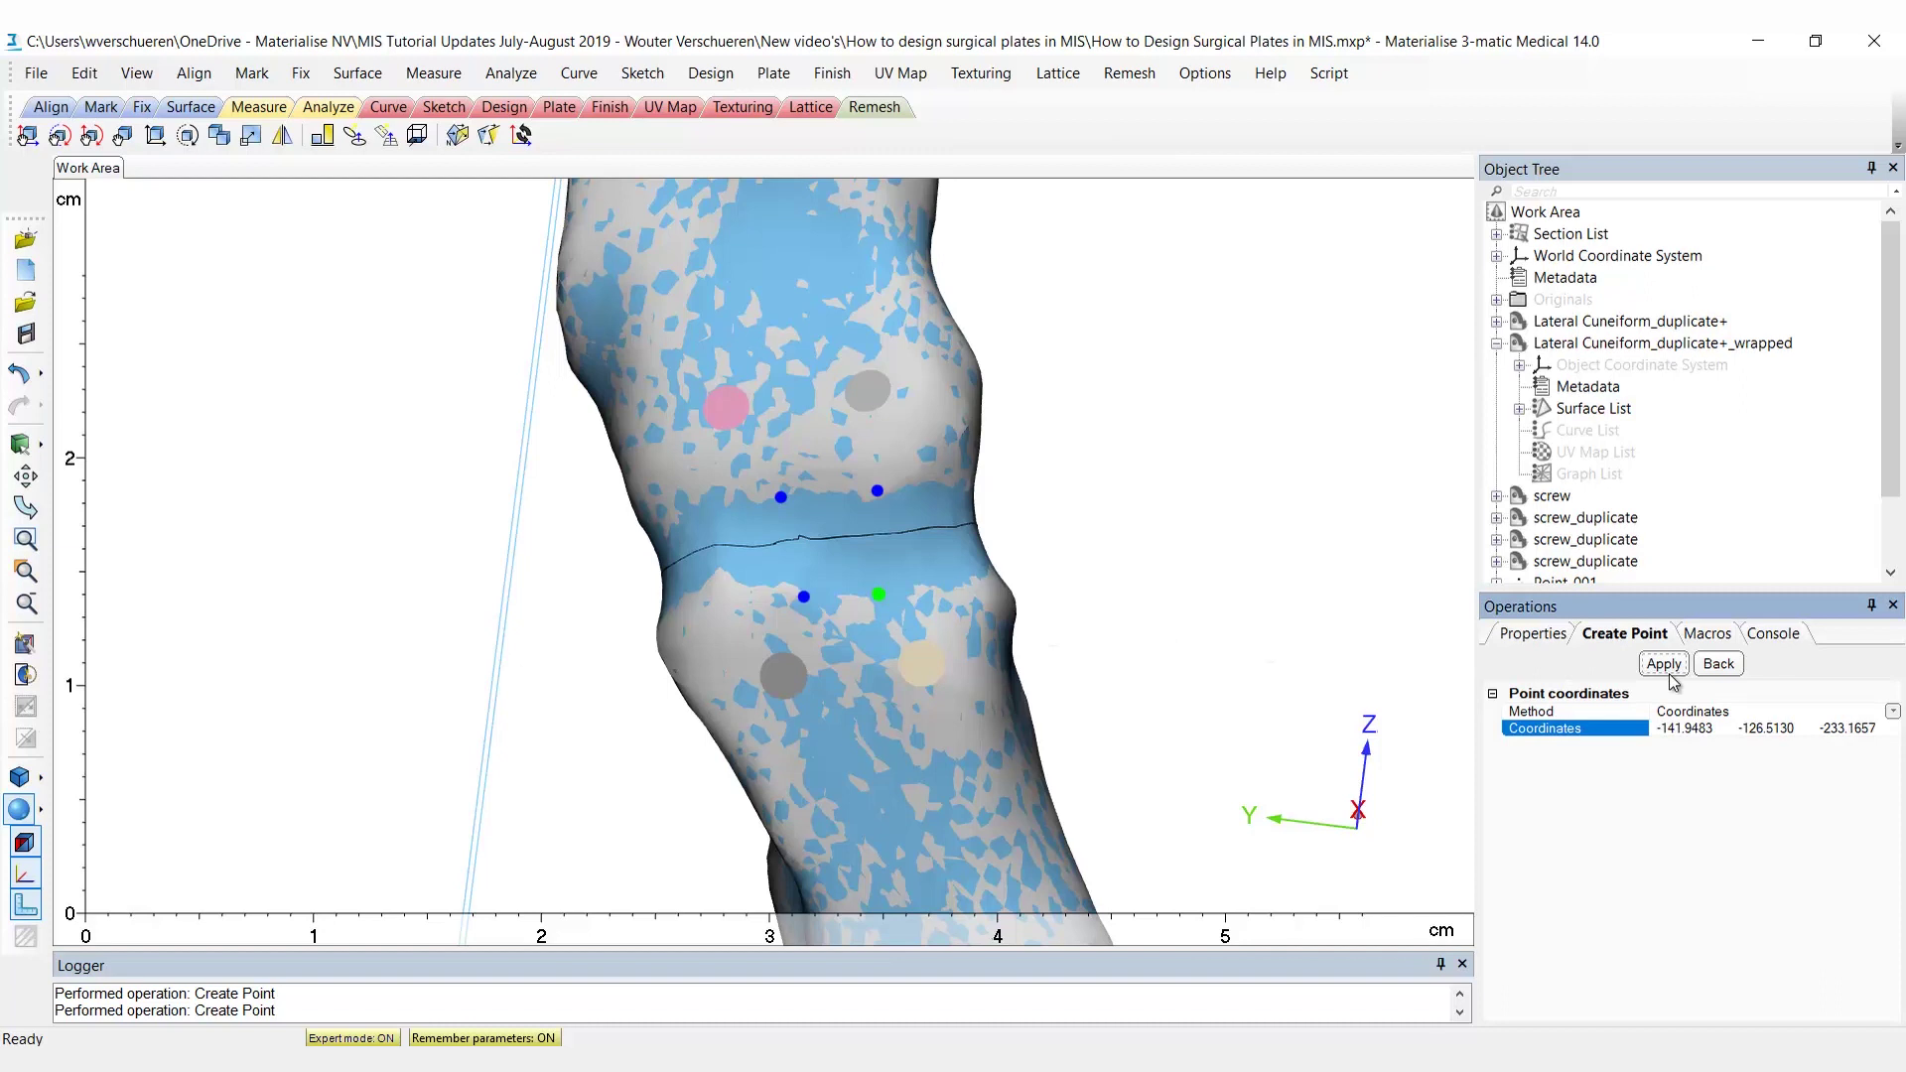
Step: Hide both bone parts, Lateral Cuneiform_duplicate+ and Lateral Cuneiform_duplicate+_wrapped, leaving only the screws and points
{"action": "scroll", "coordinate": [1290, 710], "scroll_direction": "down", "scroll_amount": 1}
{"action": "right_click_drag", "start_coordinate": [1291, 710], "coordinate": [1052, 685]}
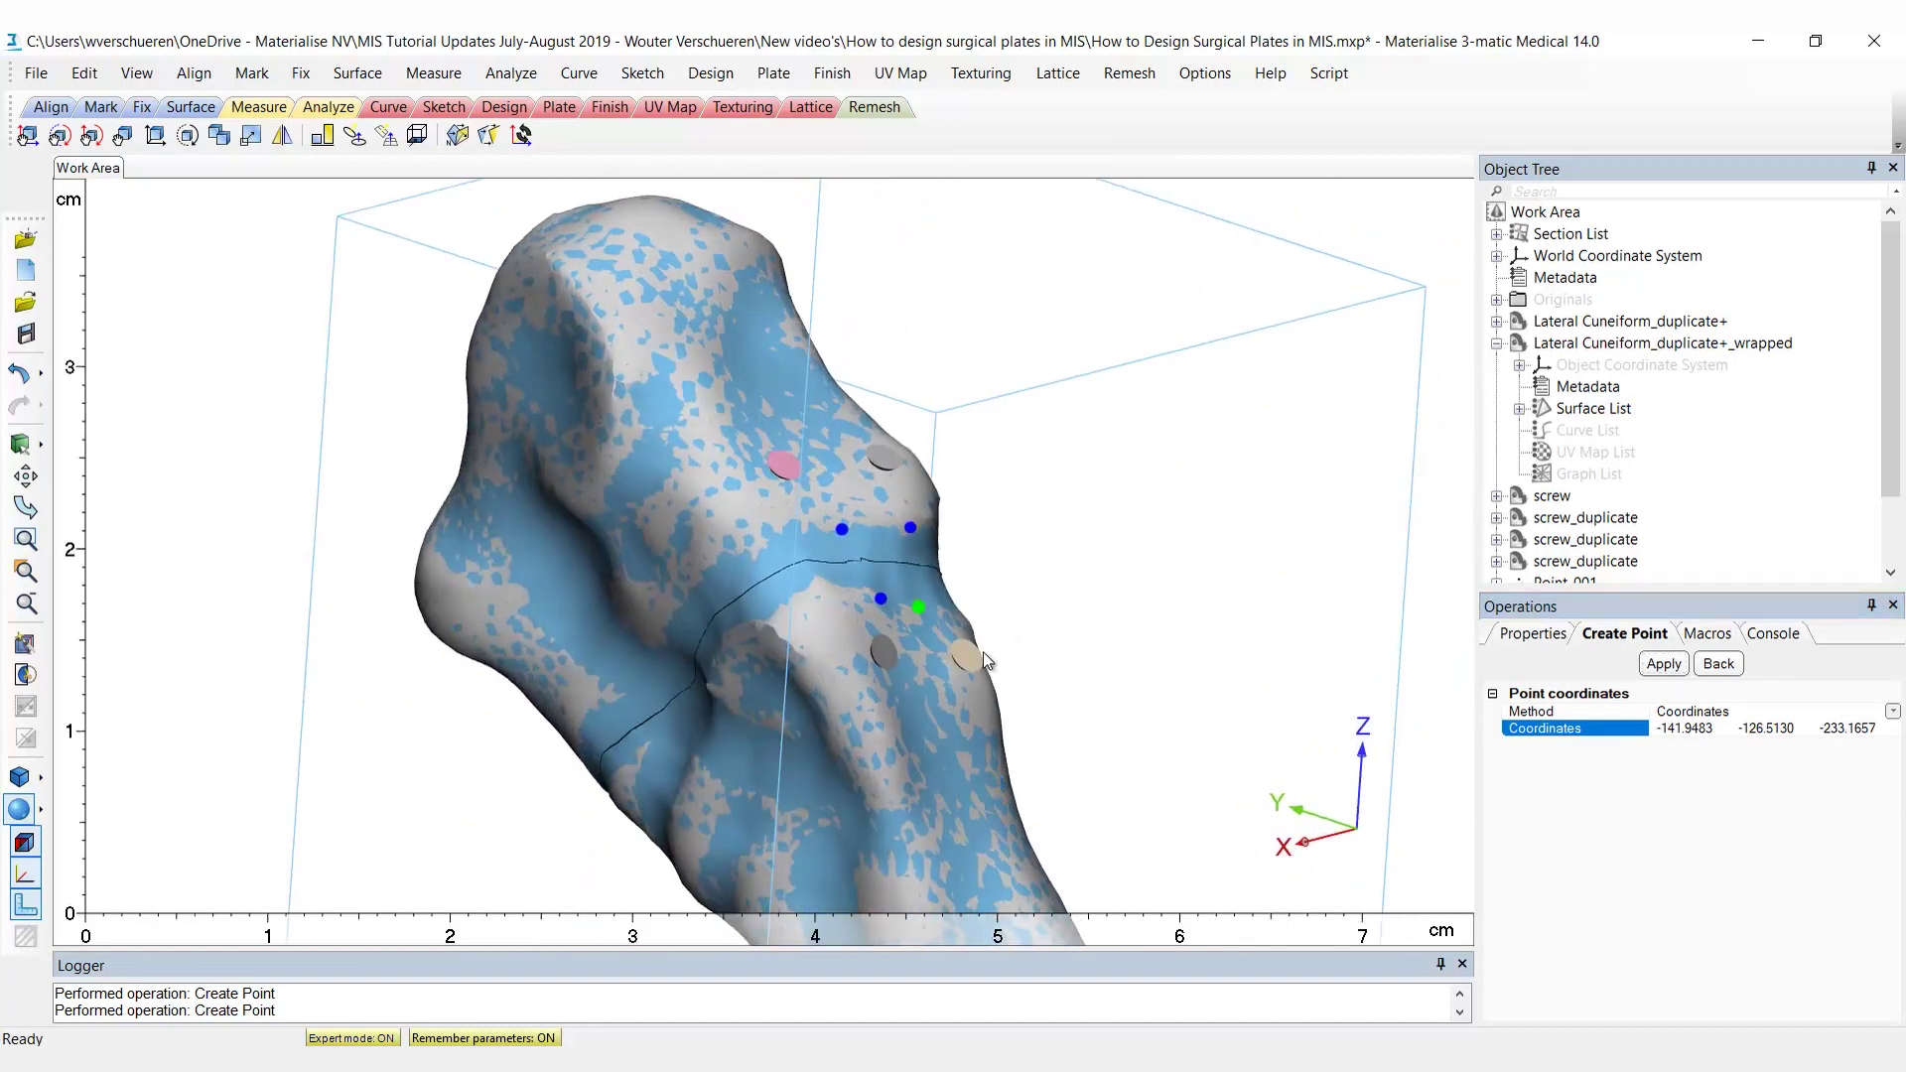
{"action": "scroll", "coordinate": [981, 652], "scroll_direction": "up", "scroll_amount": 2}
{"action": "middle_click_drag", "start_coordinate": [878, 592], "coordinate": [888, 647]}
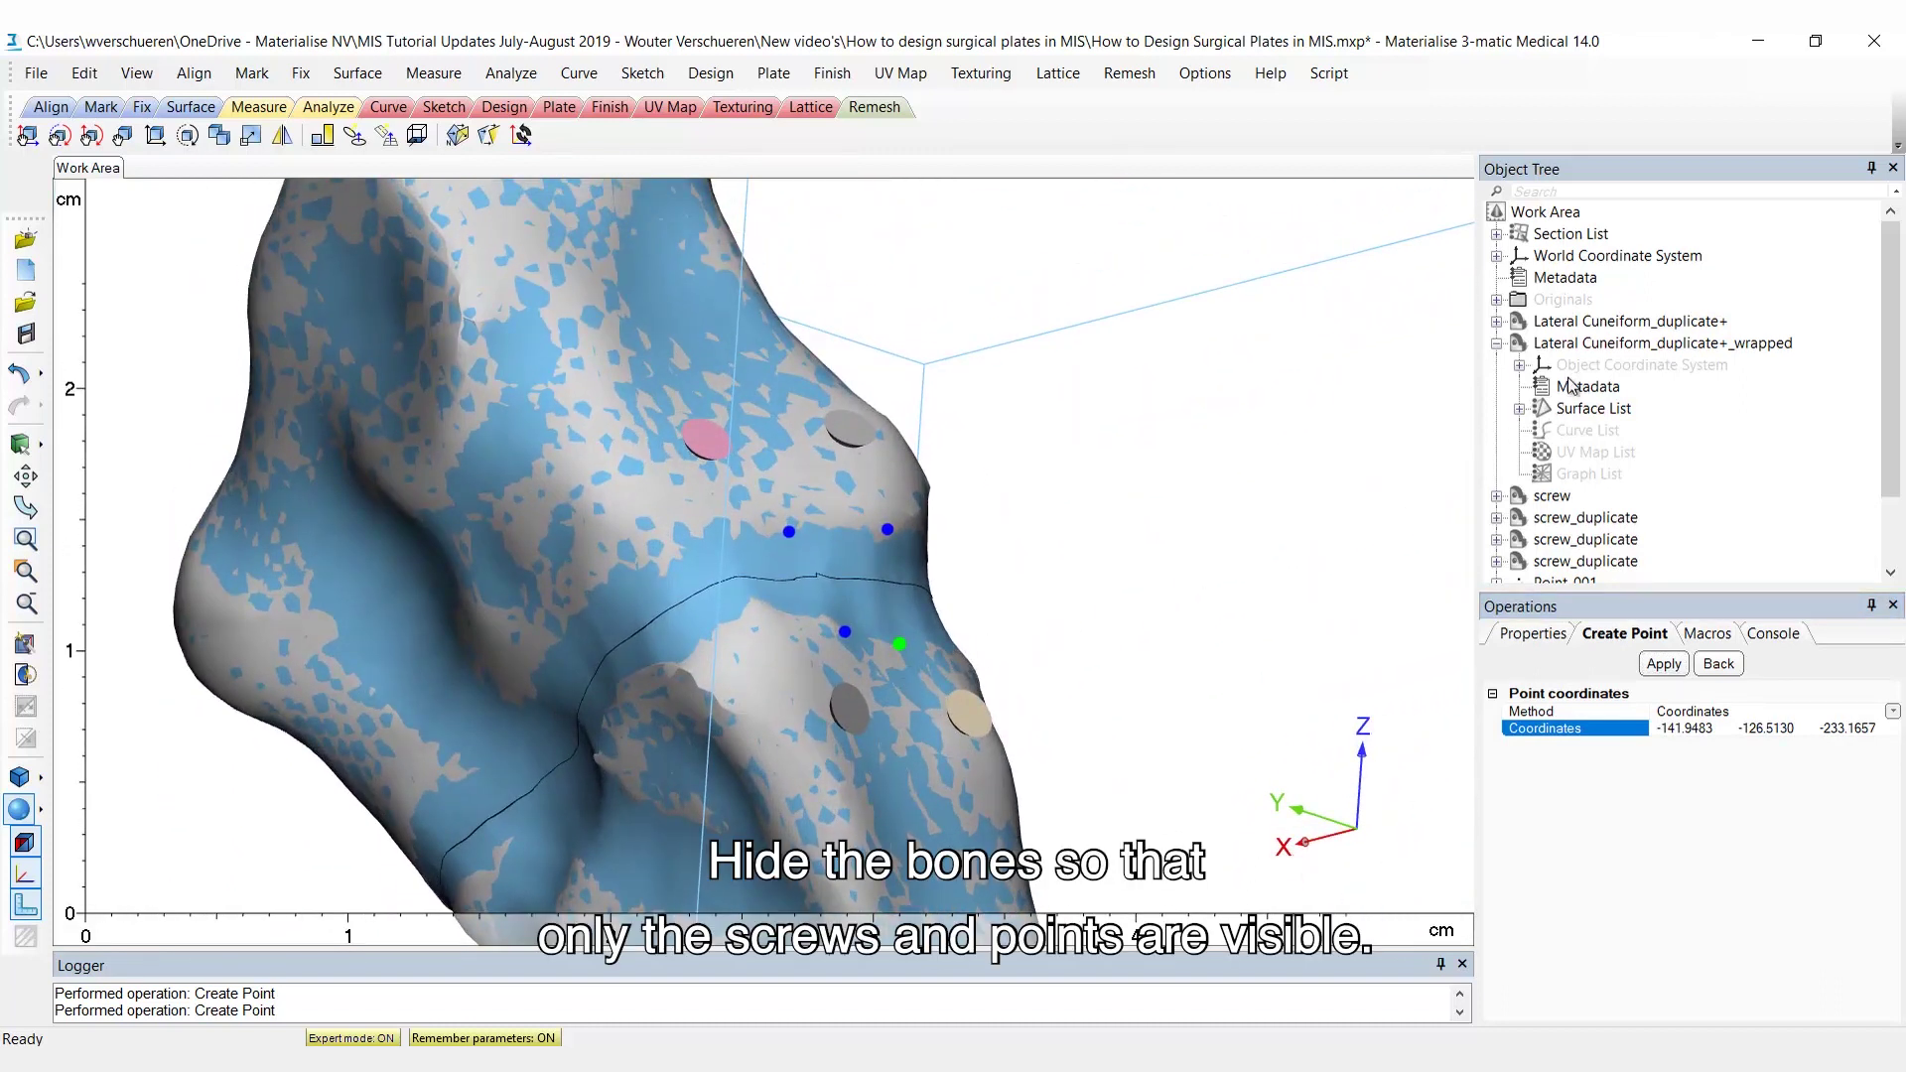
{"action": "left_click", "coordinate": [1589, 324]}
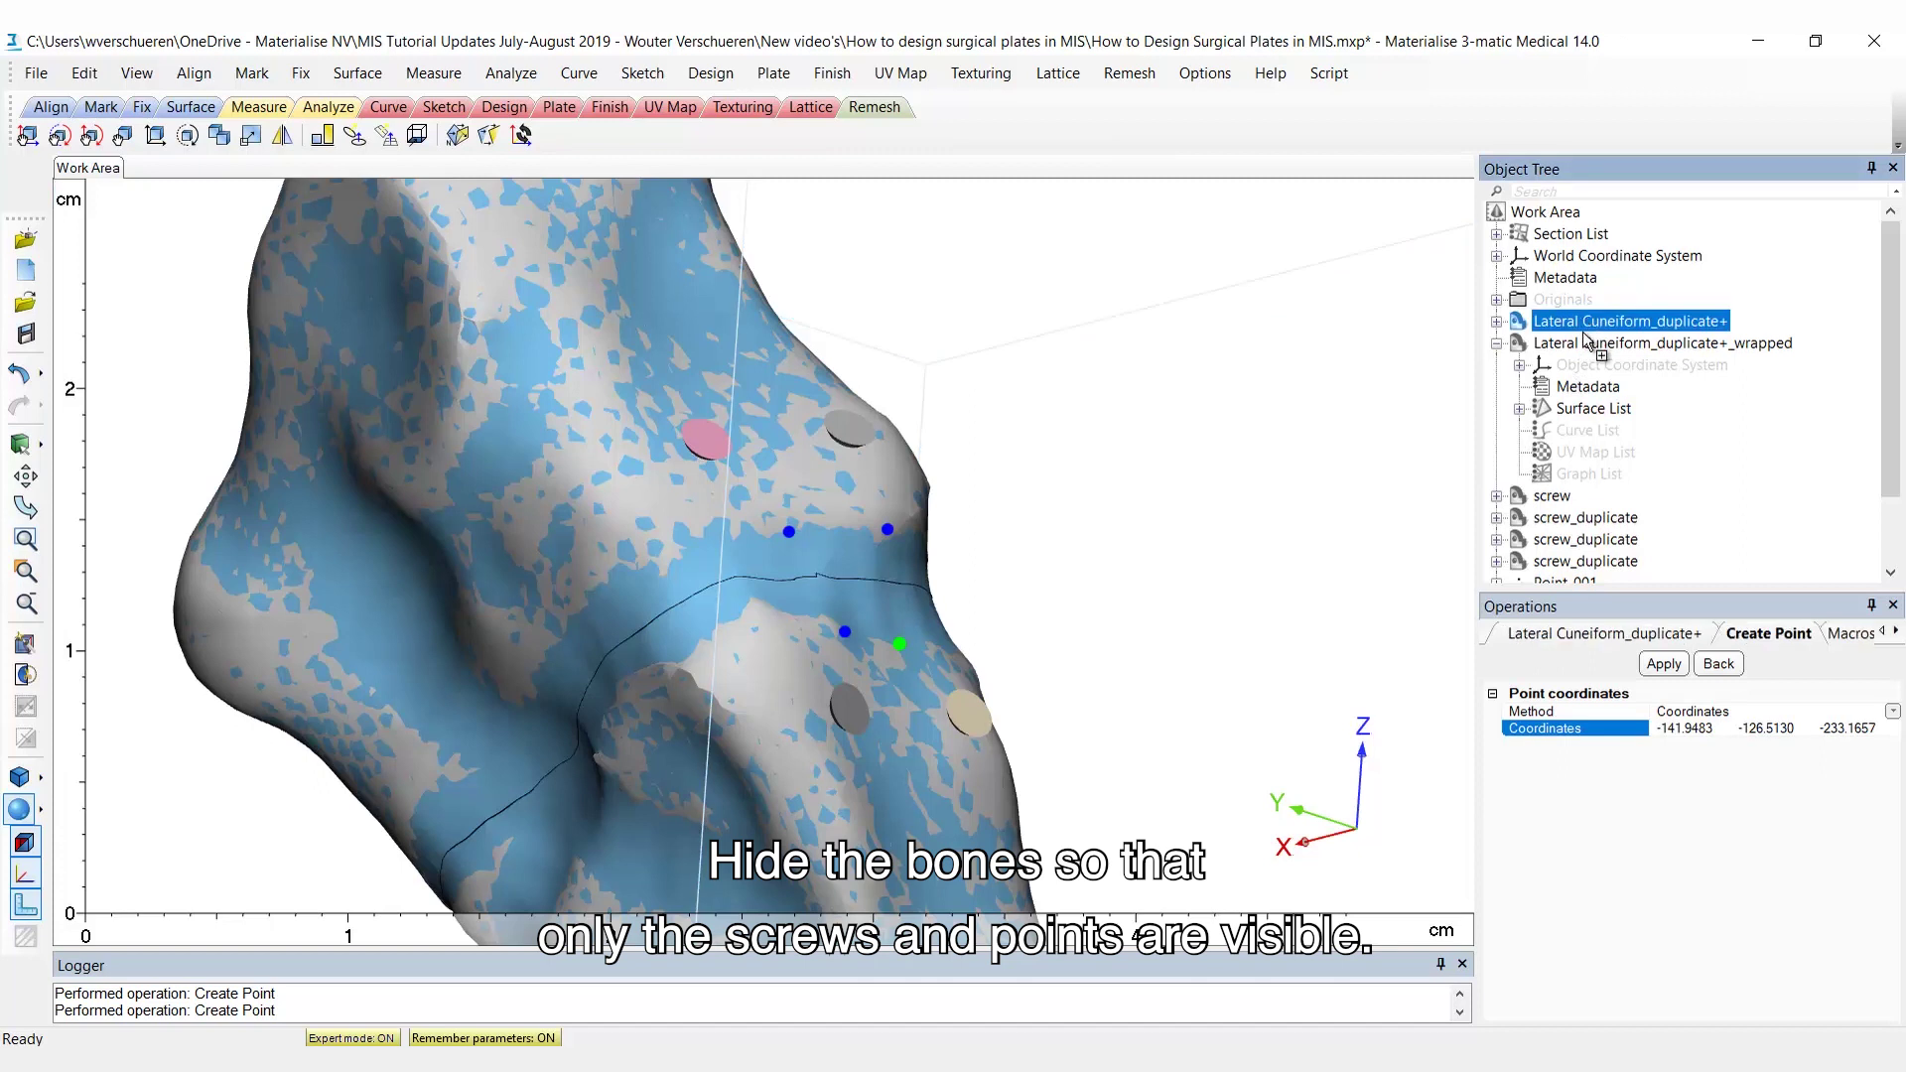
{"action": "left_click", "coordinate": [1583, 346], "text": "ctrl"}
{"action": "right_click", "coordinate": [1582, 347]}
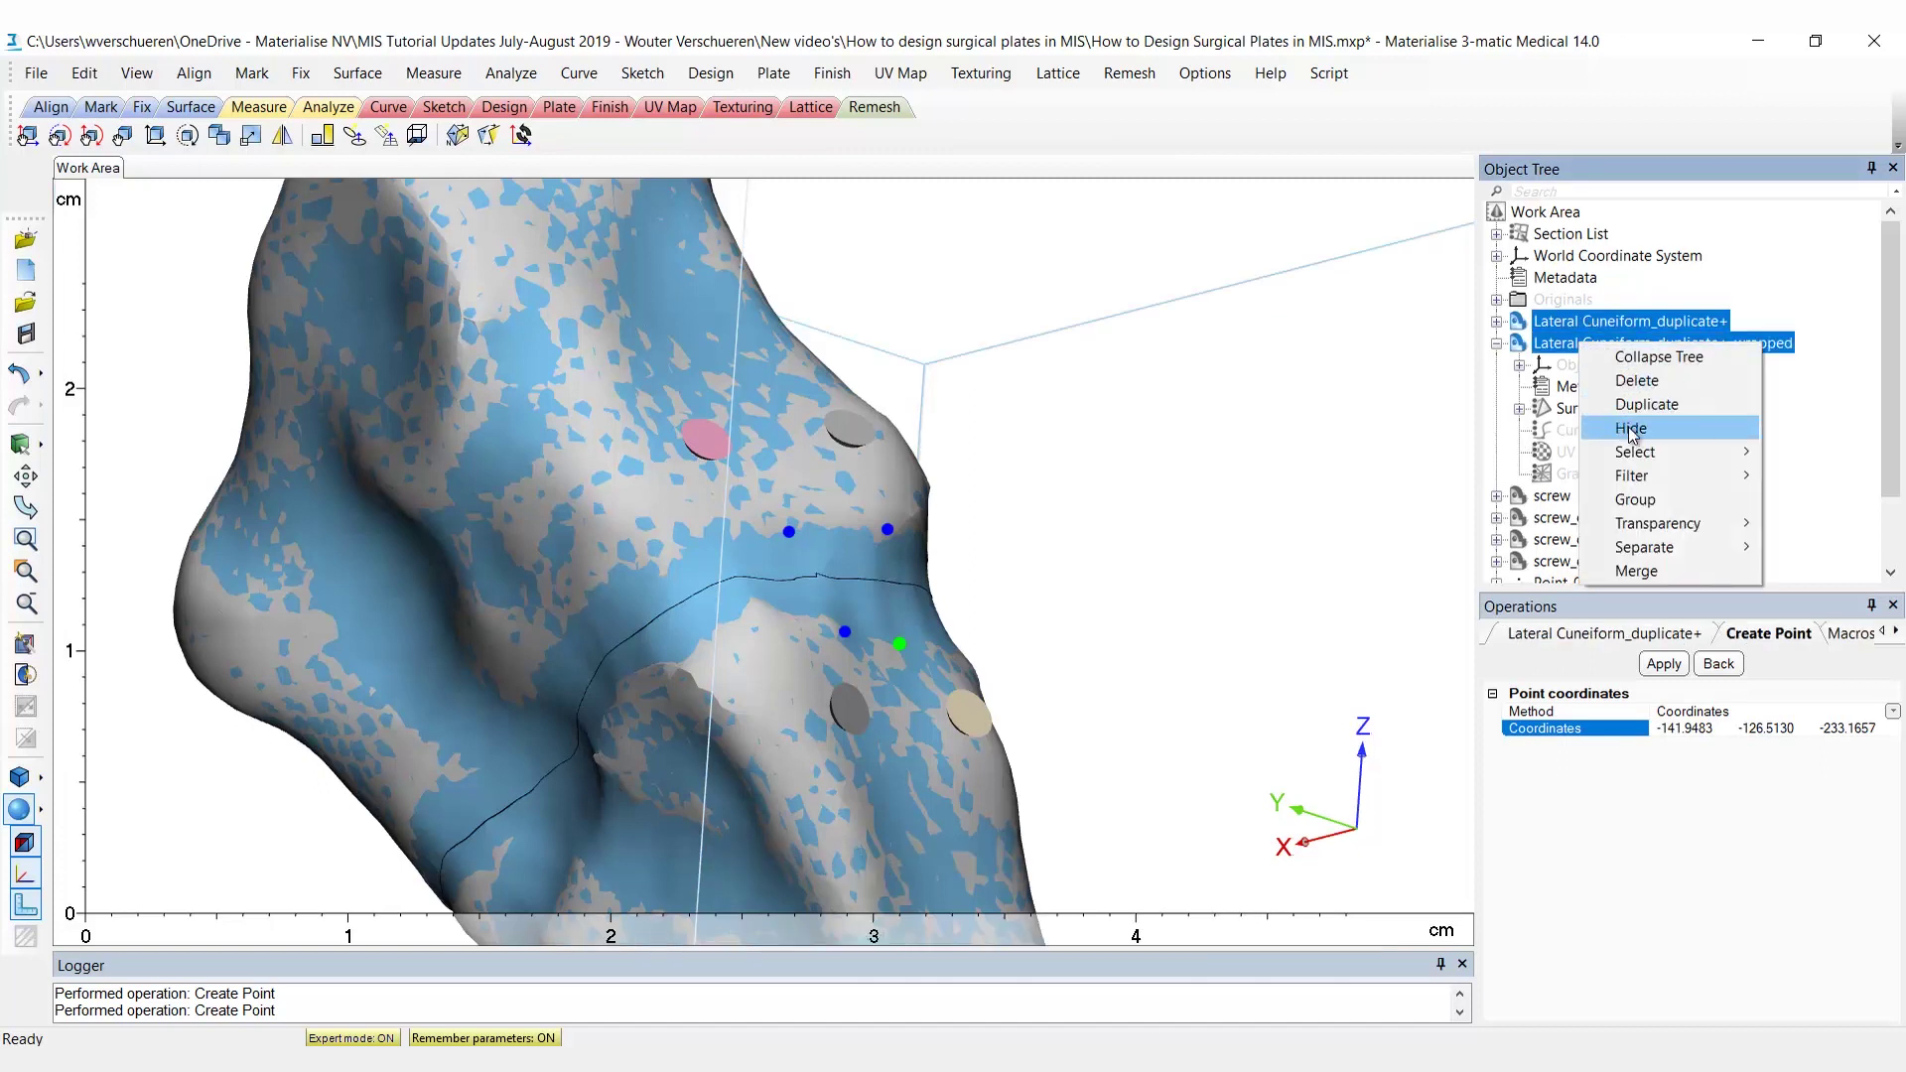
{"action": "left_click", "coordinate": [1613, 429]}
Step: Start a free curve without attraction on the gray cuneiform screw's side, just below its beveled head, and run it to the nearest point
{"action": "right_click_drag", "start_coordinate": [1279, 681], "coordinate": [1261, 467]}
{"action": "scroll", "coordinate": [1017, 557], "scroll_direction": "up", "scroll_amount": 2}
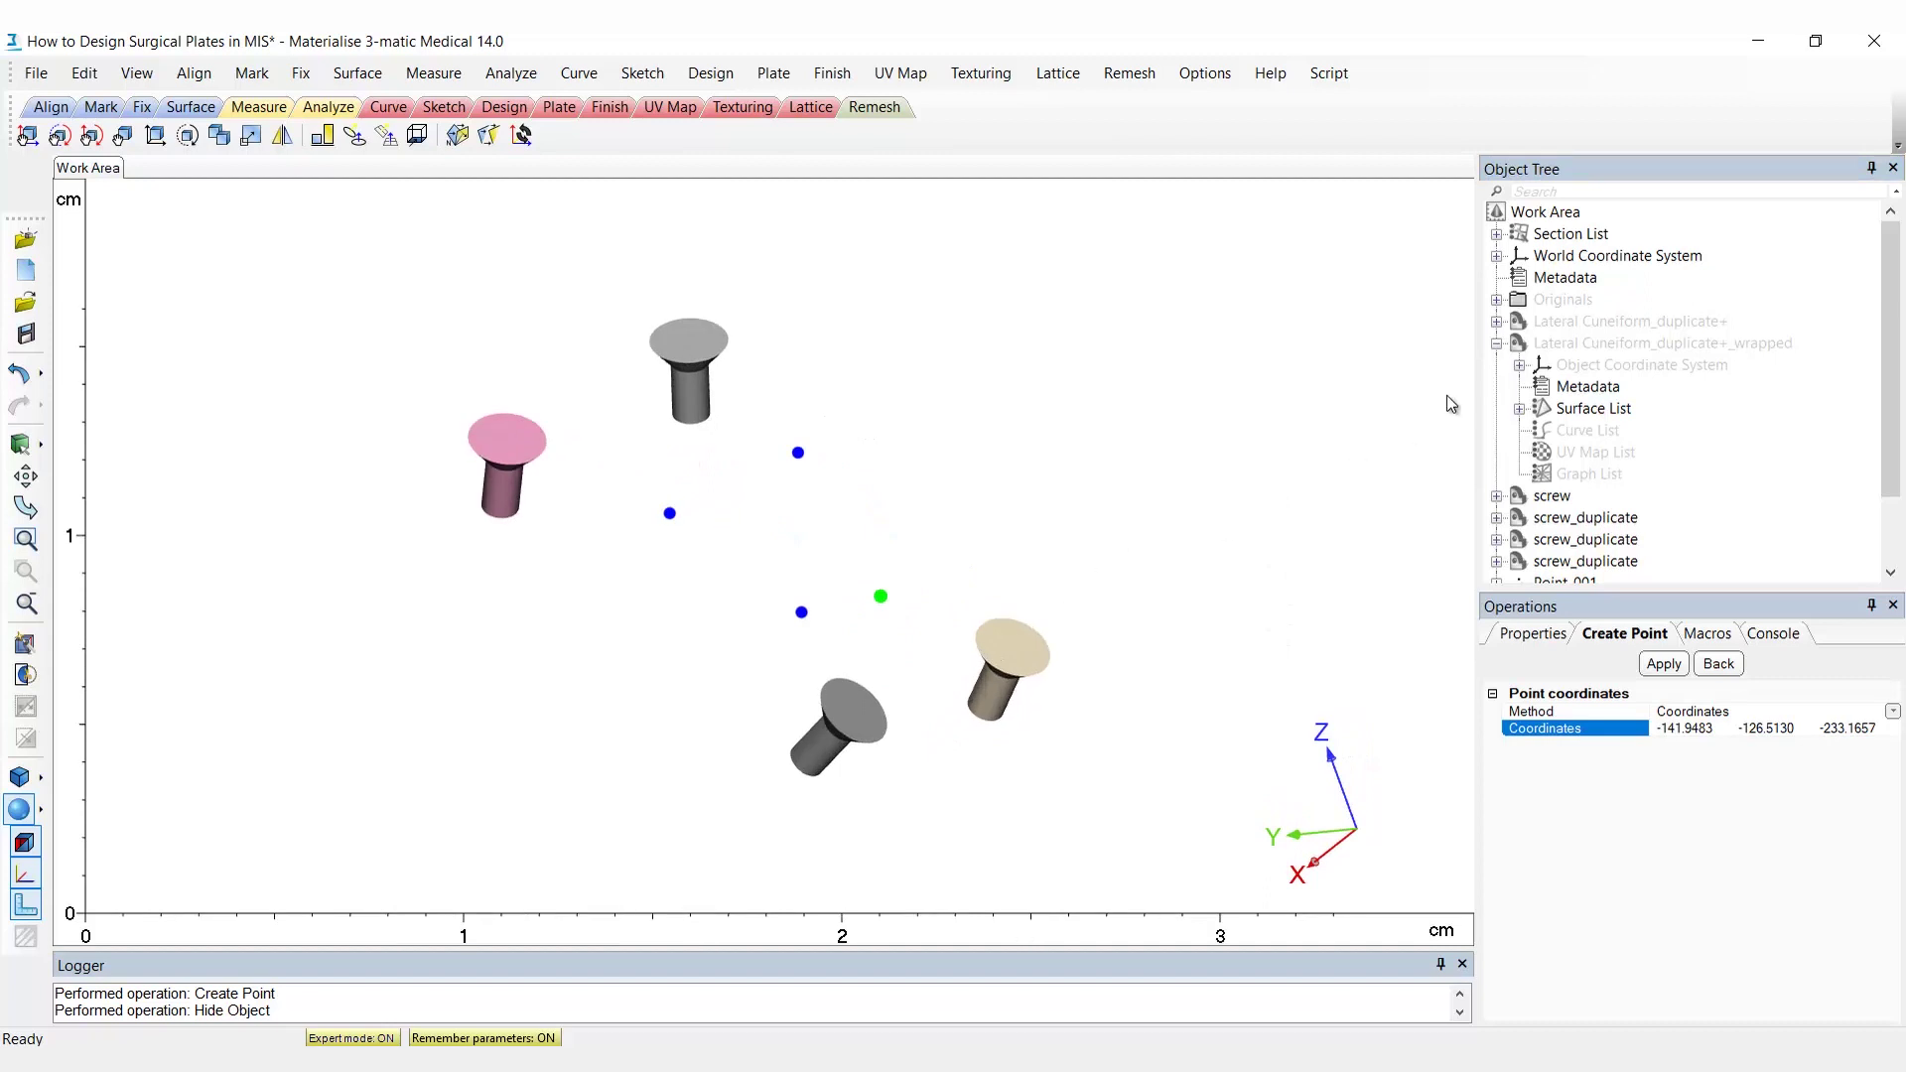
{"action": "left_click", "coordinate": [1496, 344]}
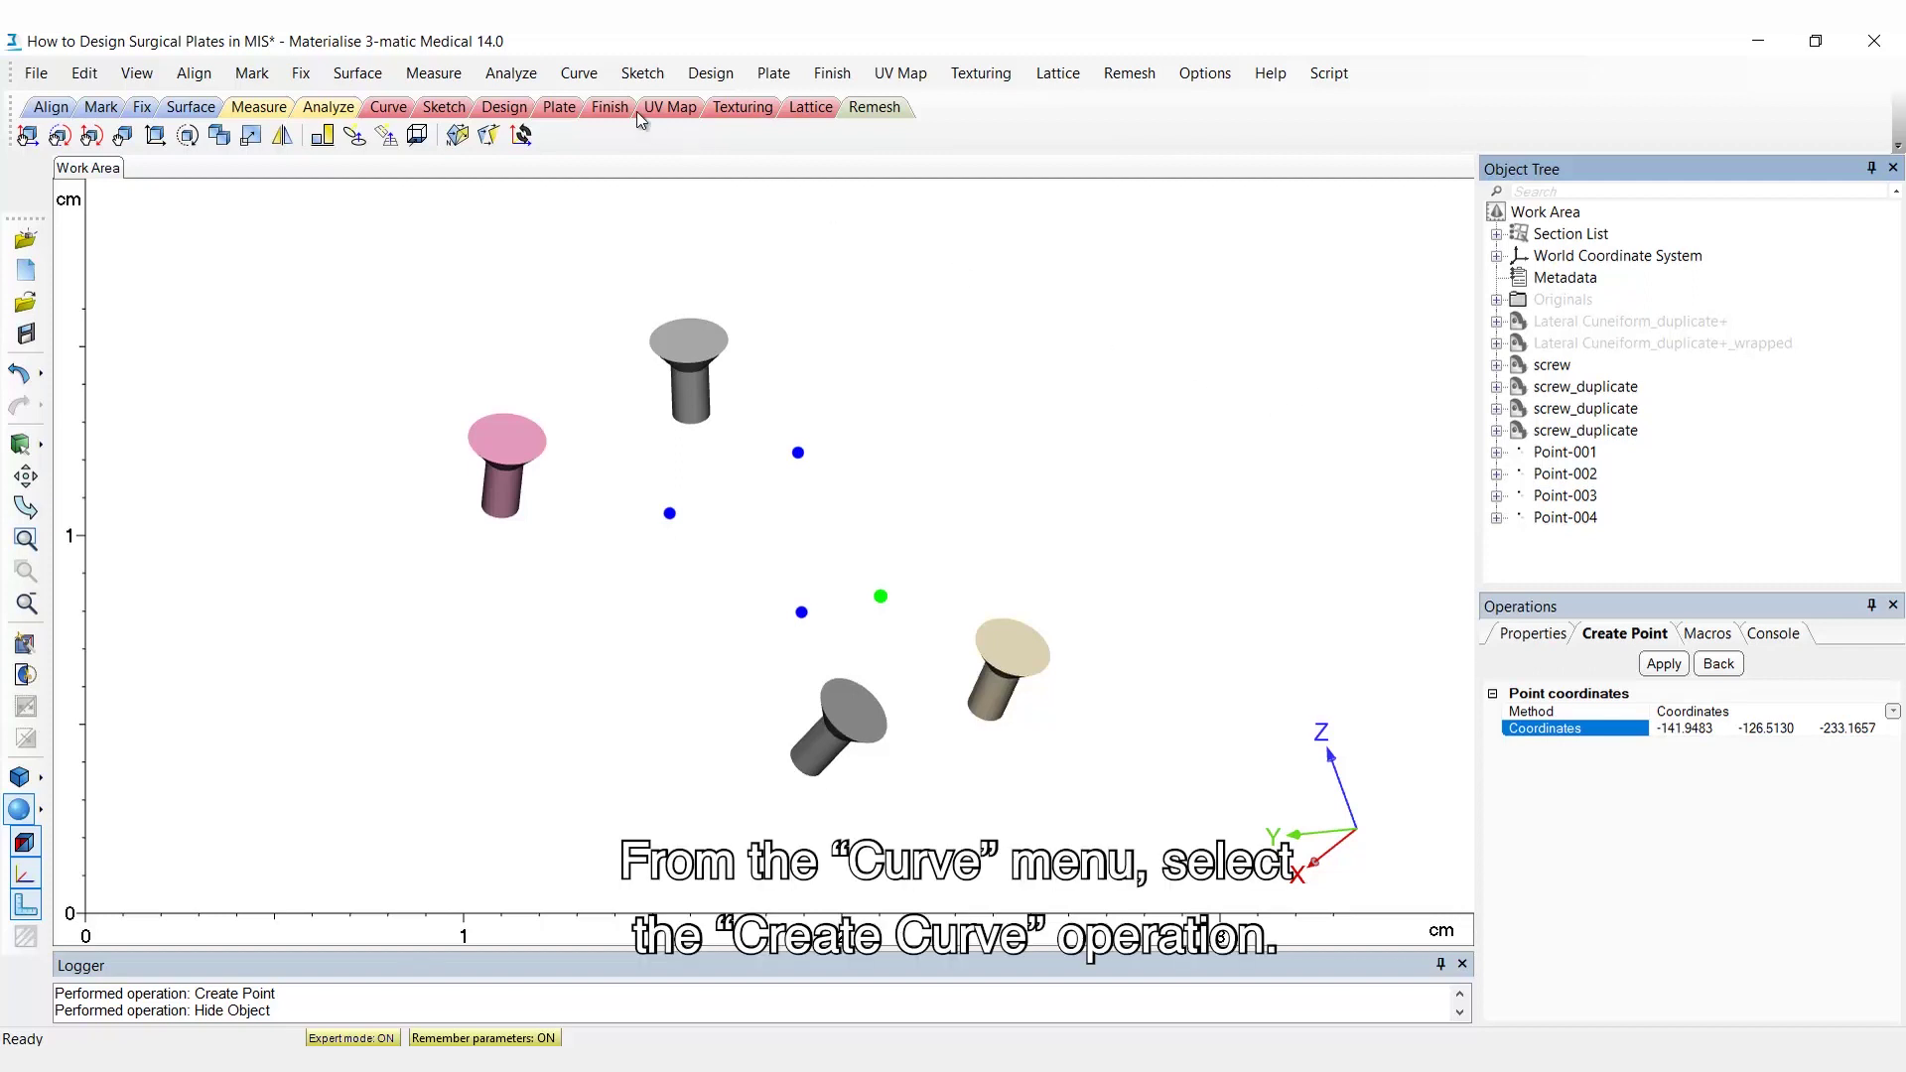
{"action": "left_click", "coordinate": [579, 74]}
{"action": "left_click", "coordinate": [607, 103]}
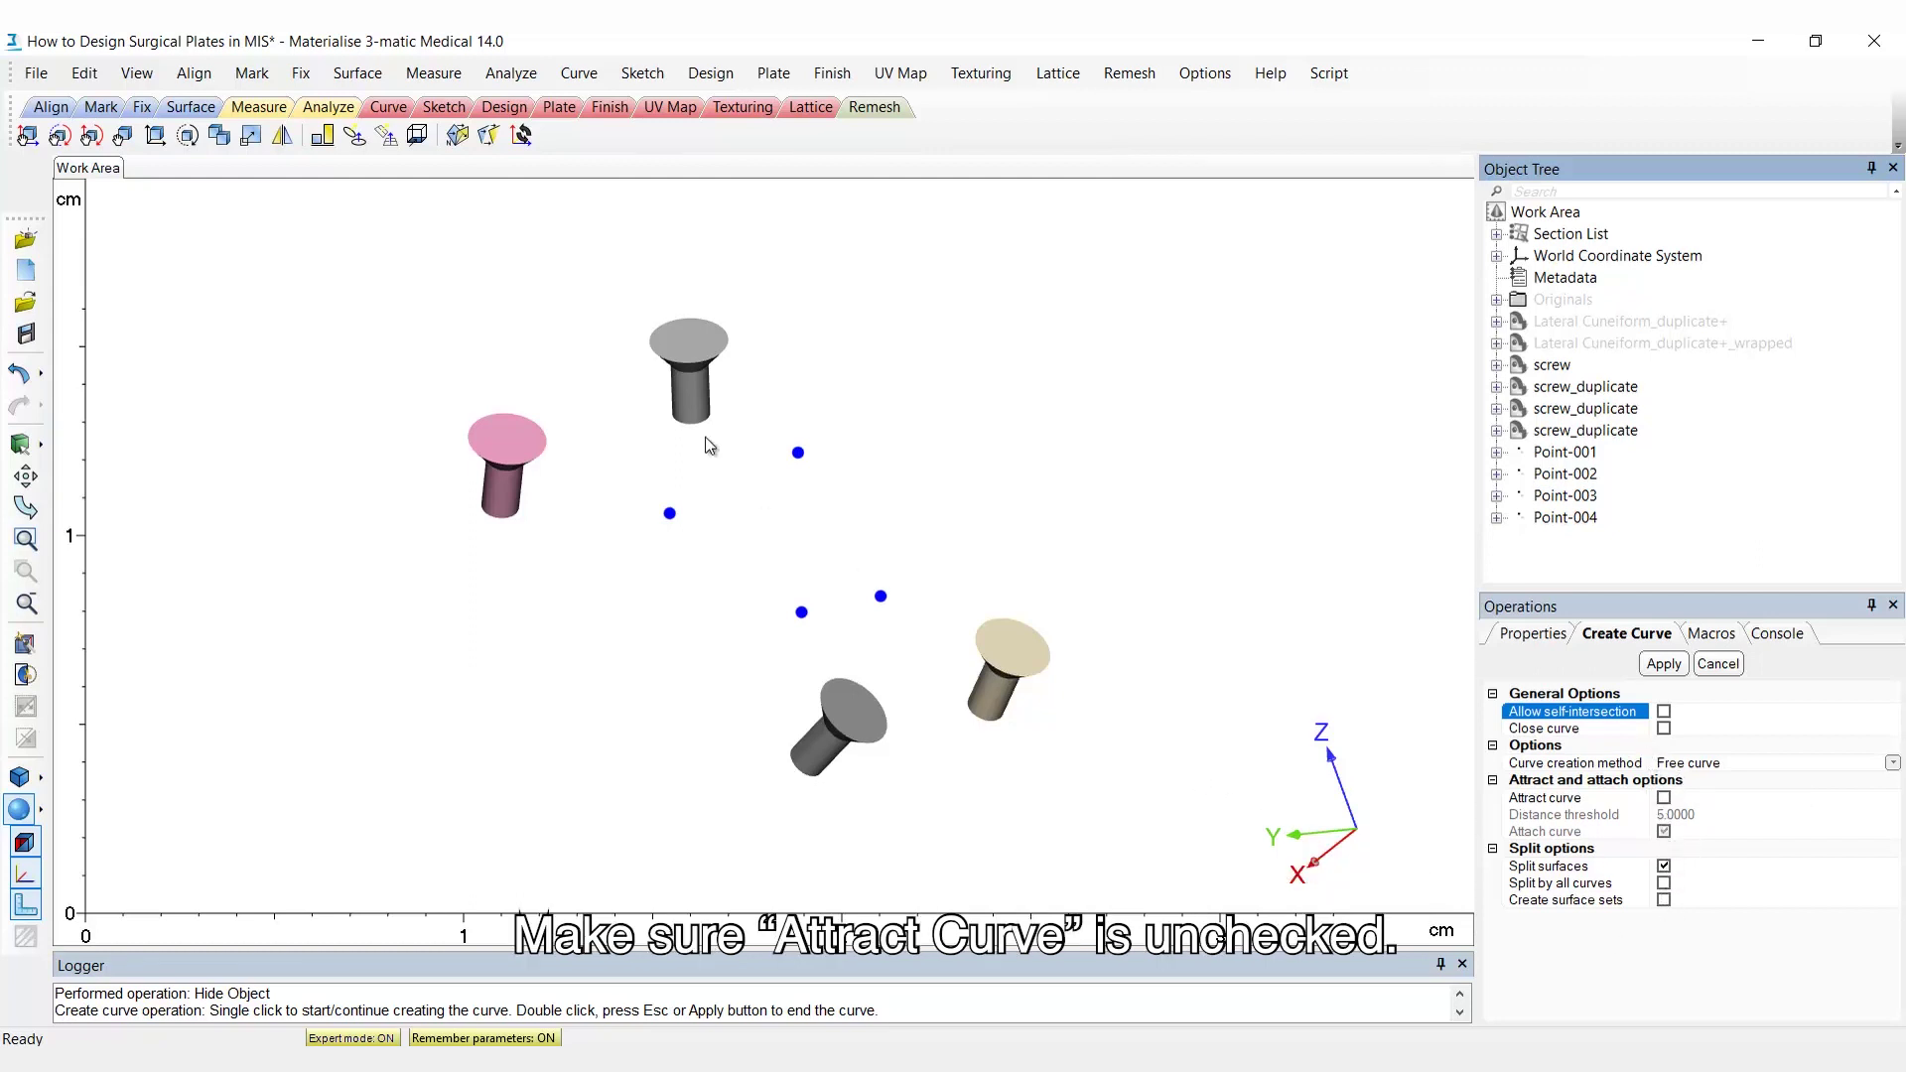
{"action": "scroll", "coordinate": [709, 444], "scroll_direction": "up", "scroll_amount": 5}
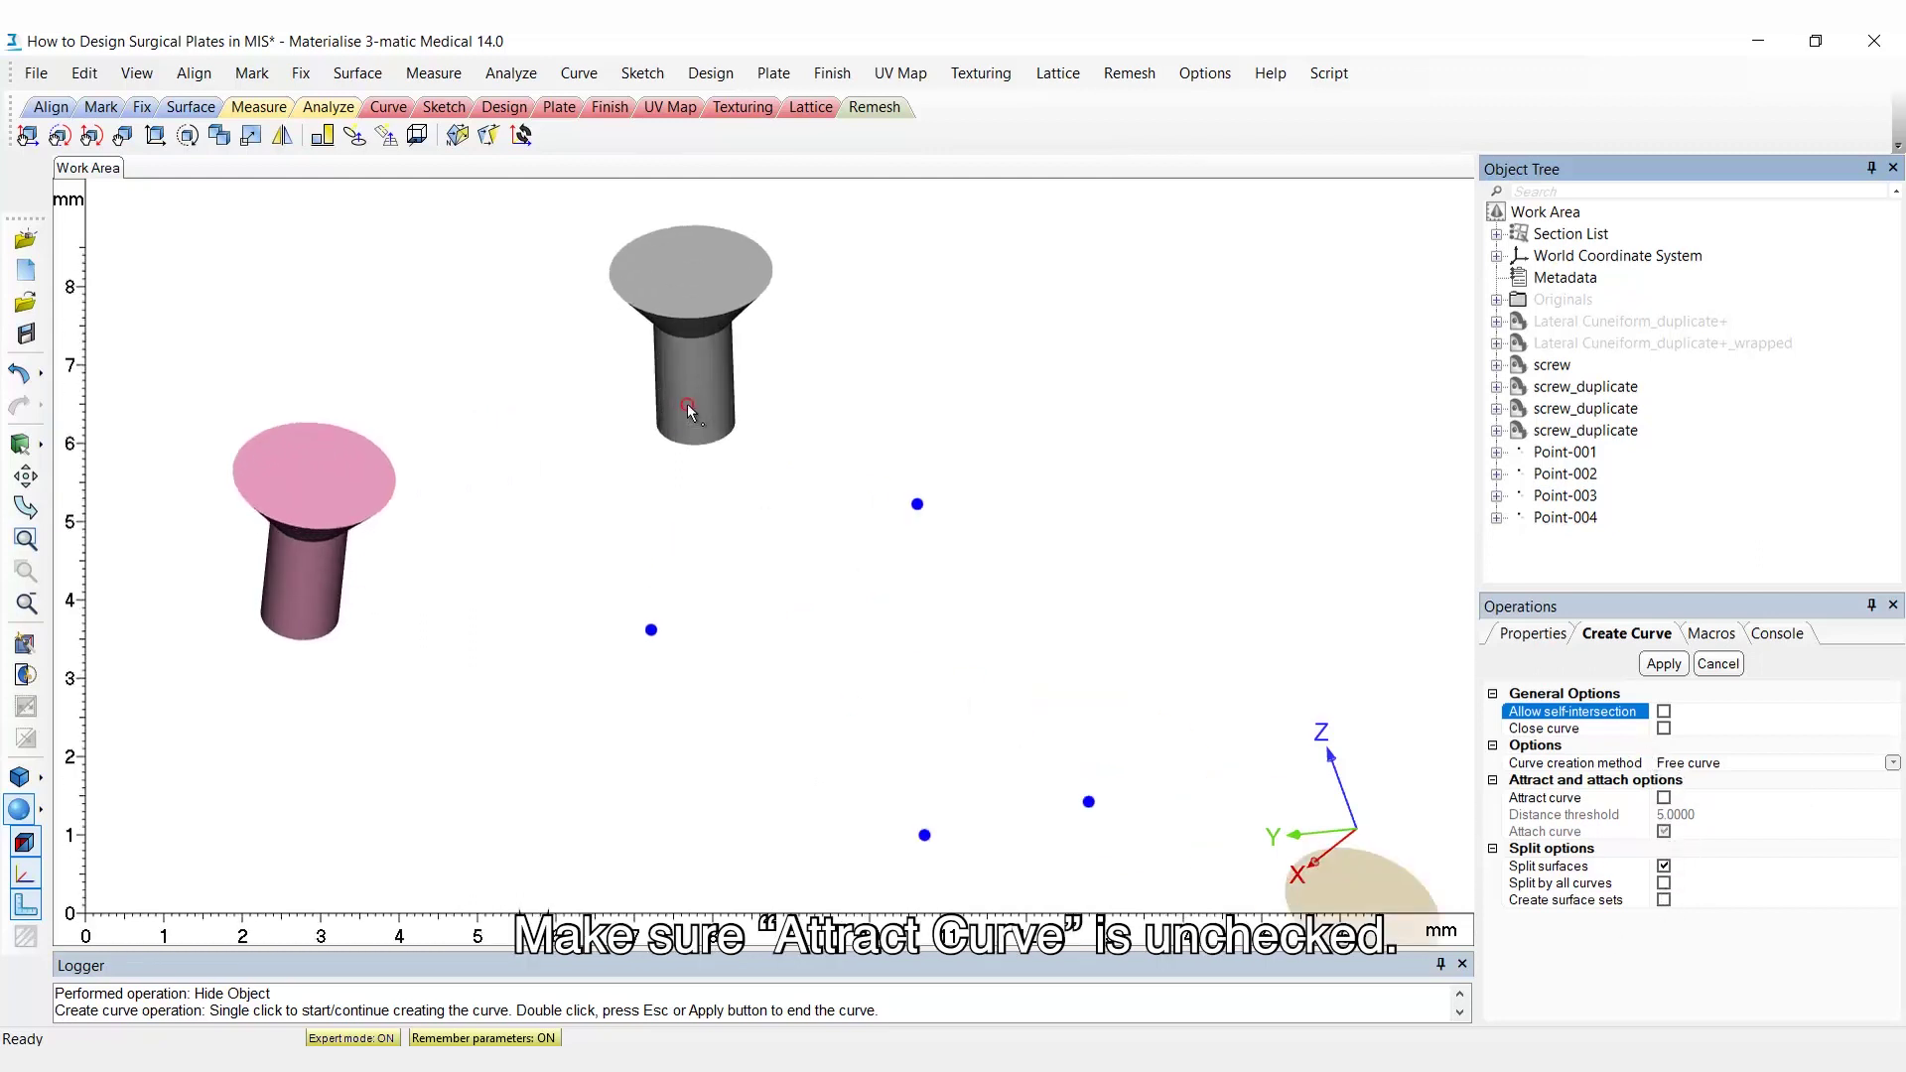
{"action": "scroll", "coordinate": [719, 335], "scroll_direction": "up", "scroll_amount": 3}
{"action": "left_click", "coordinate": [713, 313]}
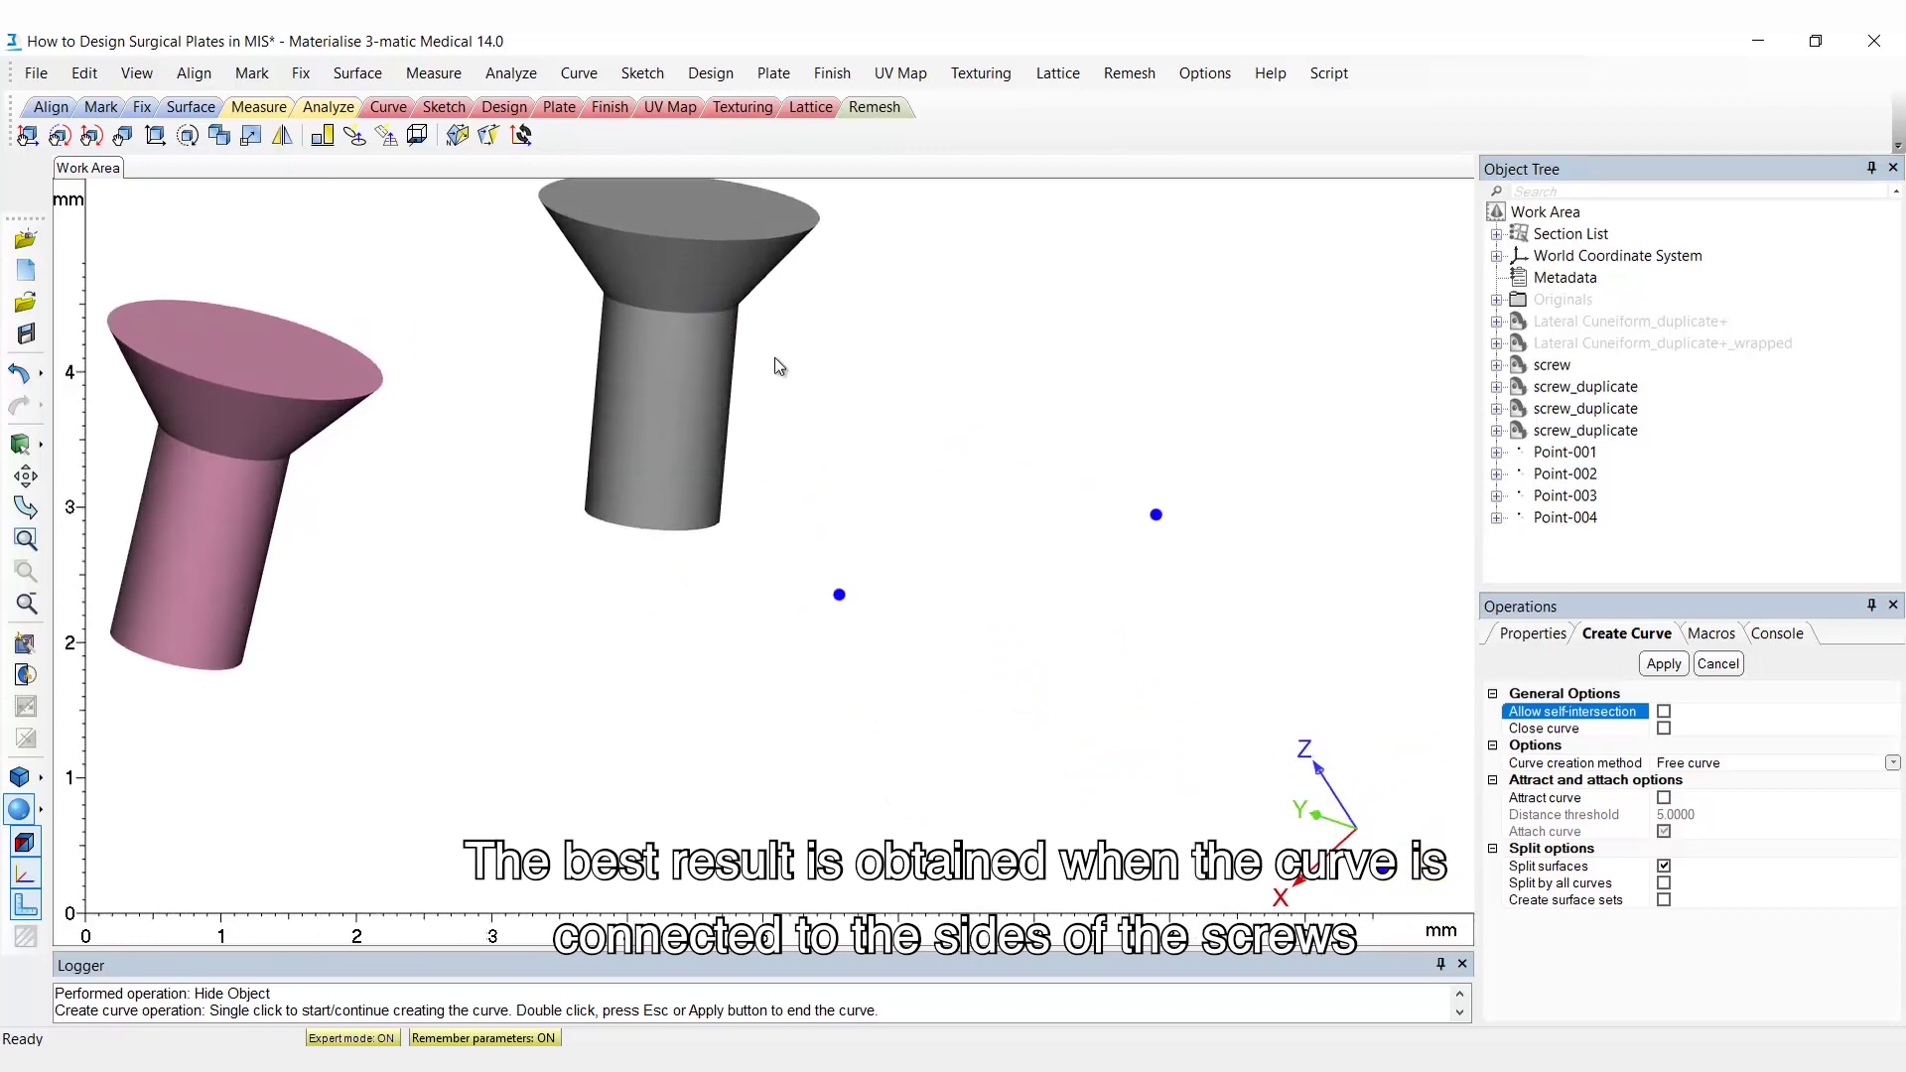
{"action": "left_click", "coordinate": [1155, 514]}
Step: Continue the curve across the joint through the facing metatarsal point to the beige screw's side, just below its head
{"action": "right_click_drag", "start_coordinate": [1175, 575], "coordinate": [1341, 783]}
{"action": "middle_click_drag", "start_coordinate": [1341, 782], "coordinate": [1000, 558]}
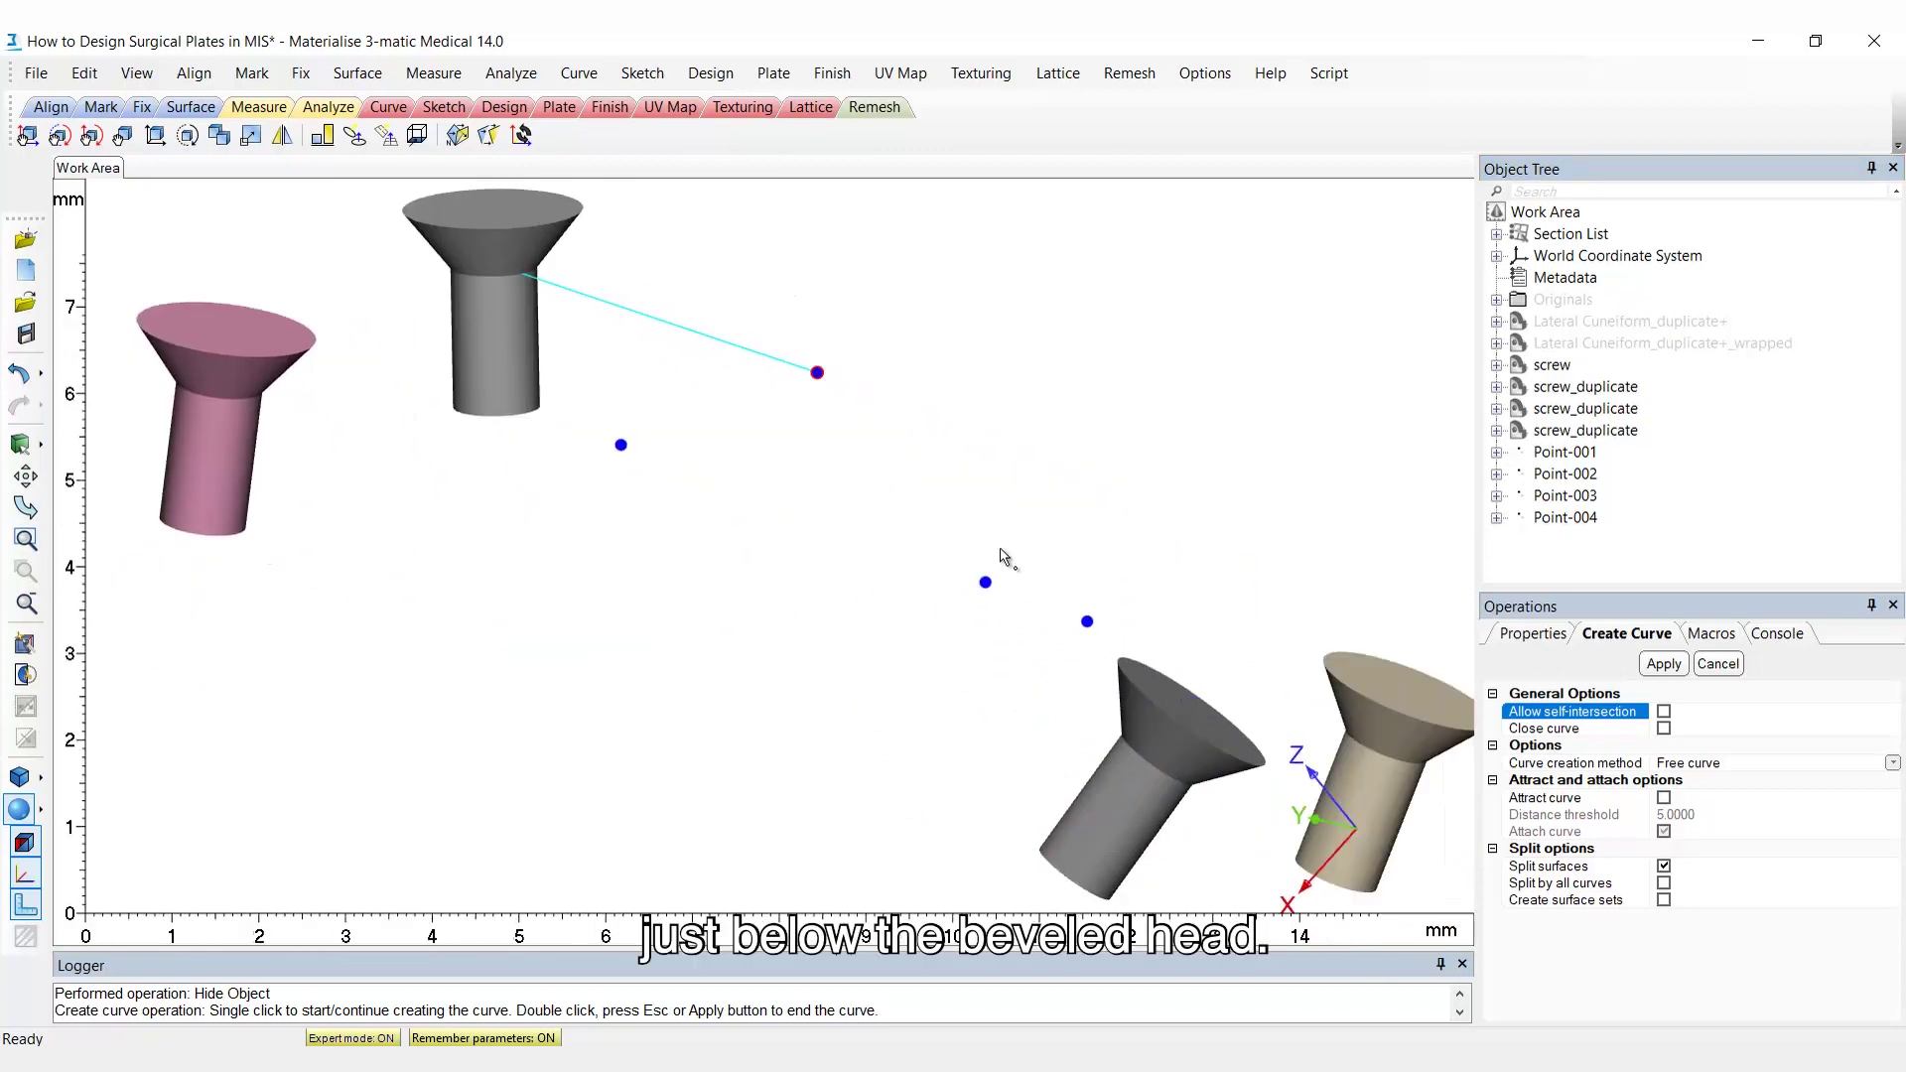
{"action": "right_click_drag", "start_coordinate": [1000, 558], "coordinate": [1222, 795]}
{"action": "left_click", "coordinate": [966, 673]}
{"action": "scroll", "coordinate": [1167, 803], "scroll_direction": "up", "scroll_amount": 5}
{"action": "left_click", "coordinate": [1105, 731]}
{"action": "scroll", "coordinate": [1105, 730], "scroll_direction": "down", "scroll_amount": 3}
{"action": "middle_click_drag", "start_coordinate": [889, 745], "coordinate": [949, 562]}
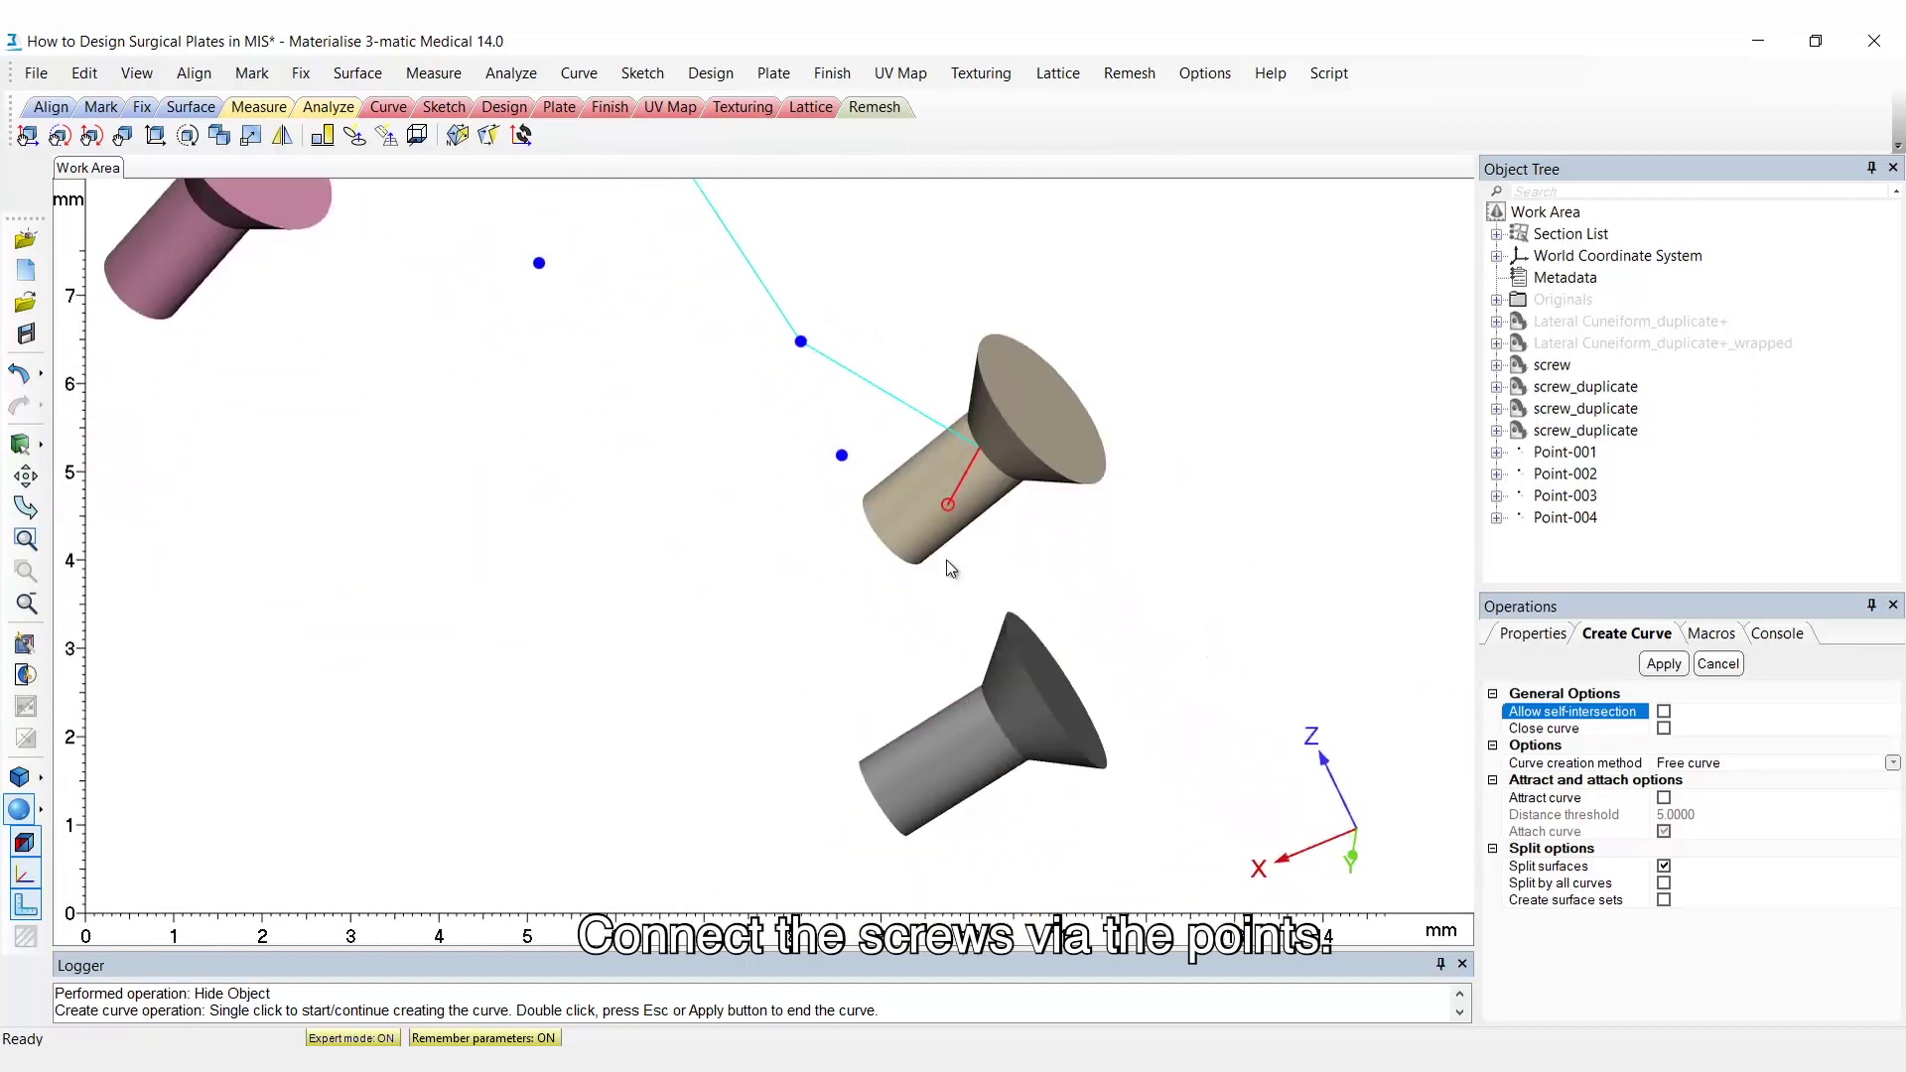
Step: Extend the curve to the dark gray metatarsal screw, just below its head, and on to the other metatarsal point
{"action": "scroll", "coordinate": [1031, 792], "scroll_direction": "down", "scroll_amount": 3}
{"action": "right_click_drag", "start_coordinate": [948, 562], "coordinate": [1049, 766]}
{"action": "scroll", "coordinate": [1049, 766], "scroll_direction": "up", "scroll_amount": 2}
{"action": "left_click", "coordinate": [1048, 765]}
{"action": "left_click", "coordinate": [1005, 700]}
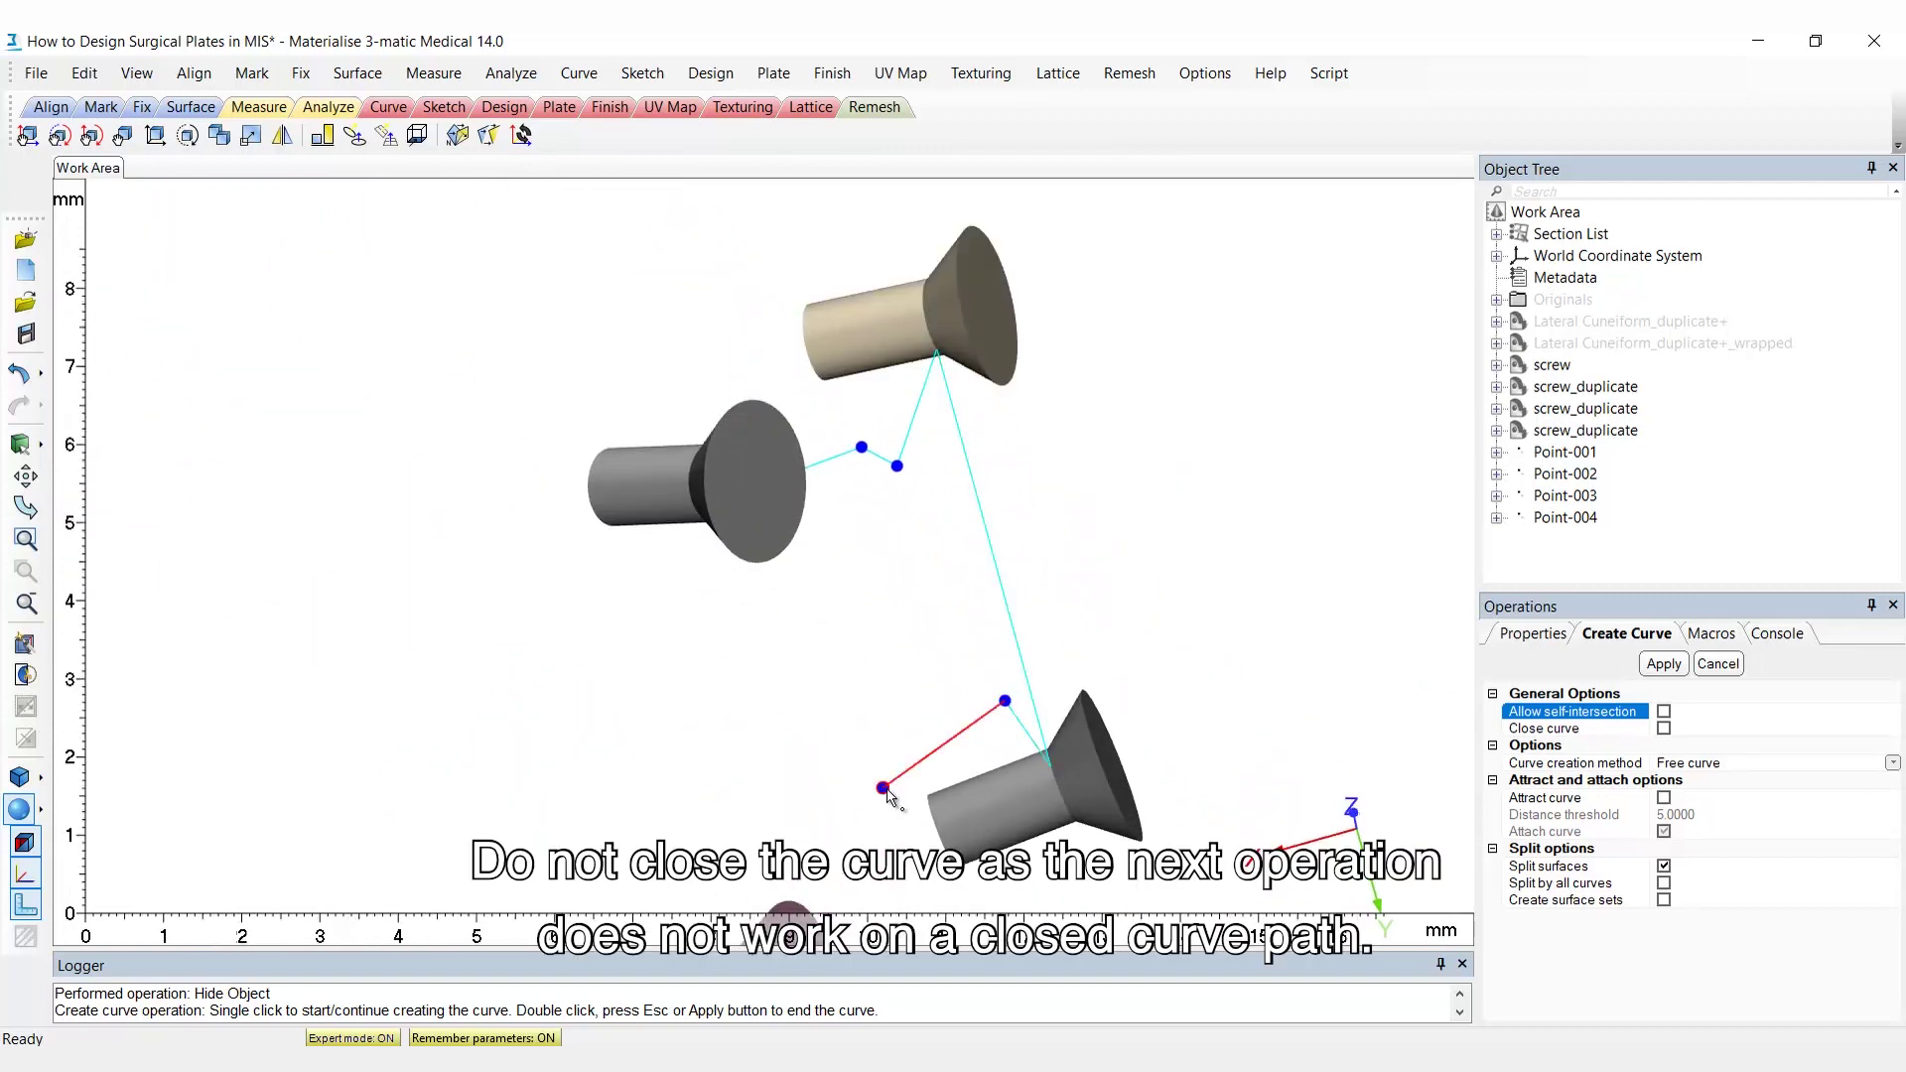
Step: Route the curve through the remaining cuneiform point and the pink screw, ending it unclosed beside its start on the gray screw
{"action": "left_click", "coordinate": [883, 788]}
{"action": "right_click_drag", "start_coordinate": [883, 787], "coordinate": [794, 715]}
{"action": "scroll", "coordinate": [794, 715], "scroll_direction": "down", "scroll_amount": 2}
{"action": "middle_click_drag", "start_coordinate": [795, 715], "coordinate": [724, 744]}
{"action": "right_click_drag", "start_coordinate": [724, 744], "coordinate": [687, 766]}
{"action": "scroll", "coordinate": [687, 766], "scroll_direction": "up", "scroll_amount": 3}
{"action": "left_click", "coordinate": [686, 767]}
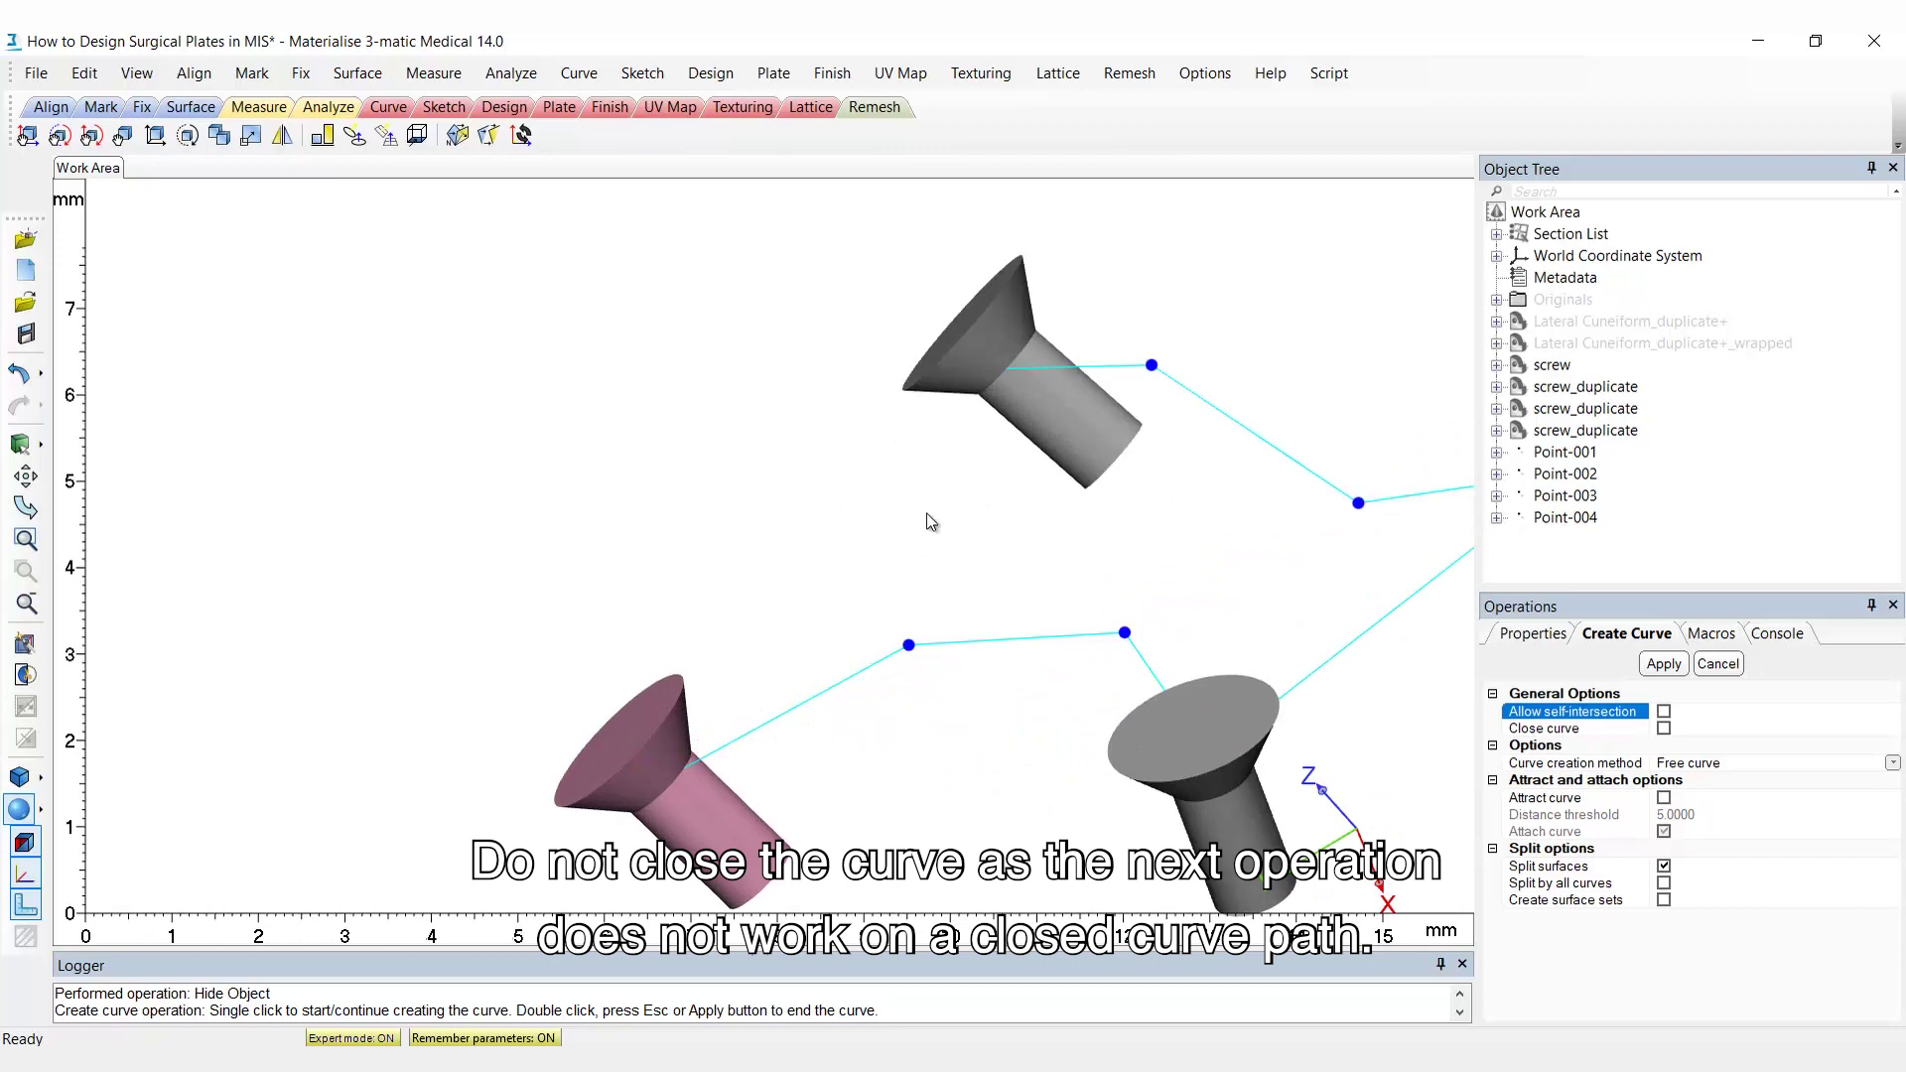
{"action": "left_click", "coordinate": [998, 377]}
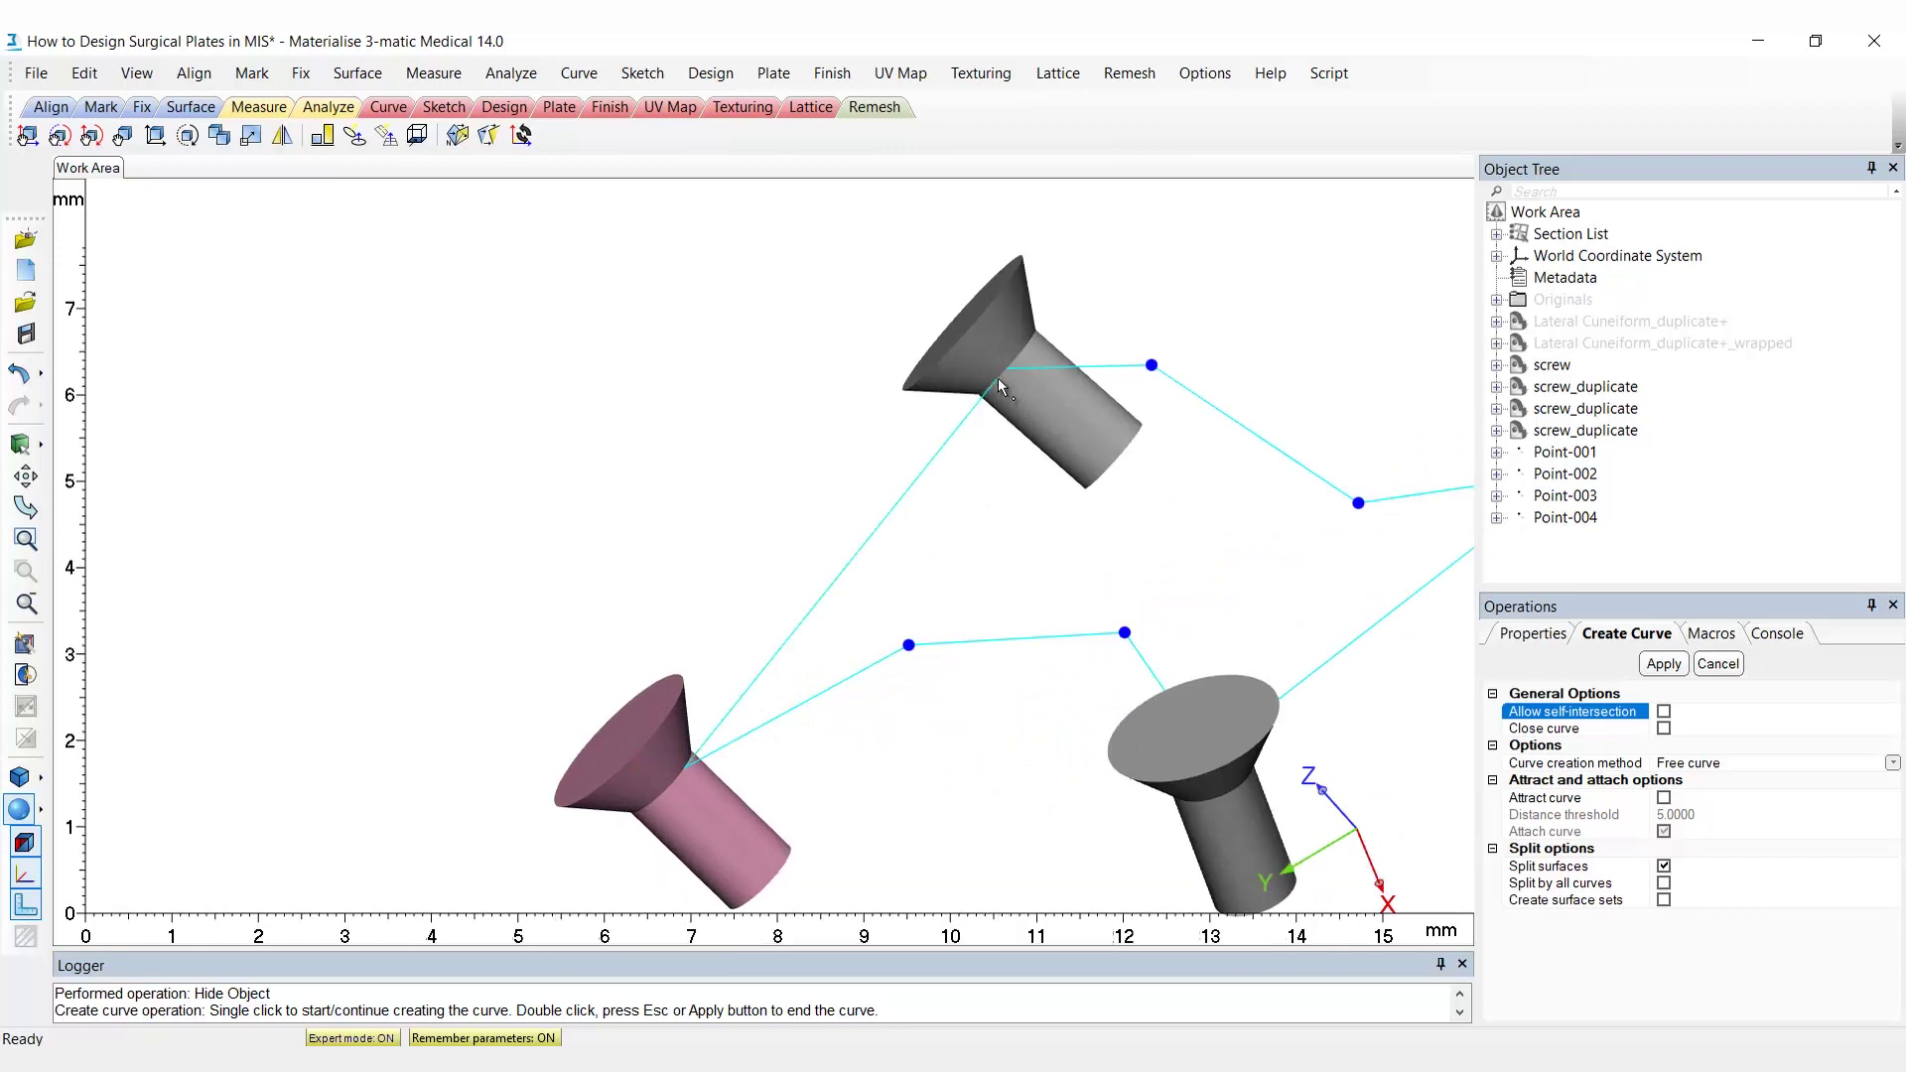
{"action": "double_click", "coordinate": [998, 378]}
Step: Create two additional curves, one connecting the two cuneiform points and one connecting the two metatarsal points
{"action": "scroll", "coordinate": [1064, 502], "scroll_direction": "down", "scroll_amount": 3}
{"action": "right_click_drag", "start_coordinate": [1064, 502], "coordinate": [1310, 490]}
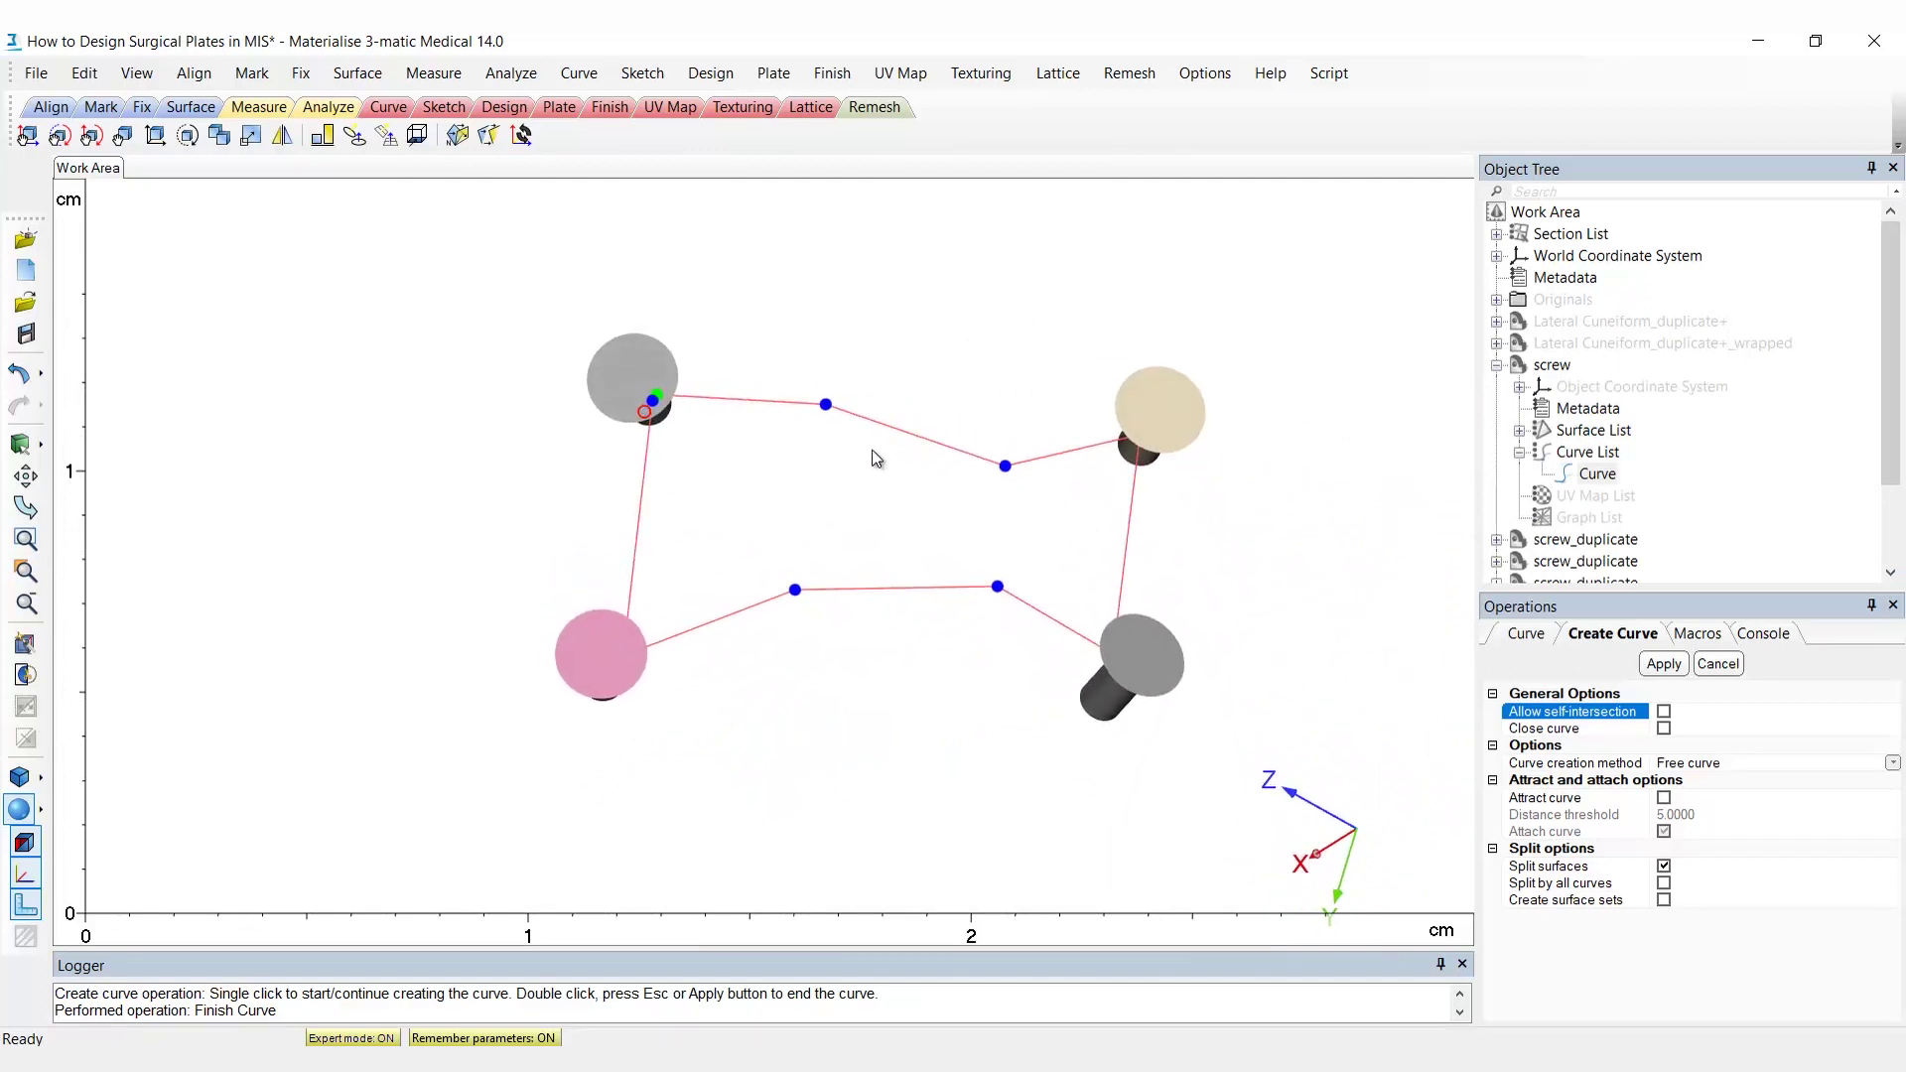
{"action": "left_click", "coordinate": [826, 404]}
{"action": "left_click", "coordinate": [796, 590]}
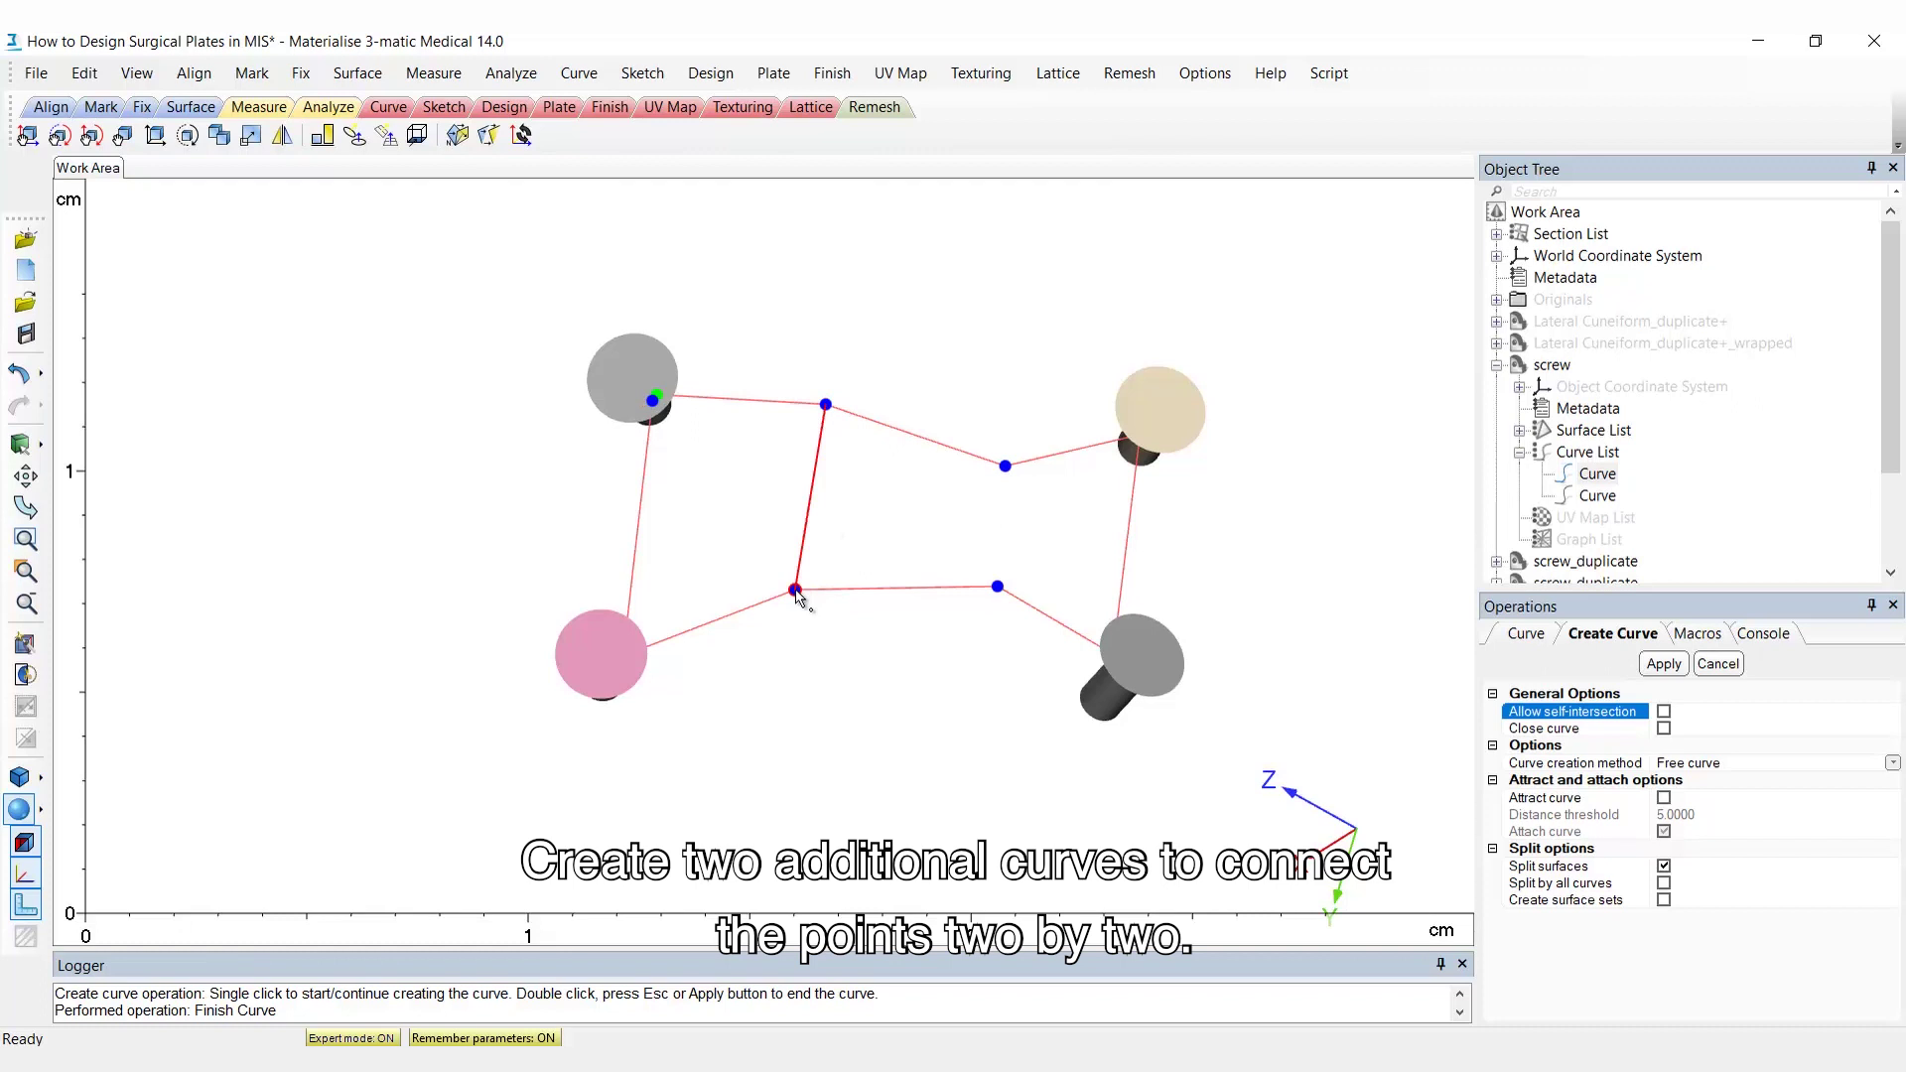
{"action": "key", "text": "Escape"}
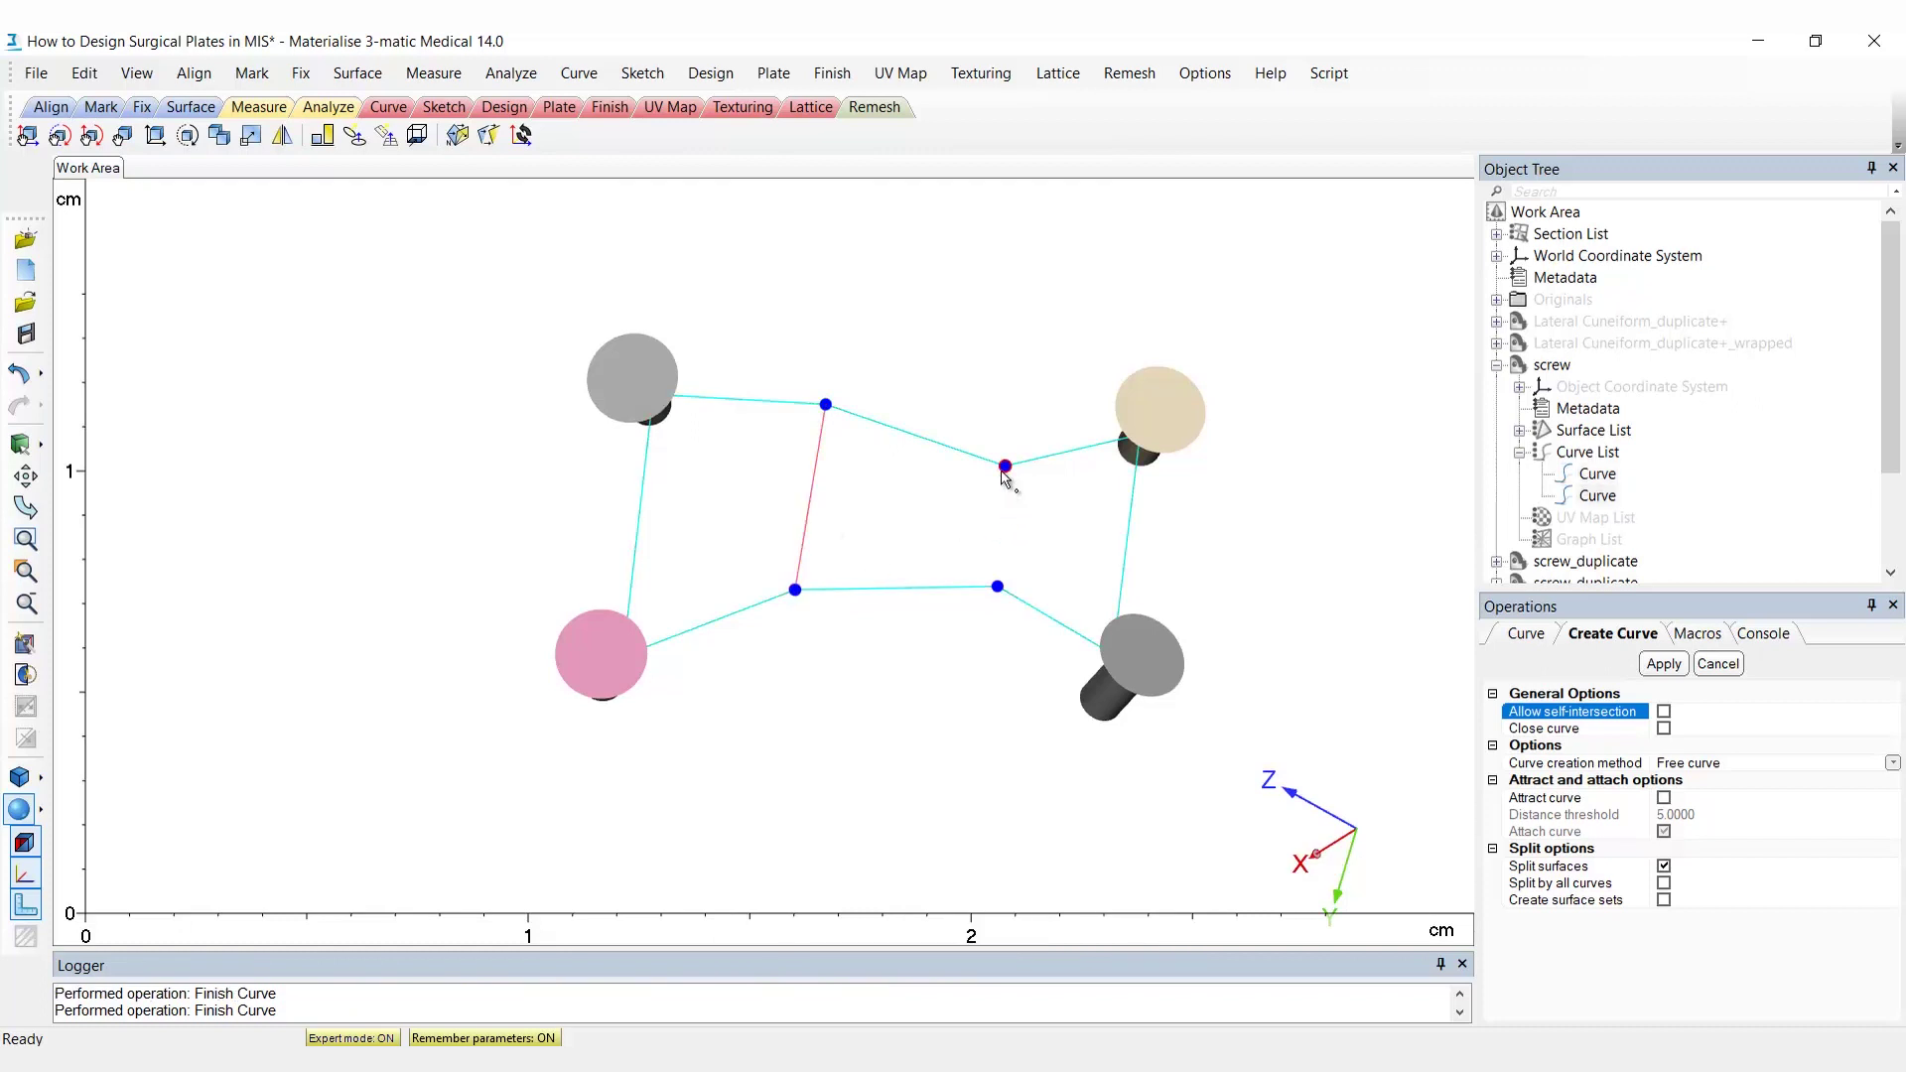
{"action": "left_click", "coordinate": [1006, 466]}
{"action": "left_click", "coordinate": [998, 587]}
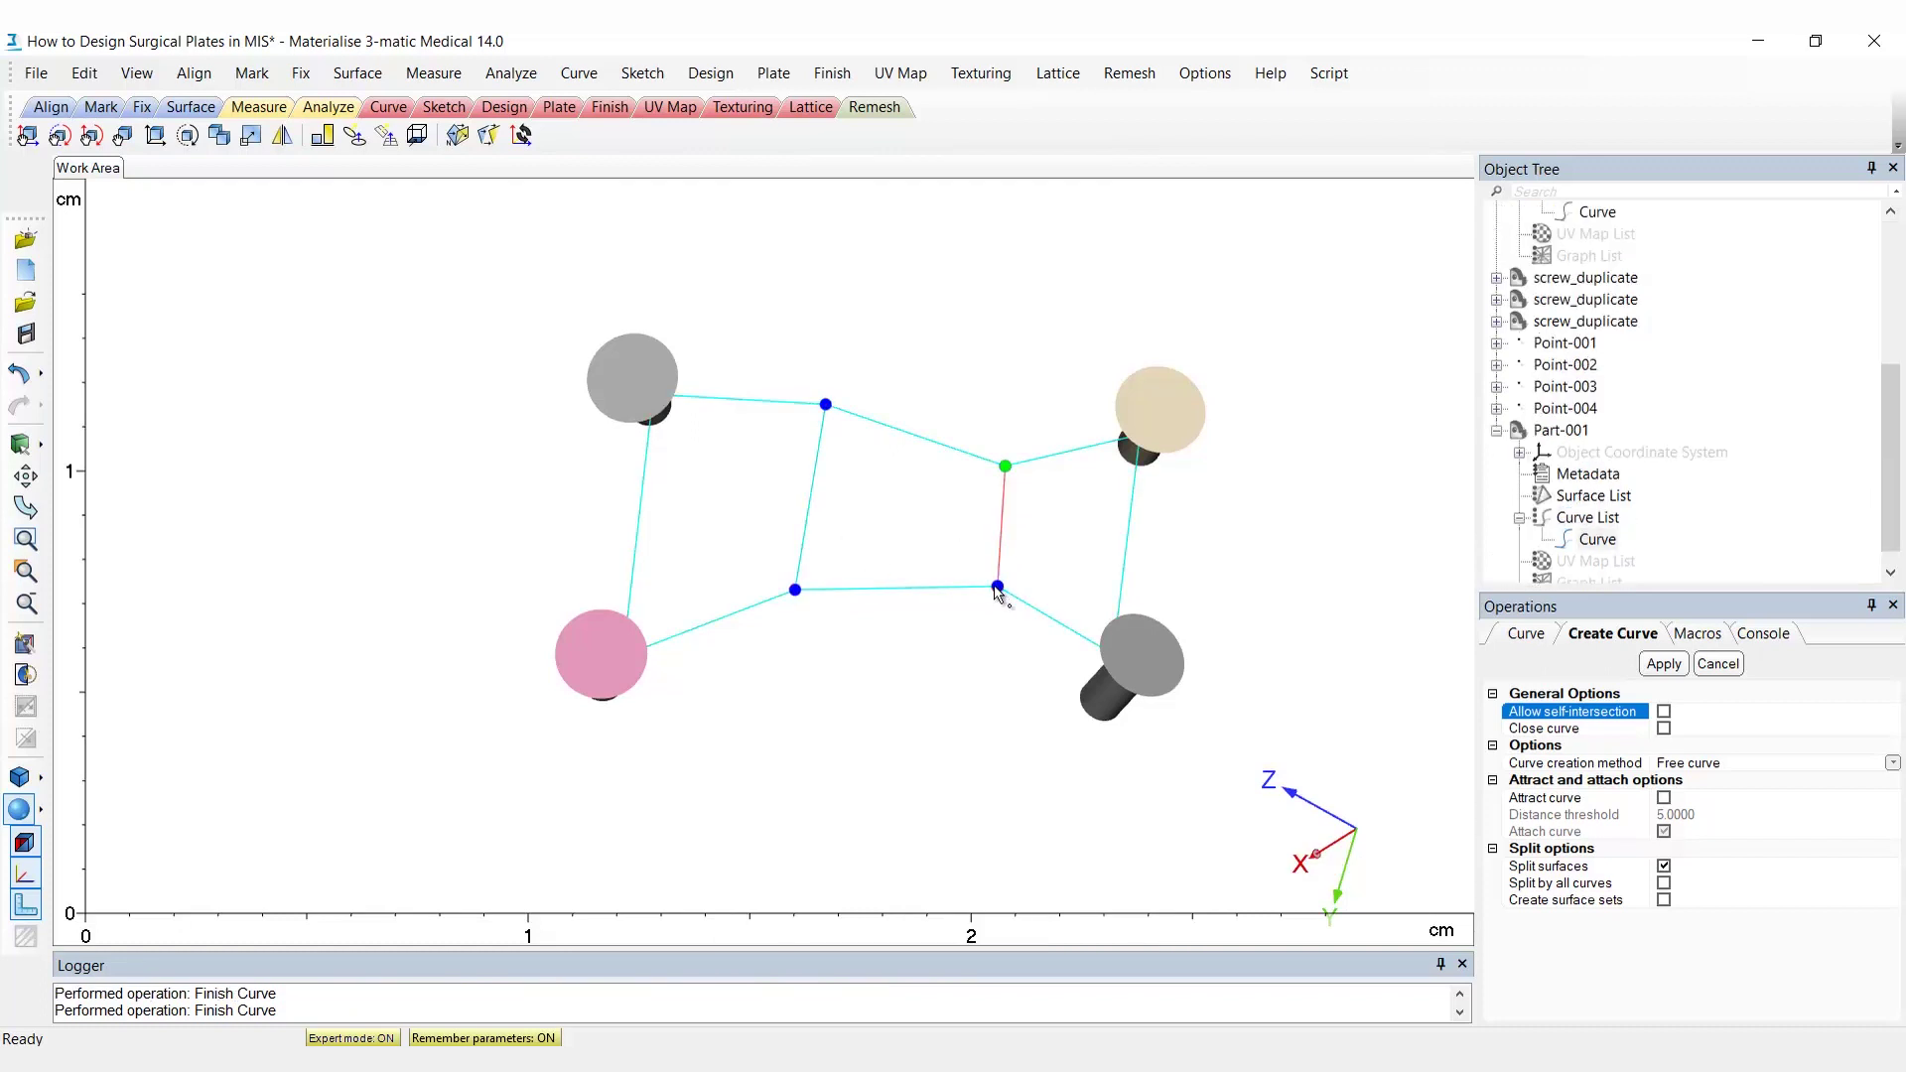
Step: Apply a Circular Sweep along all three curves with a sweep diameter of 0.6 mm
{"action": "left_click", "coordinate": [711, 73]}
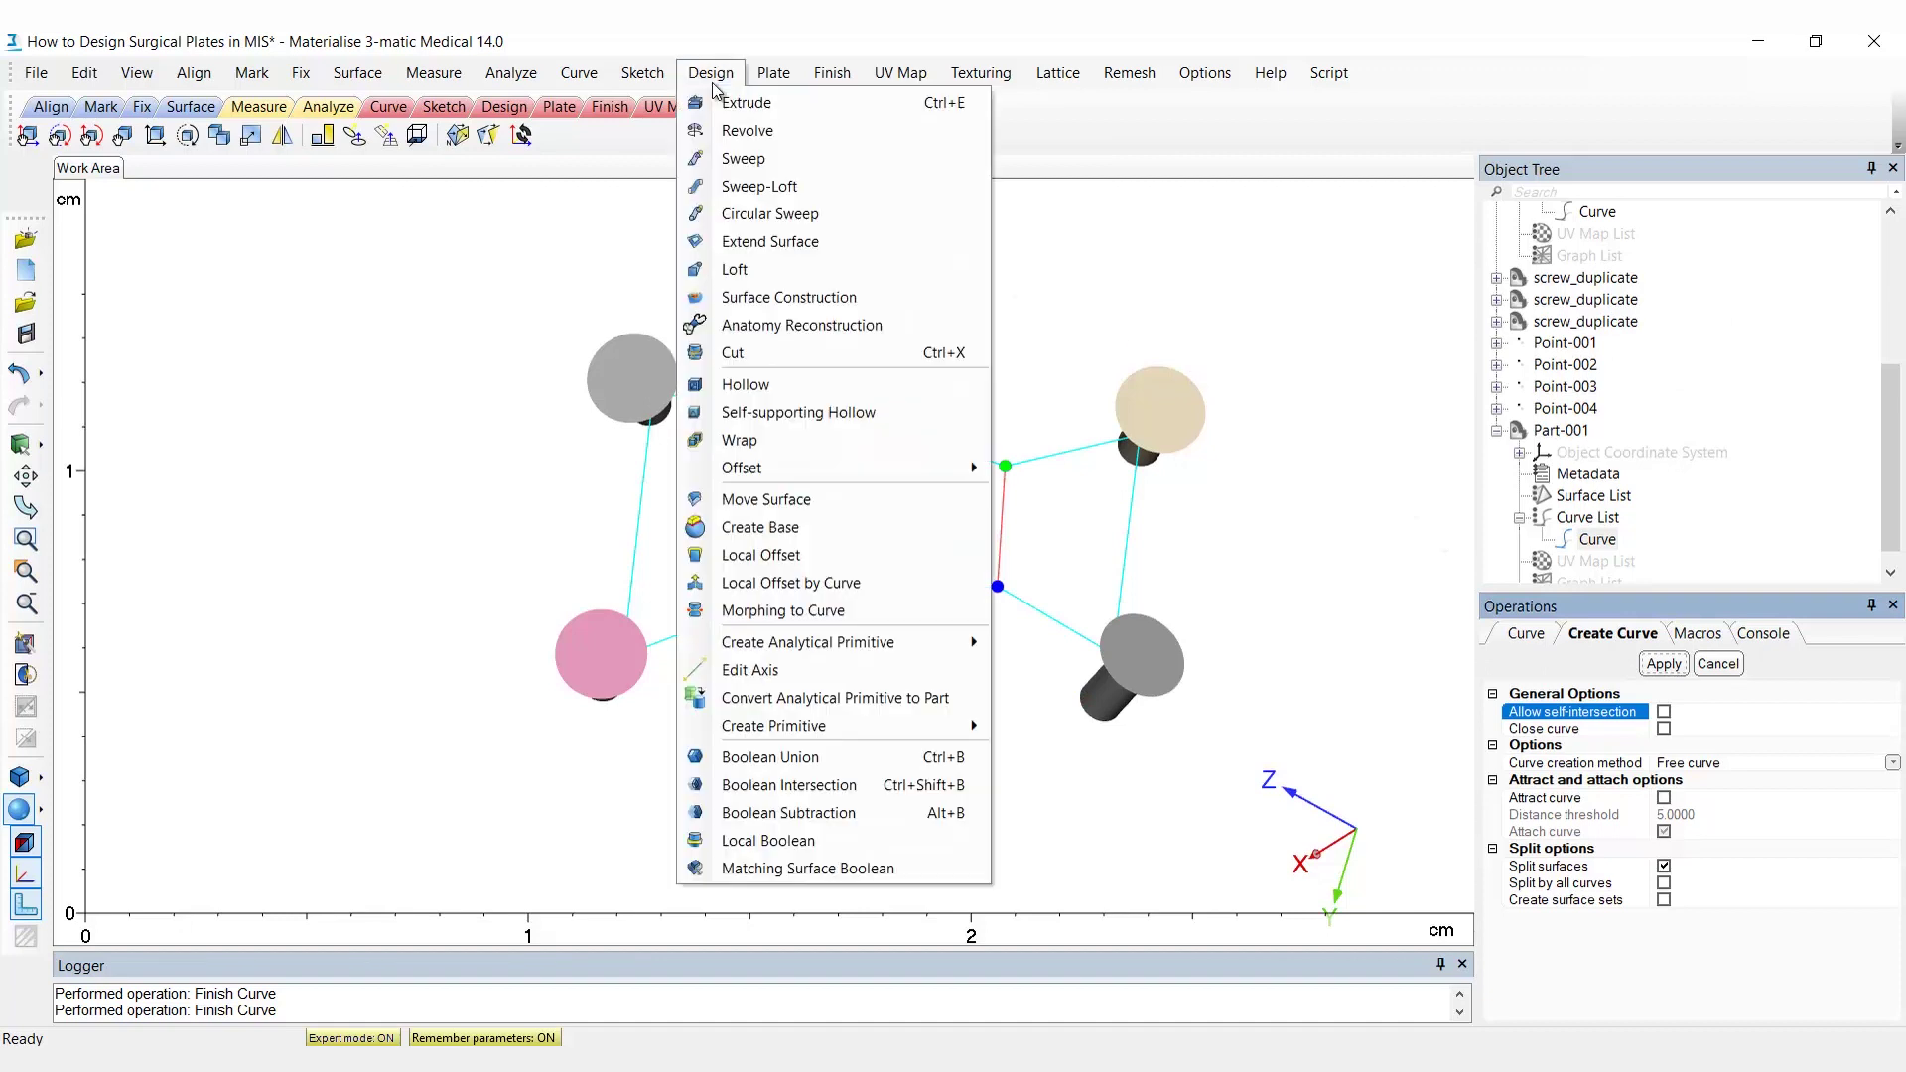
{"action": "left_click", "coordinate": [765, 214]}
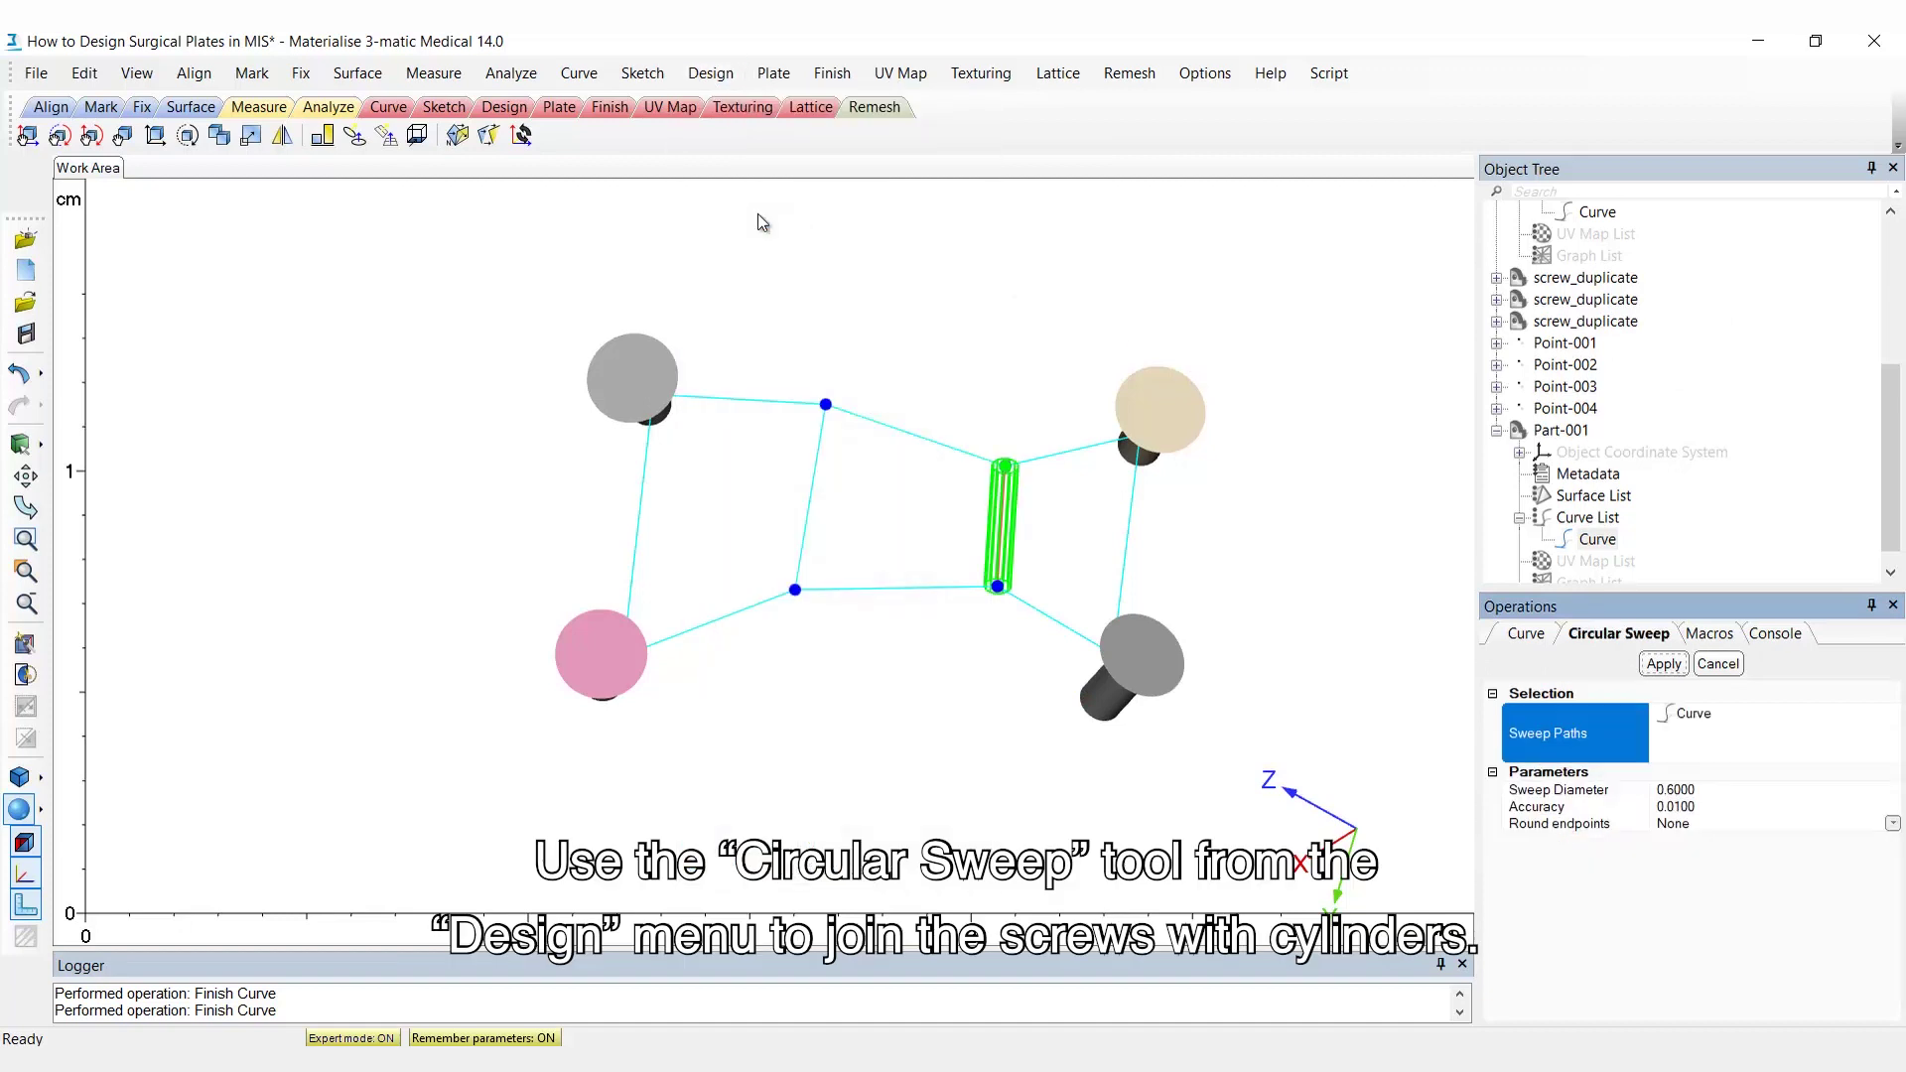
{"action": "left_click", "coordinate": [814, 474]}
{"action": "left_click", "coordinate": [884, 425]}
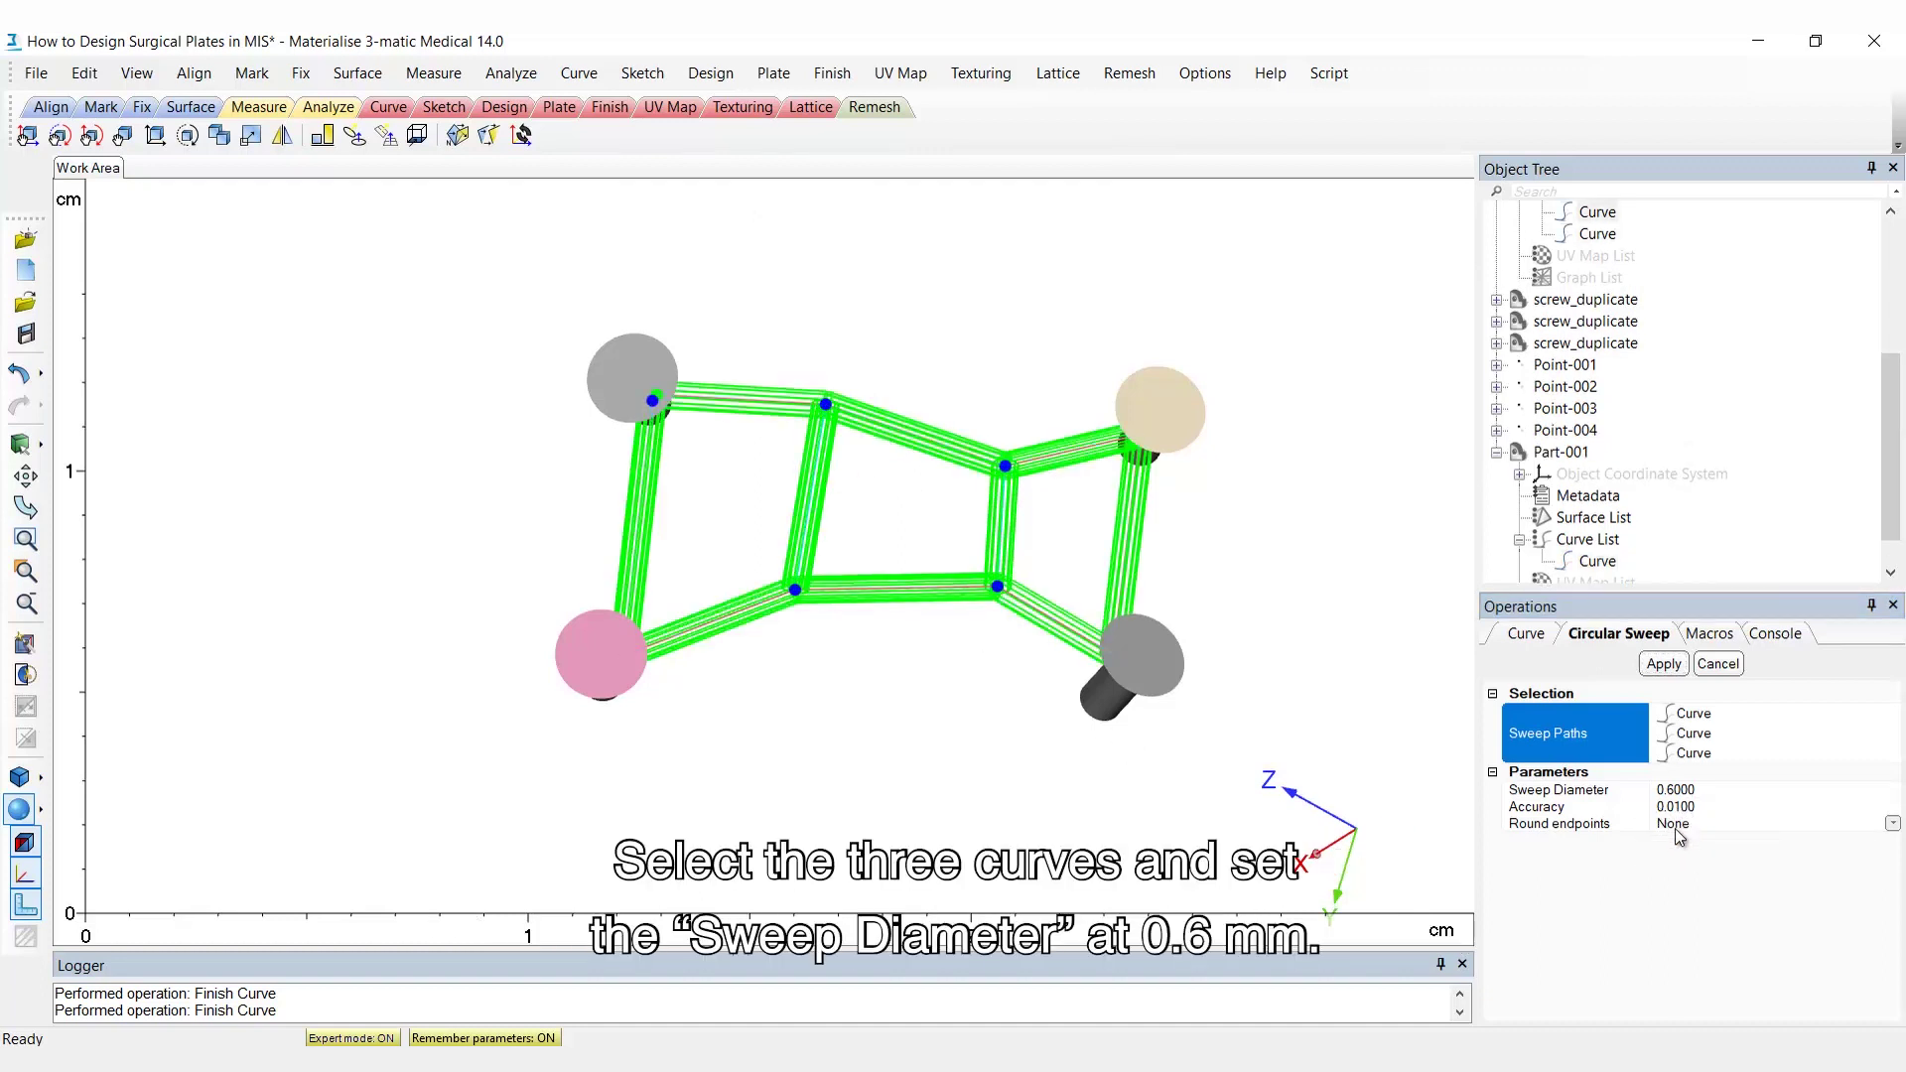
{"action": "left_click", "coordinate": [1663, 667]}
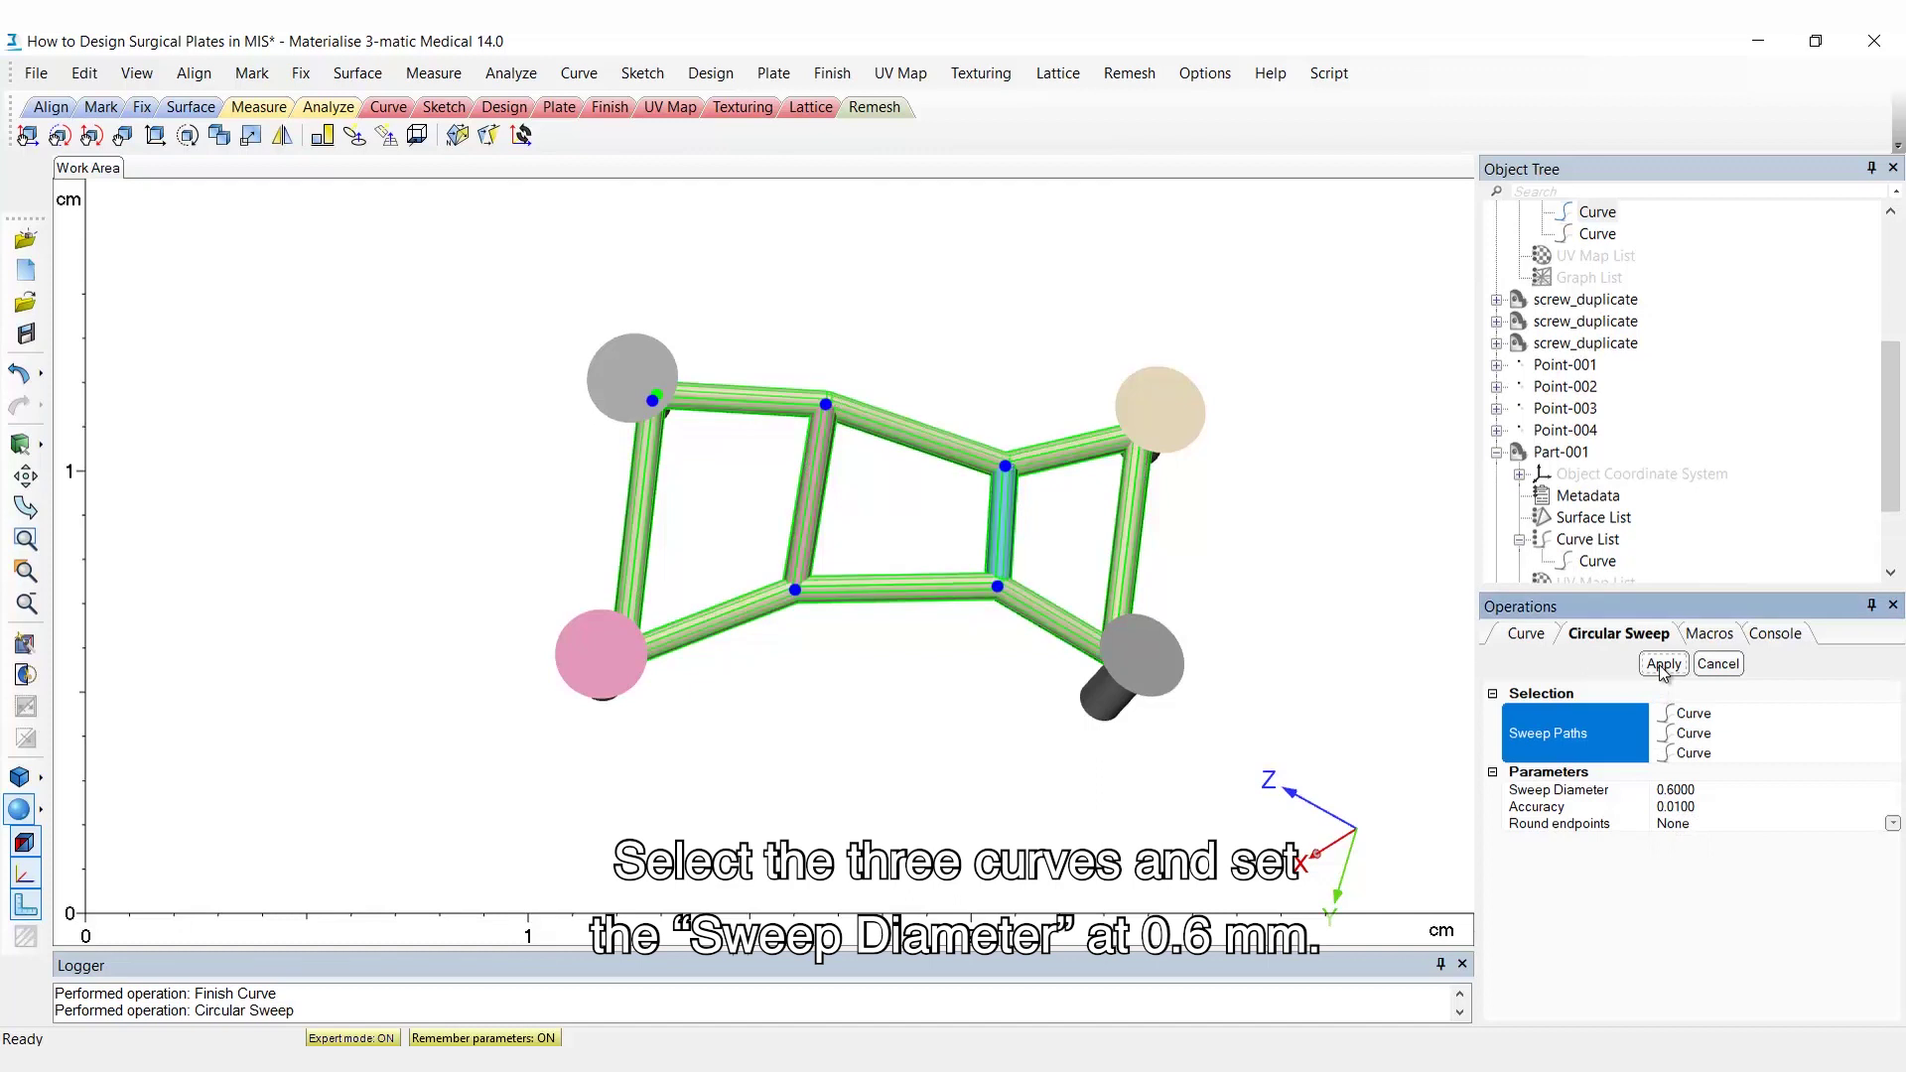
Step: Duplicate the four screws and the three circular sweep parts
{"action": "left_click", "coordinate": [1496, 454]}
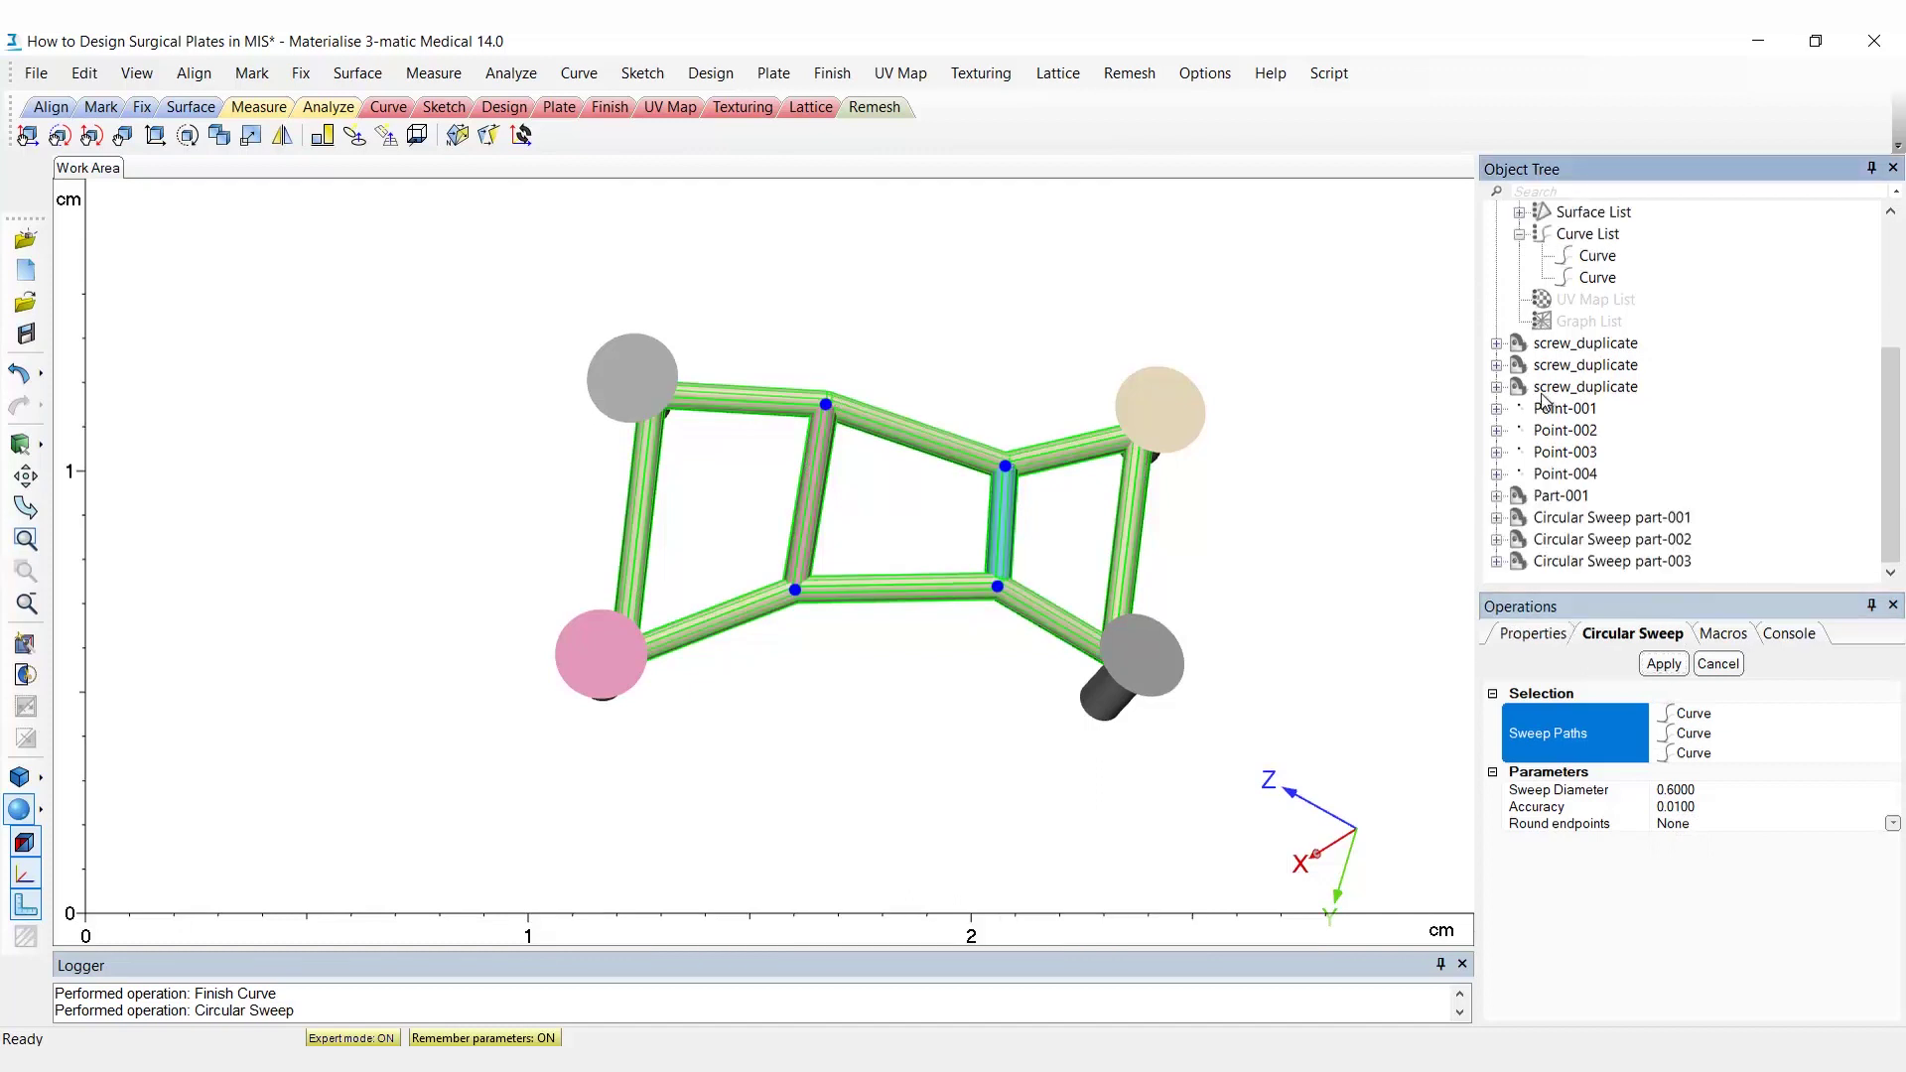
{"action": "scroll", "coordinate": [1552, 361], "scroll_direction": "up", "scroll_amount": 1}
{"action": "left_click", "coordinate": [1497, 213]}
{"action": "left_click", "coordinate": [1552, 323]}
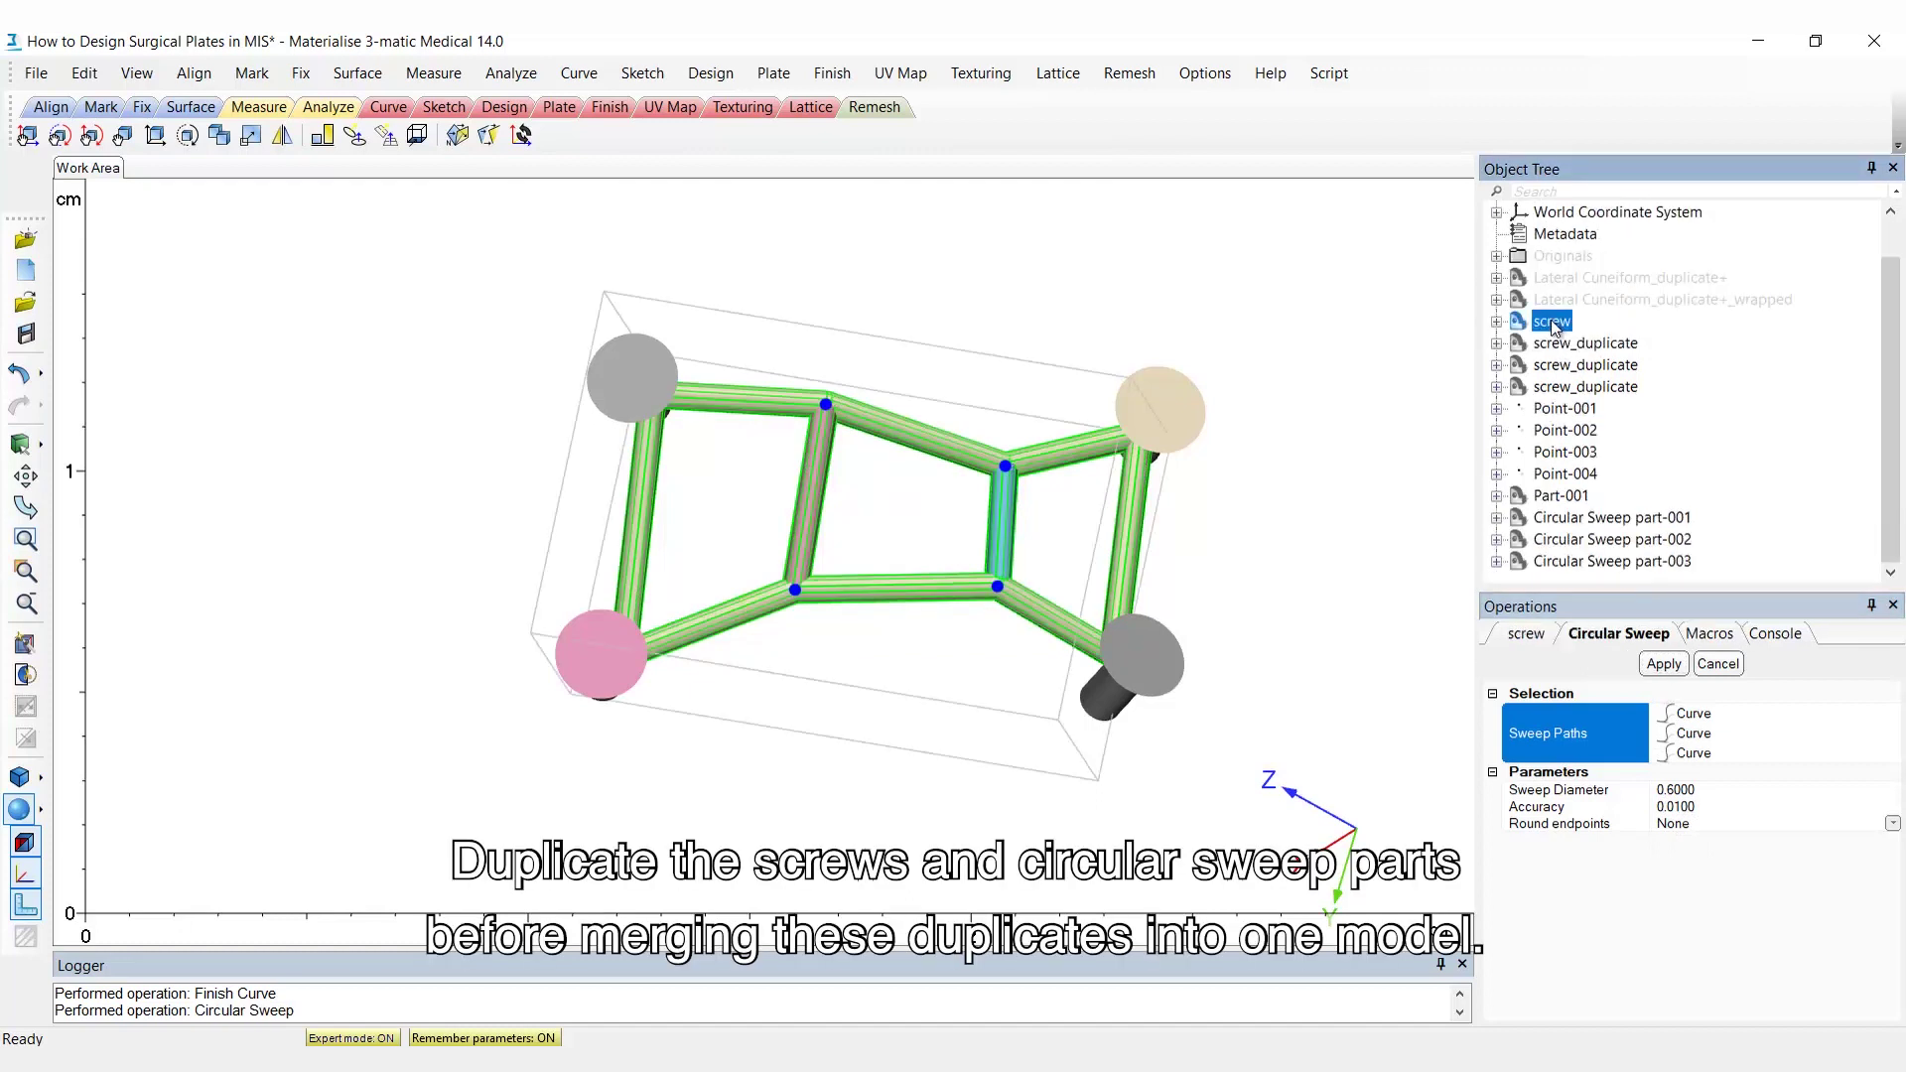
{"action": "left_click", "coordinate": [1574, 388], "text": "shift"}
{"action": "left_click", "coordinate": [1574, 517], "text": "ctrl"}
{"action": "left_click", "coordinate": [1575, 539], "text": "ctrl"}
{"action": "left_click", "coordinate": [1574, 559], "text": "ctrl"}
{"action": "right_click", "coordinate": [1575, 559]}
{"action": "left_click", "coordinate": [1618, 610]}
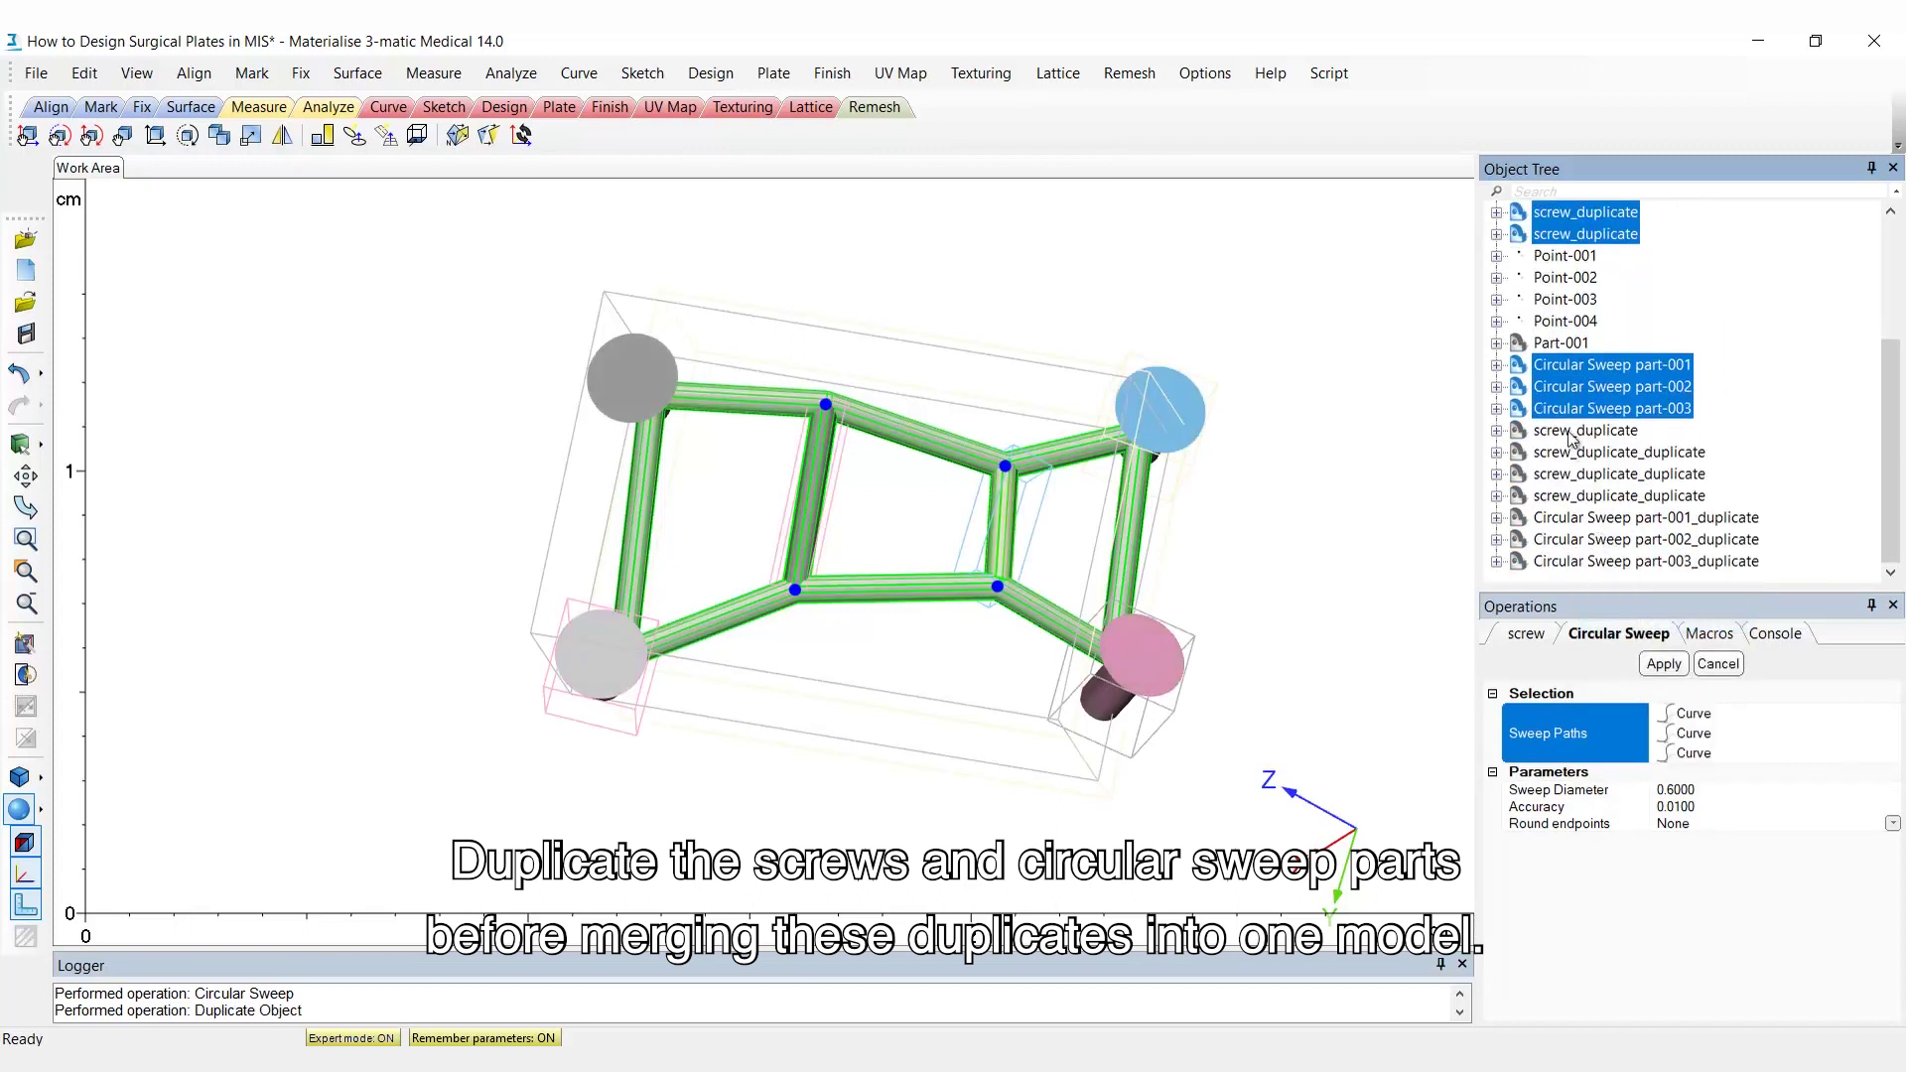
Step: Merge the duplicated screws and duplicated circular sweep parts into one part
{"action": "left_click", "coordinate": [1572, 437]}
{"action": "left_click", "coordinate": [1576, 563], "text": "shift"}
{"action": "right_click", "coordinate": [1574, 544]}
{"action": "left_click", "coordinate": [1613, 772]}
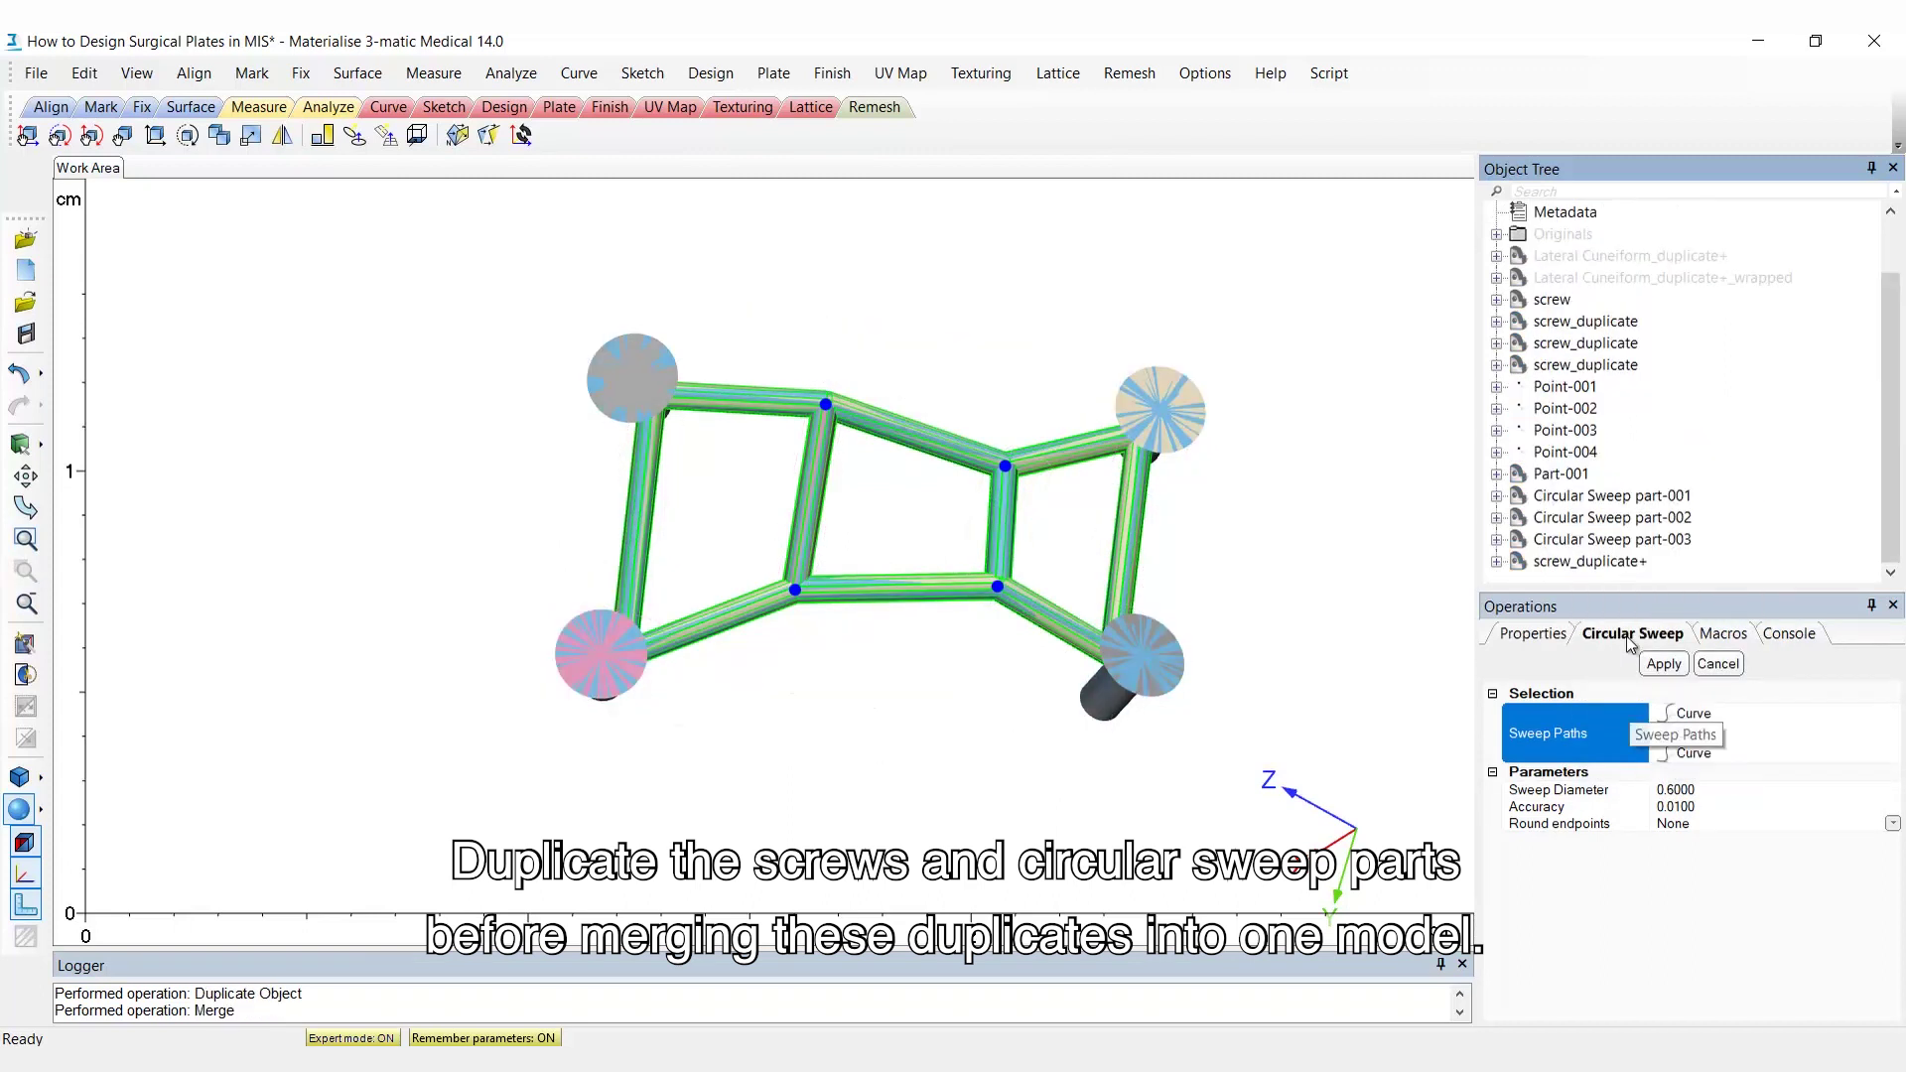
Step: Hide the original screws, points, curve part and circular sweep parts, and close the Circular Sweep operation
{"action": "left_click", "coordinate": [1541, 304]}
{"action": "left_click", "coordinate": [1593, 541], "text": "shift"}
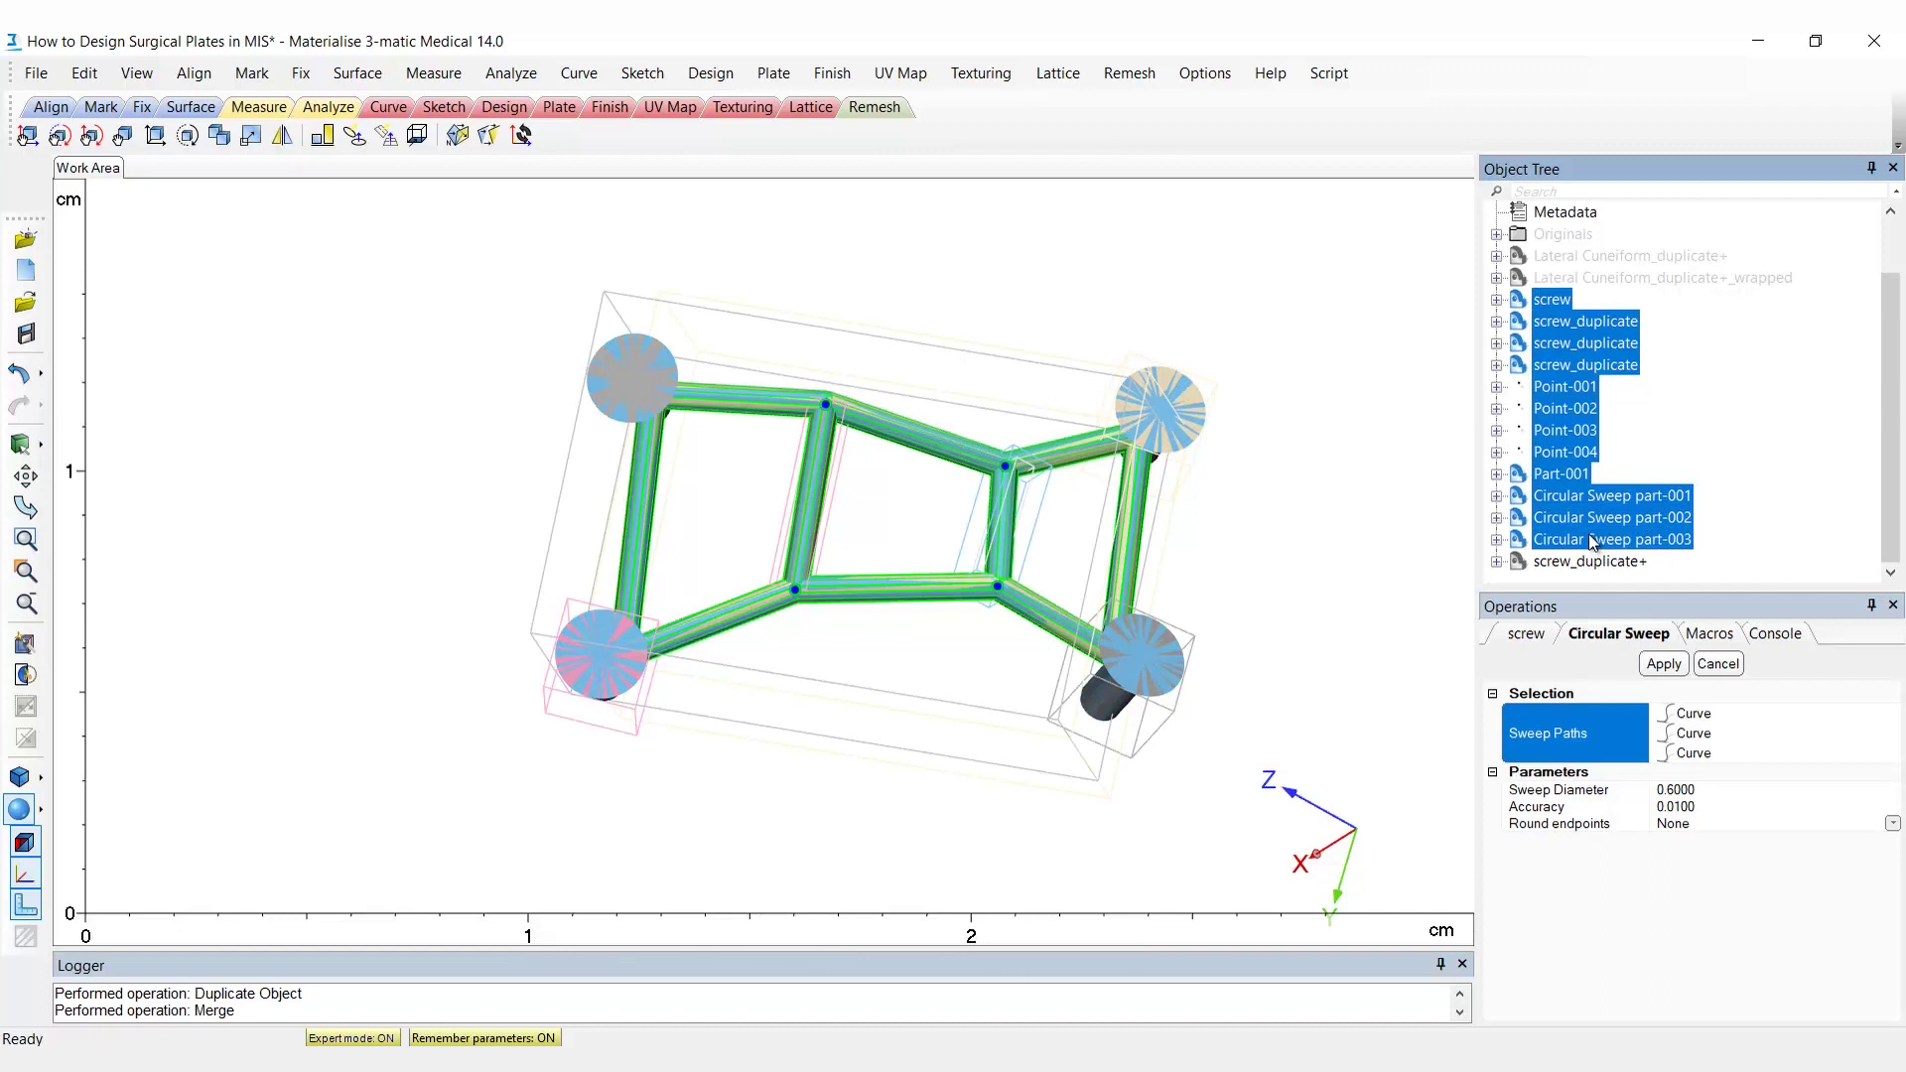
{"action": "right_click", "coordinate": [1592, 541]}
{"action": "left_click", "coordinate": [1618, 625]}
{"action": "right_click_drag", "start_coordinate": [1323, 707], "coordinate": [1273, 660]}
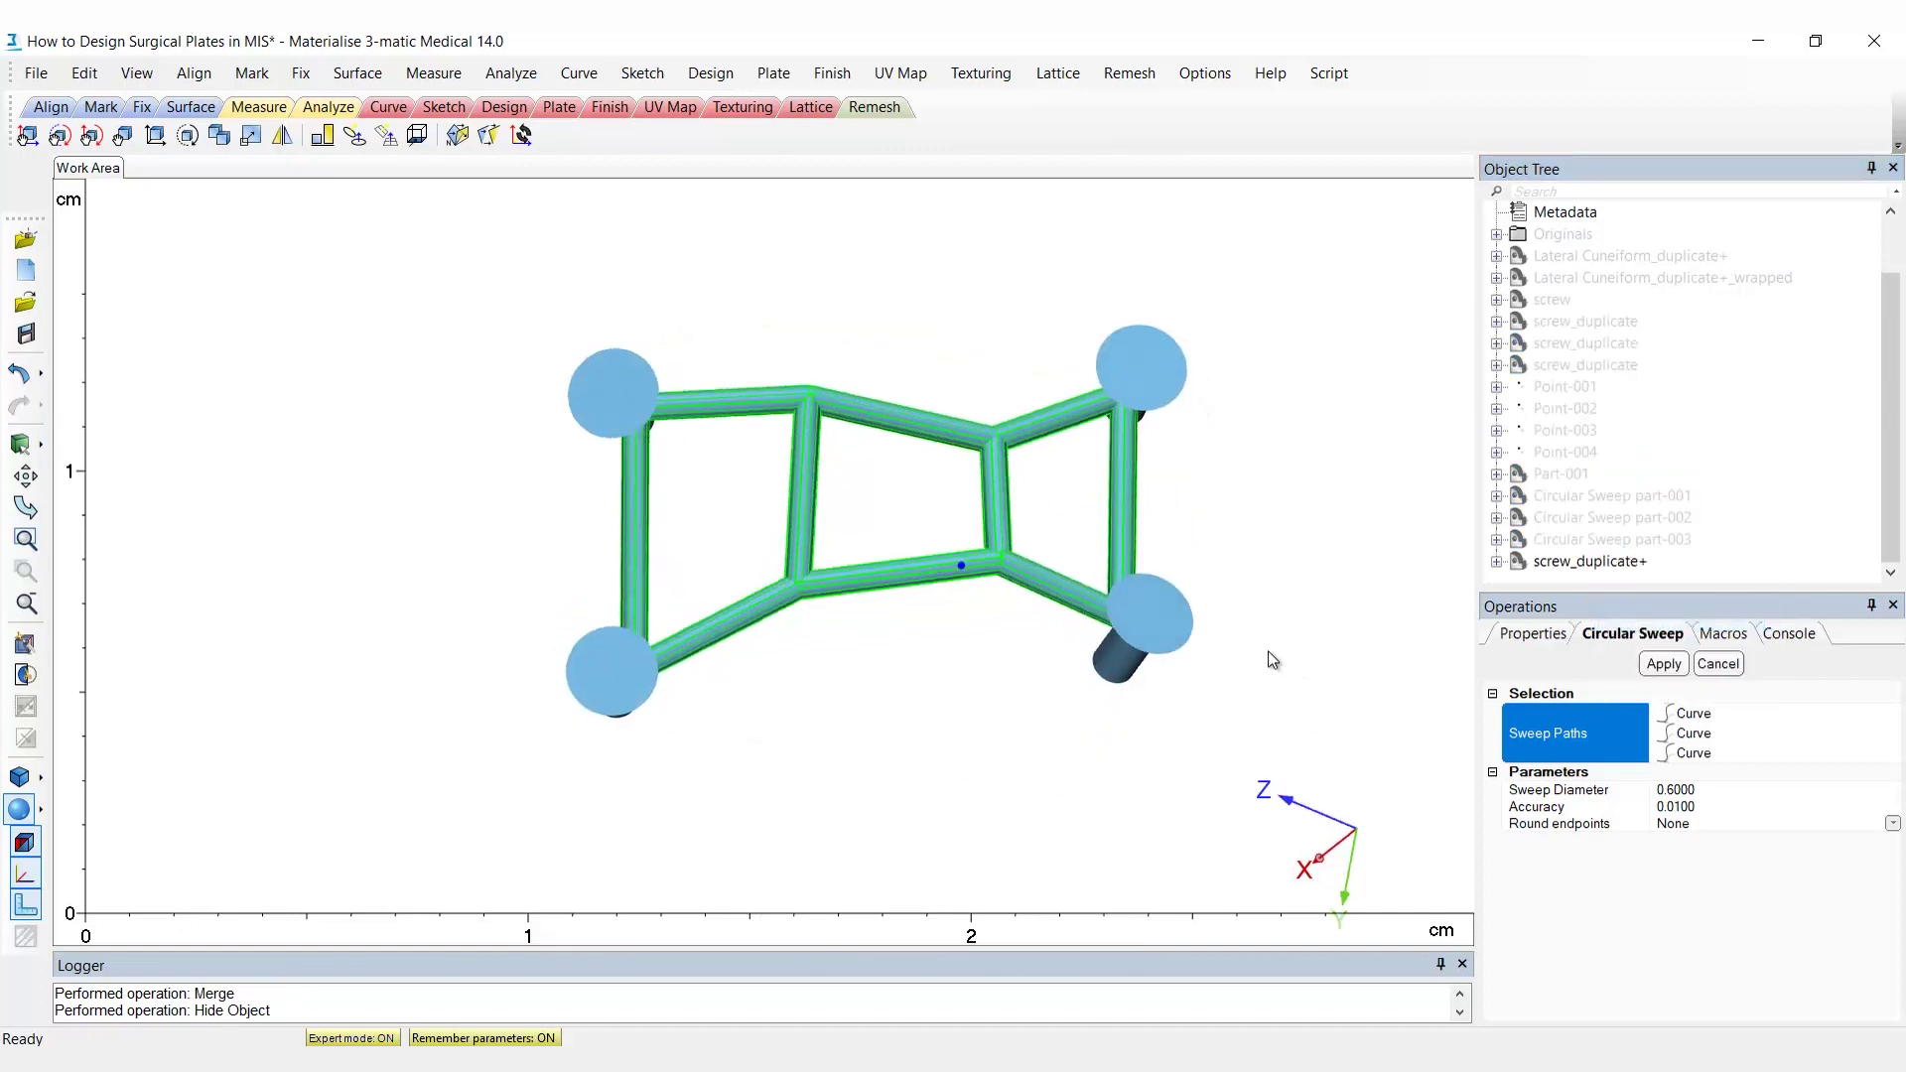
{"action": "right_click_drag", "start_coordinate": [1049, 715], "coordinate": [1035, 643]}
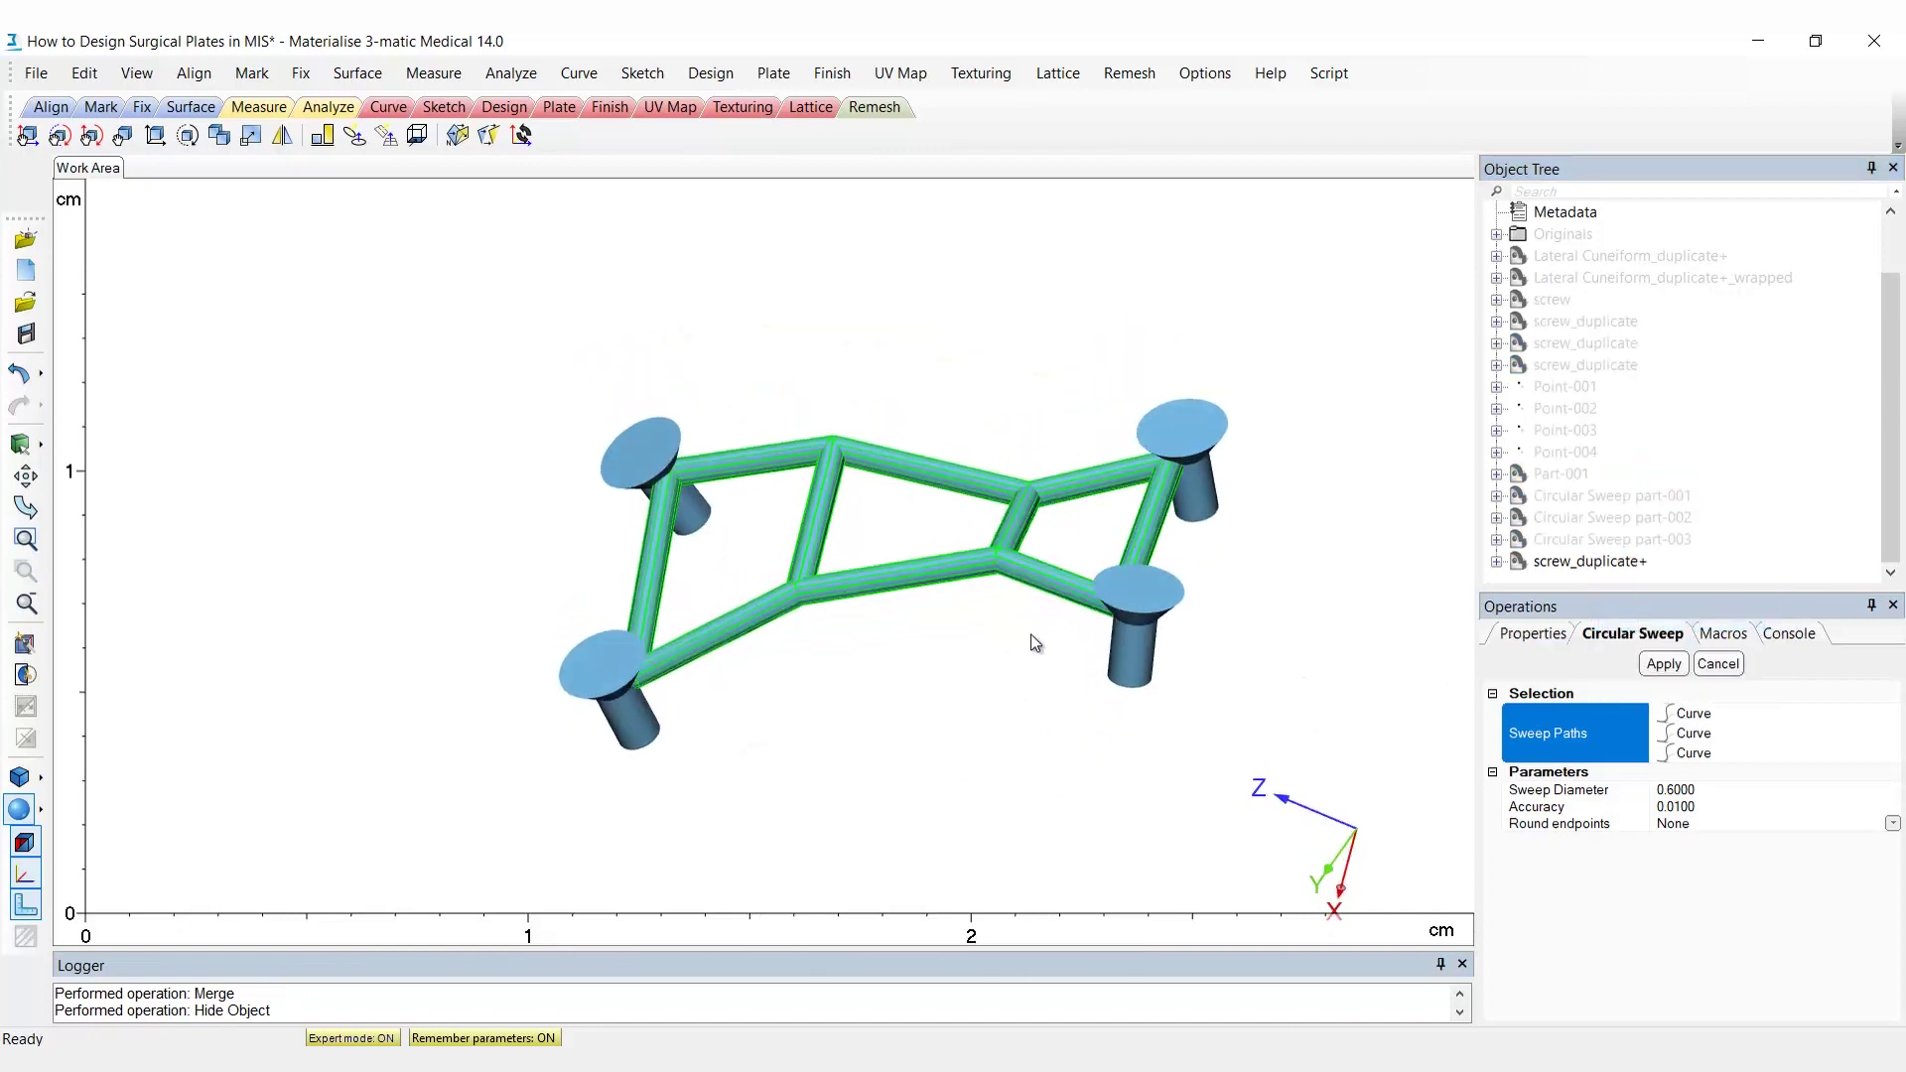
{"action": "left_click", "coordinate": [1719, 664]}
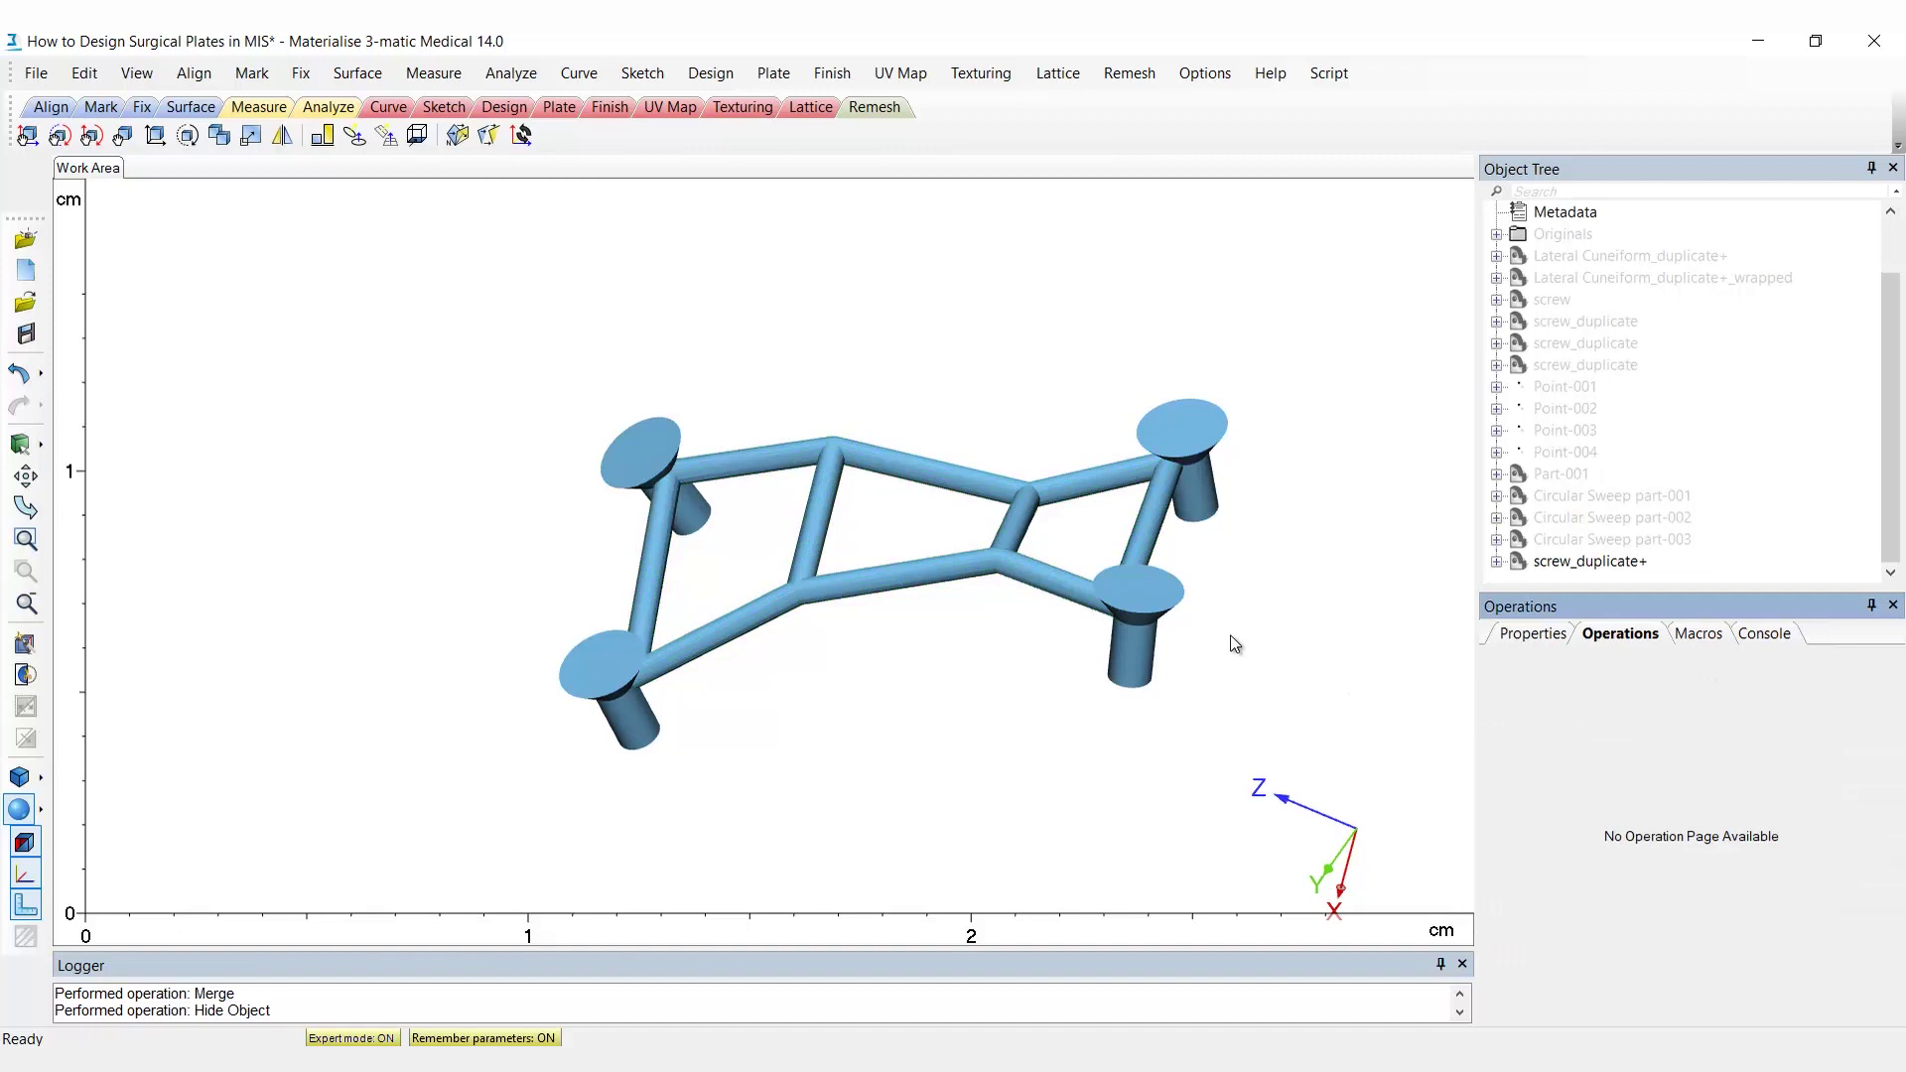
Step: Wrap the merged part with gap closing distance 2.5 mm, smallest detail 0.1 mm, resulting offset 0.5 mm and surface structure preservation disabled
{"action": "right_click_drag", "start_coordinate": [1235, 645], "coordinate": [1107, 639], "text": "shift"}
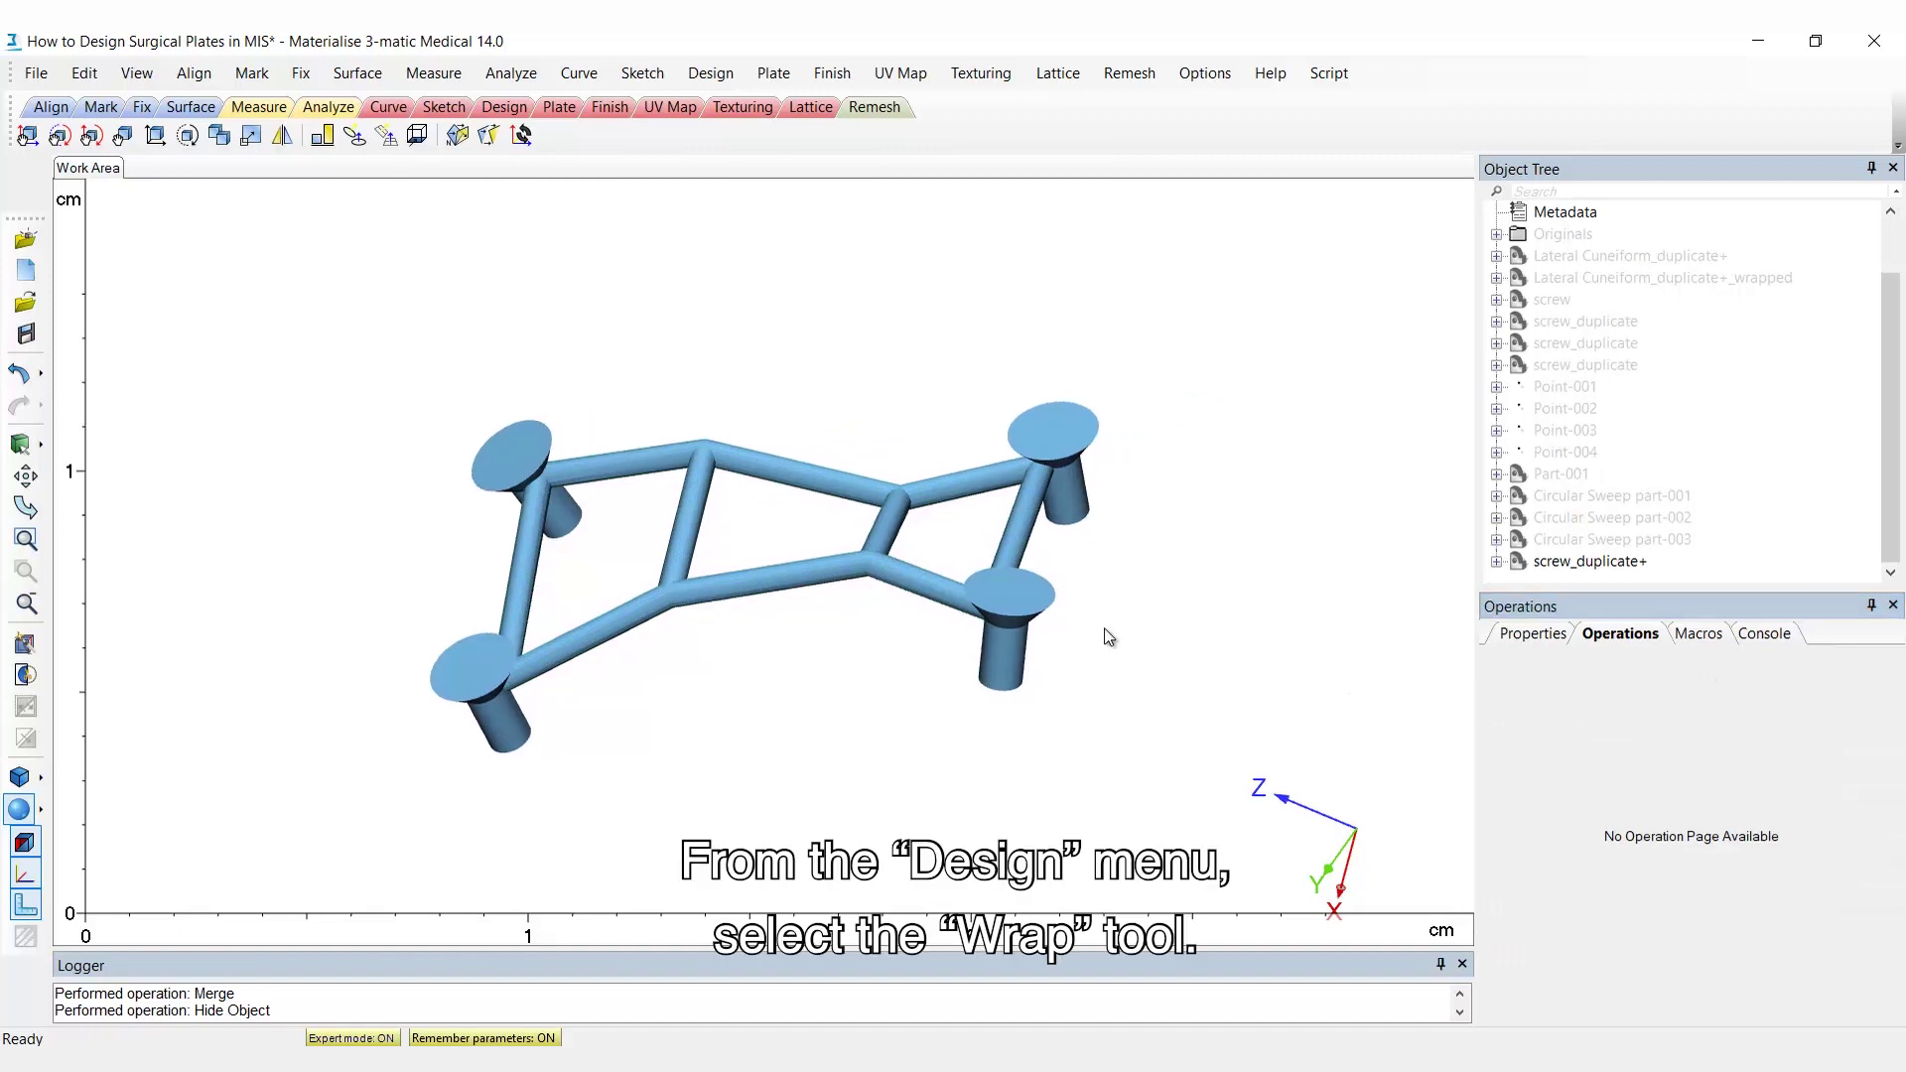
{"action": "left_click", "coordinate": [711, 74]}
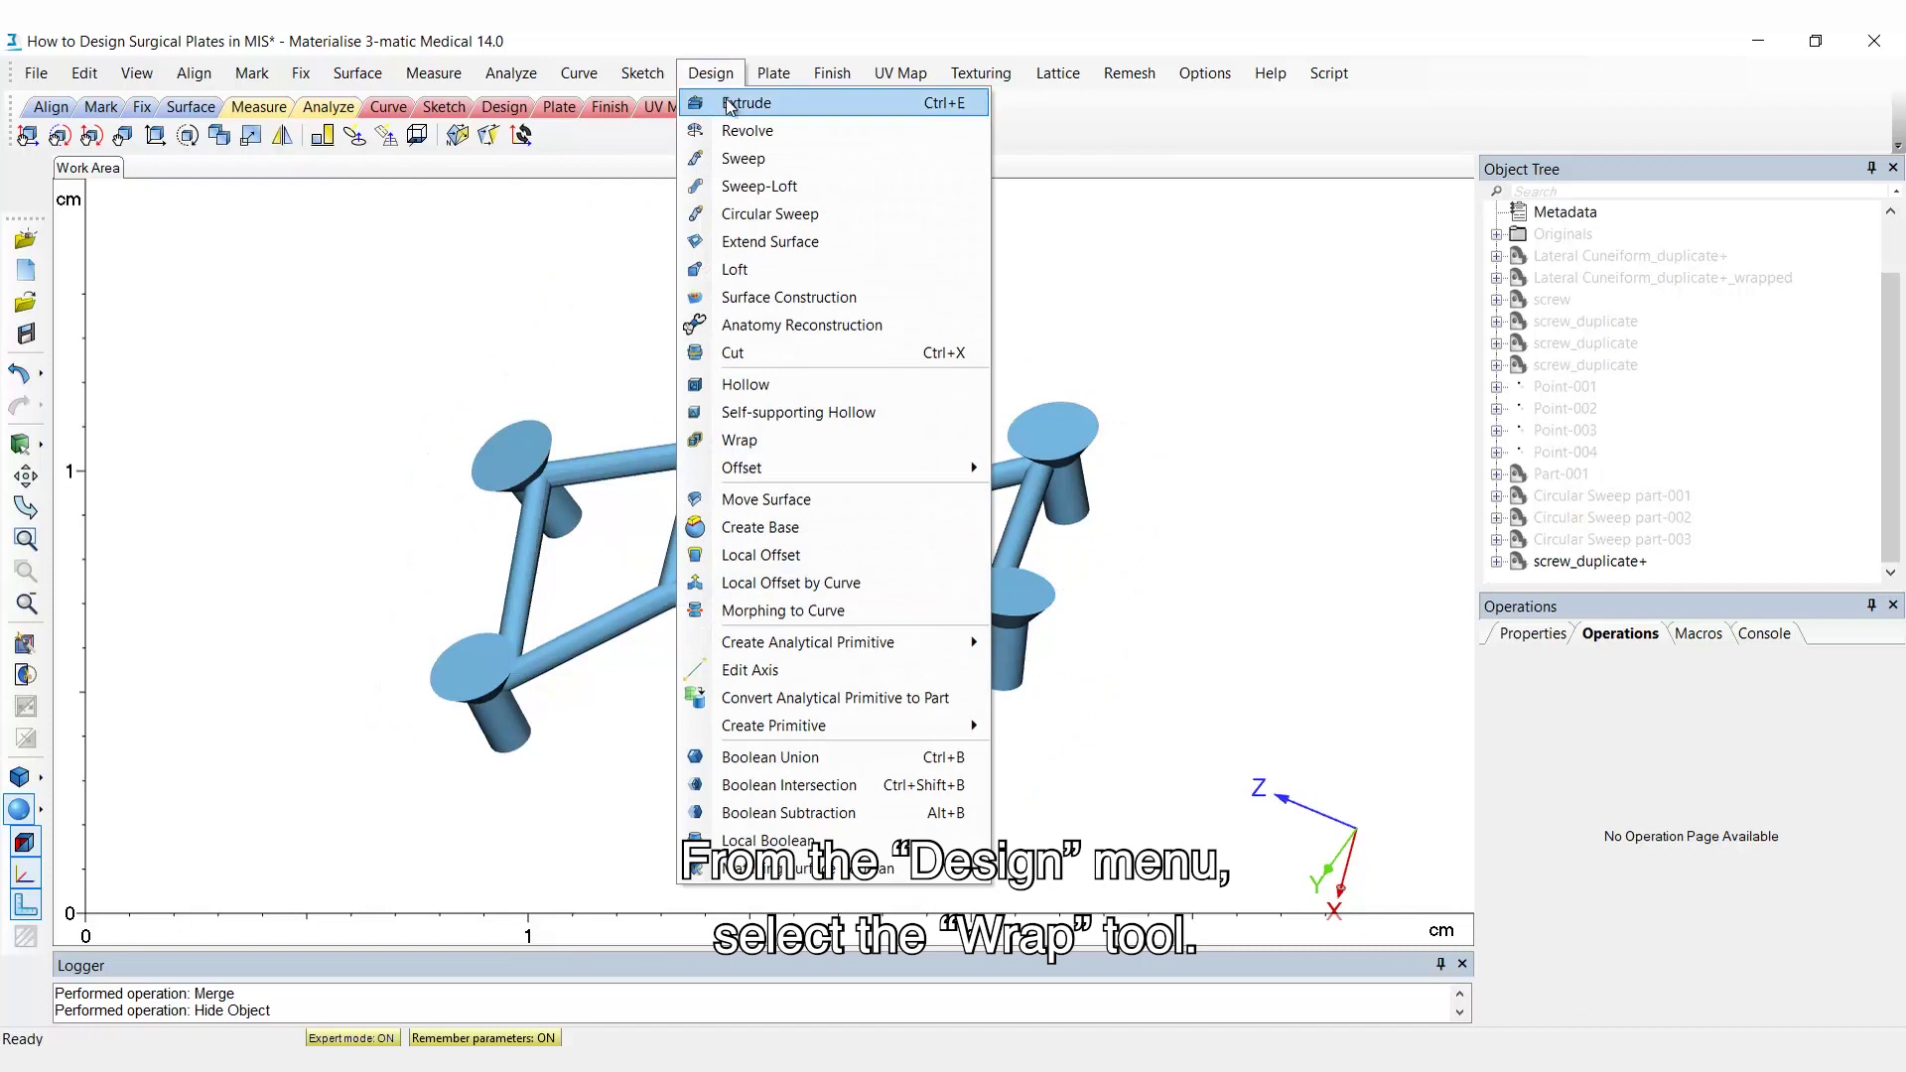
{"action": "left_click", "coordinate": [759, 440]}
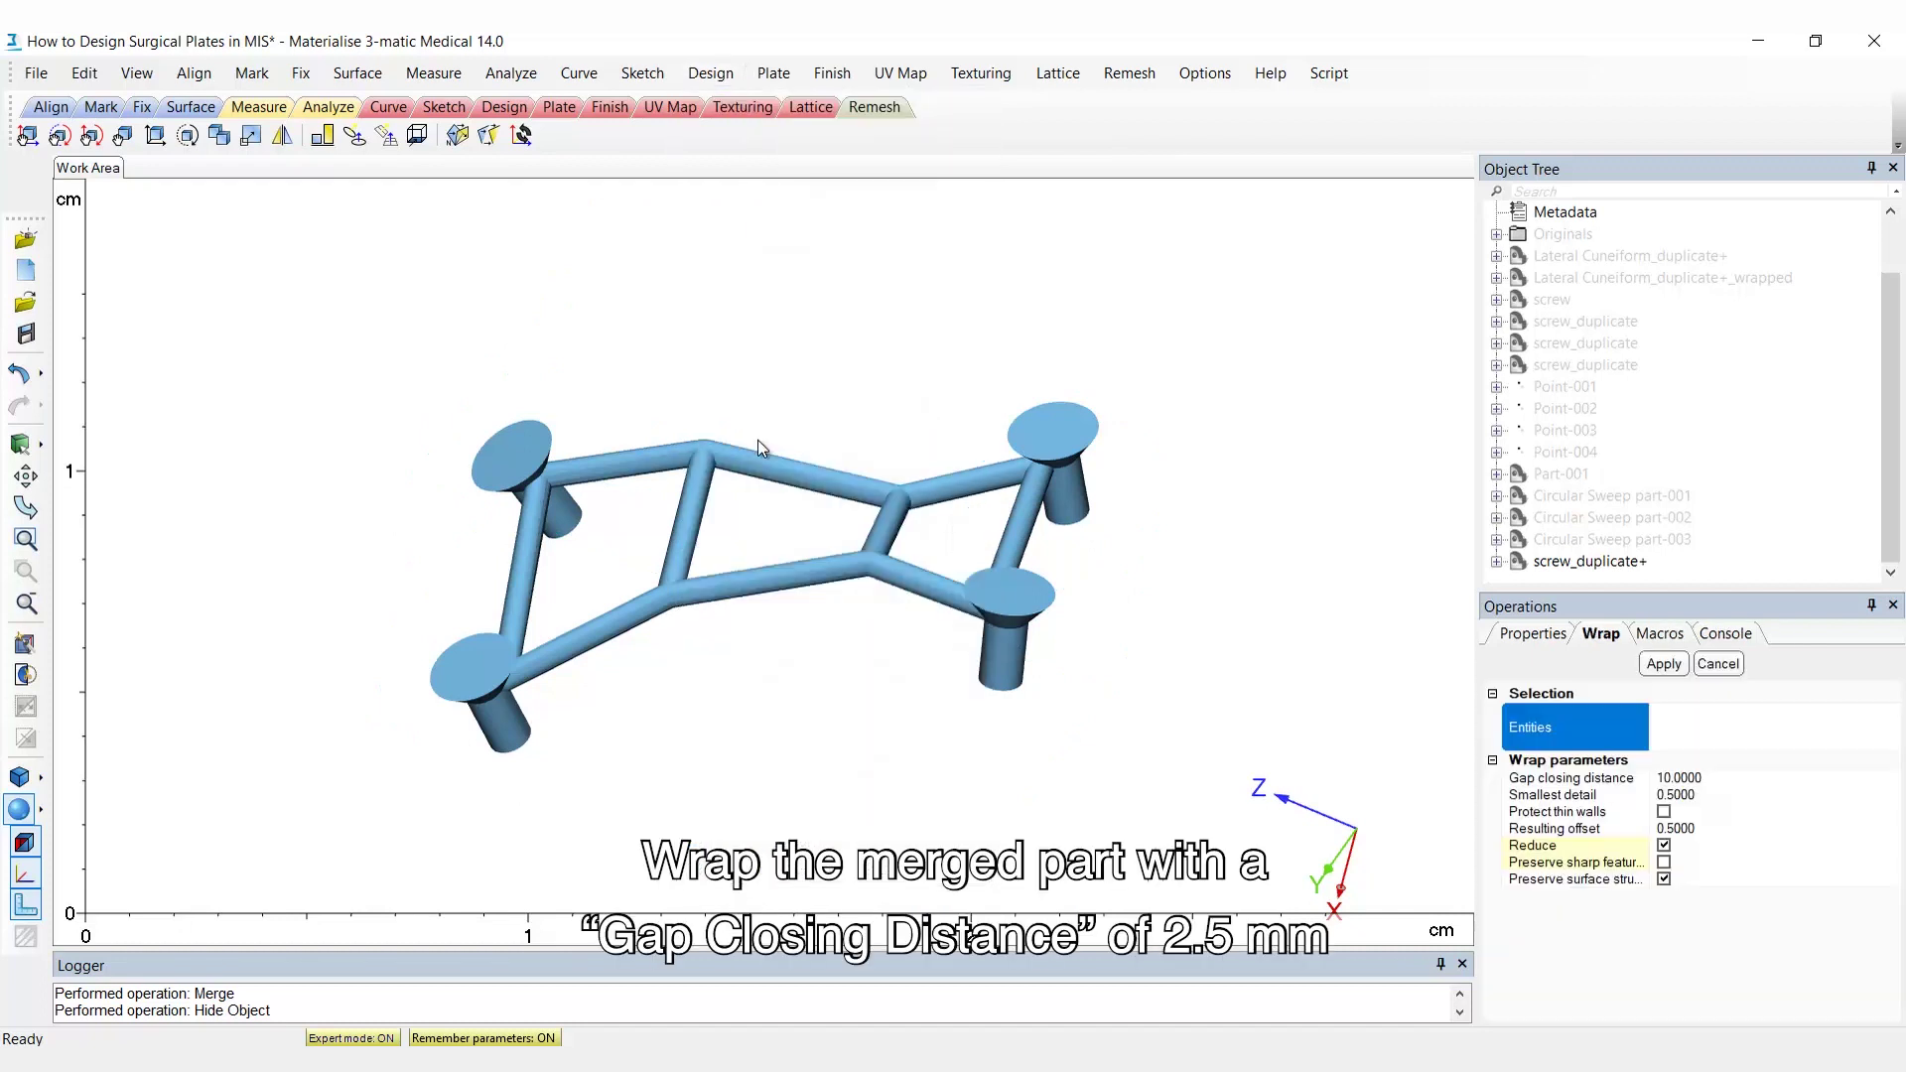
{"action": "left_click", "coordinate": [1591, 562]}
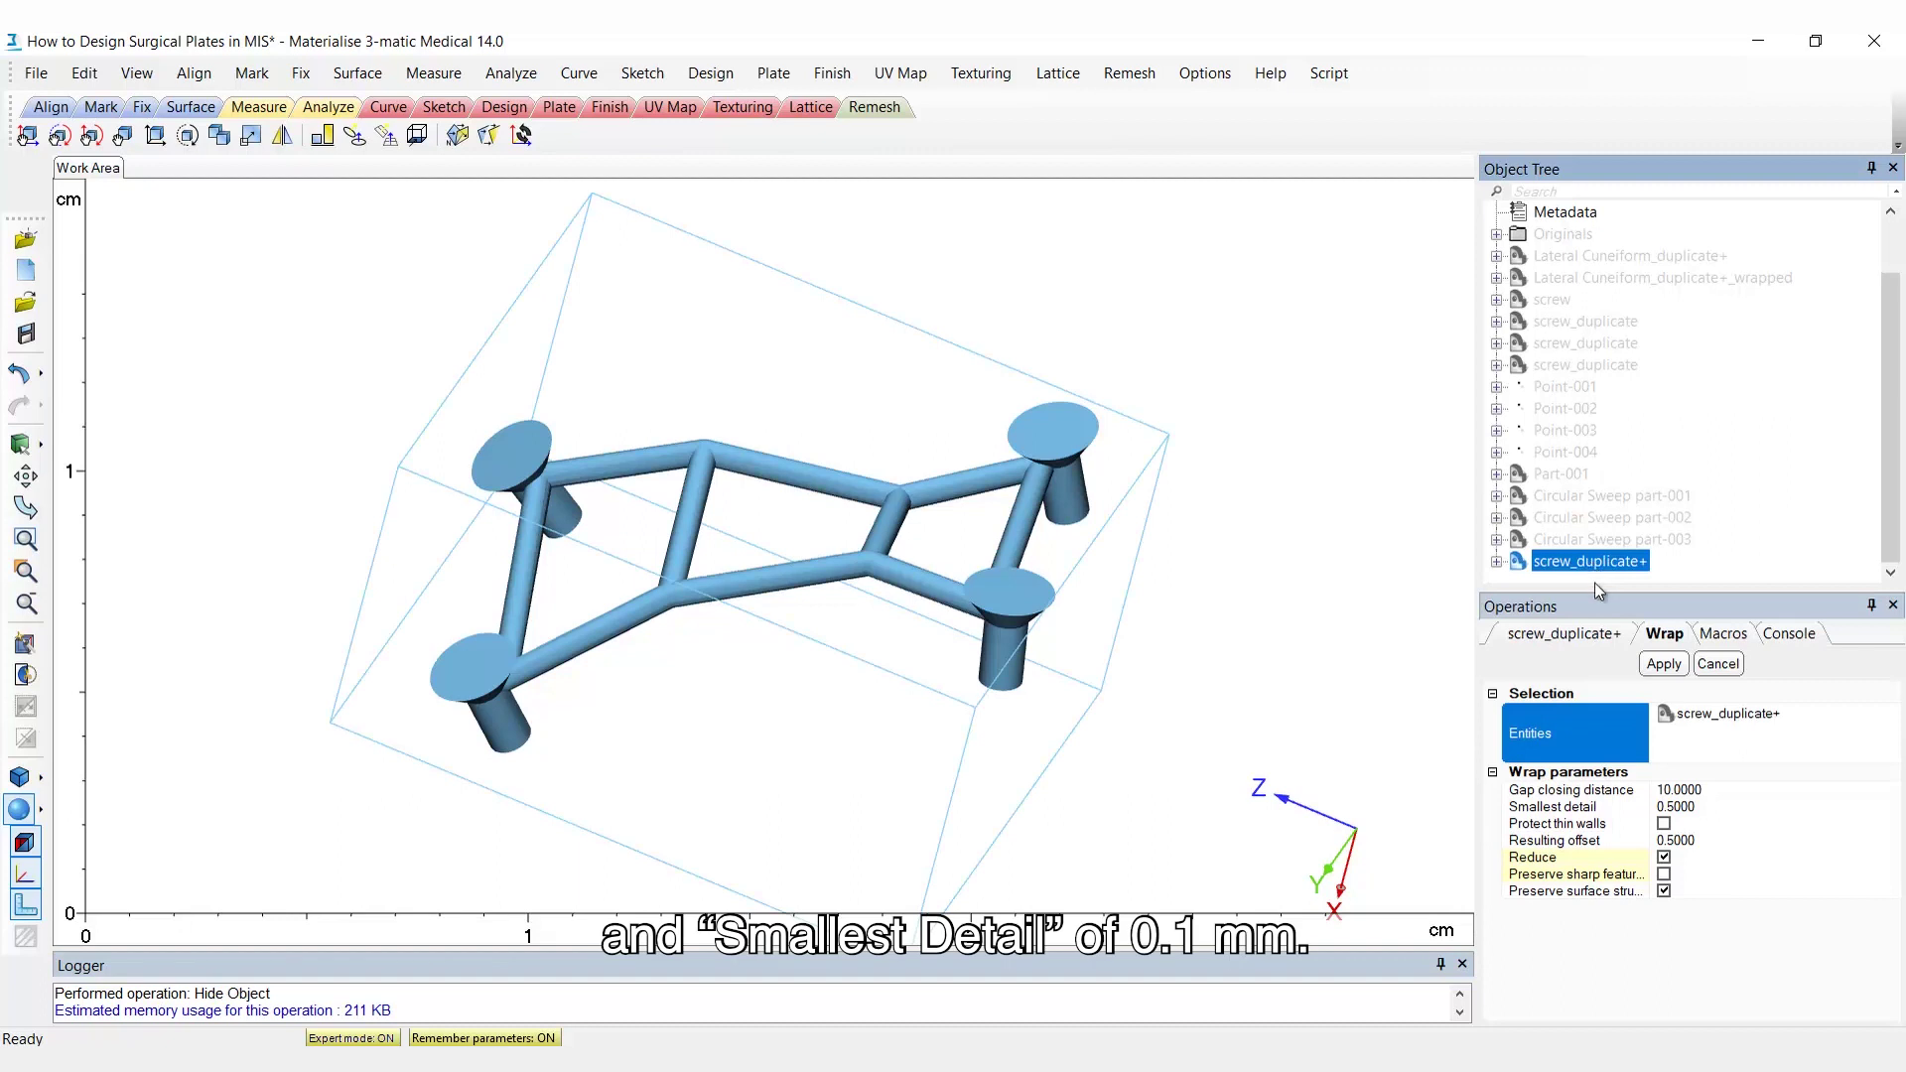
{"action": "left_click", "coordinate": [1682, 791]}
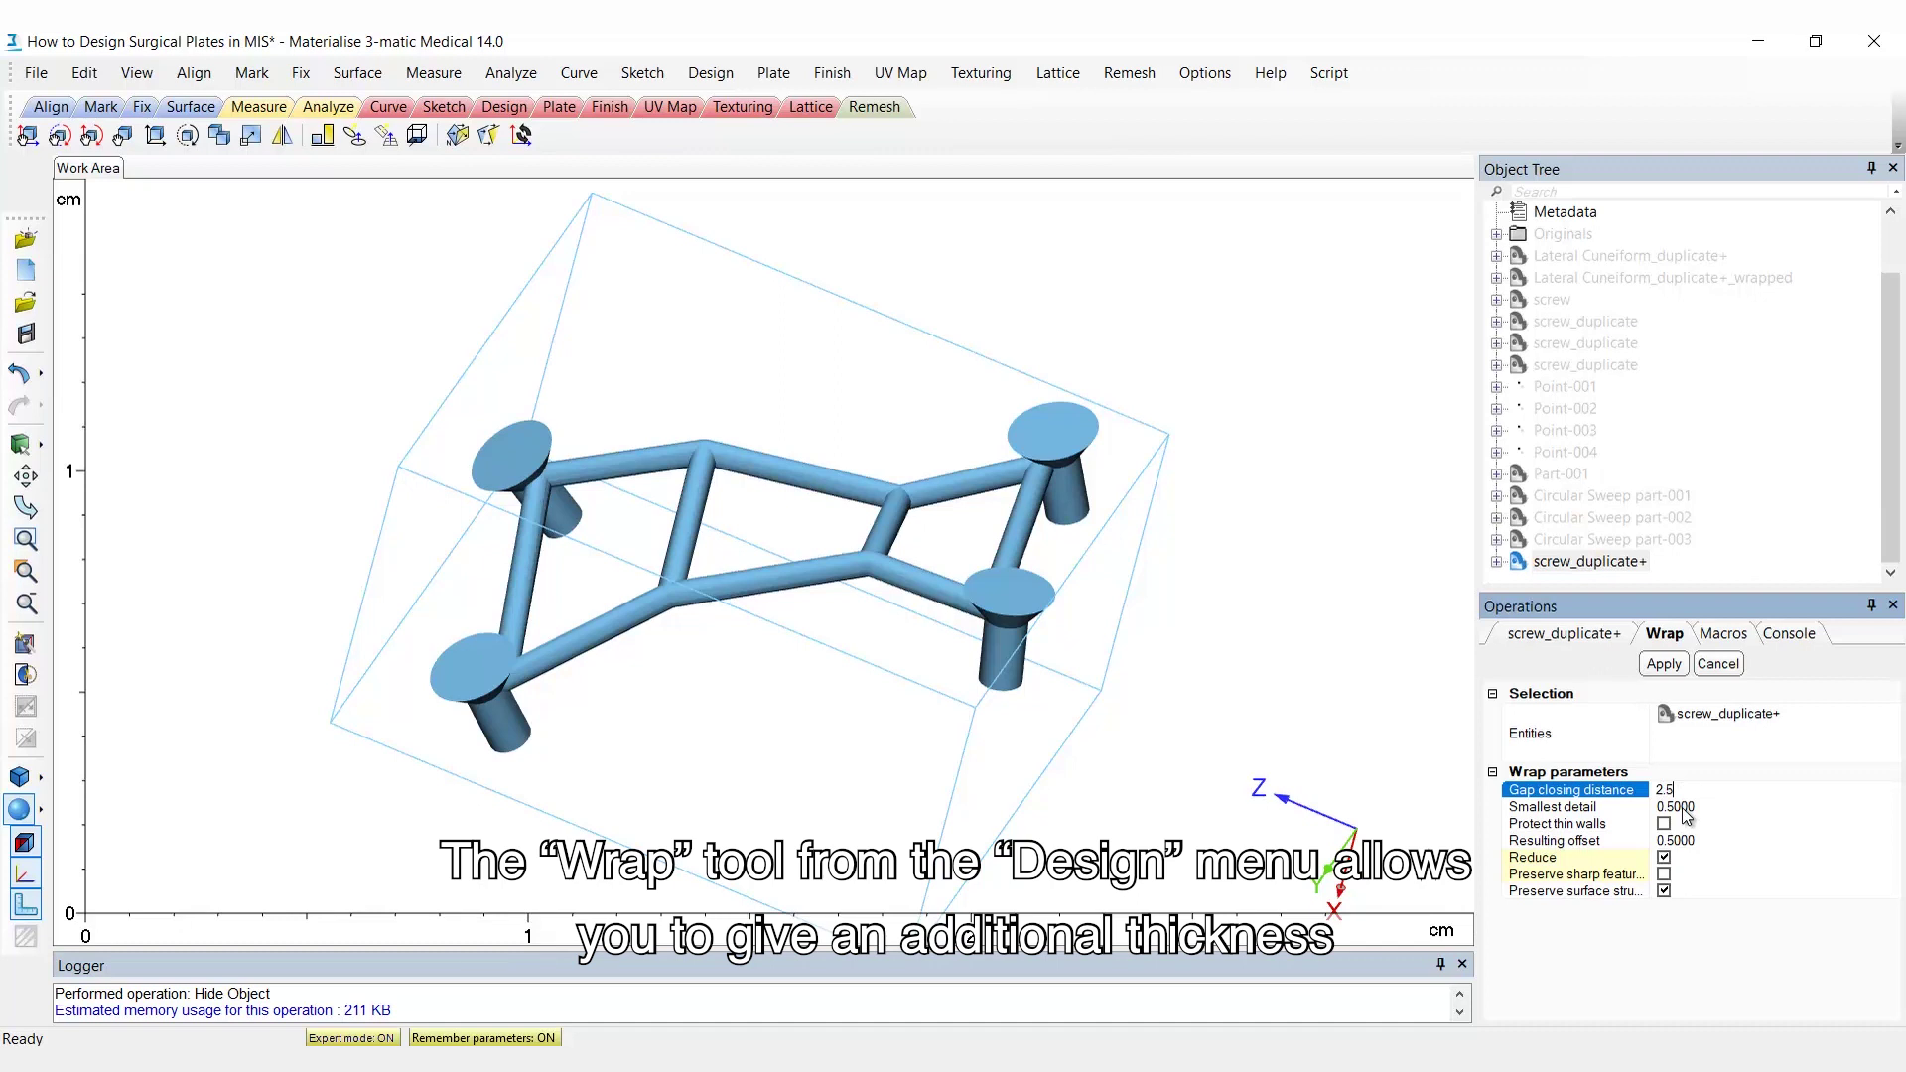
{"action": "left_click", "coordinate": [1685, 807]}
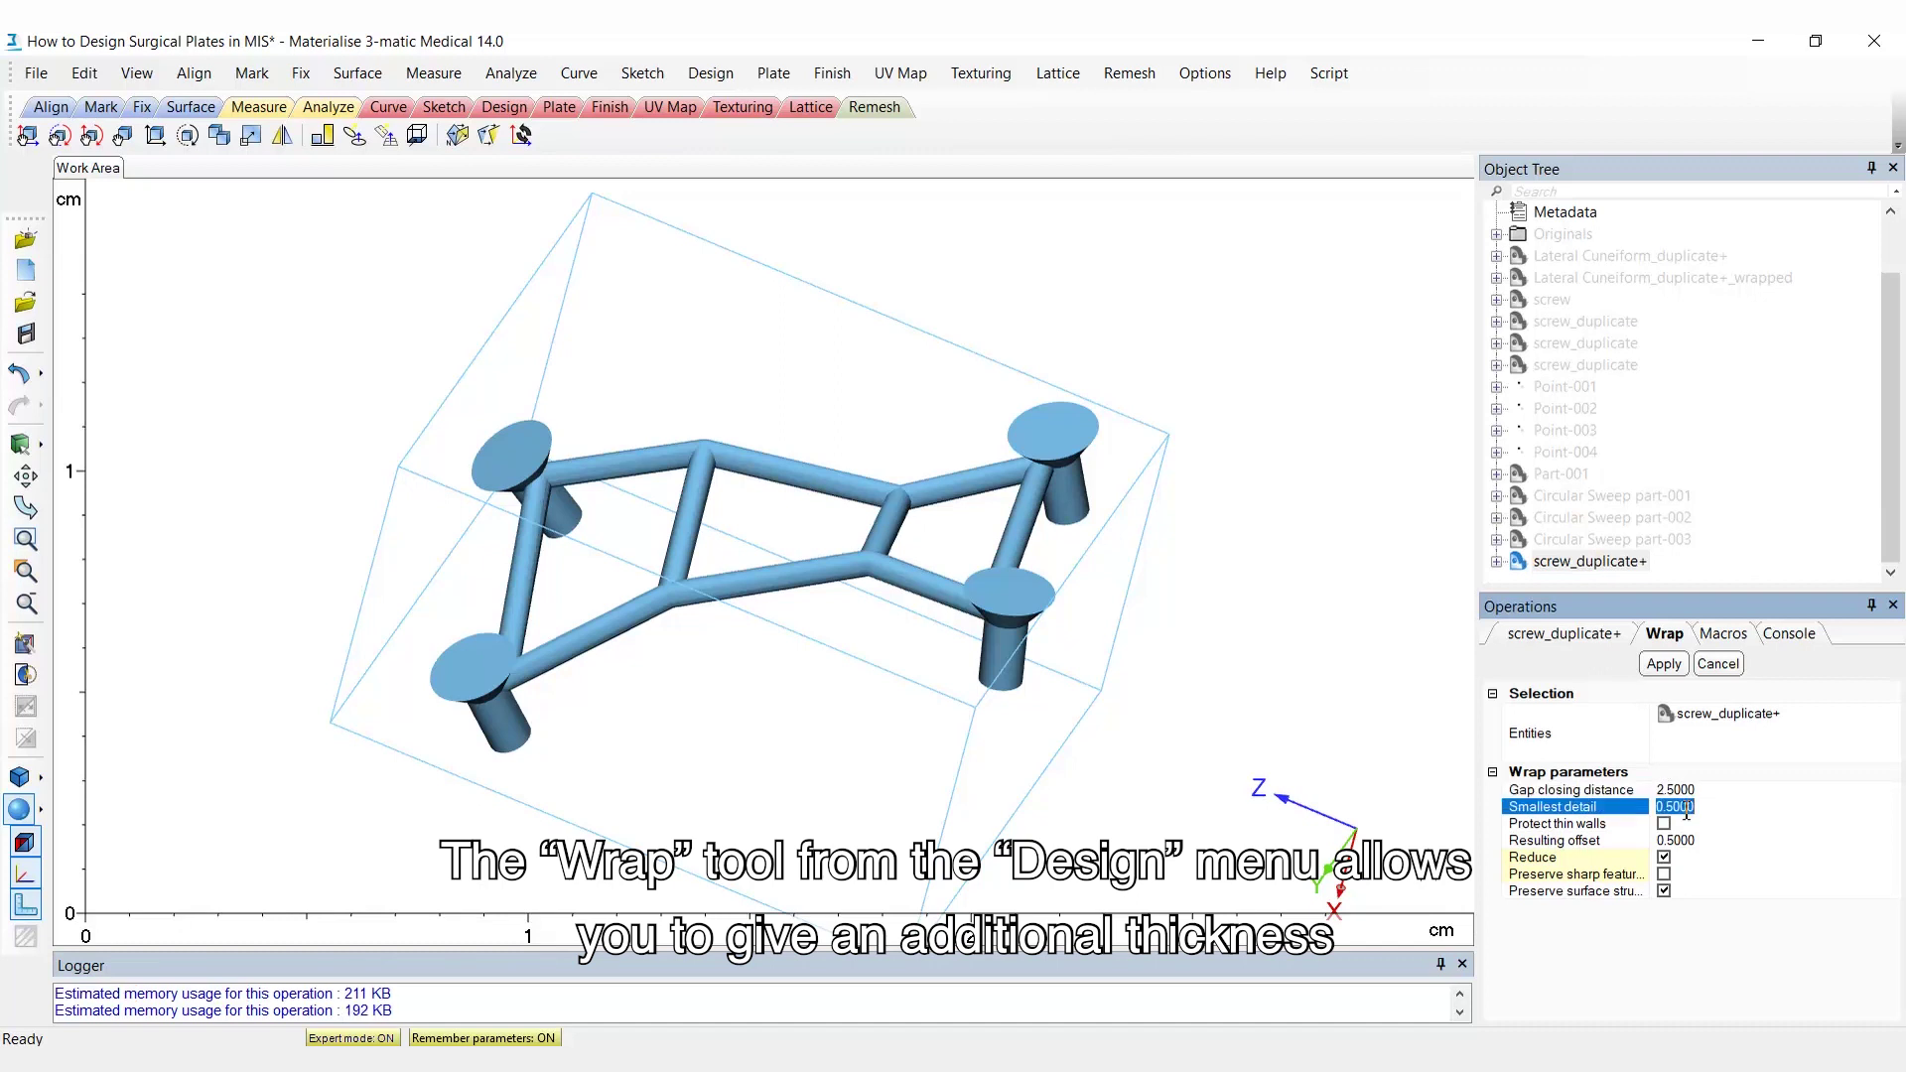
{"action": "type", "text": "0.1"}
{"action": "key", "text": "Return"}
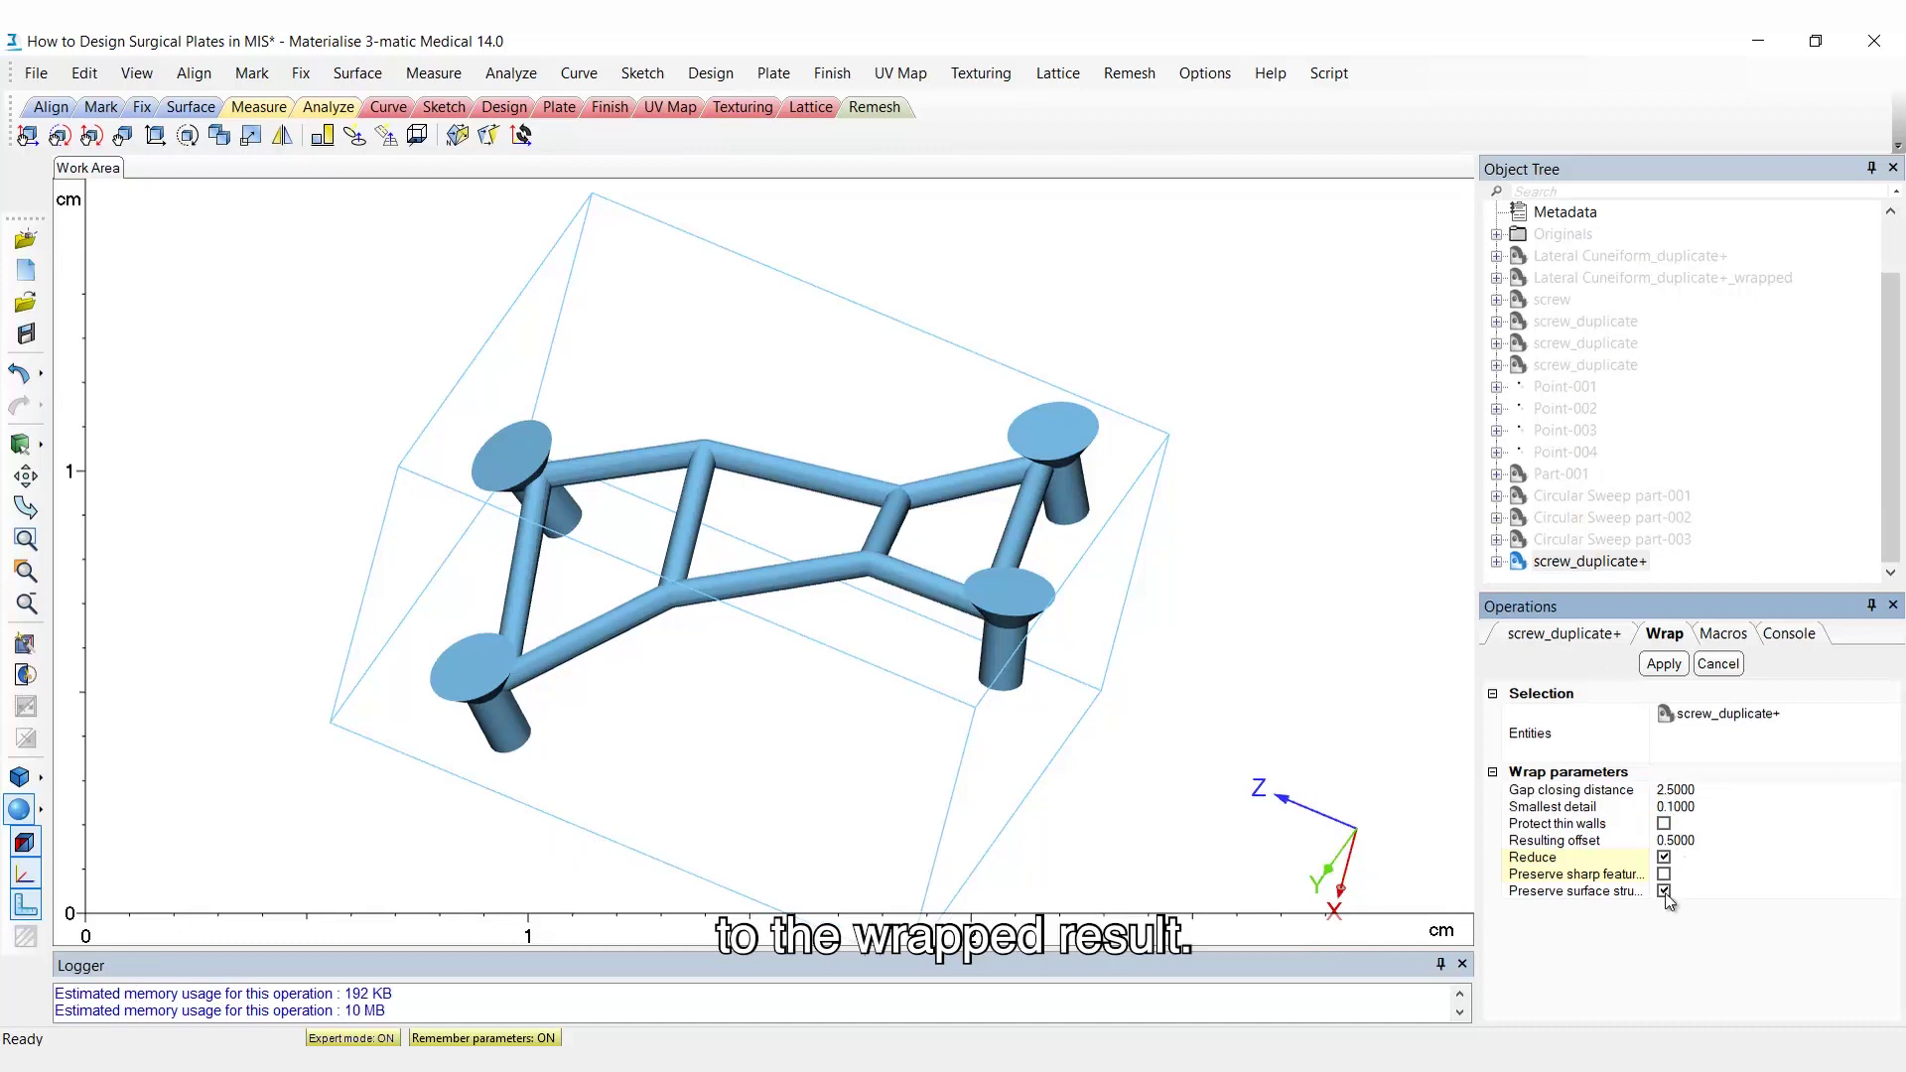
{"action": "left_click", "coordinate": [1664, 891]}
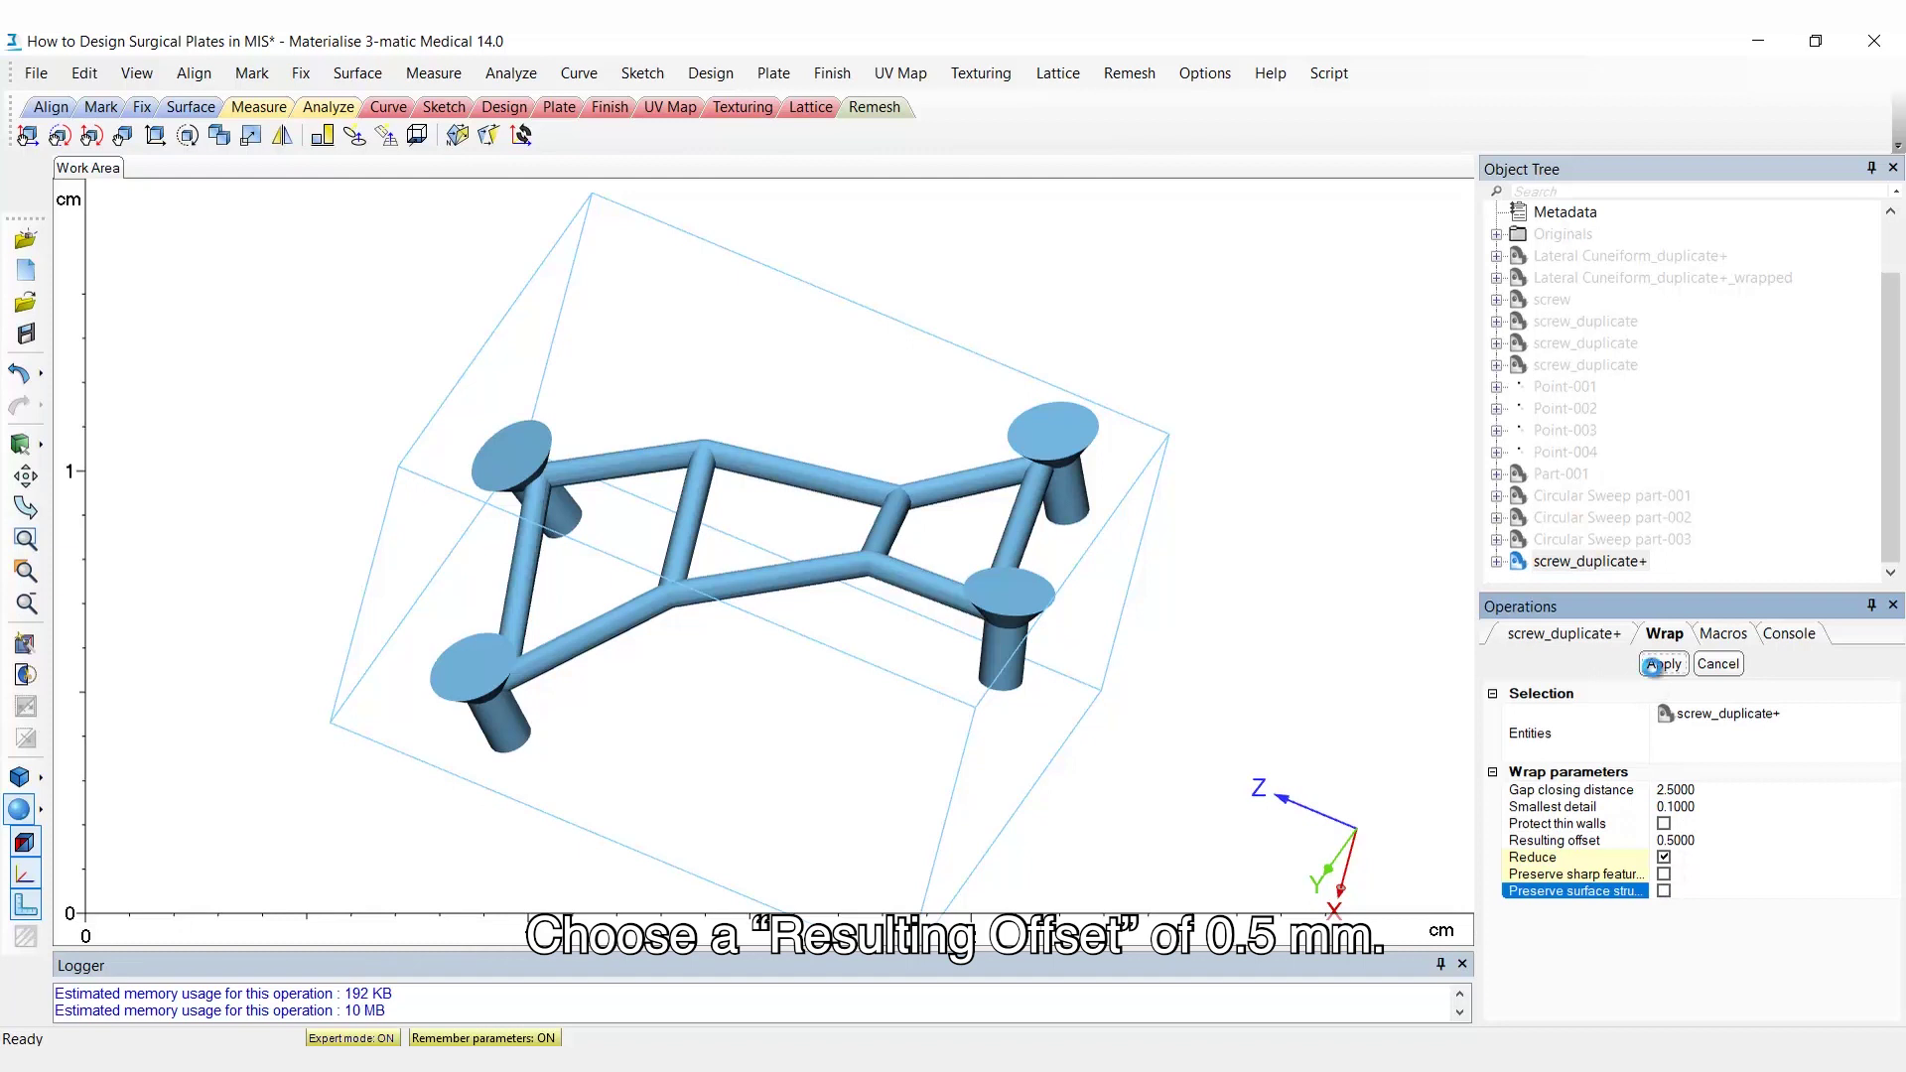
{"action": "left_click", "coordinate": [1652, 664]}
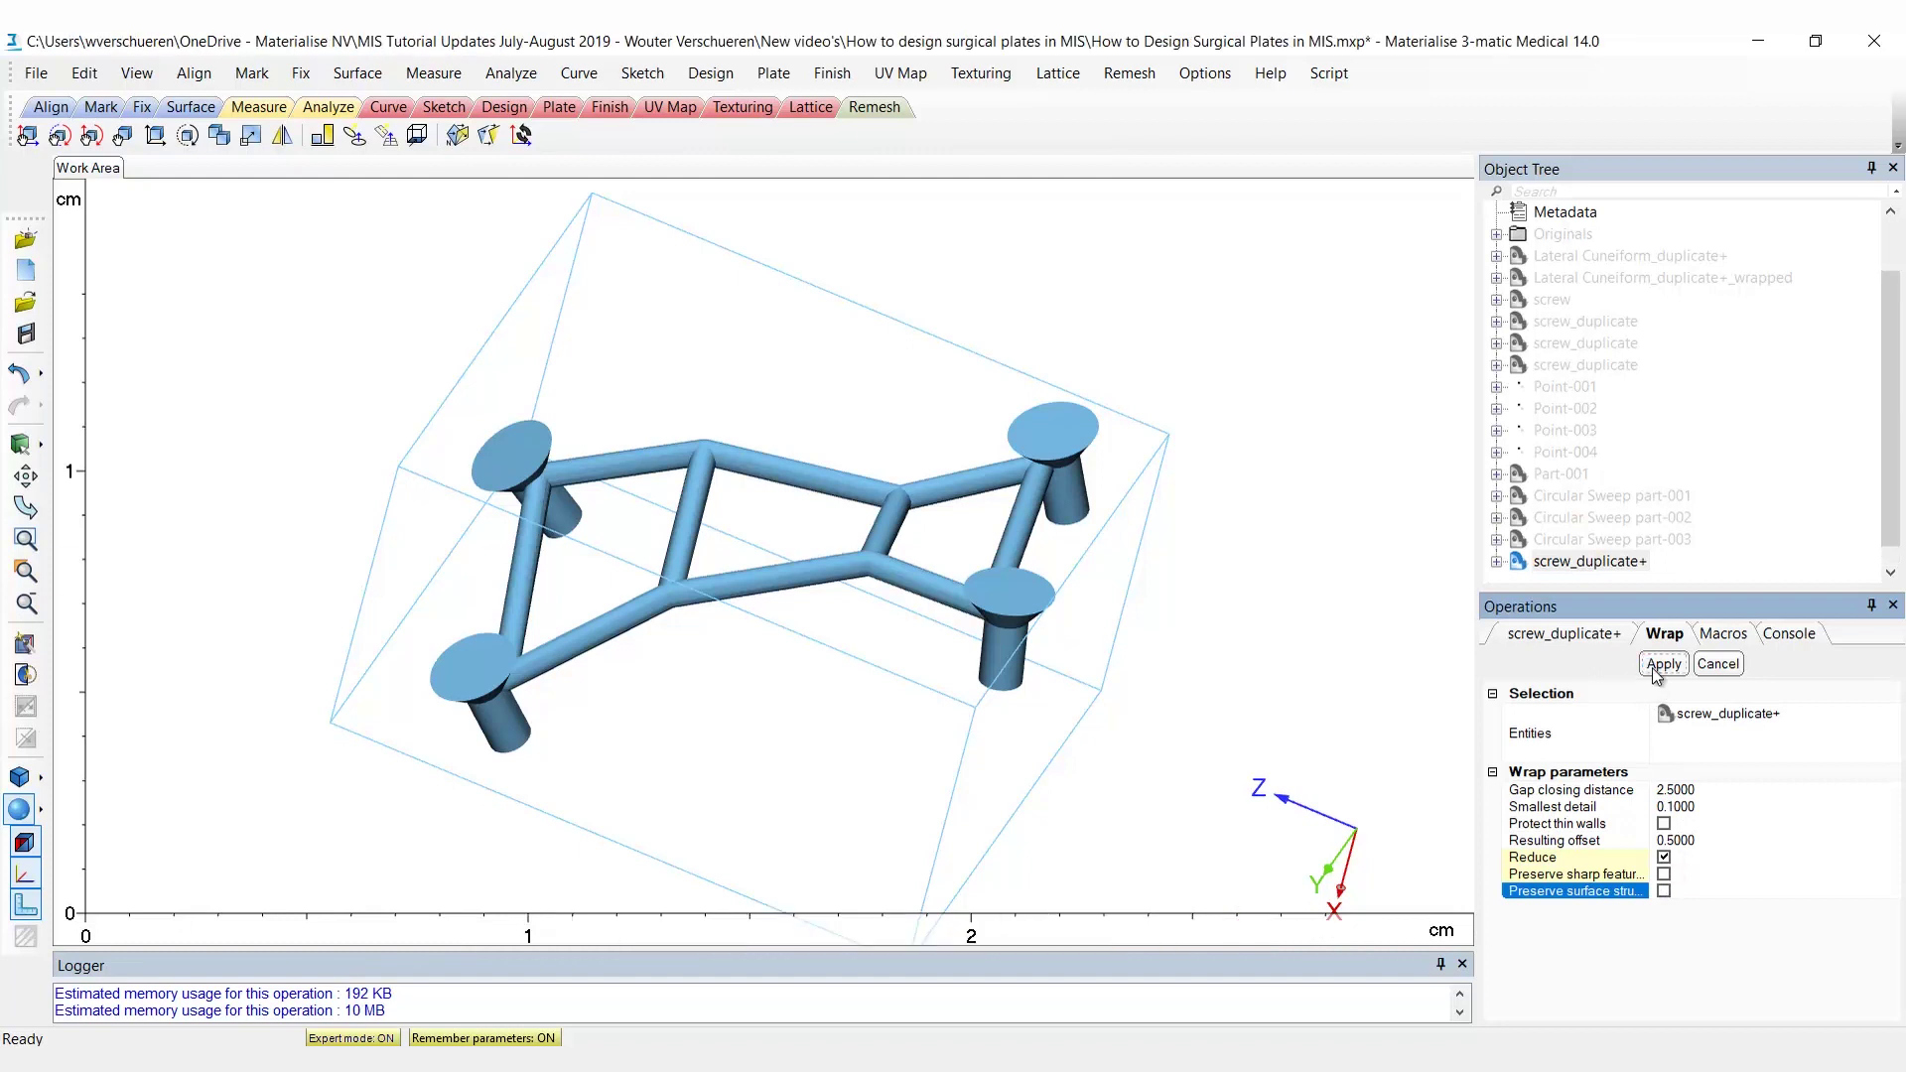
Step: Hide the unwrapped merged part screw_duplicate+ so only its wrapped version stays displayed
{"action": "right_click_drag", "start_coordinate": [922, 737], "coordinate": [943, 827]}
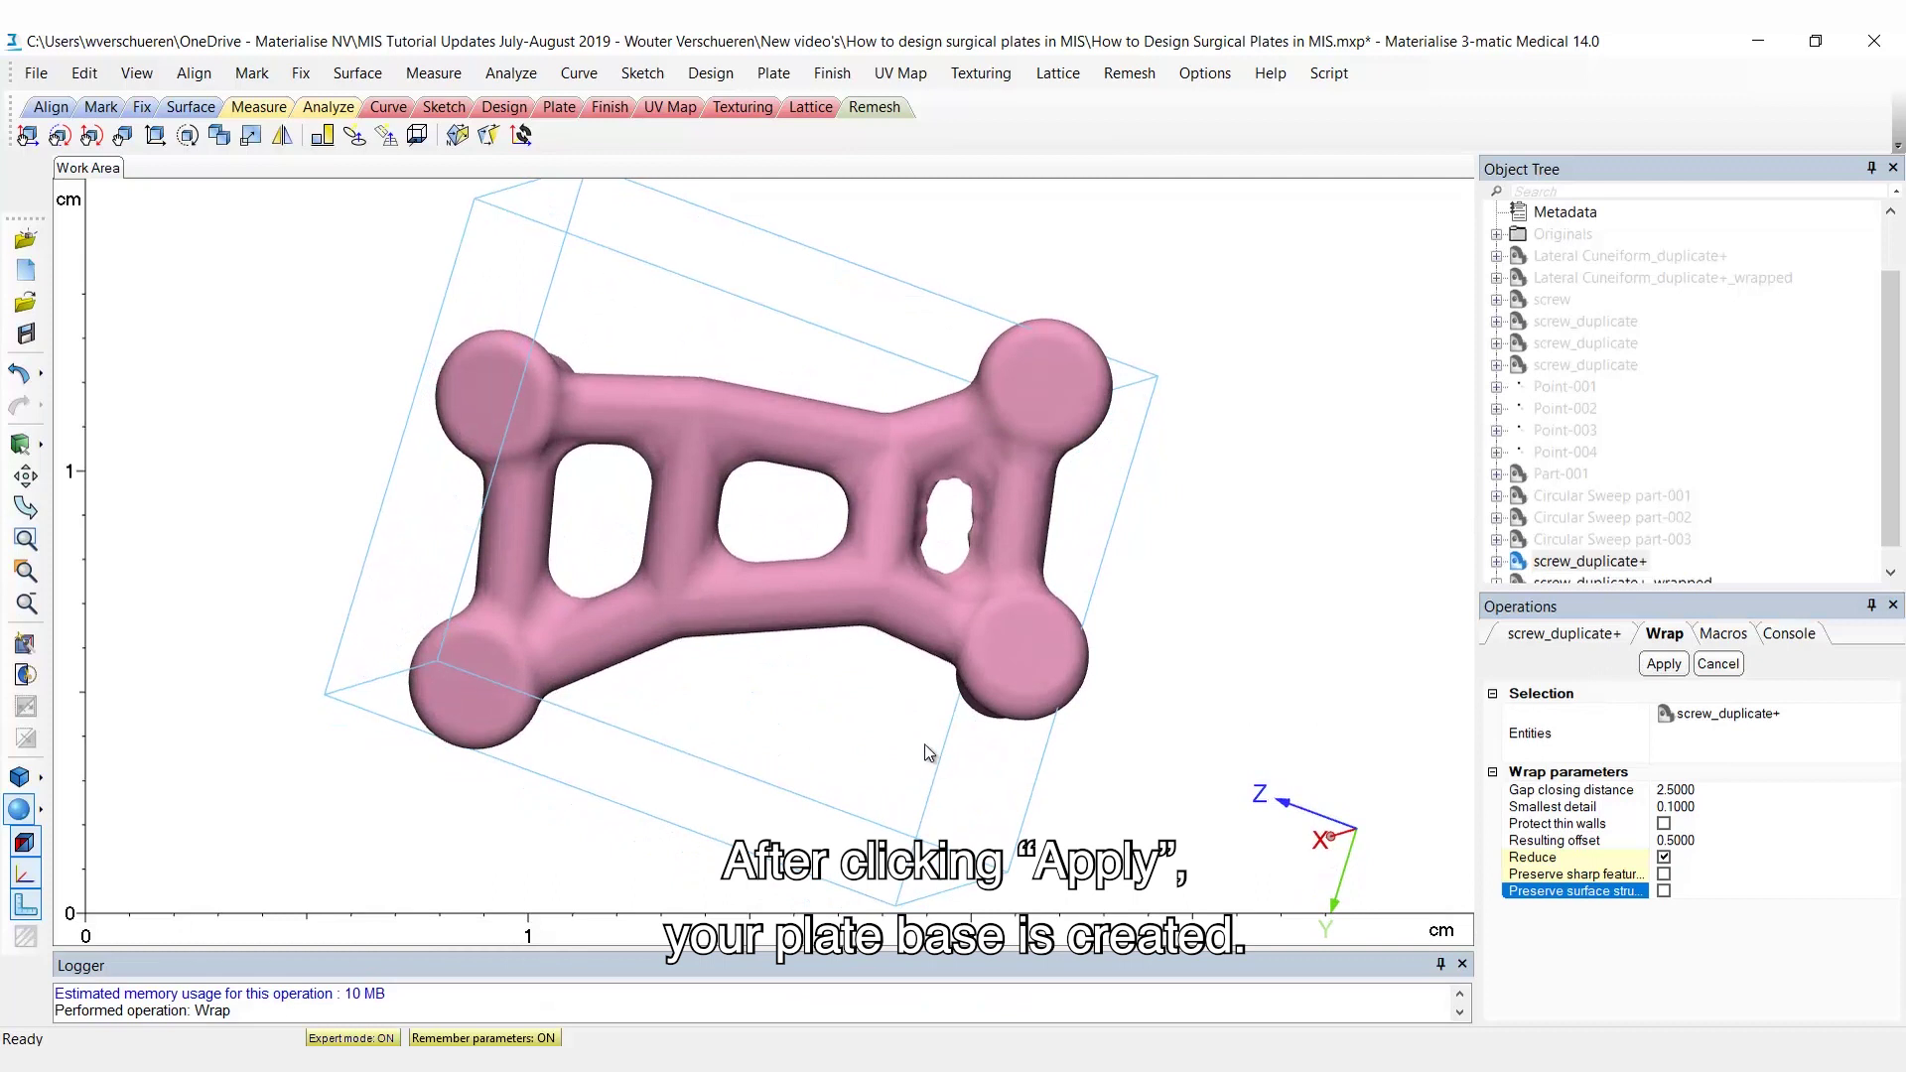
{"action": "scroll", "coordinate": [925, 743], "scroll_direction": "down", "scroll_amount": 4}
{"action": "right_click_drag", "start_coordinate": [925, 743], "coordinate": [923, 671]}
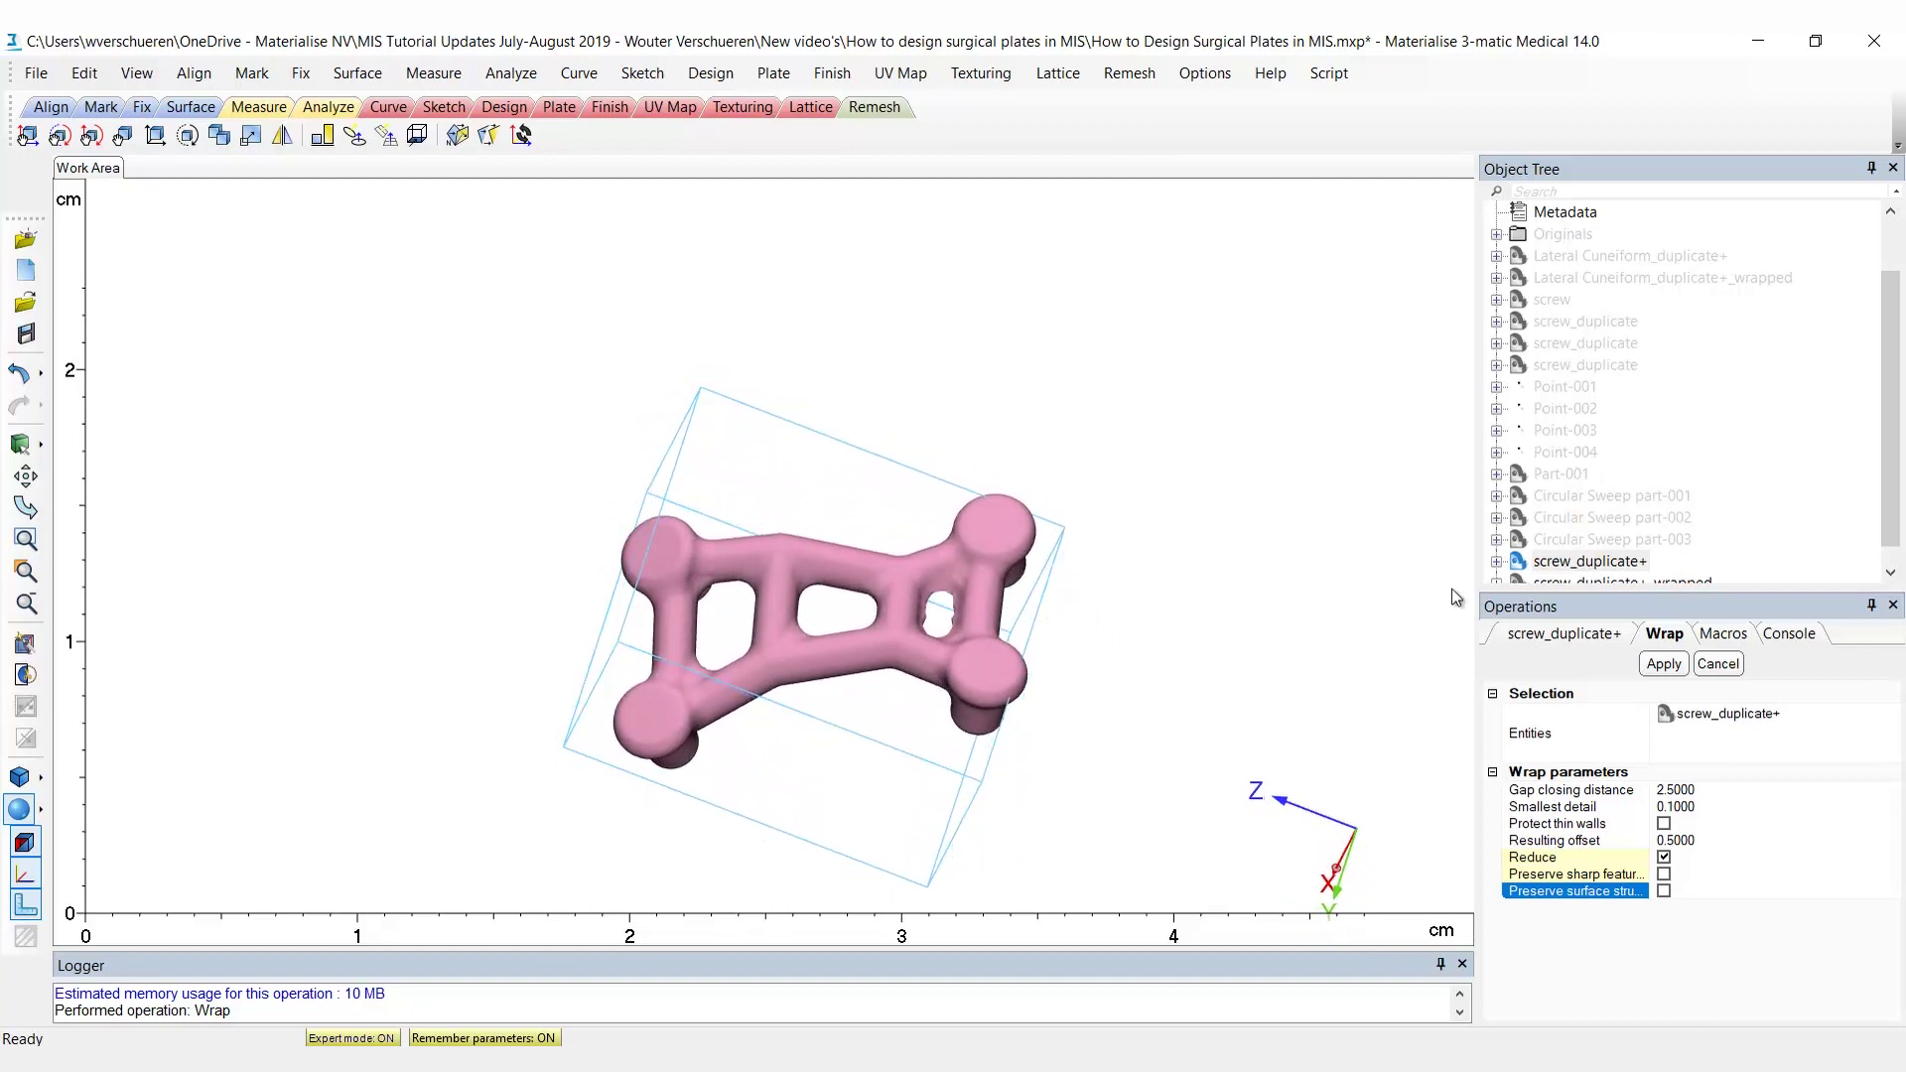
{"action": "scroll", "coordinate": [1580, 521], "scroll_direction": "down", "scroll_amount": 1}
{"action": "right_click", "coordinate": [1581, 539]}
{"action": "left_click", "coordinate": [1624, 599]}
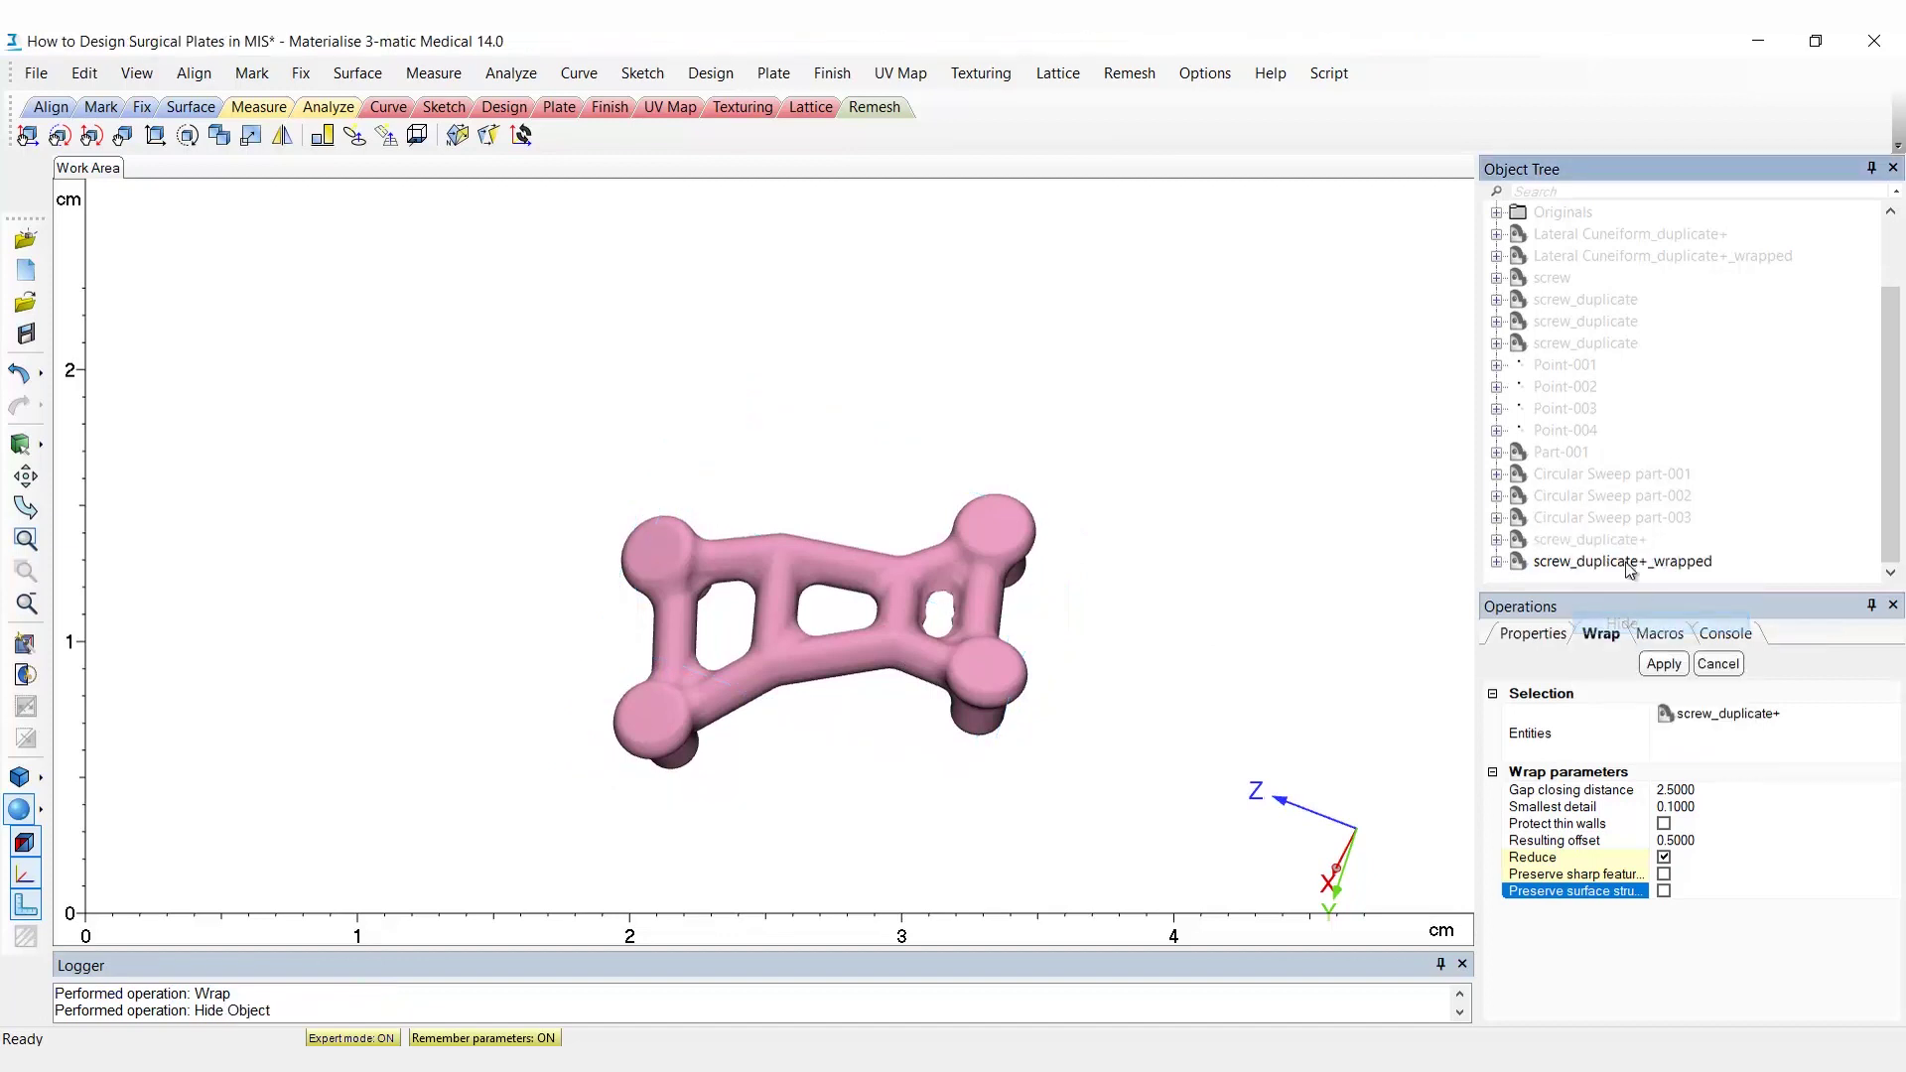
Step: Show the combined bone part Lateral Cuneiform_duplicate+ with high transparency and examine how the wrapped plate sits on it
{"action": "scroll", "coordinate": [1598, 459], "scroll_direction": "up", "scroll_amount": 1}
{"action": "right_click", "coordinate": [1597, 301]}
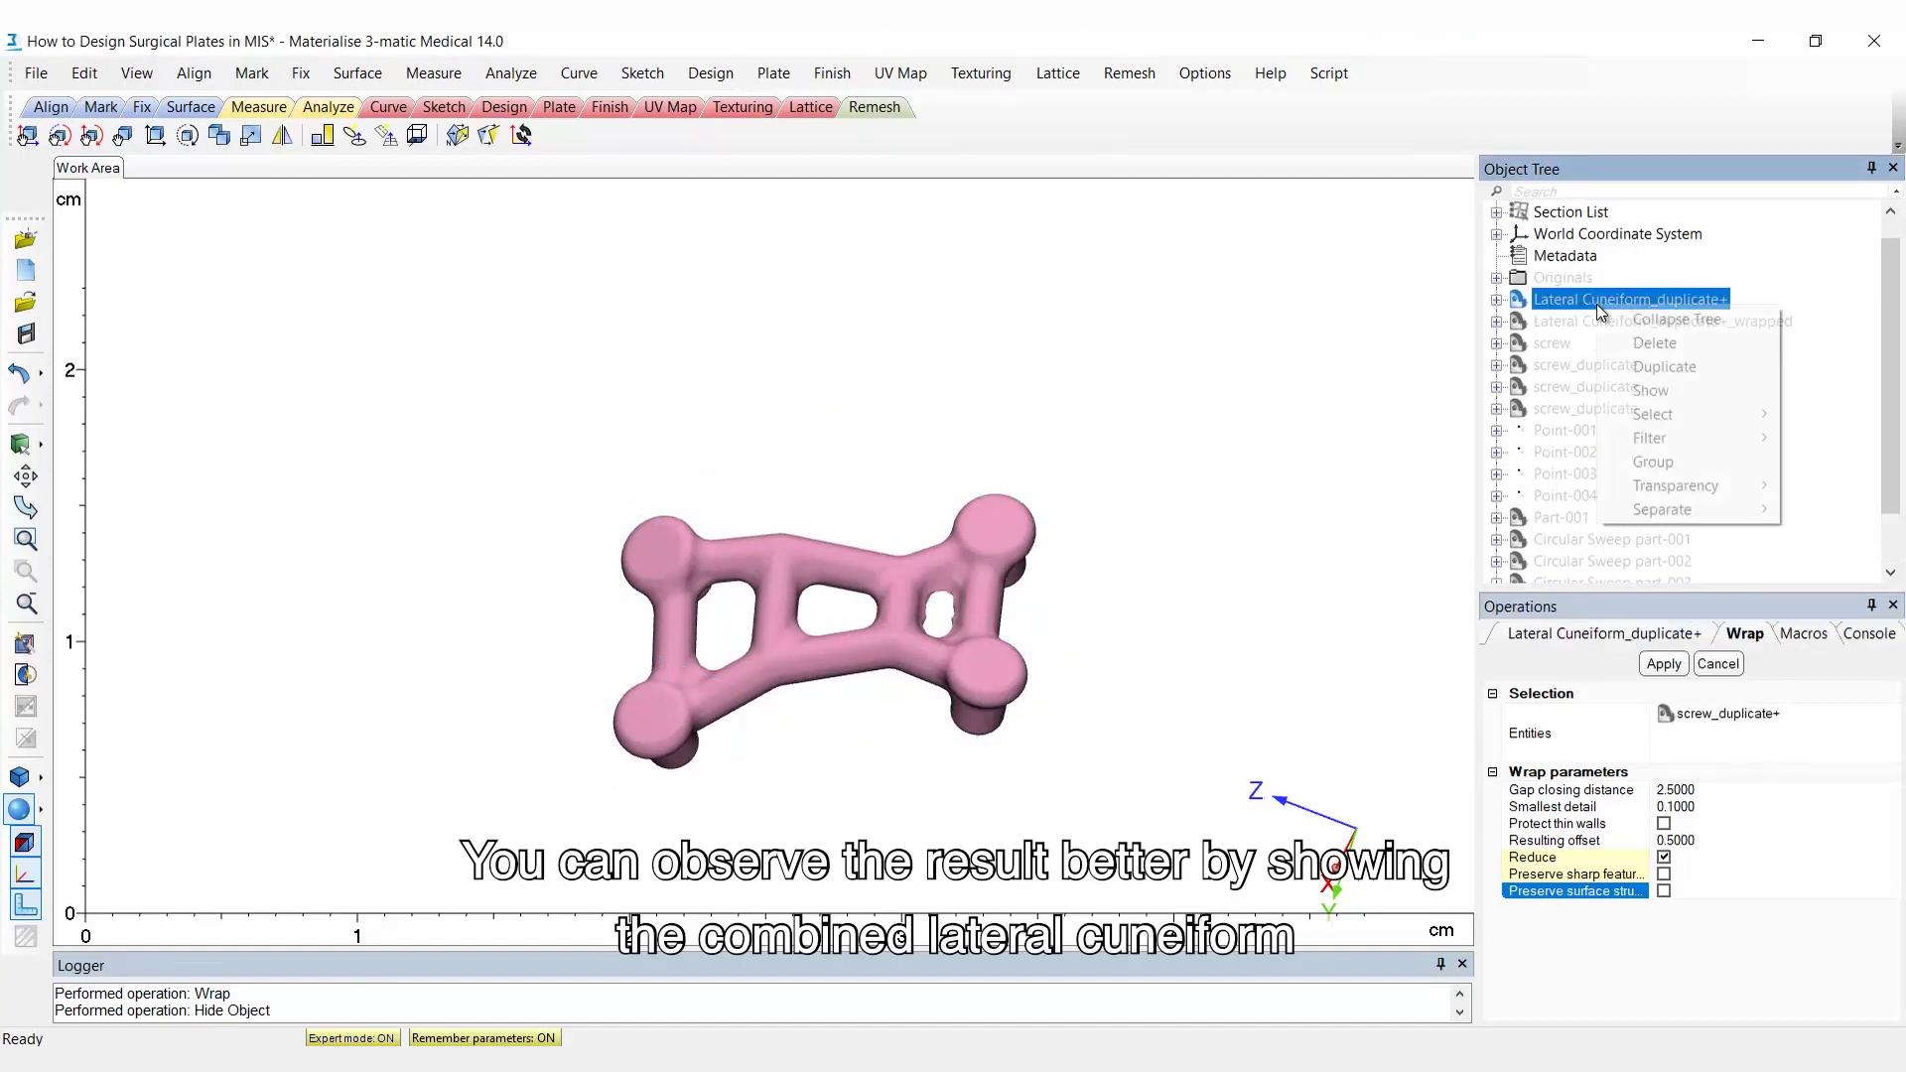
{"action": "left_click", "coordinate": [1628, 394]}
{"action": "right_click_drag", "start_coordinate": [1217, 644], "coordinate": [1160, 435]}
{"action": "right_click", "coordinate": [1612, 311]}
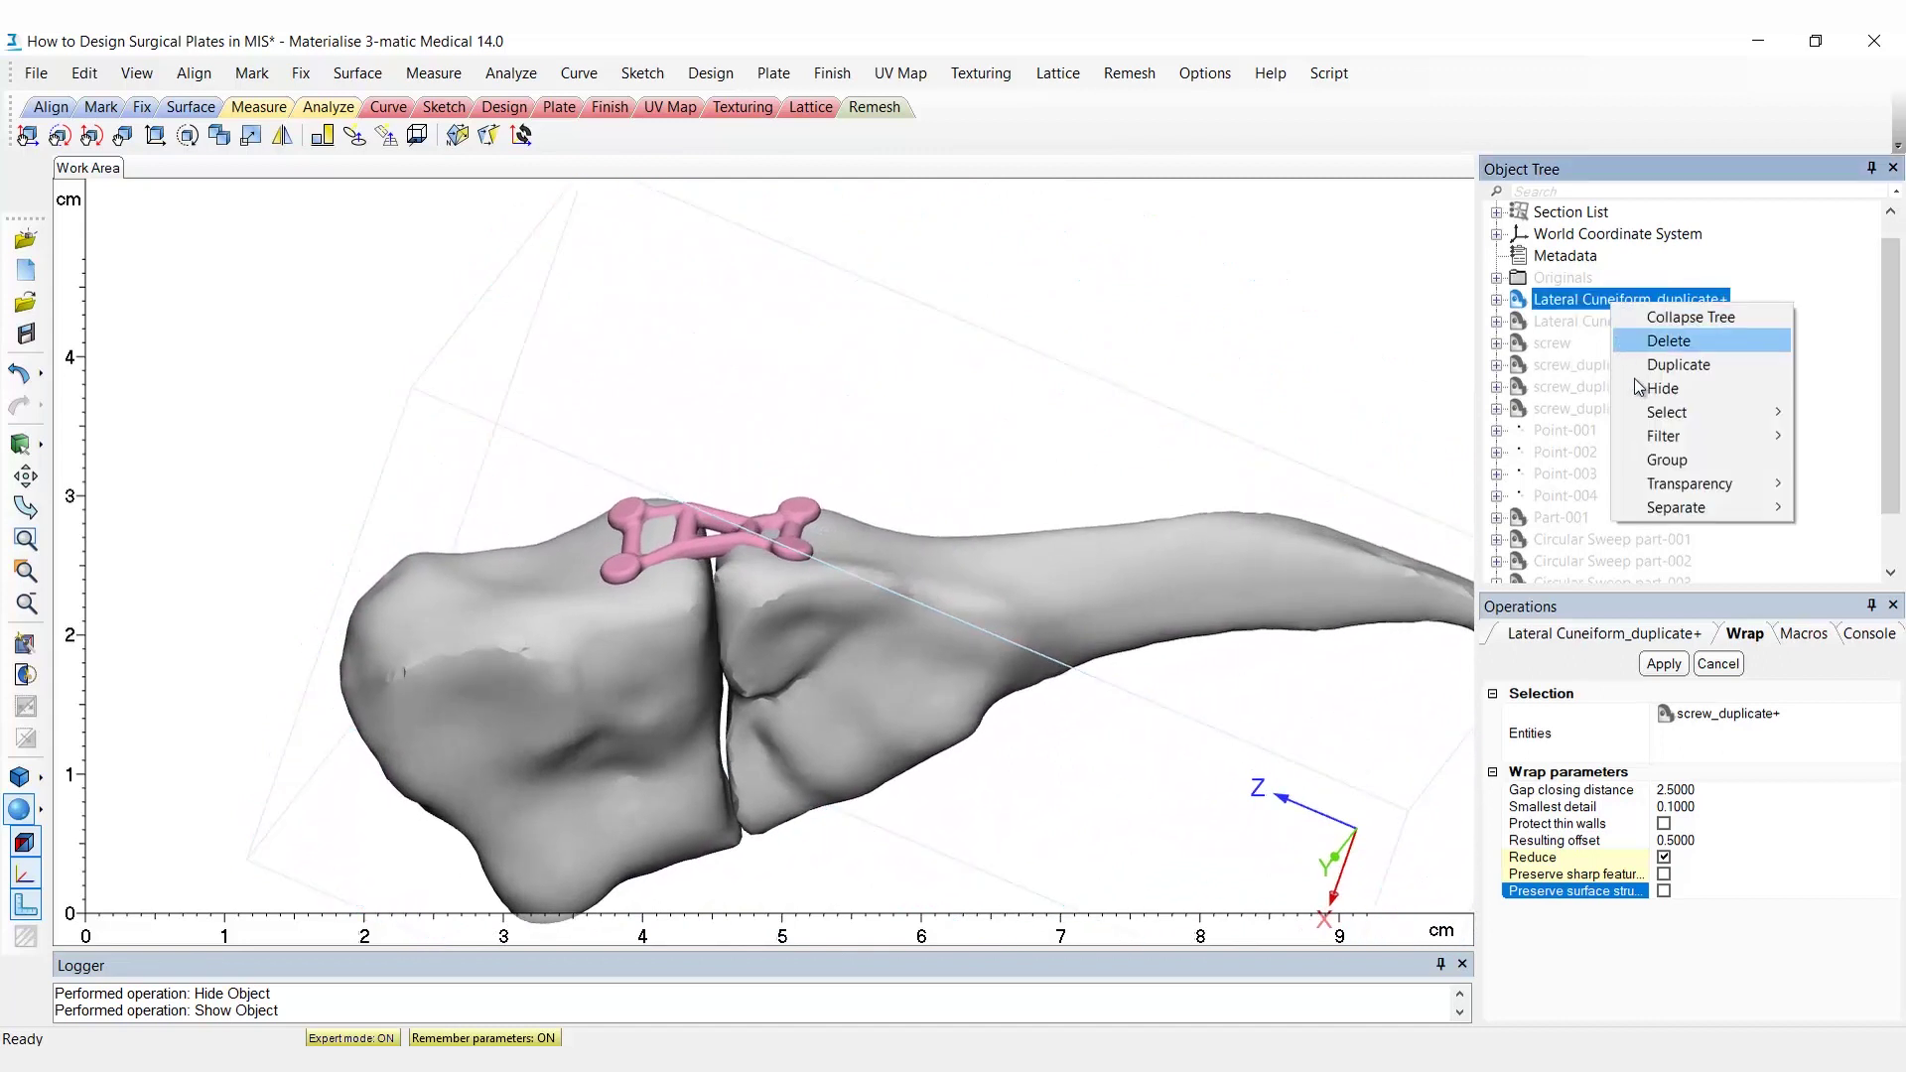
{"action": "mouse_move", "coordinate": [1690, 483]}
{"action": "left_click", "coordinate": [1557, 546]}
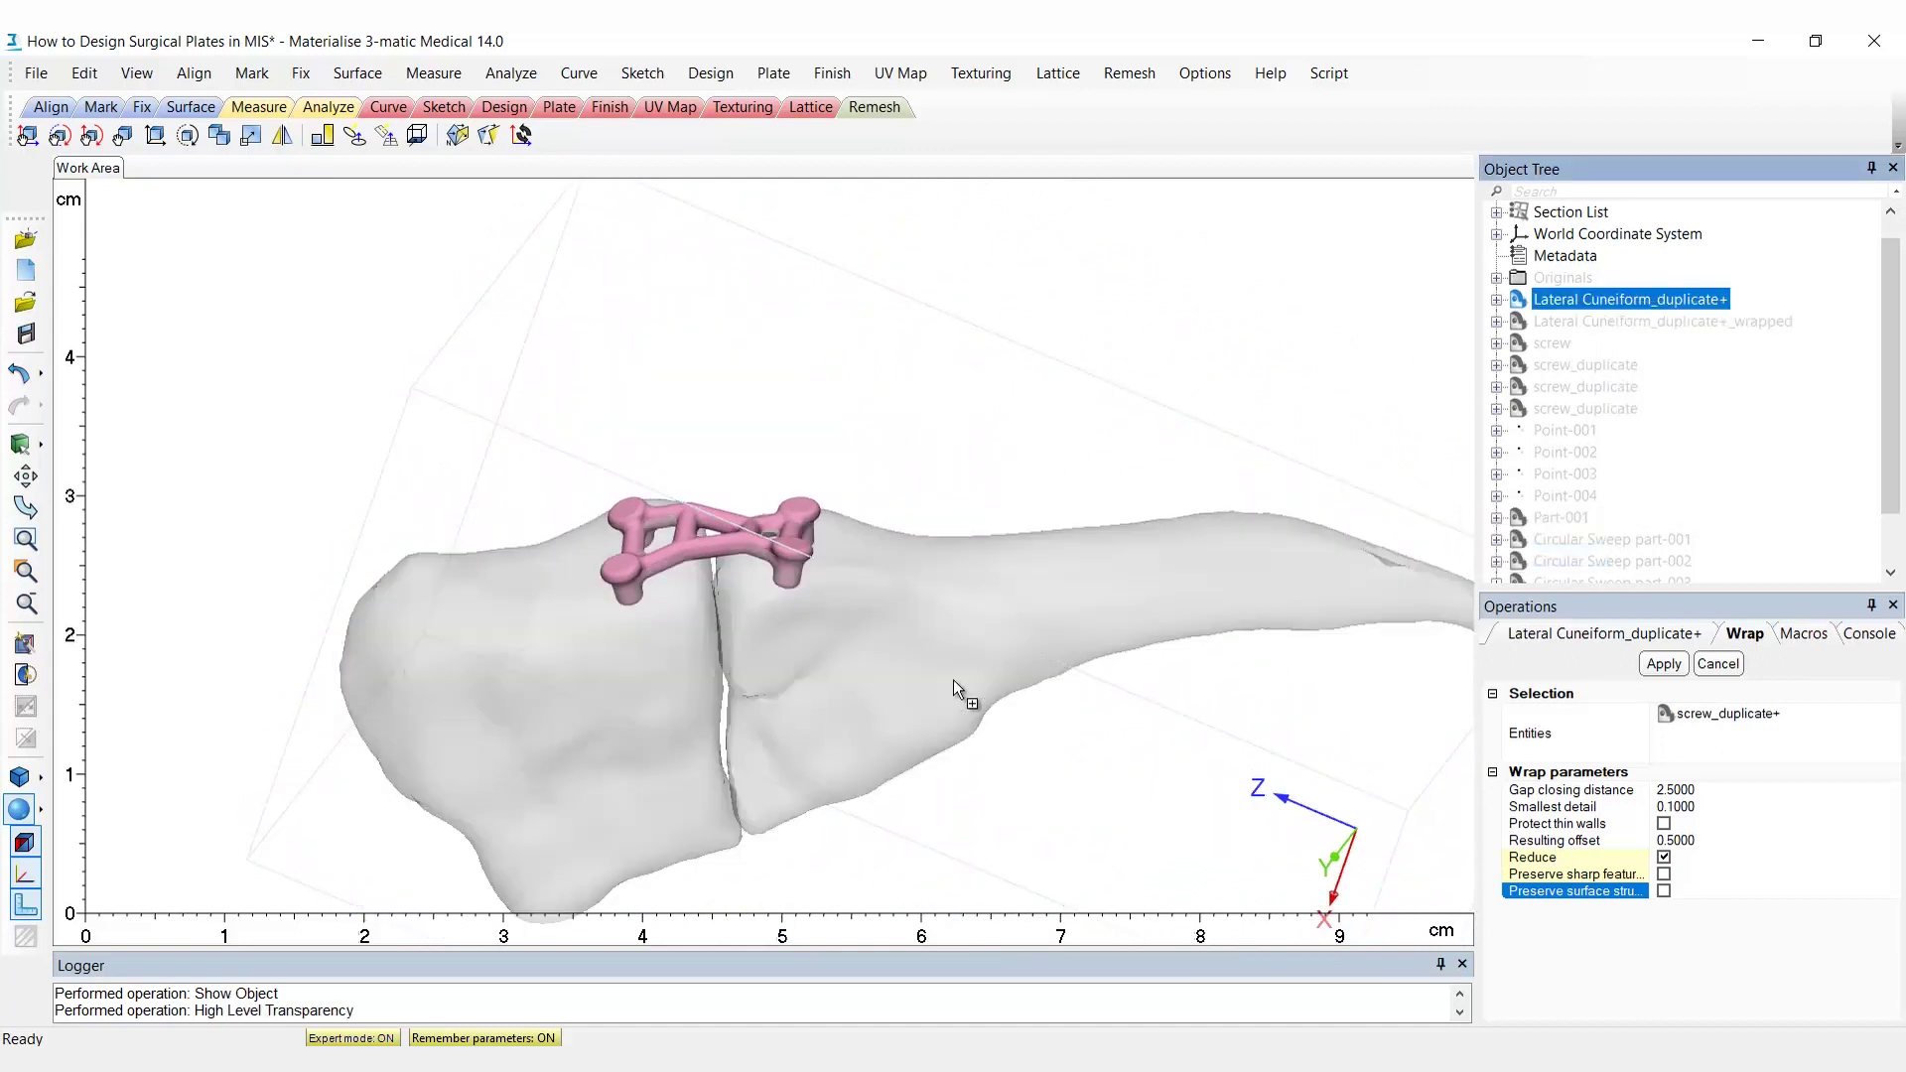
{"action": "right_click_drag", "start_coordinate": [952, 636], "coordinate": [959, 597]}
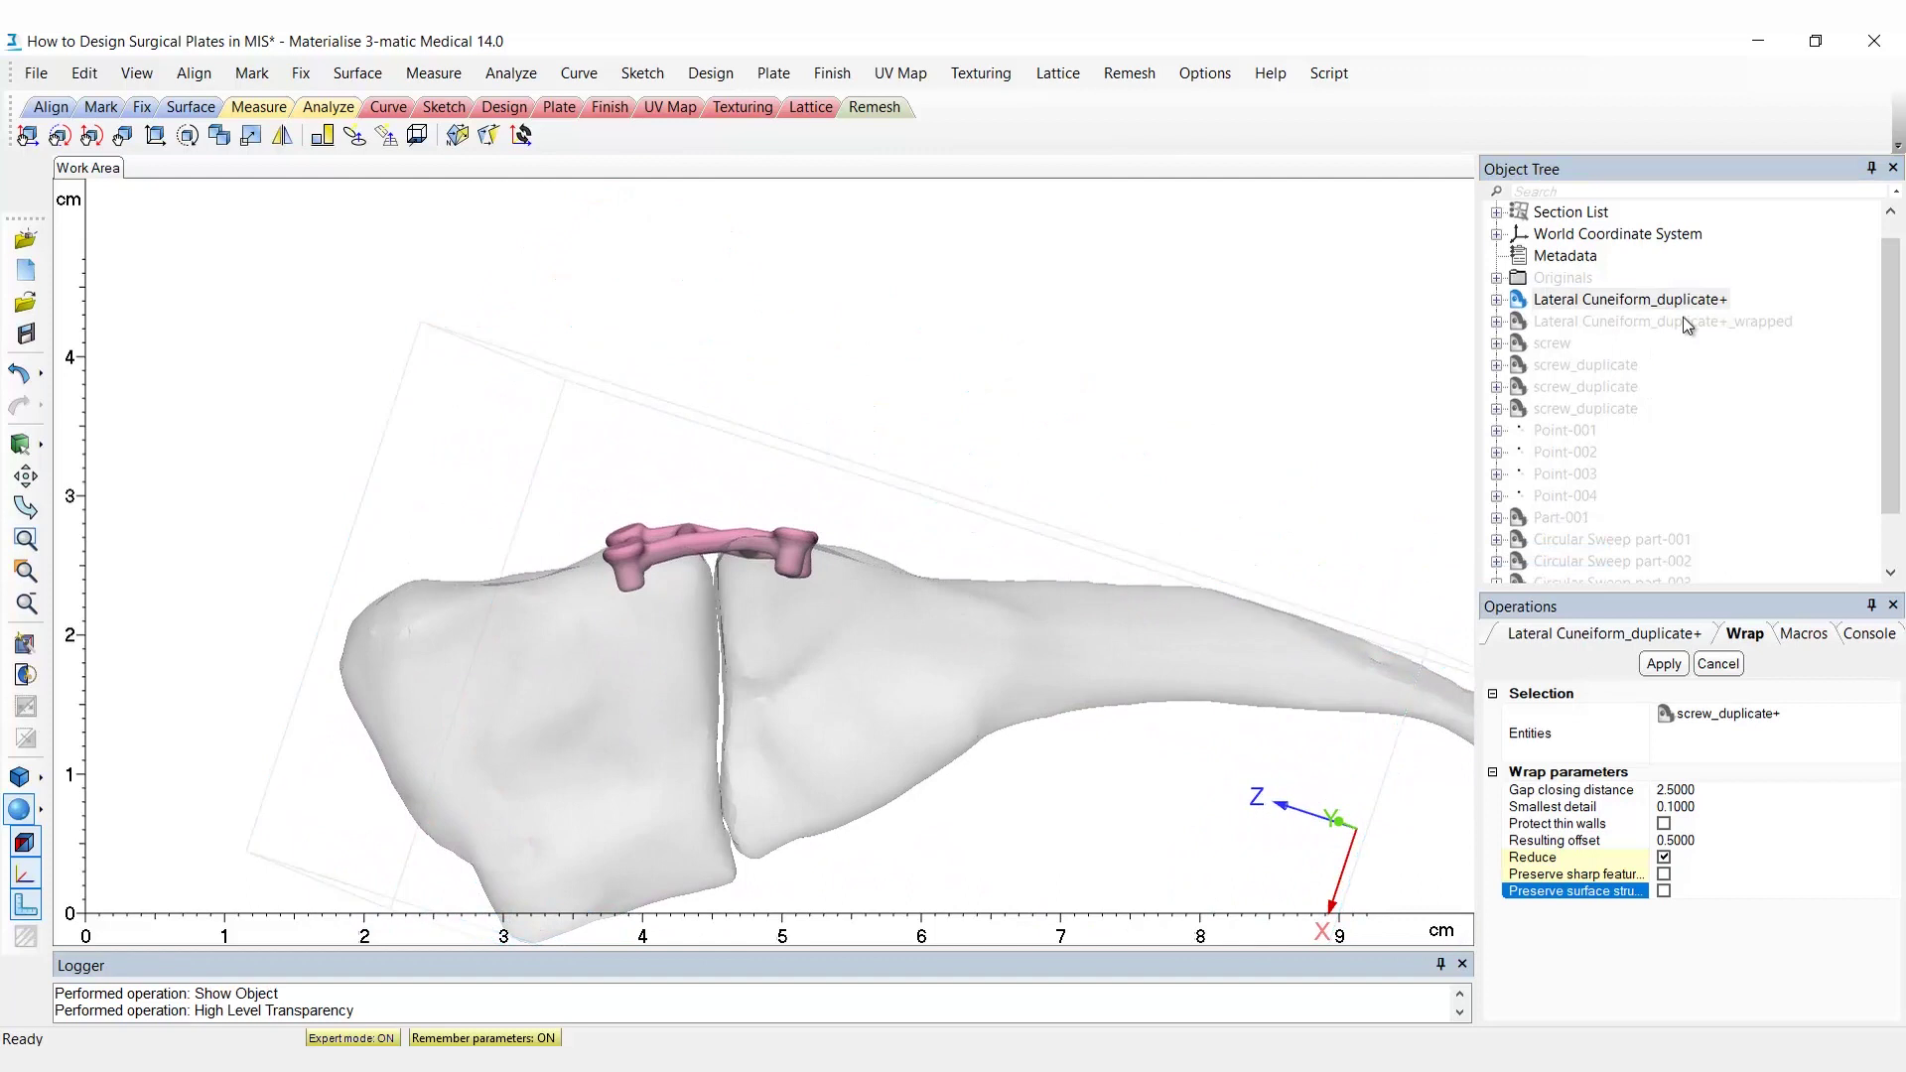
Step: Hide the transparent bone part Lateral Cuneiform_duplicate+ again and examine the wrapped plate on its own
{"action": "right_click", "coordinate": [1664, 300]}
{"action": "left_click", "coordinate": [1683, 393]}
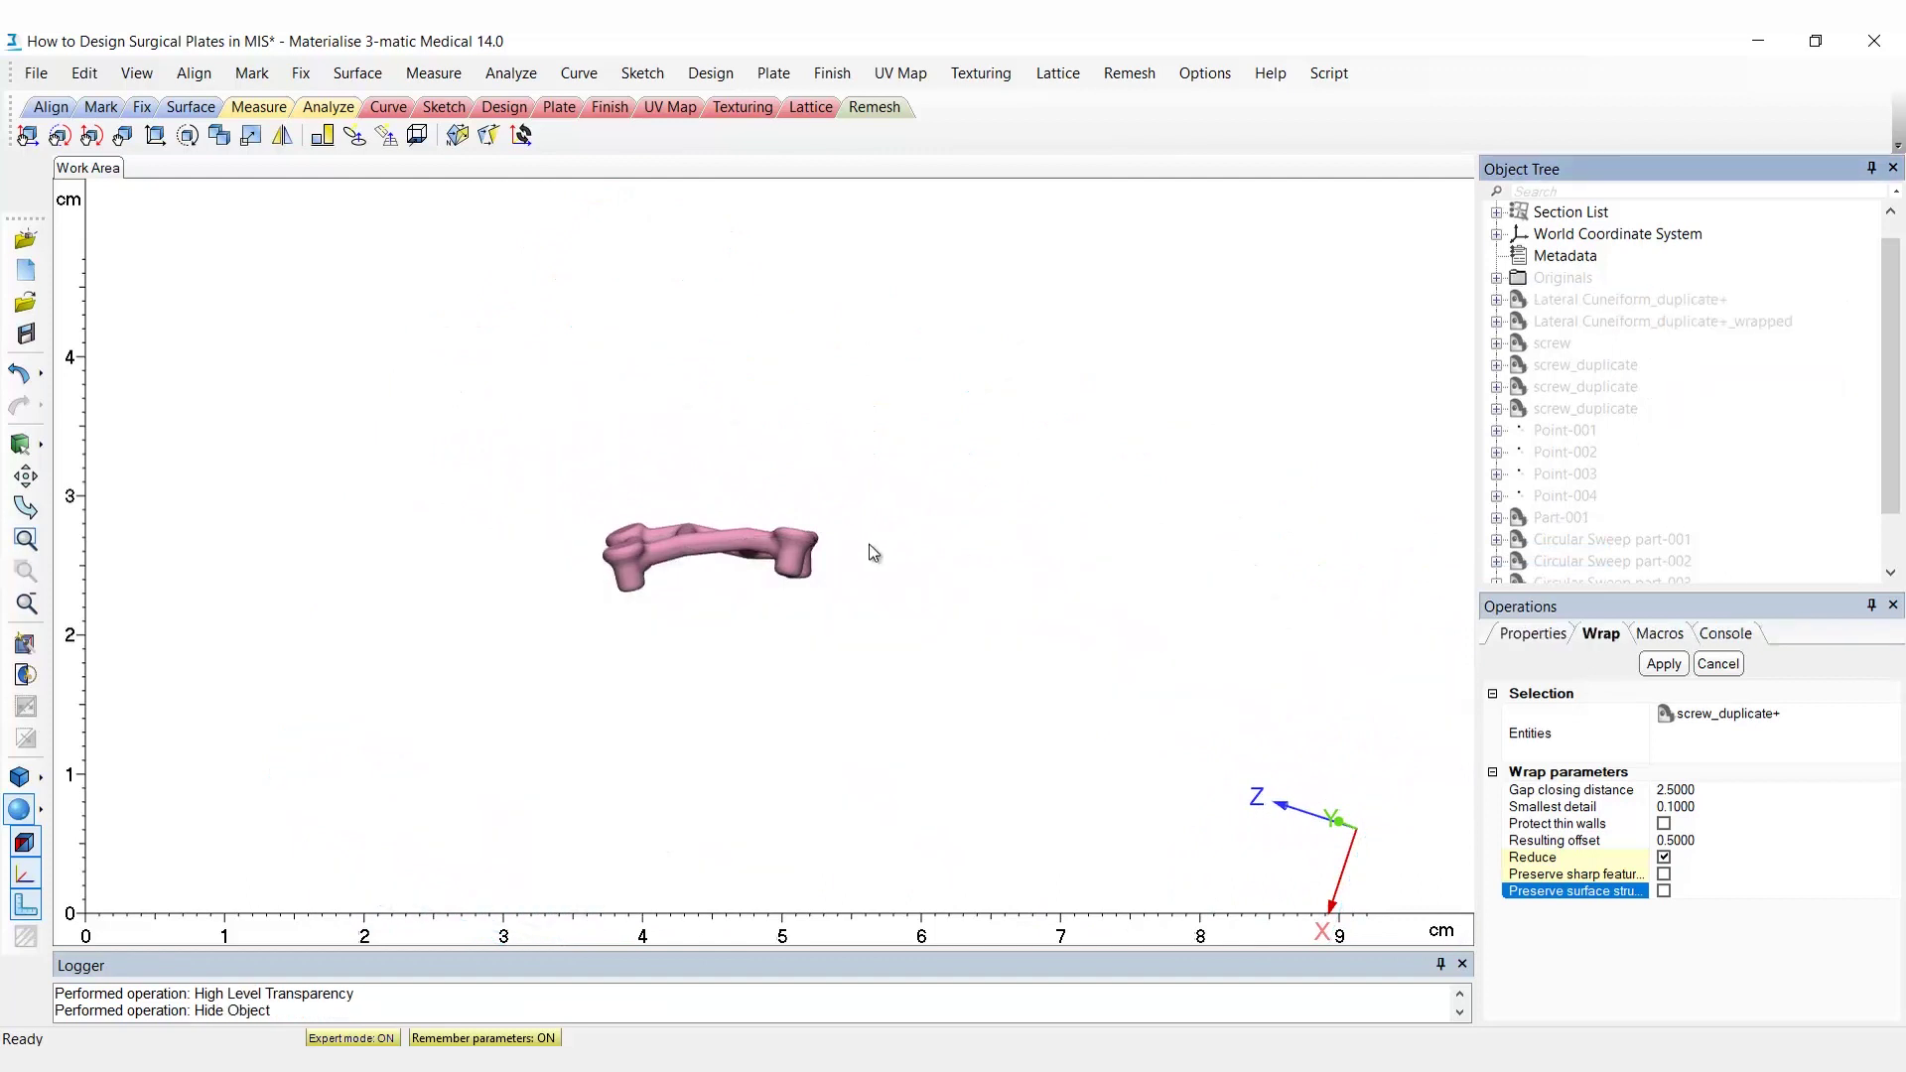
{"action": "right_click_drag", "start_coordinate": [872, 549], "coordinate": [751, 638]}
{"action": "scroll", "coordinate": [773, 537], "scroll_direction": "up", "scroll_amount": 3}
{"action": "middle_click_drag", "start_coordinate": [773, 537], "coordinate": [772, 629]}
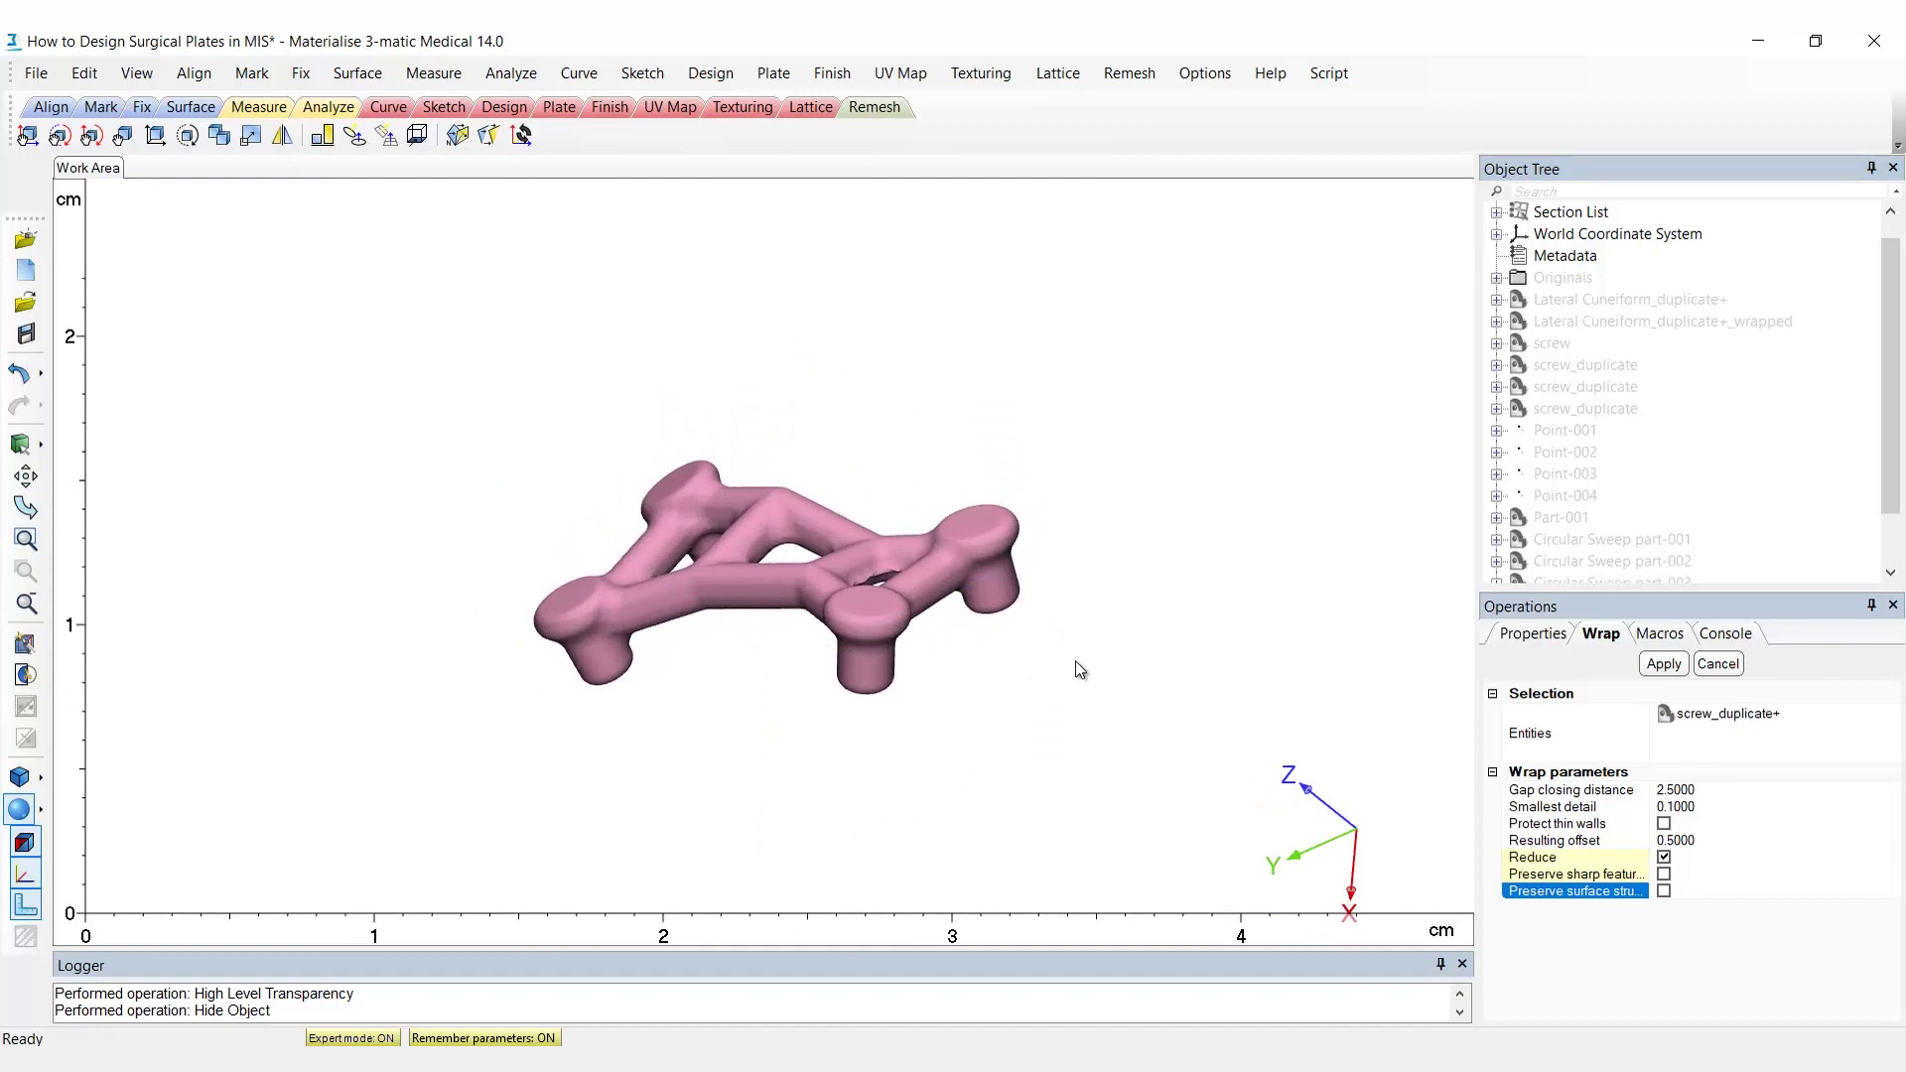
Step: Subtract Lateral Cuneiform_duplicate+_wrapped from screw_duplicate+_wrapped with a Boolean Subtraction that creates a new part
{"action": "left_click", "coordinate": [711, 73]}
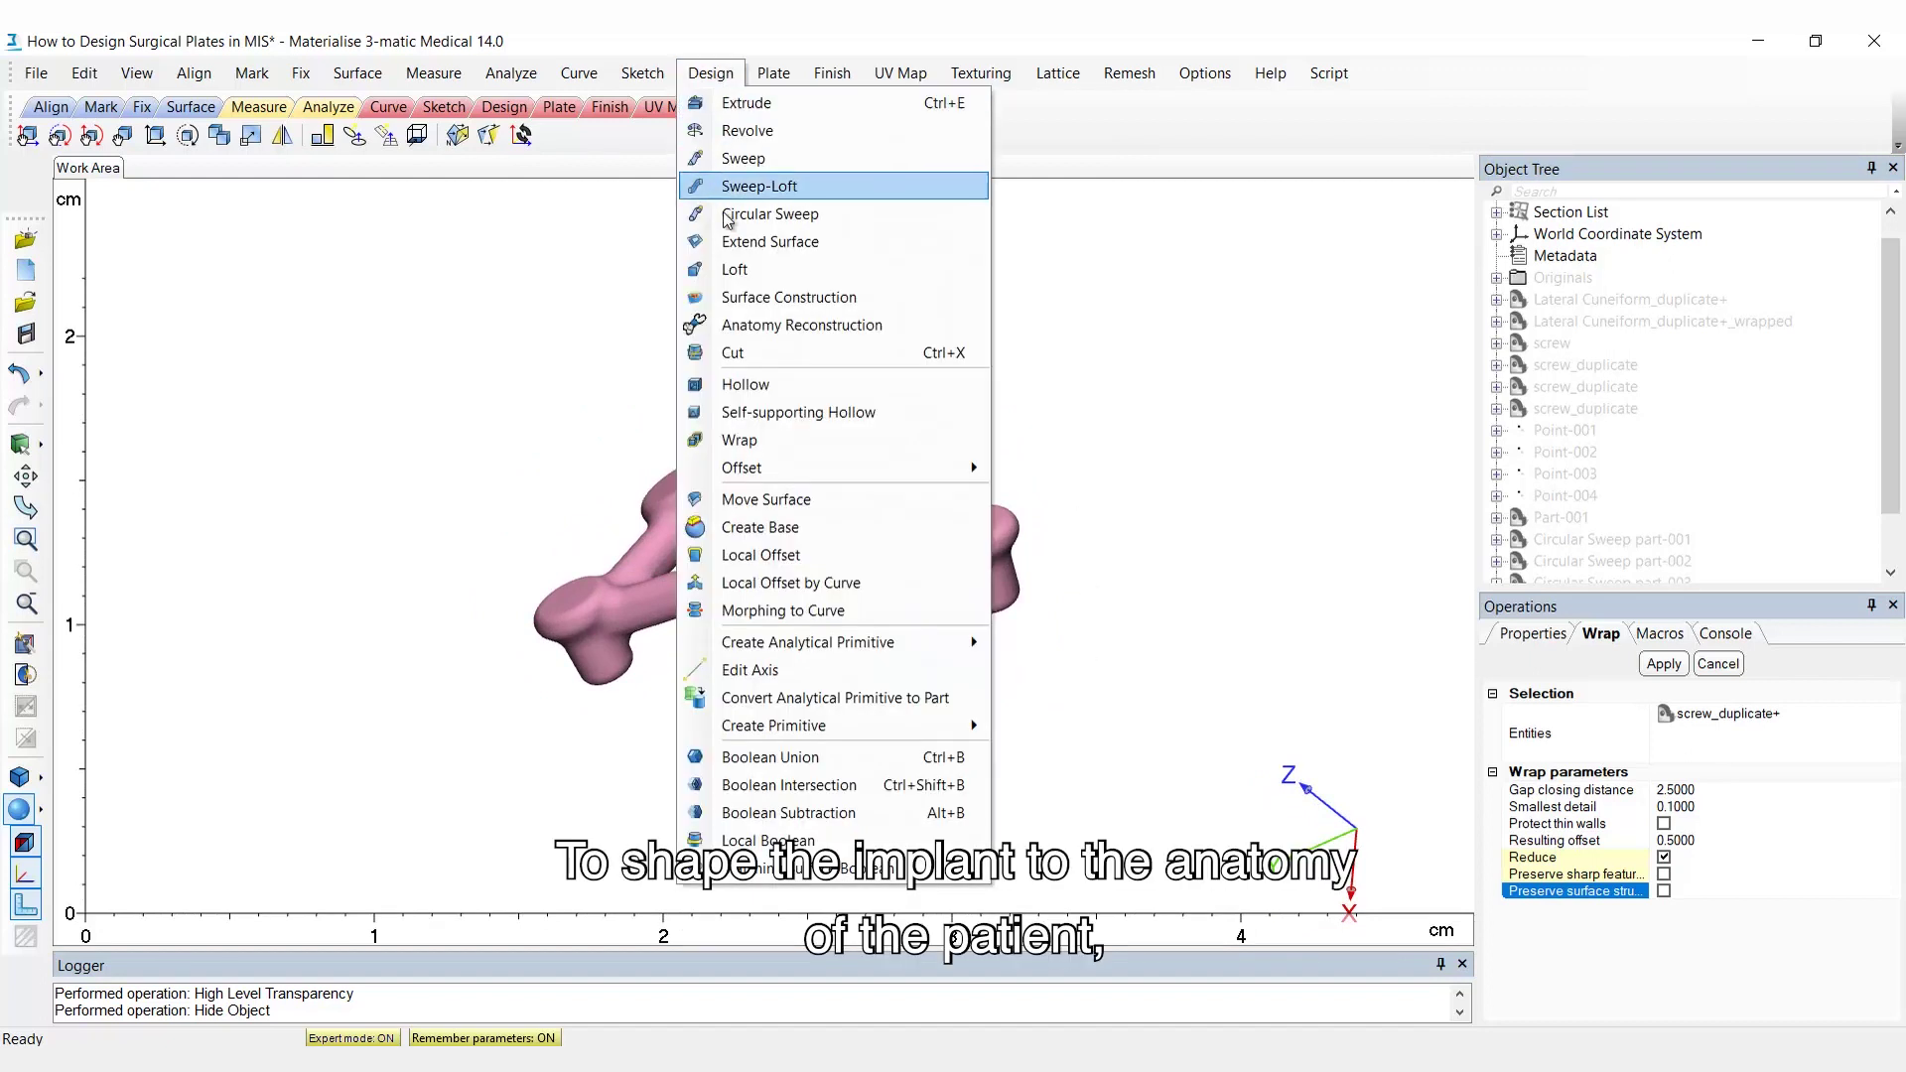
{"action": "left_click", "coordinate": [849, 813]}
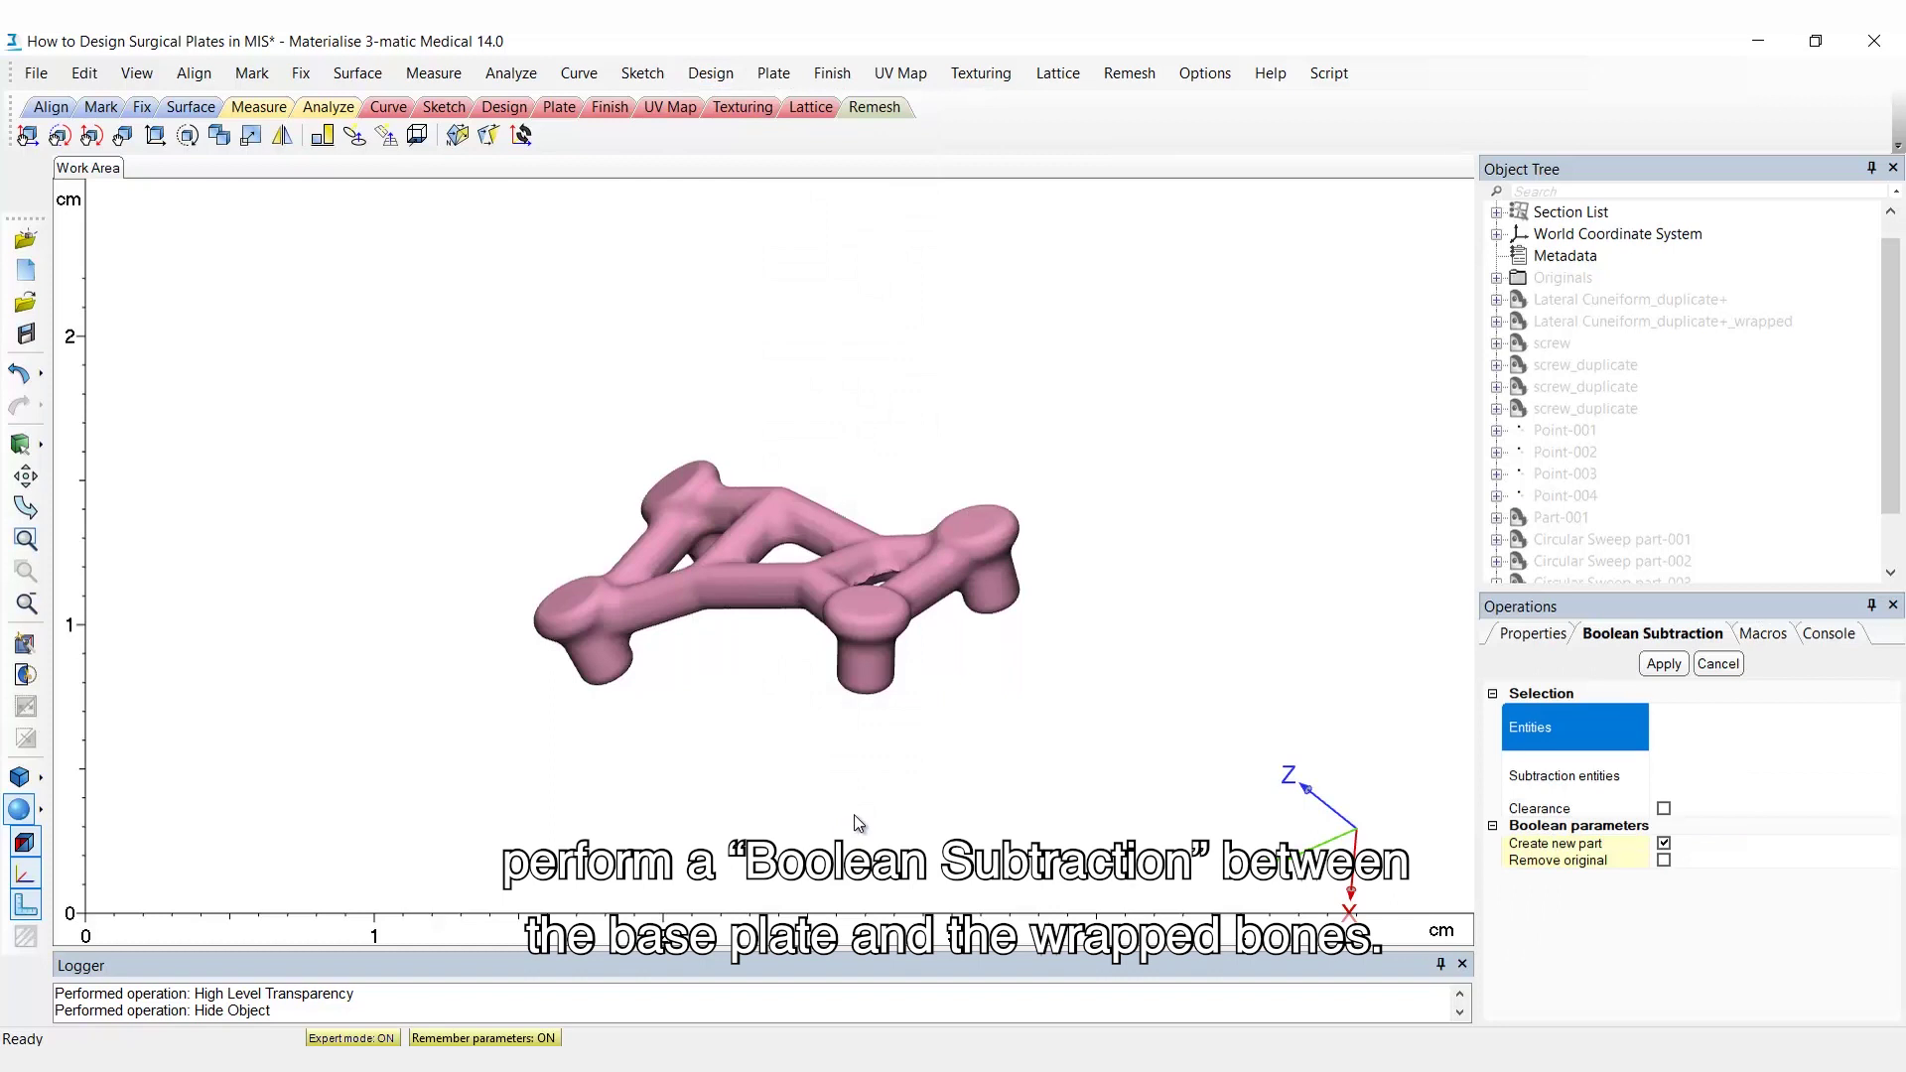
{"action": "scroll", "coordinate": [1589, 526], "scroll_direction": "down", "scroll_amount": 1}
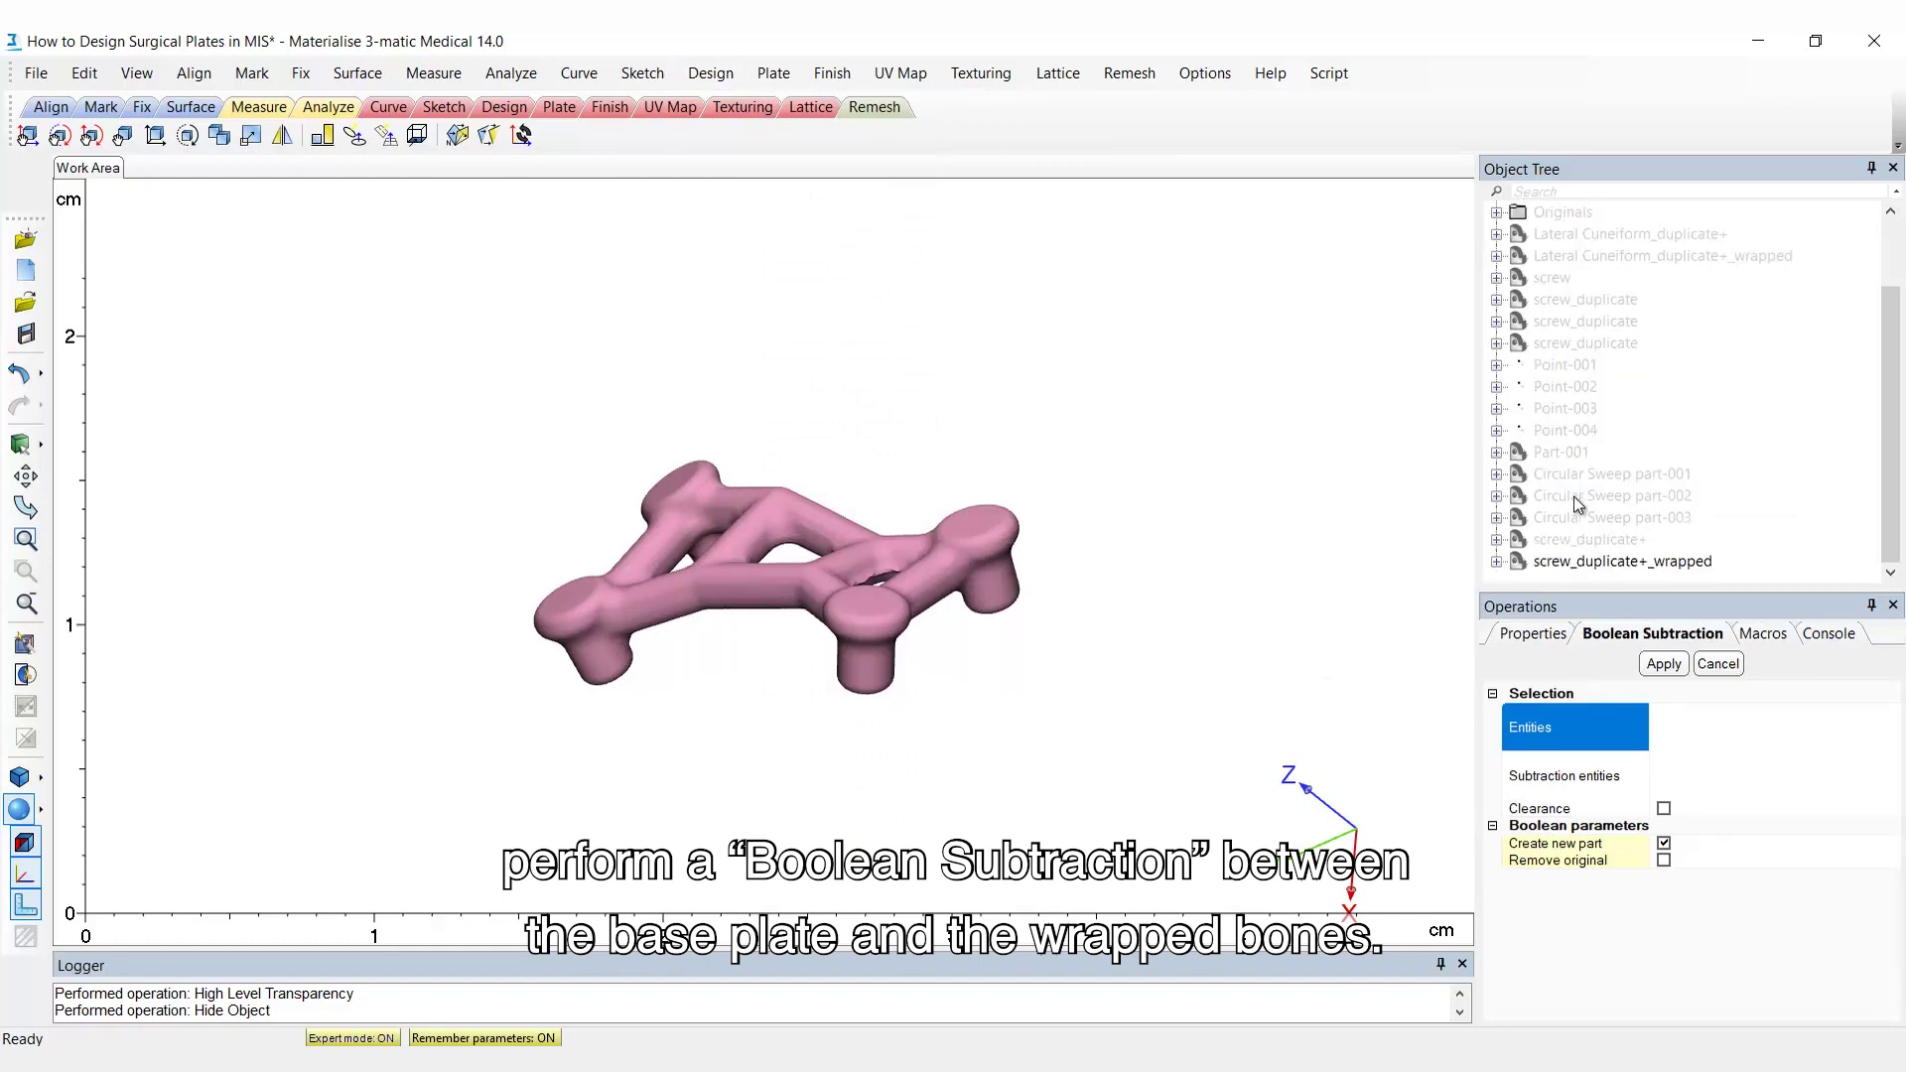
{"action": "left_click", "coordinate": [1599, 562]}
{"action": "left_click", "coordinate": [1633, 790]}
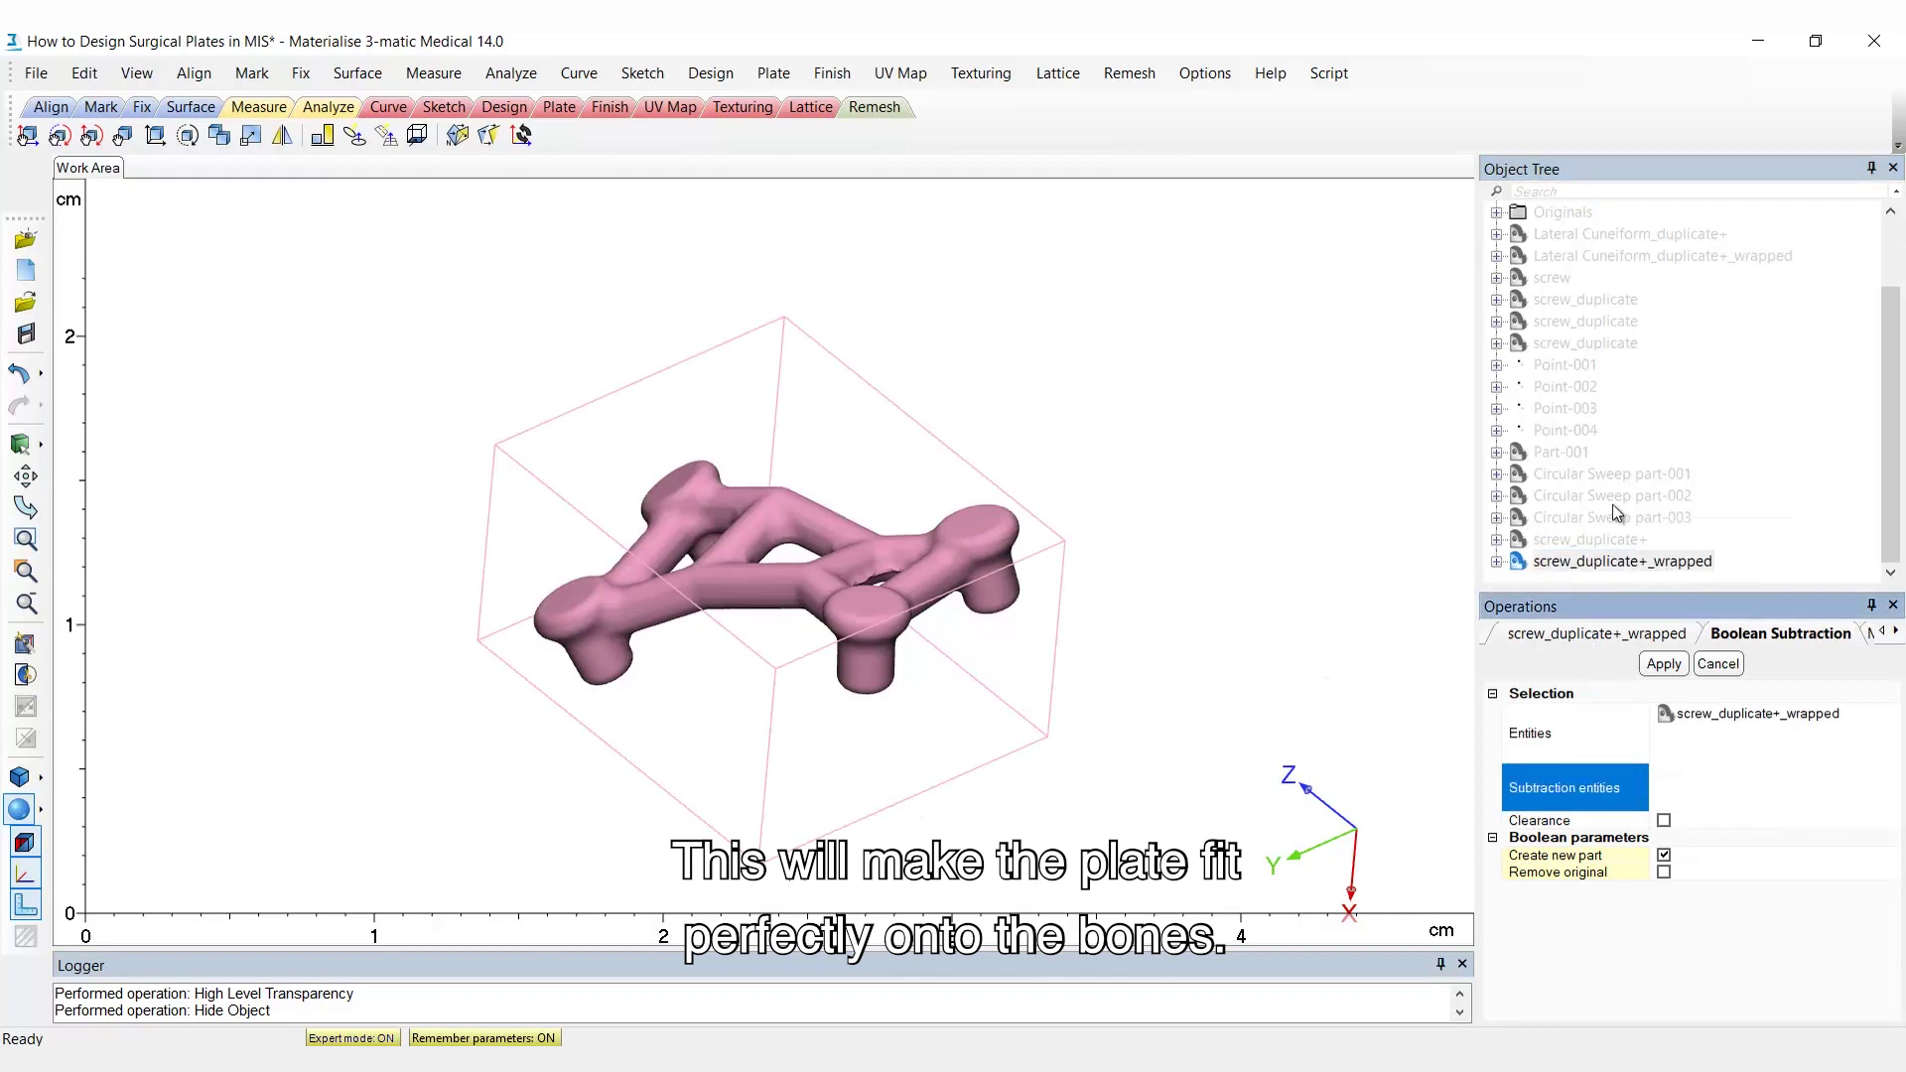
{"action": "left_click", "coordinate": [1631, 260]}
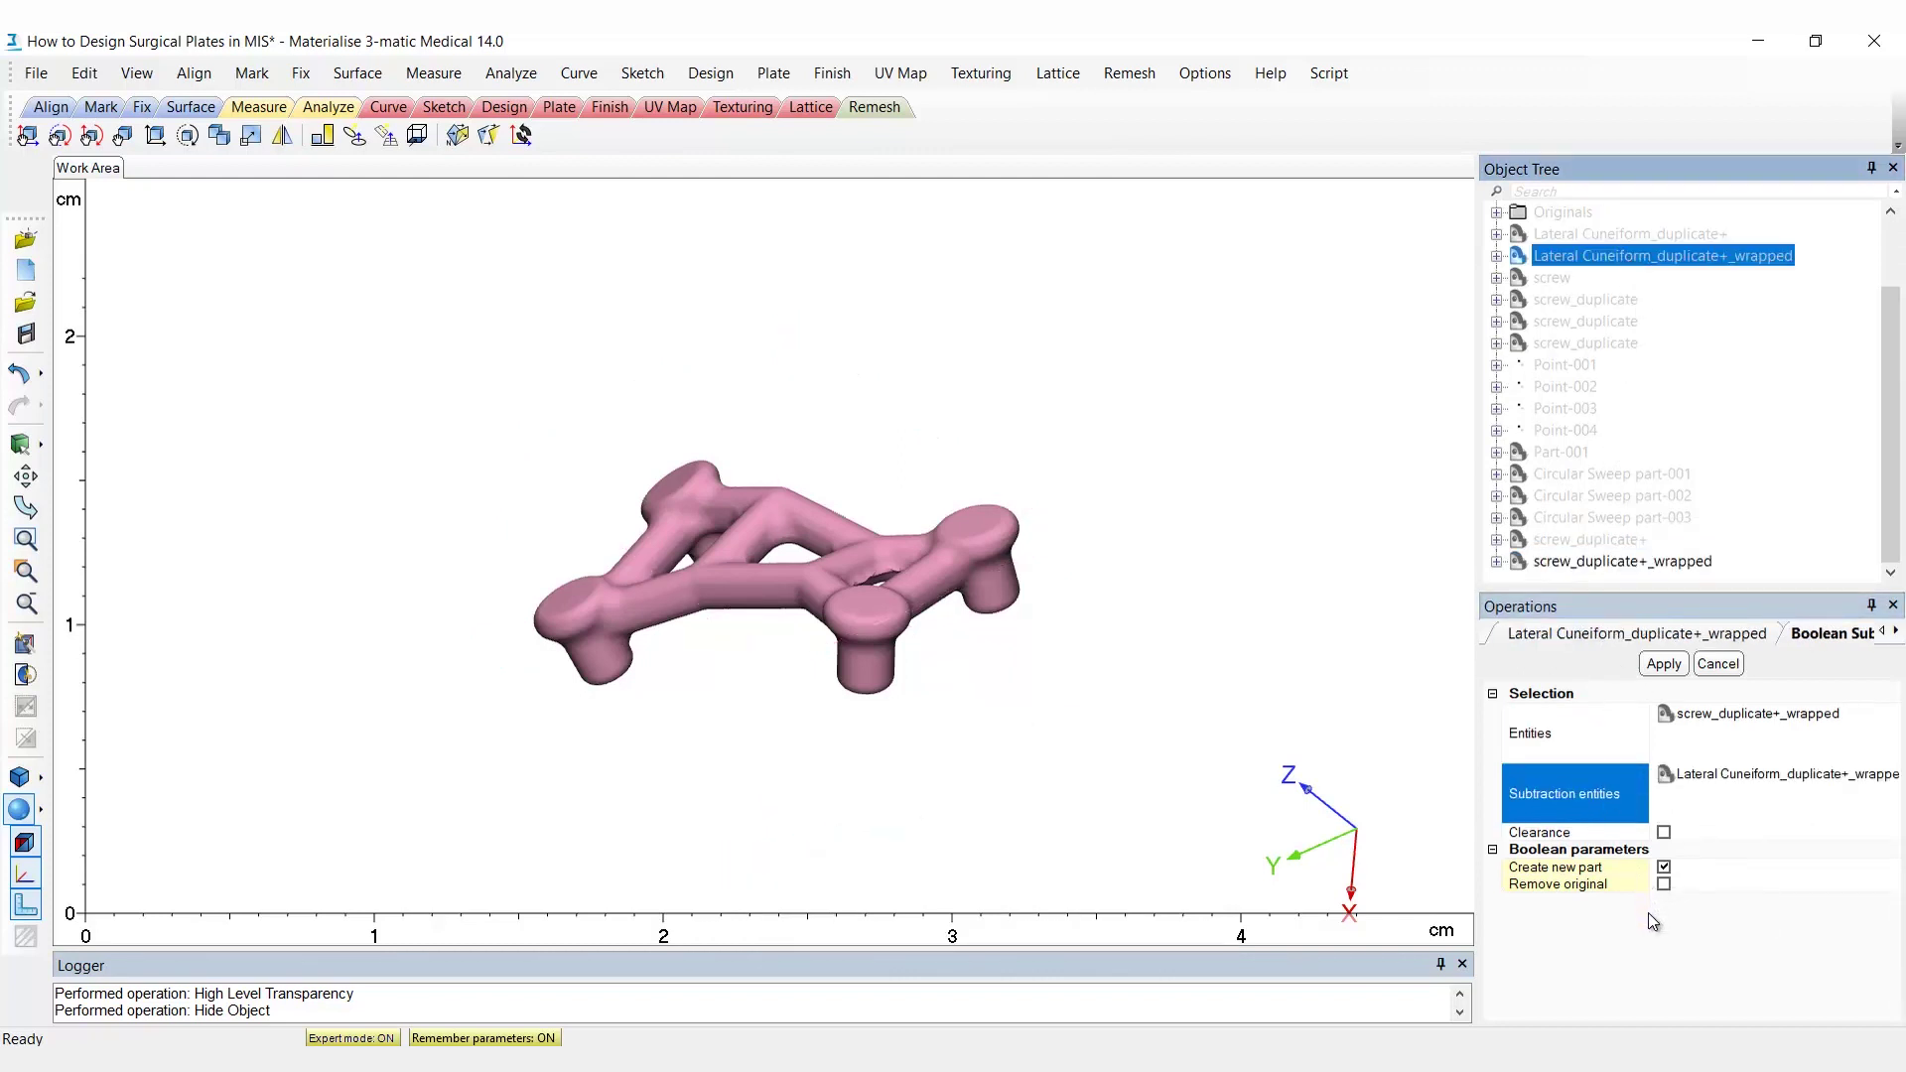
{"action": "left_click", "coordinate": [1666, 665]}
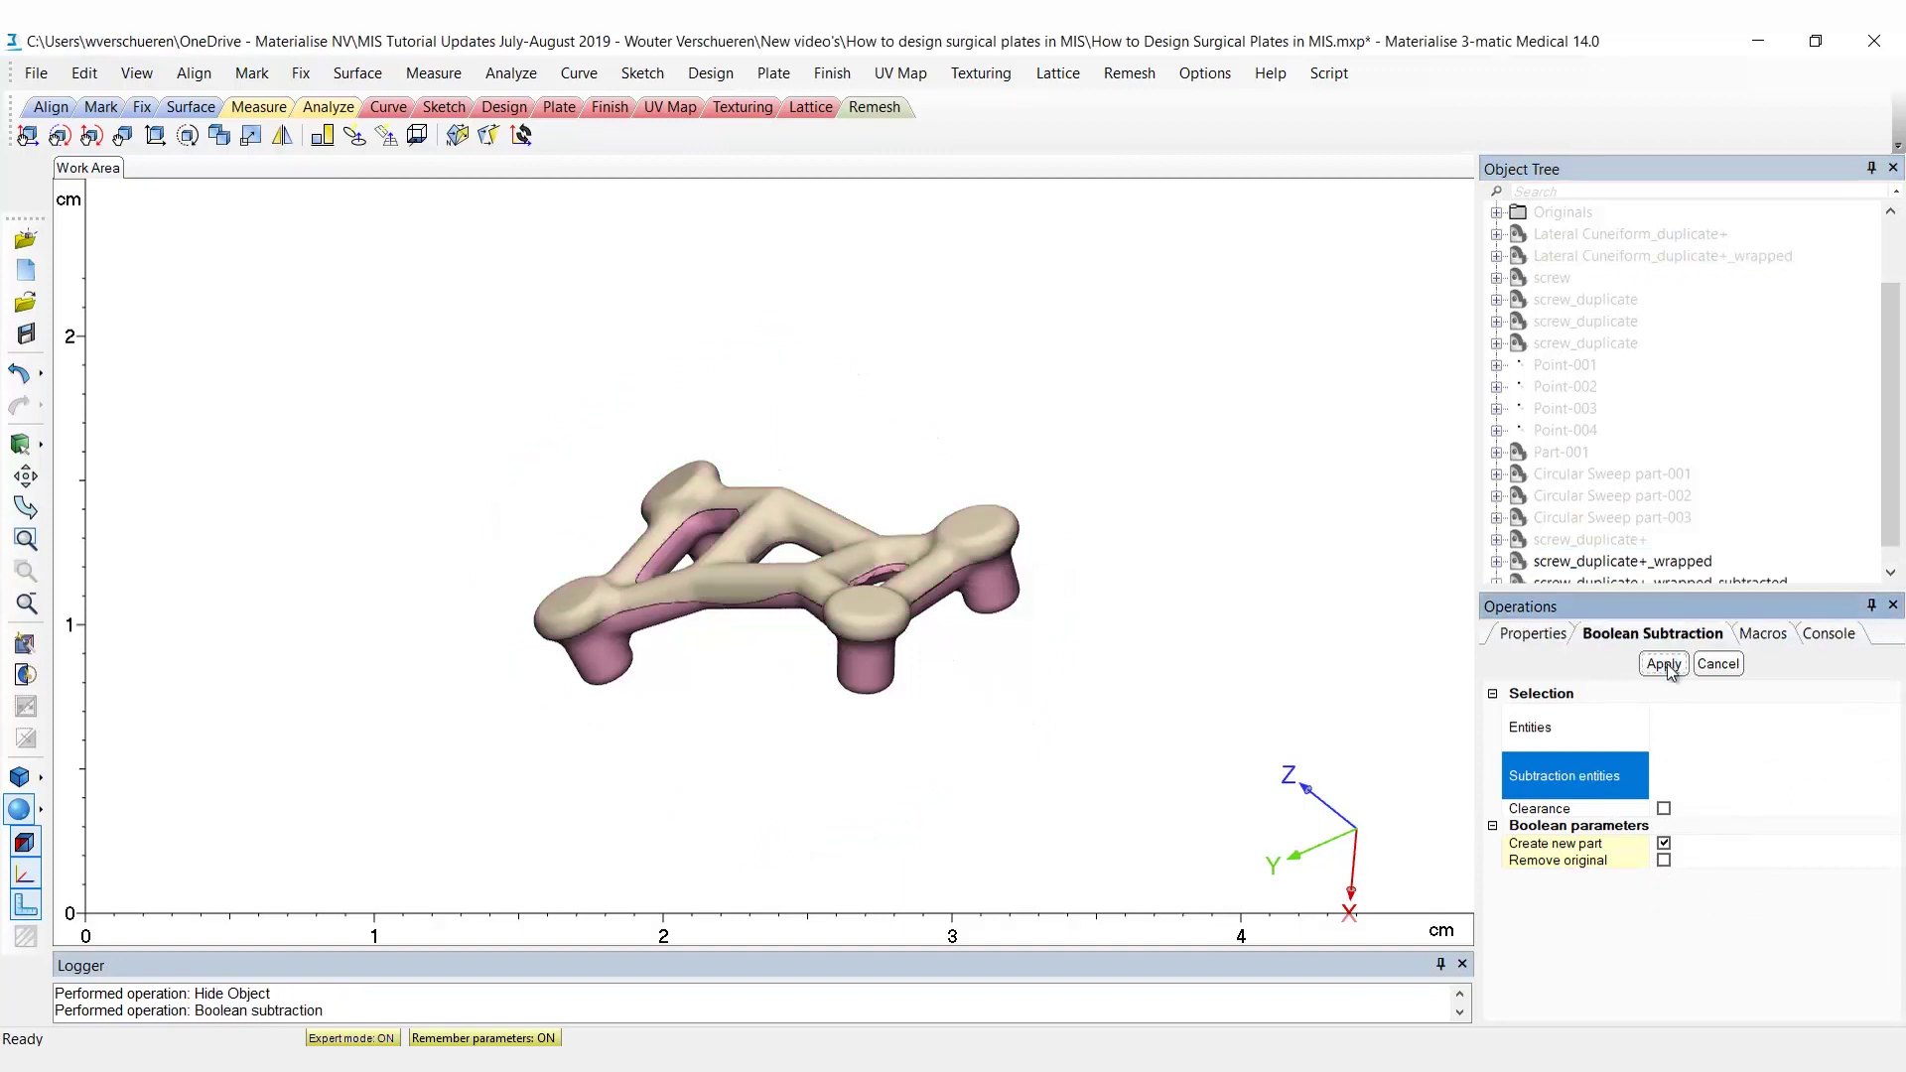
Step: Hide the uncut wrapped plate screw_duplicate+_wrapped, leaving only the subtracted plate displayed
{"action": "scroll", "coordinate": [1647, 549], "scroll_direction": "down", "scroll_amount": 1}
{"action": "right_click", "coordinate": [1606, 549]}
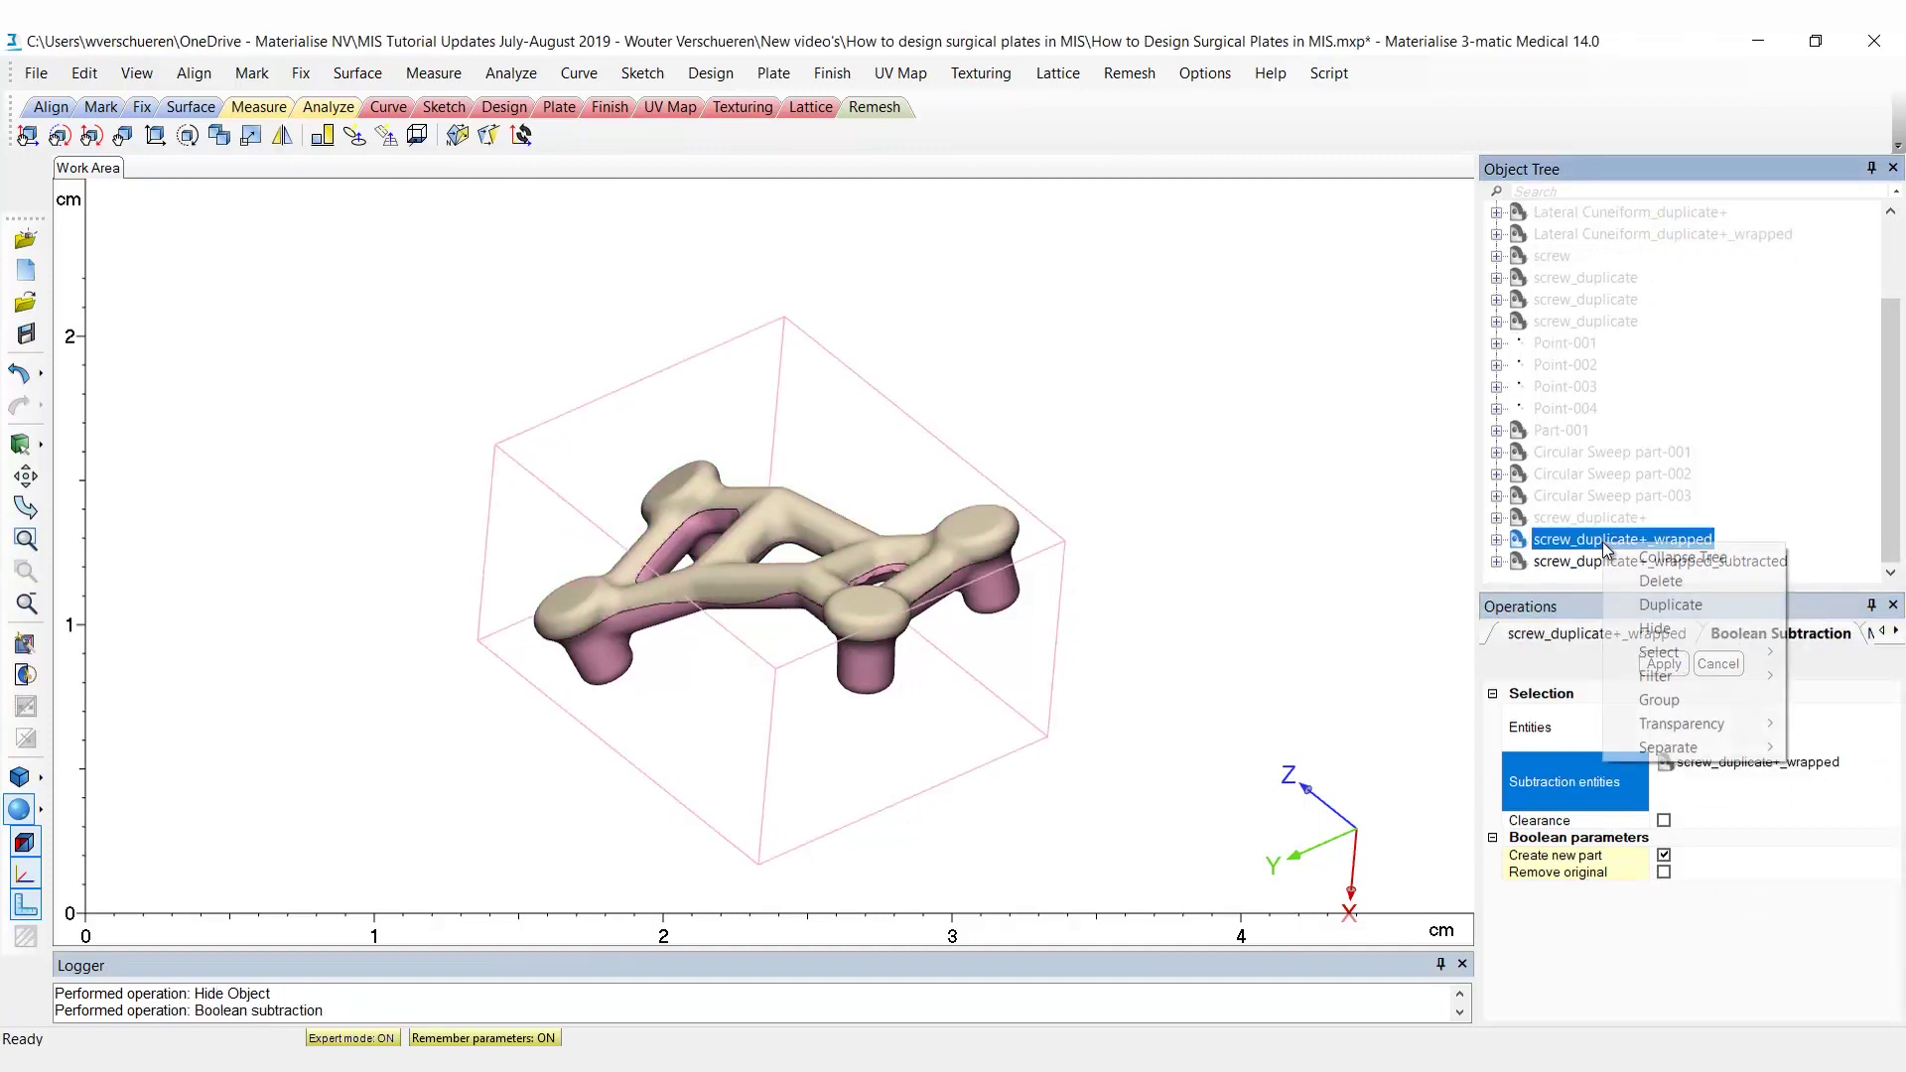
{"action": "left_click", "coordinate": [1638, 631]}
{"action": "mouse_move", "coordinate": [1198, 685]}
{"action": "right_mouse_down"}
{"action": "mouse_move", "coordinate": [1153, 553]}
{"action": "mouse_move", "coordinate": [1201, 575]}
{"action": "mouse_move", "coordinate": [1148, 651]}
{"action": "mouse_move", "coordinate": [1170, 678]}
{"action": "right_mouse_up"}
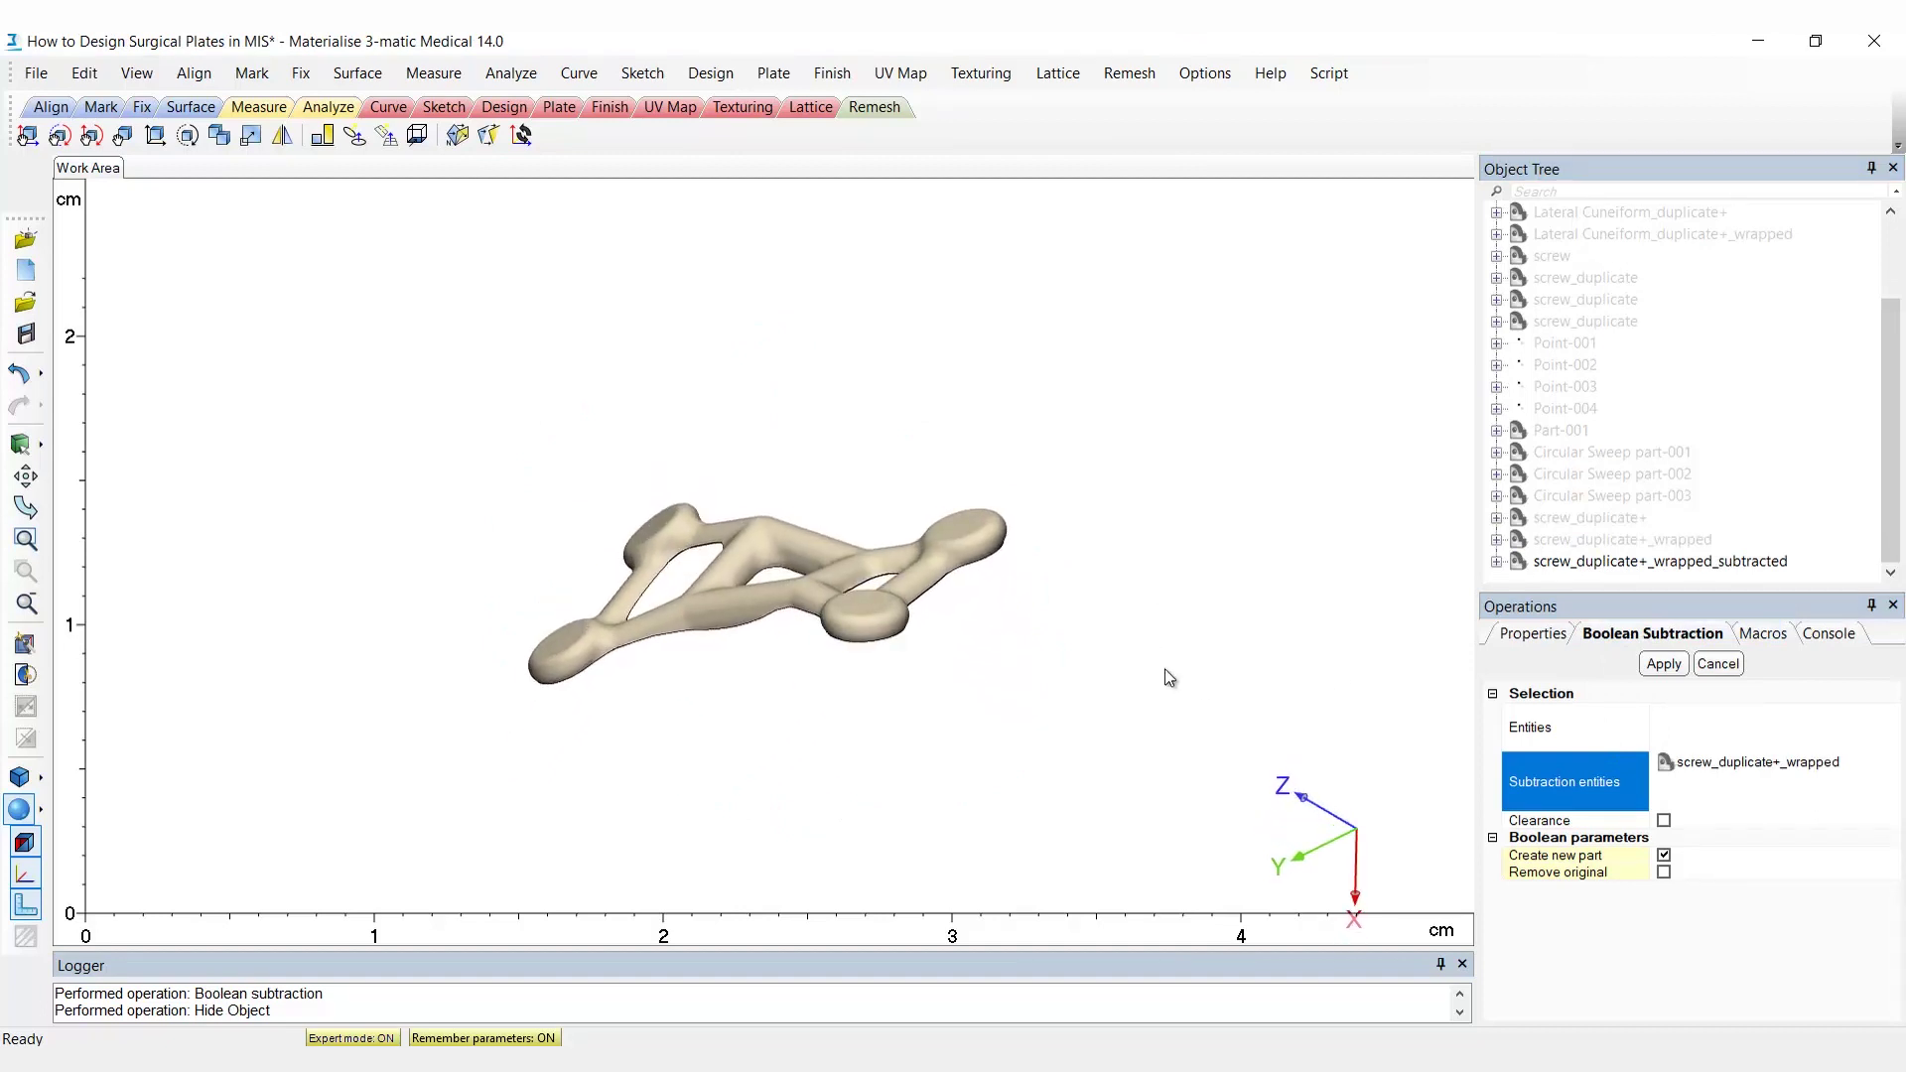
Step: Show the original screw and its three duplicates together with the subtracted plate
{"action": "left_click", "coordinate": [1555, 256]}
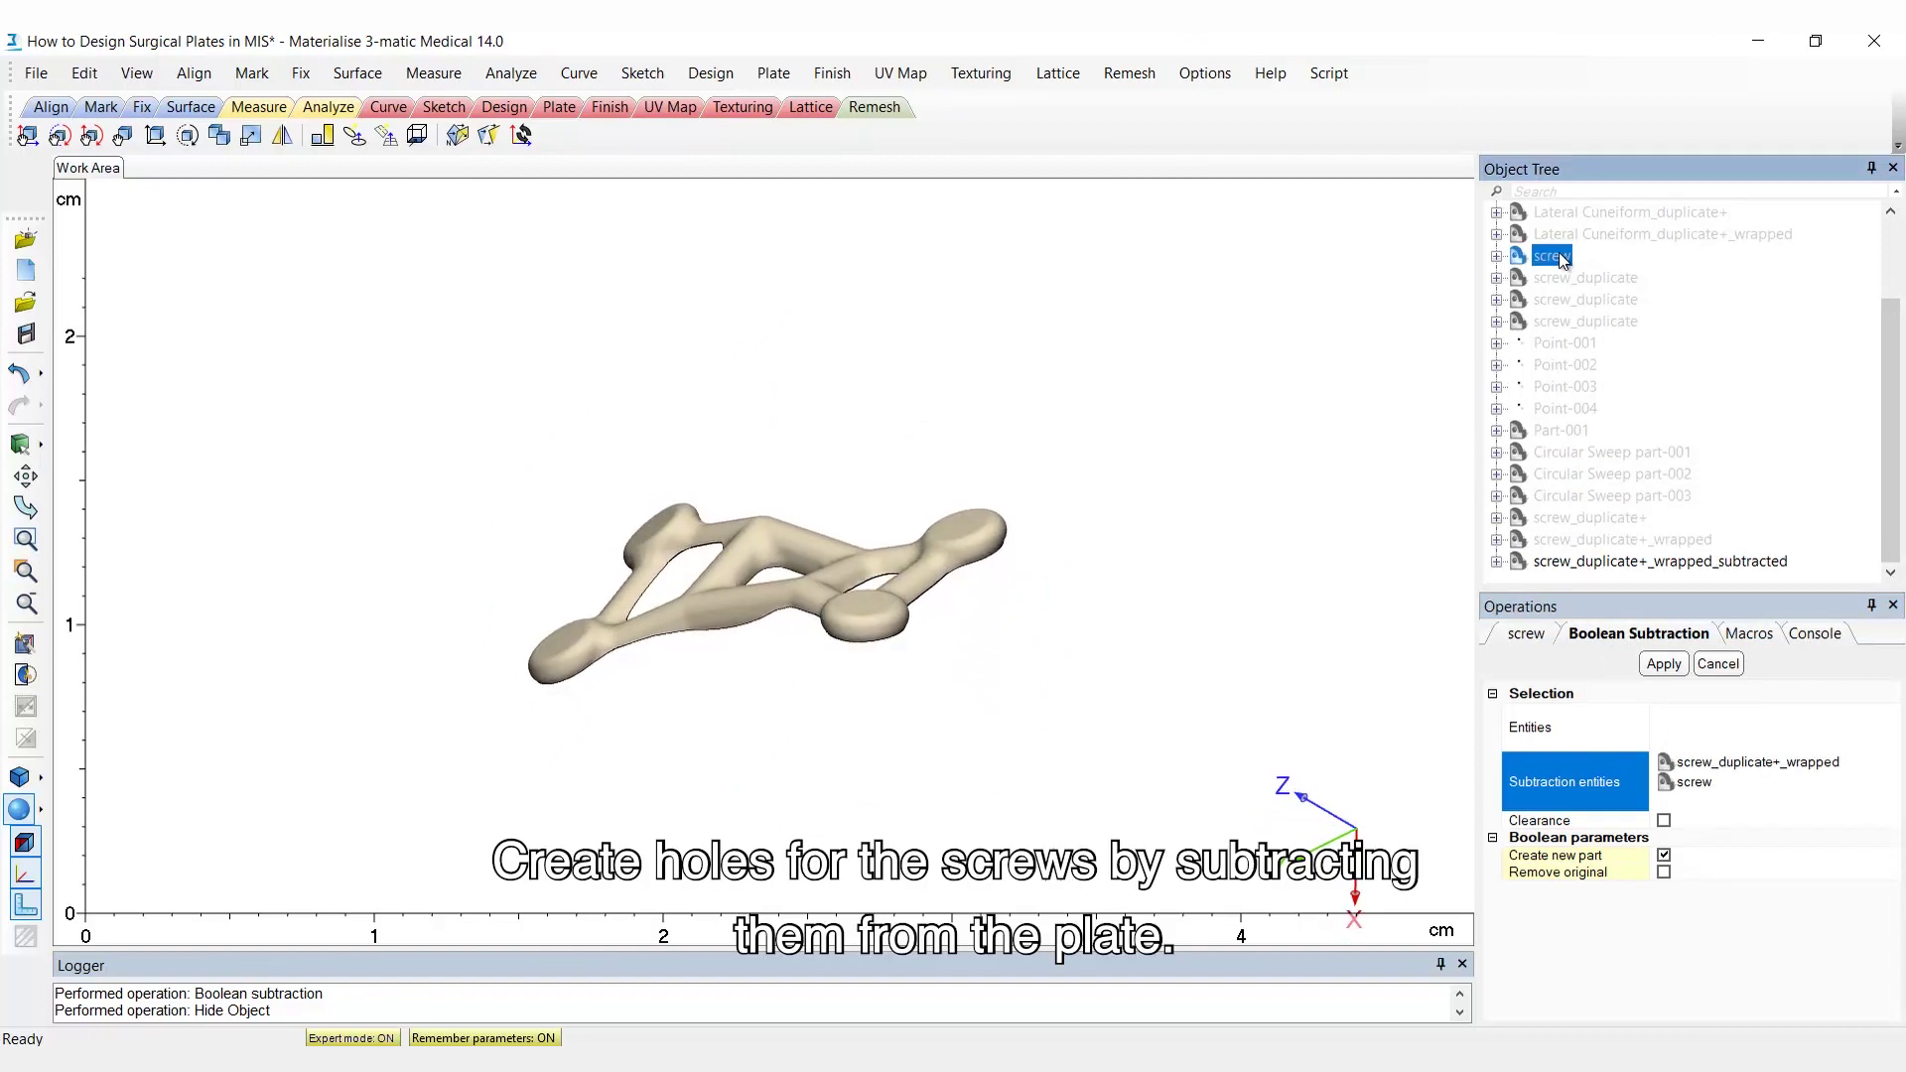
{"action": "left_click", "coordinate": [1561, 320], "text": "shift"}
{"action": "right_click", "coordinate": [1567, 322]}
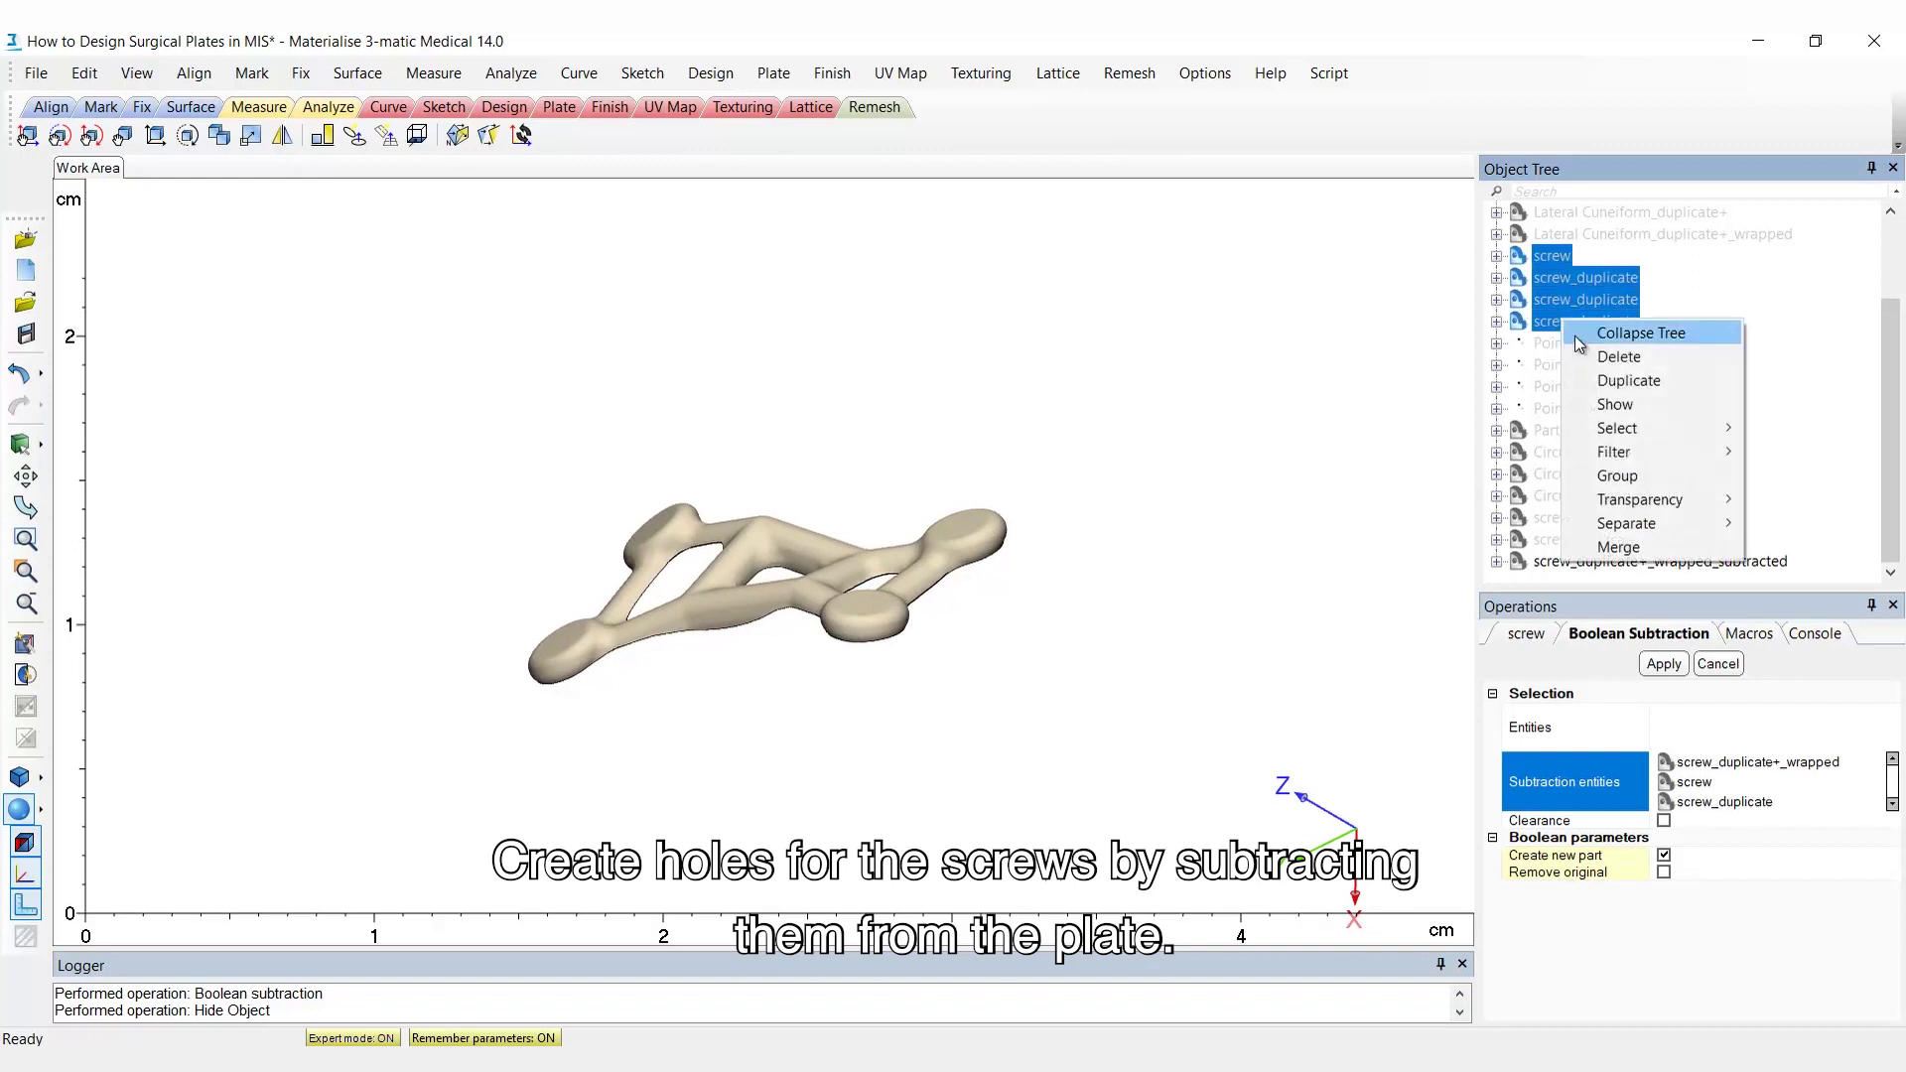
{"action": "left_click", "coordinate": [1601, 405]}
{"action": "right_click_drag", "start_coordinate": [1221, 606], "coordinate": [1136, 706]}
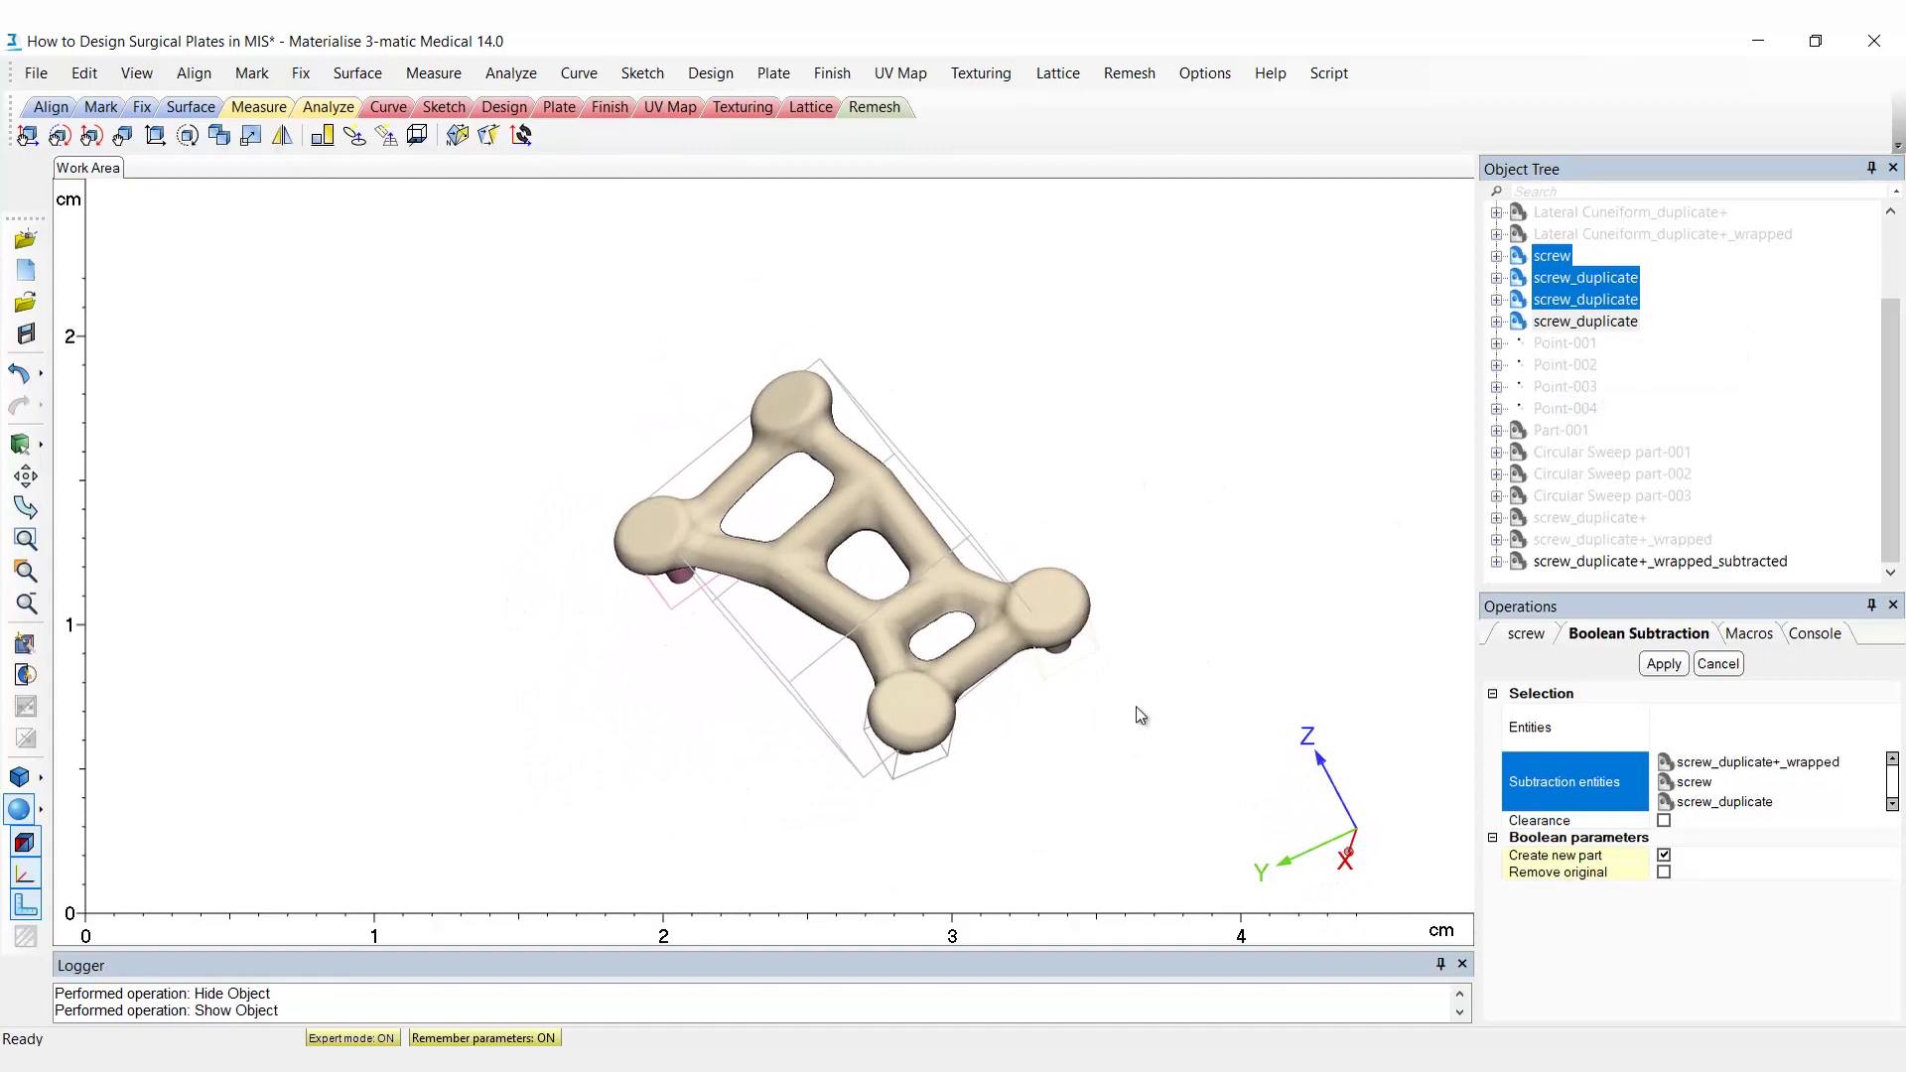
Step: Interactively translate the original screw outward along its axis, with snapping enabled at a 0.51 mm step, so its head protrudes from the plate
{"action": "left_click", "coordinate": [193, 72]}
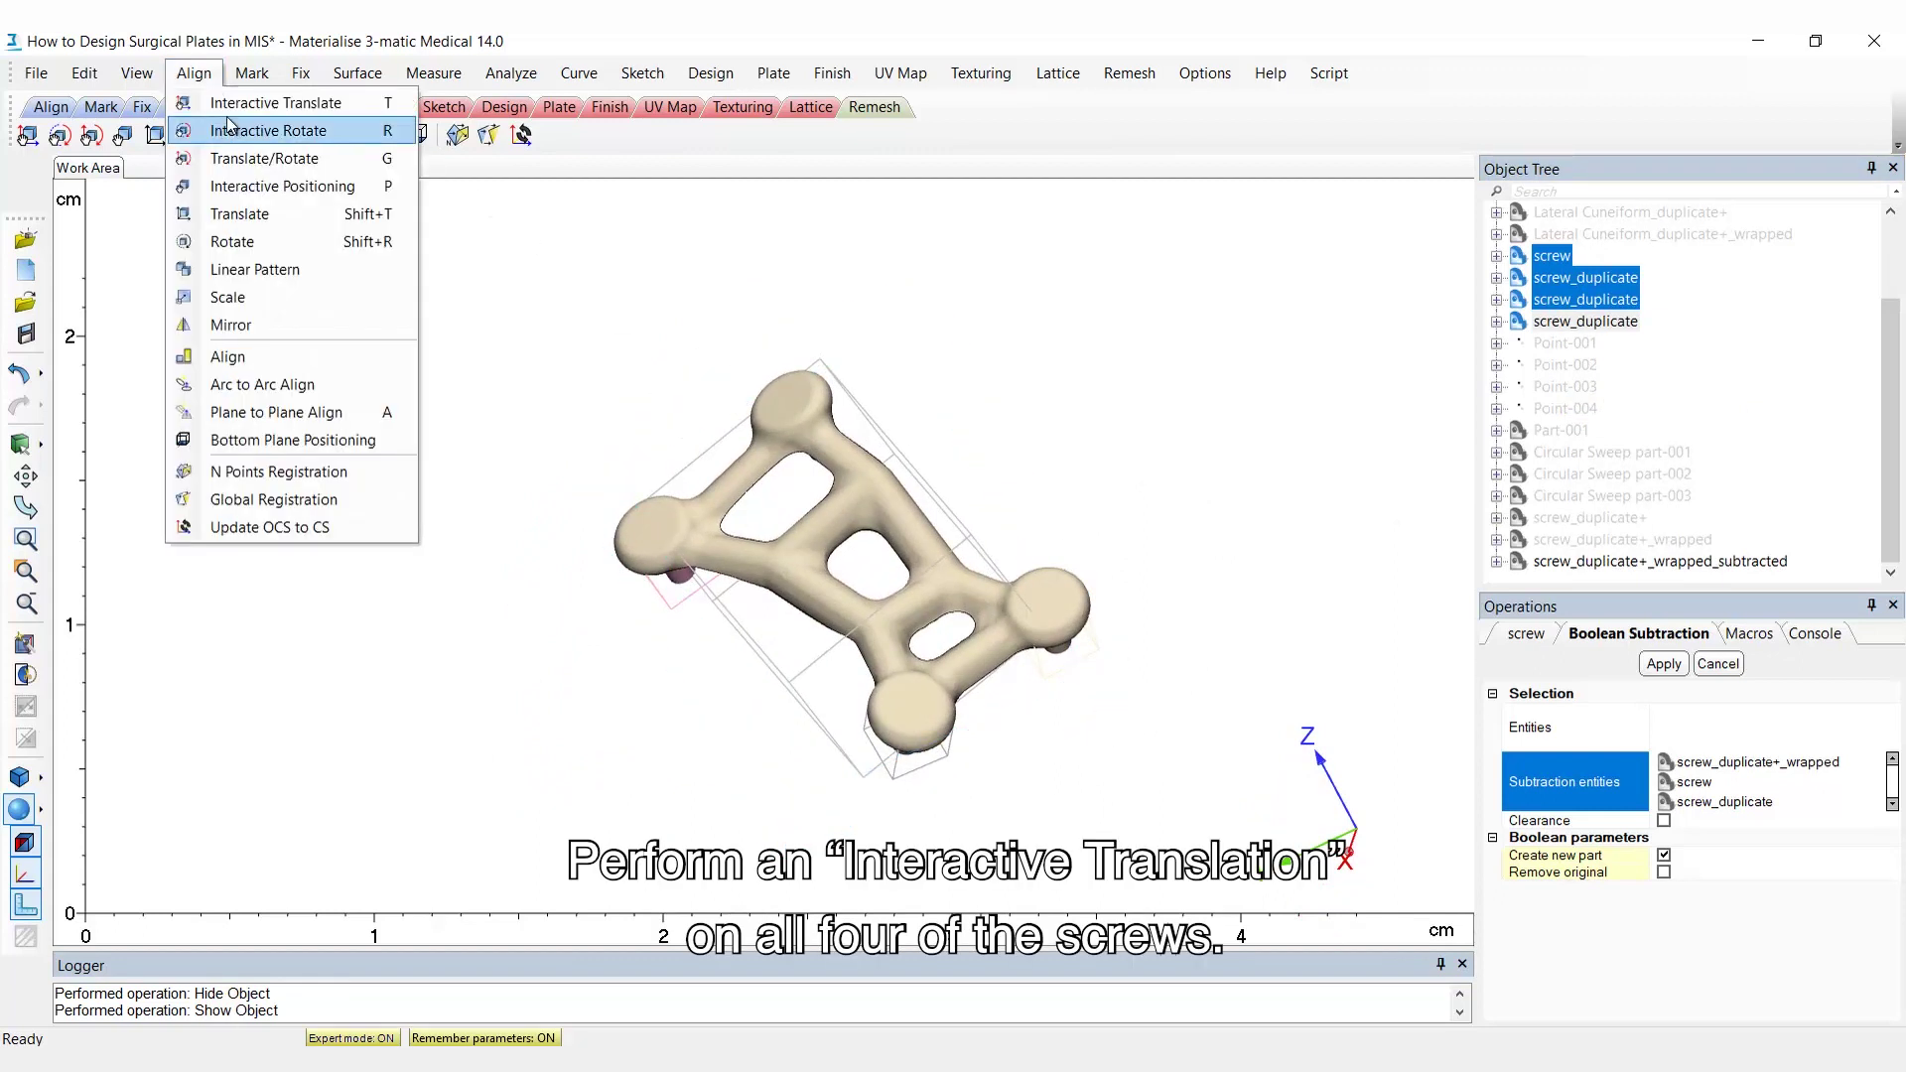
{"action": "left_click", "coordinate": [228, 100]}
{"action": "right_click_drag", "start_coordinate": [616, 390], "coordinate": [1167, 709]}
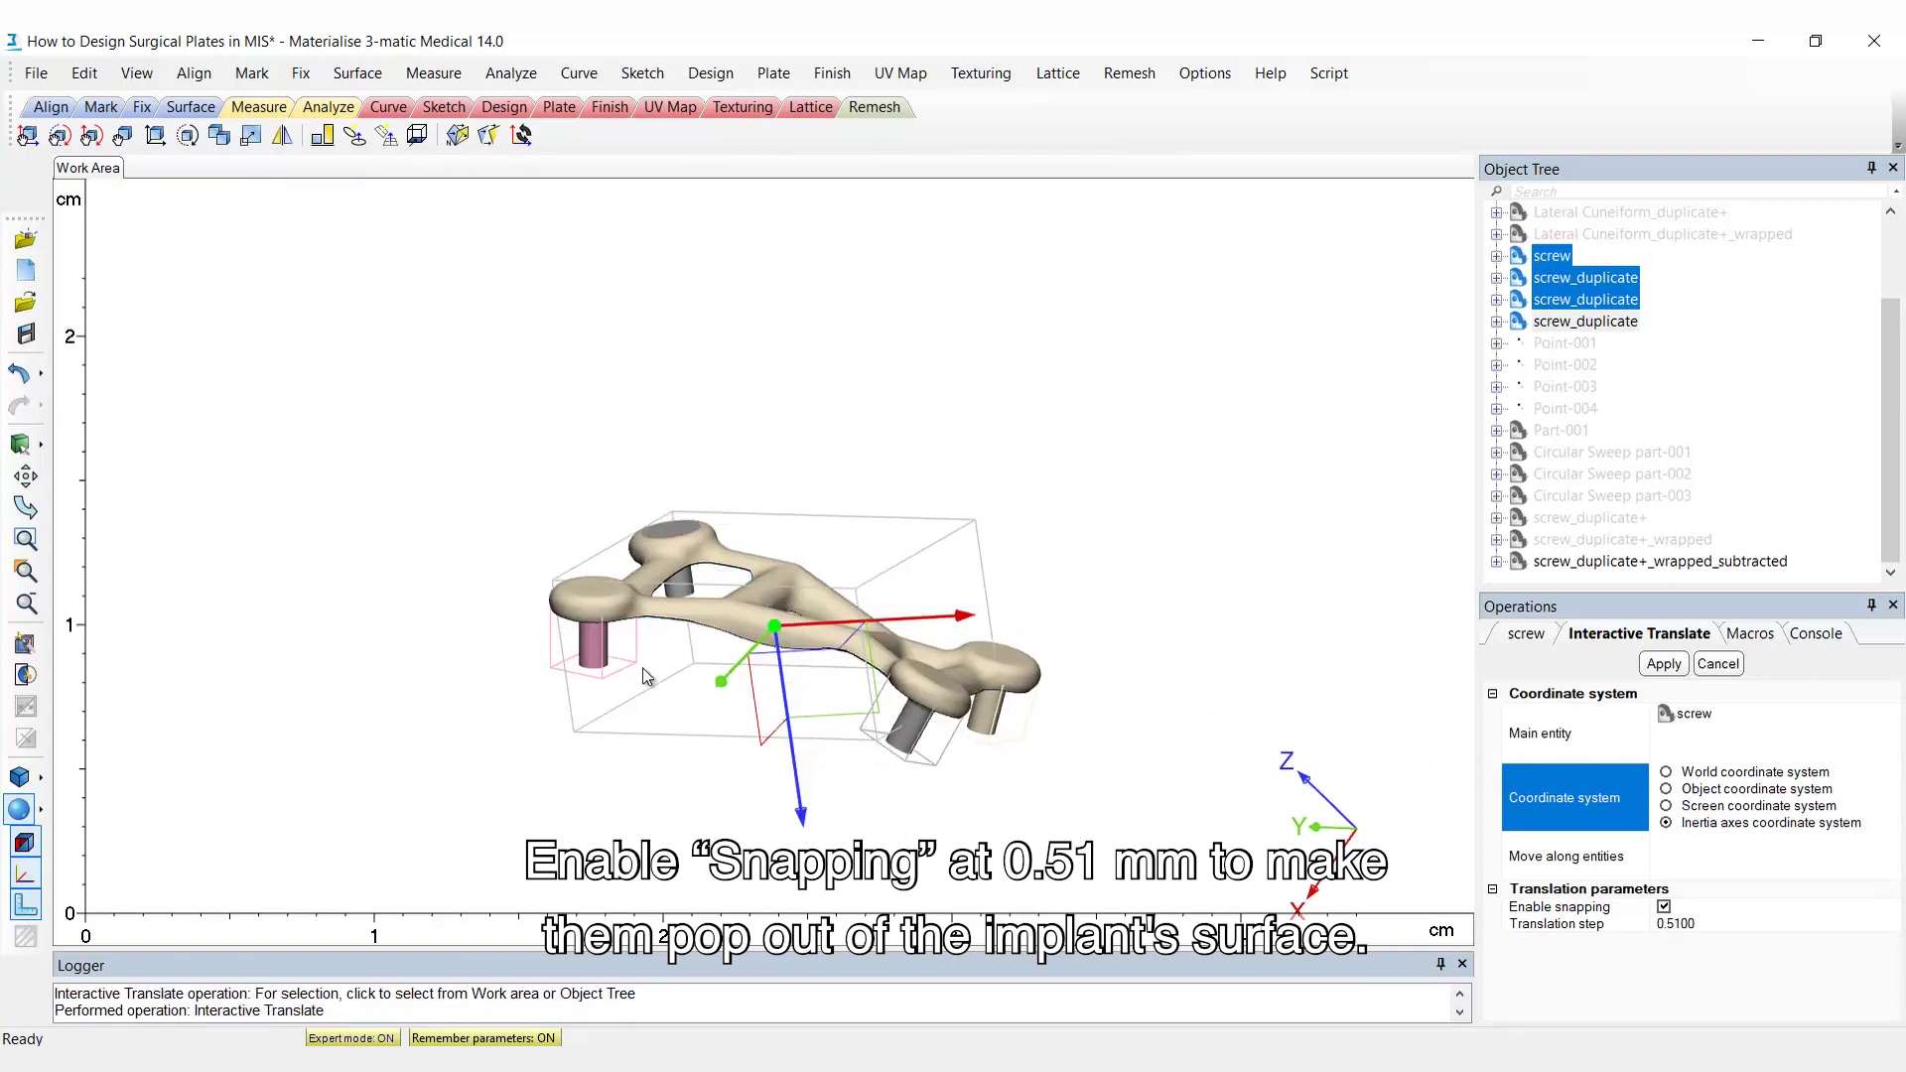
{"action": "scroll", "coordinate": [643, 676], "scroll_direction": "up", "scroll_amount": 5}
{"action": "right_click_drag", "start_coordinate": [644, 677], "coordinate": [702, 600]}
{"action": "middle_click_drag", "start_coordinate": [702, 600], "coordinate": [695, 586]}
Step: Make the first screw duplicate the main entity and translate it outward along its axis by the 0.51 mm snapping step
{"action": "left_click", "coordinate": [1670, 711]}
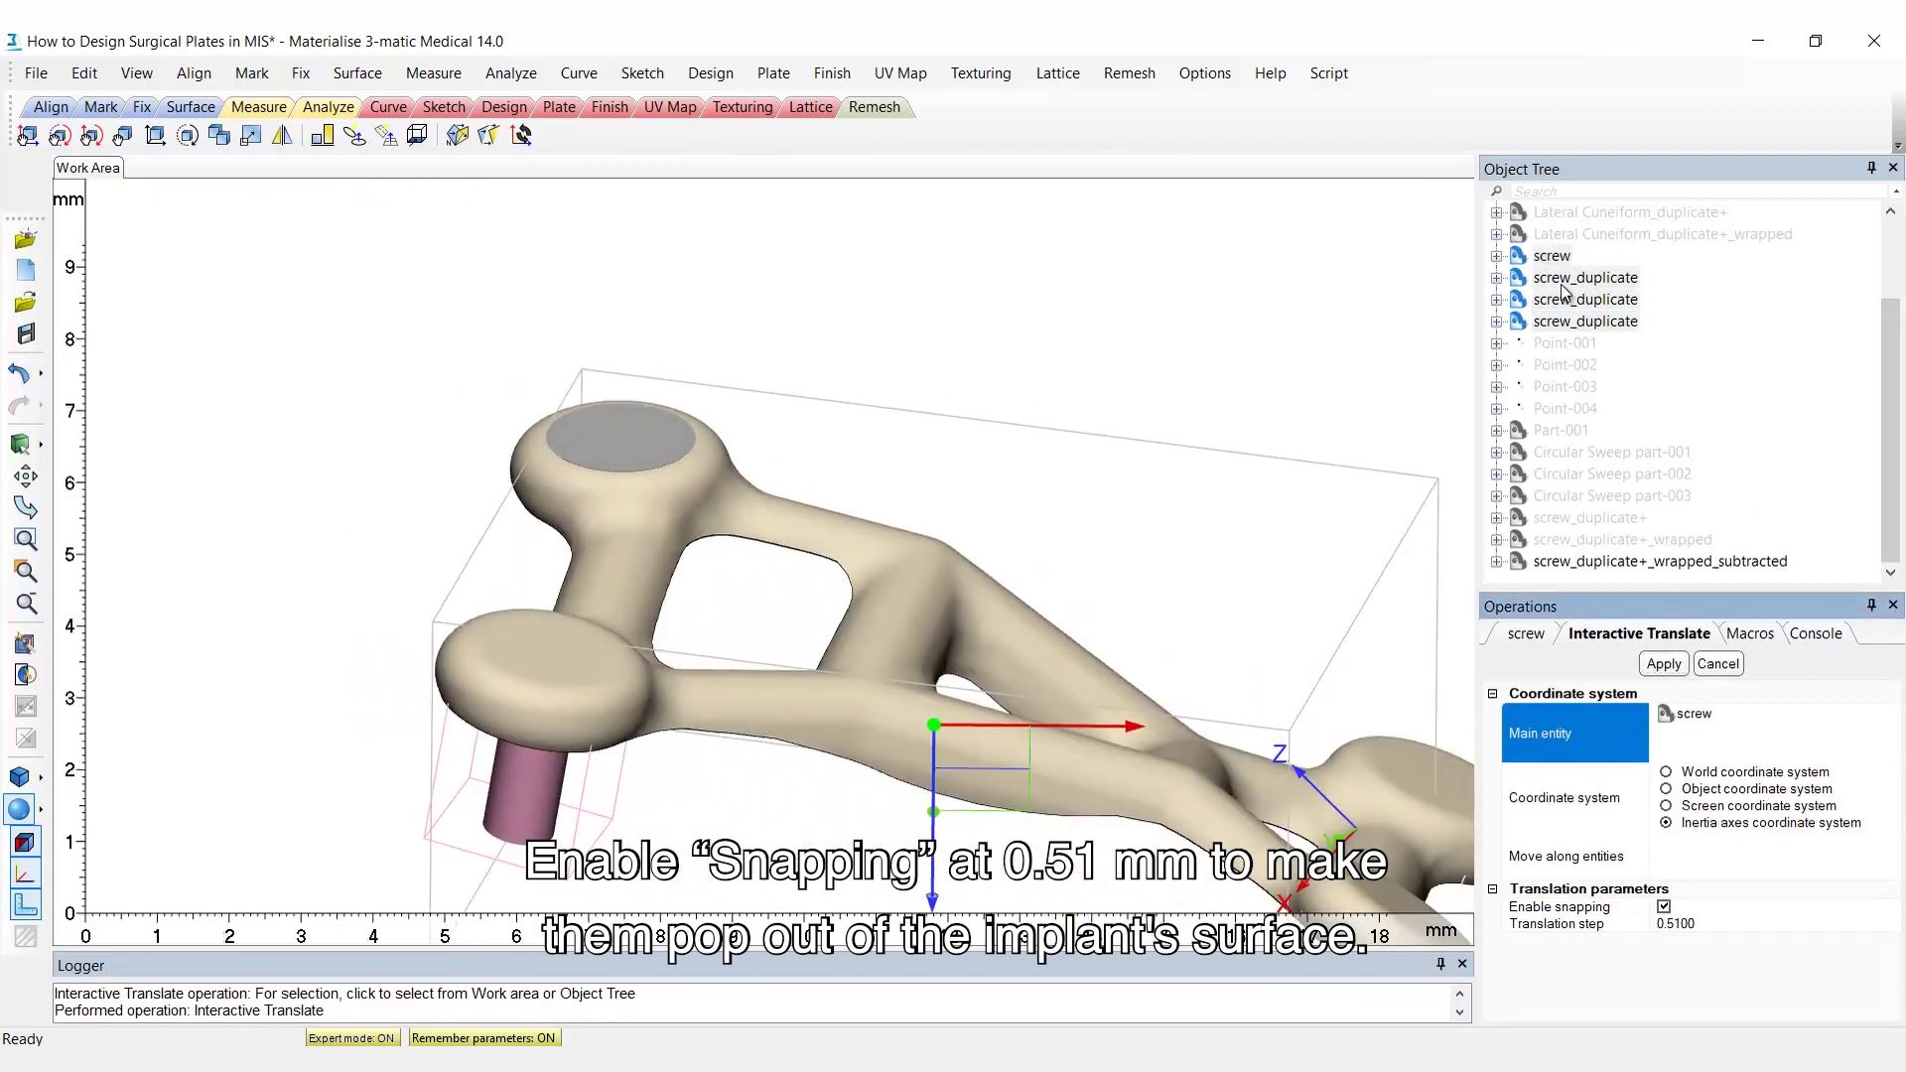
{"action": "left_click", "coordinate": [1562, 283]}
{"action": "left_click_drag", "start_coordinate": [558, 605], "coordinate": [568, 551]}
{"action": "middle_click_drag", "start_coordinate": [903, 689], "coordinate": [447, 491]}
Step: Translate the second and third screw duplicates outward along their own axes with 0.51 mm snapping until their heads protrude from the plate
{"action": "left_click", "coordinate": [1678, 715]}
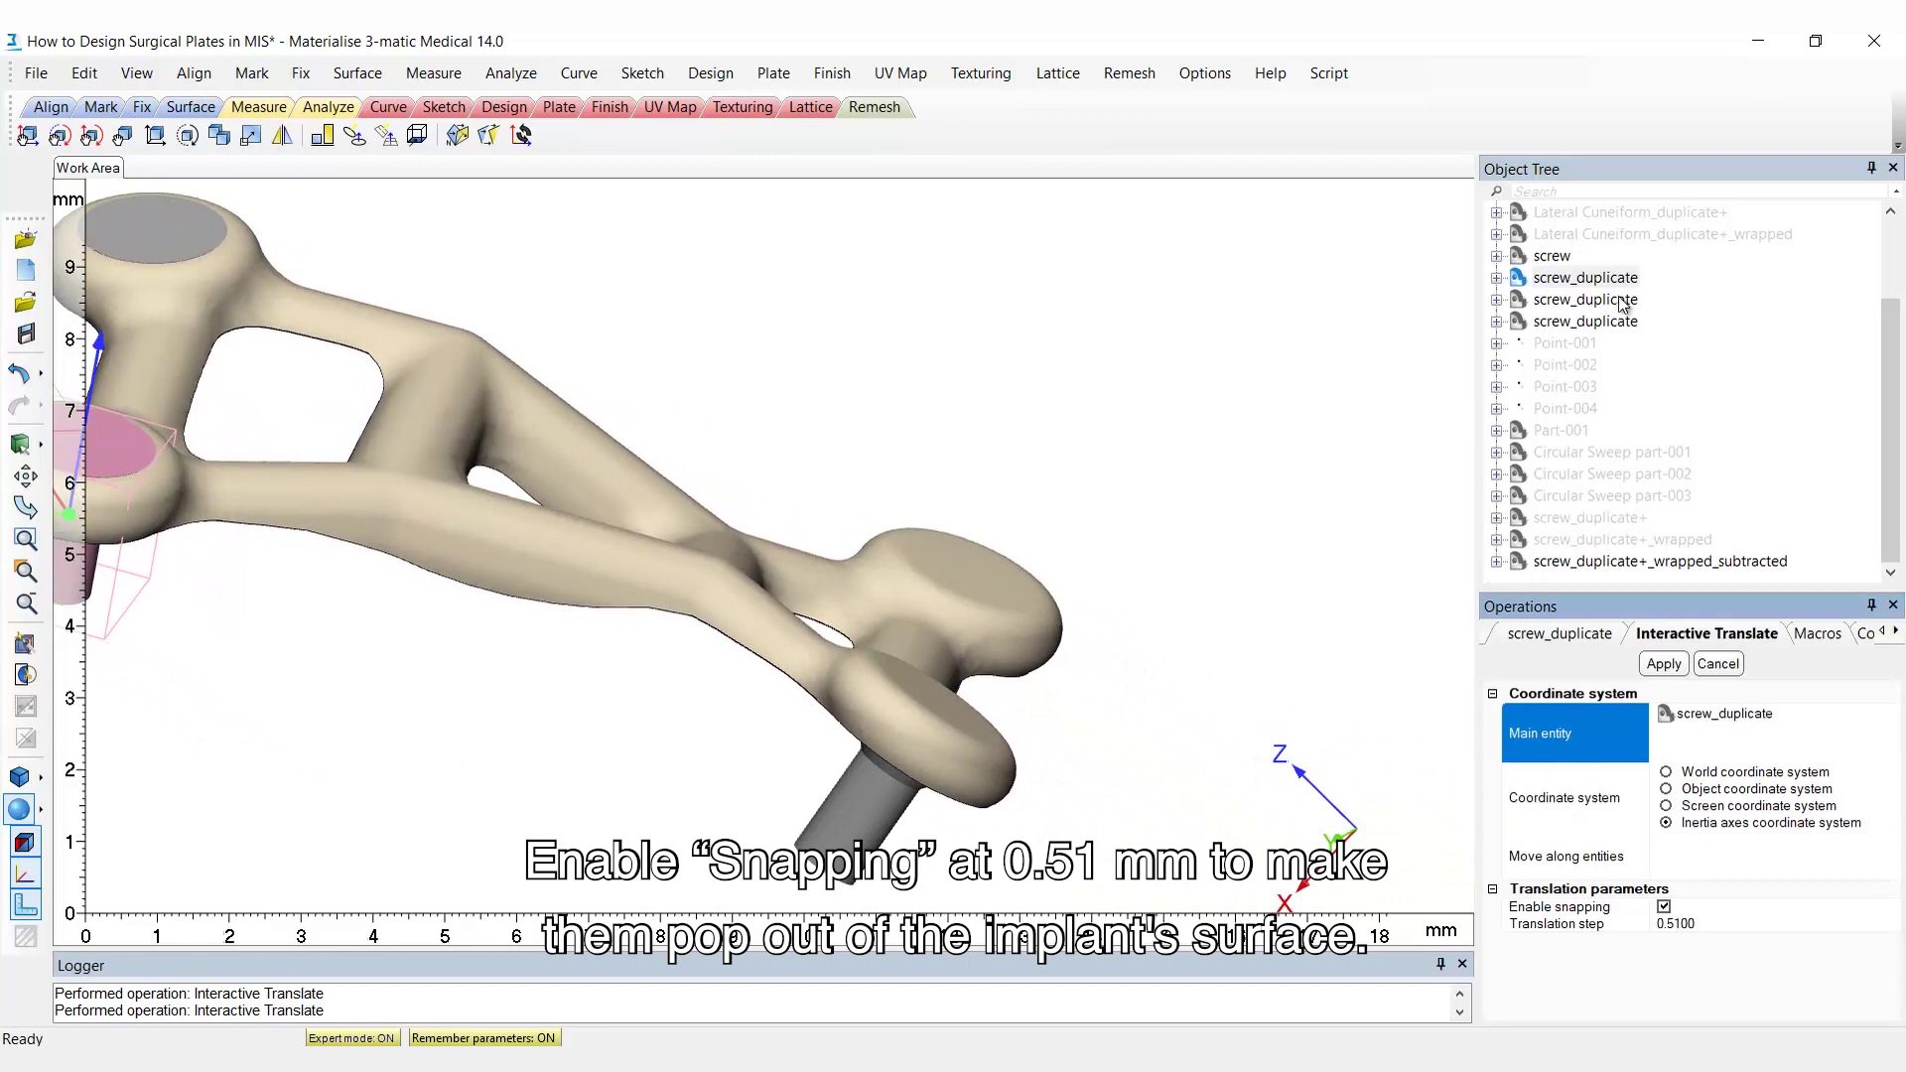
{"action": "left_click", "coordinate": [1622, 303]}
{"action": "scroll", "coordinate": [1003, 575], "scroll_direction": "up", "scroll_amount": 3}
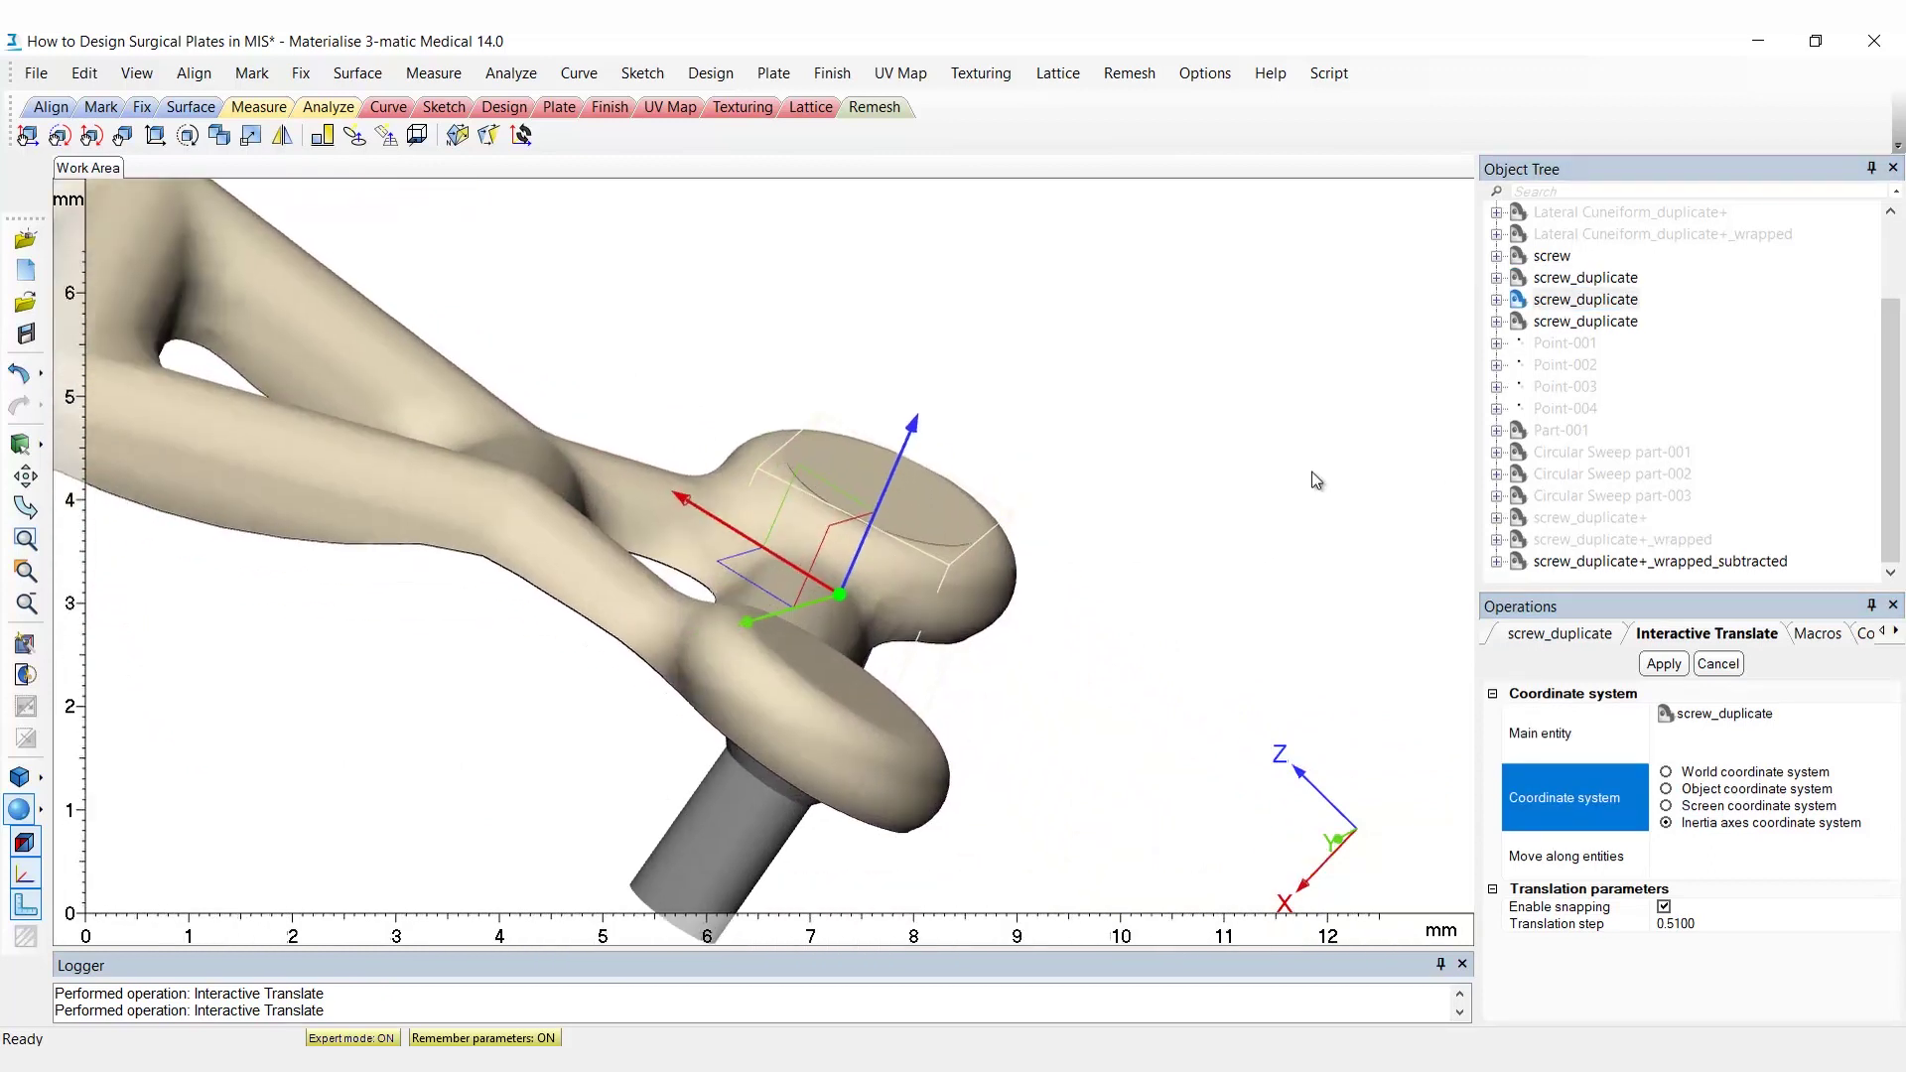
{"action": "left_click", "coordinate": [1569, 326]}
{"action": "left_click_drag", "start_coordinate": [856, 663], "coordinate": [881, 623]}
{"action": "left_click", "coordinate": [1670, 663]}
{"action": "scroll", "coordinate": [1232, 623], "scroll_direction": "down", "scroll_amount": 3}
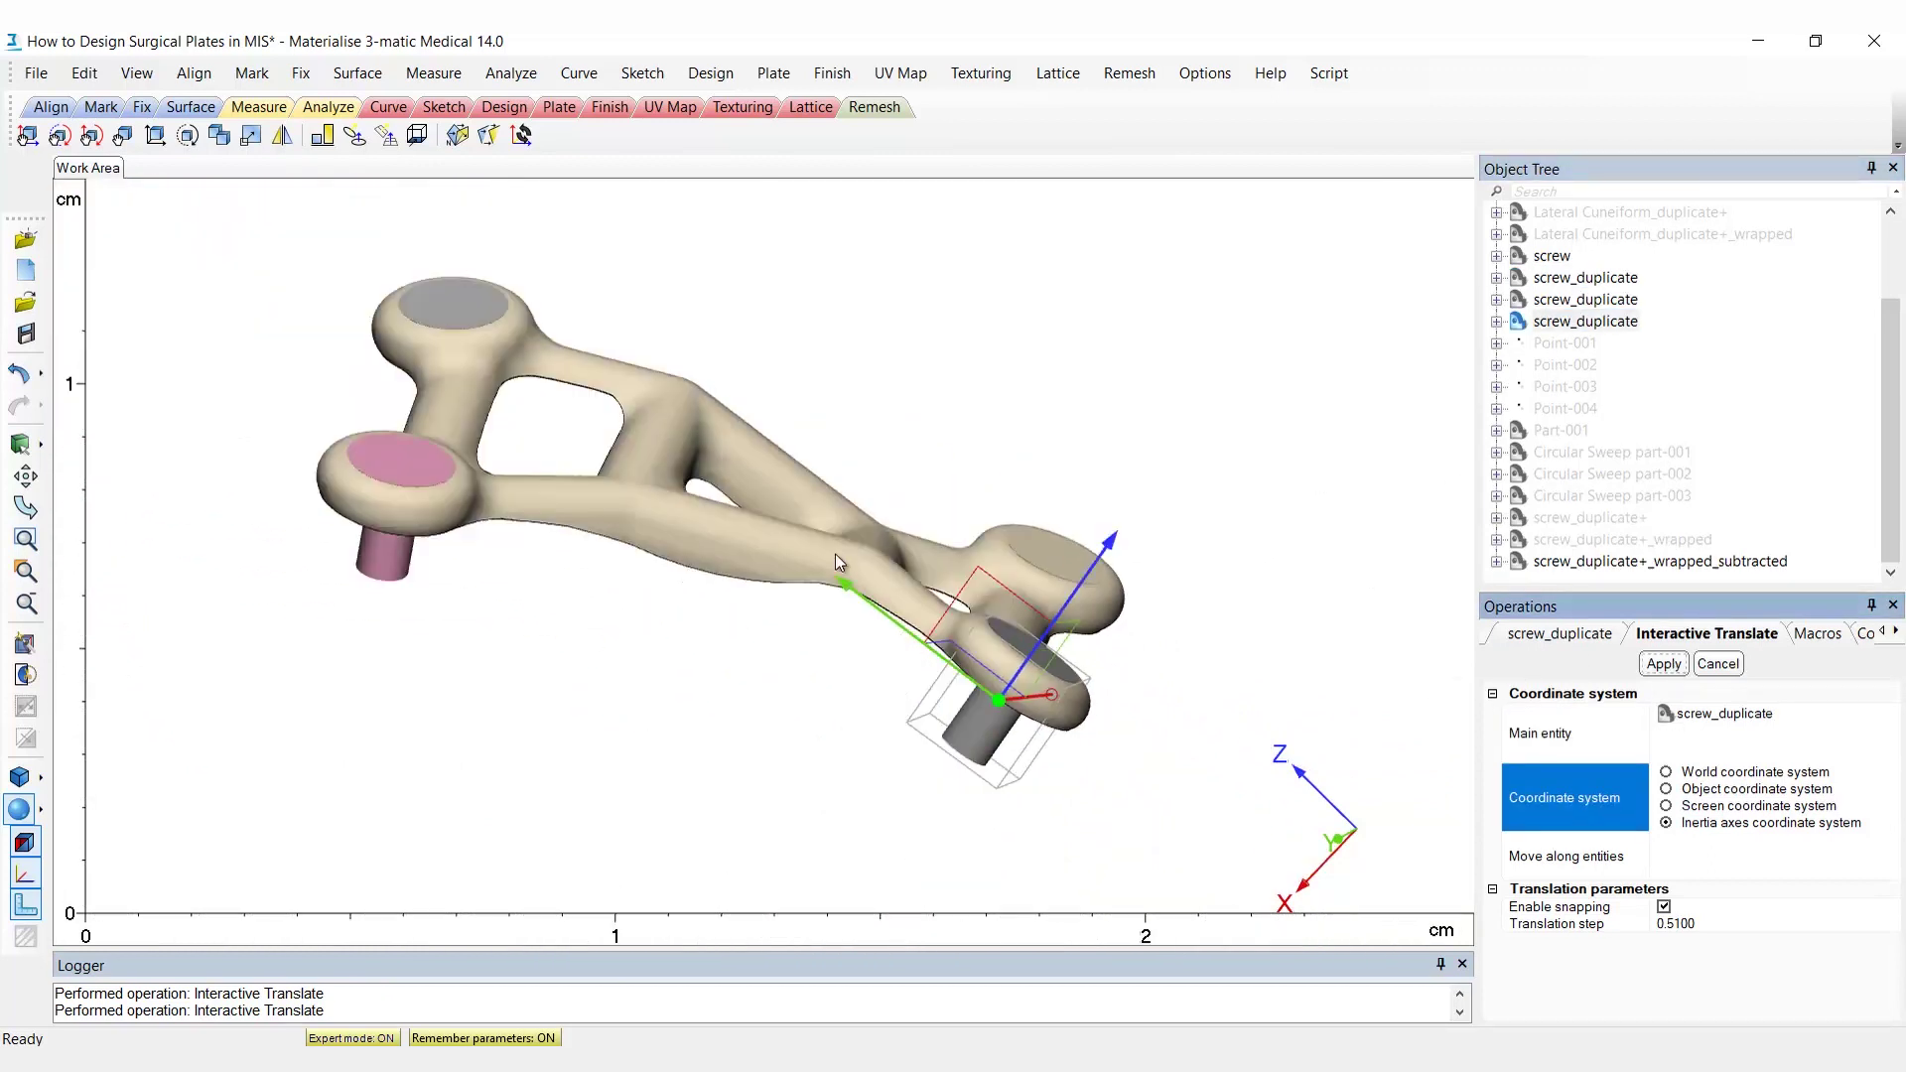
Step: Finish the interactive translation and subtract the original screw and its three duplicates from the subtracted plate, creating a new part
{"action": "right_click_drag", "start_coordinate": [836, 553], "coordinate": [849, 599]}
{"action": "left_click", "coordinate": [1726, 668]}
{"action": "right_click_drag", "start_coordinate": [1132, 675], "coordinate": [1127, 640]}
{"action": "right_click_drag", "start_coordinate": [606, 625], "coordinate": [675, 641]}
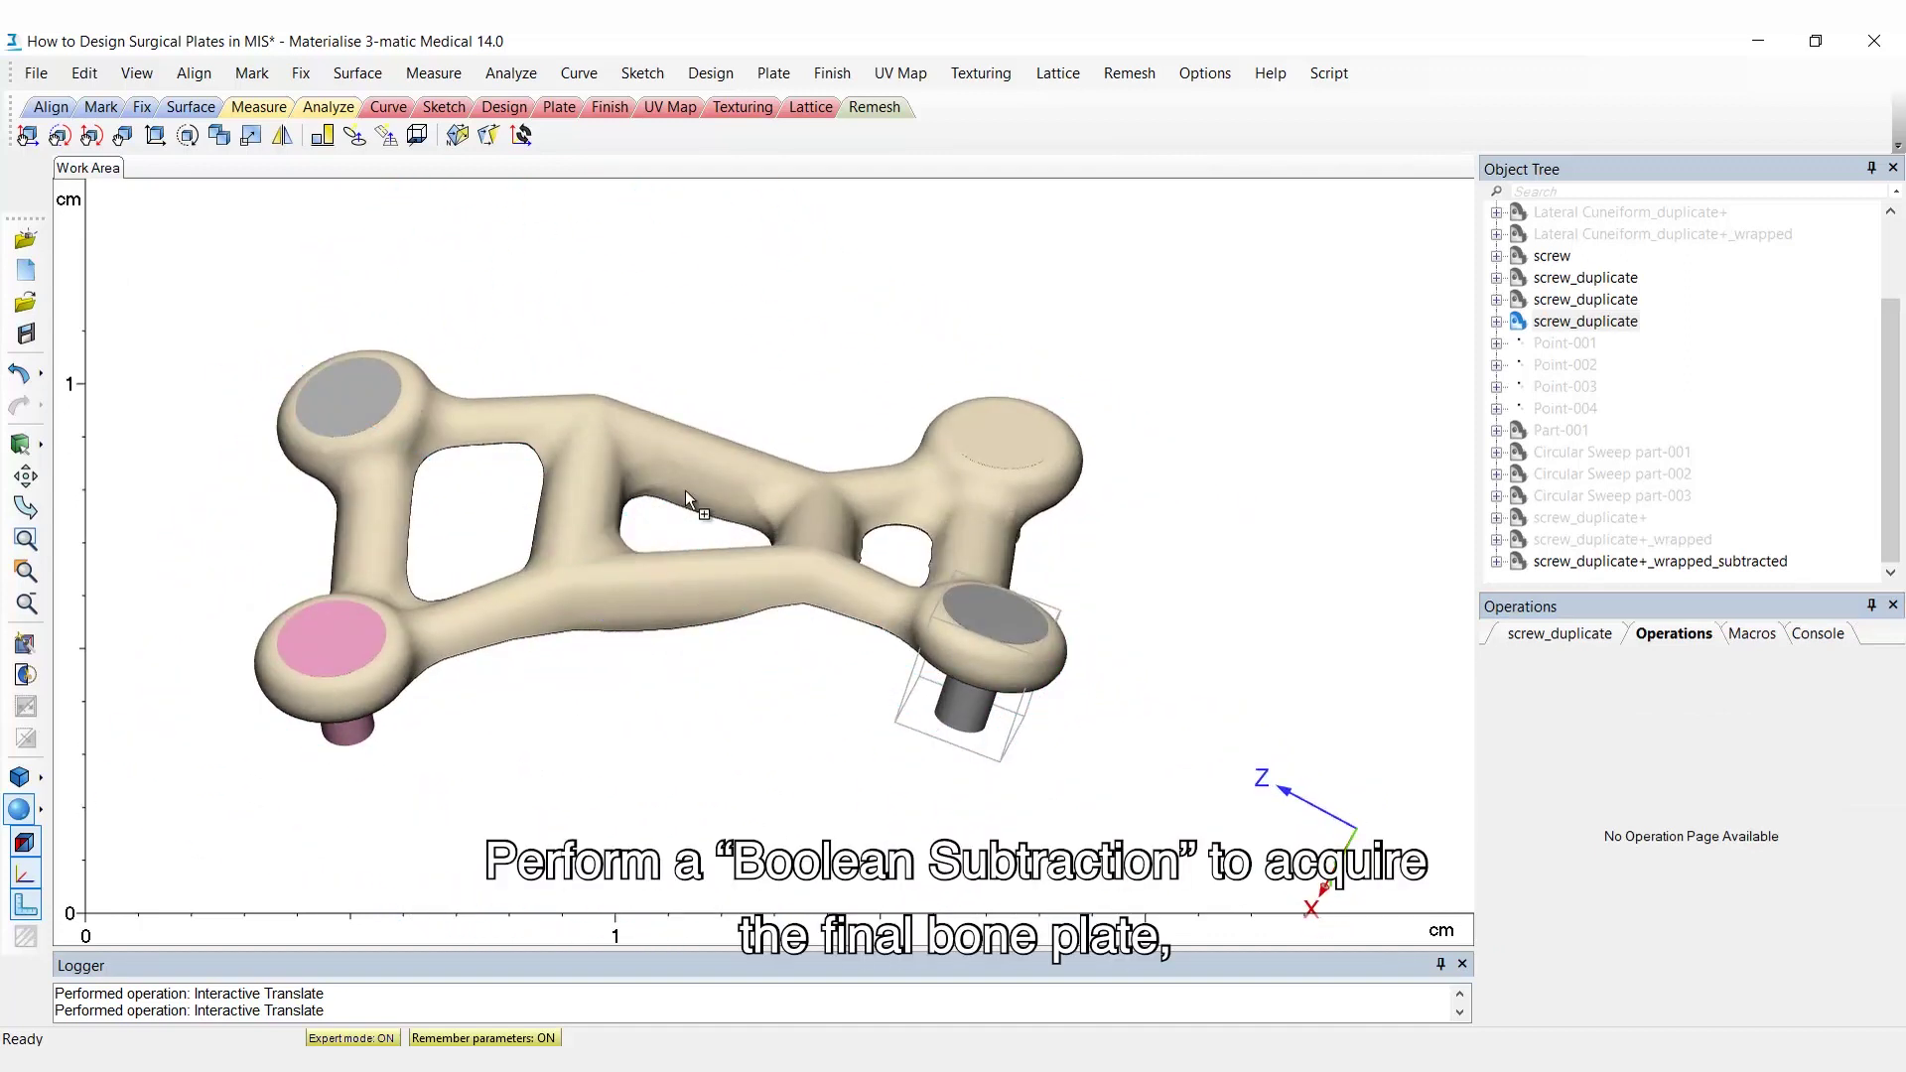
{"action": "left_click", "coordinate": [711, 73]}
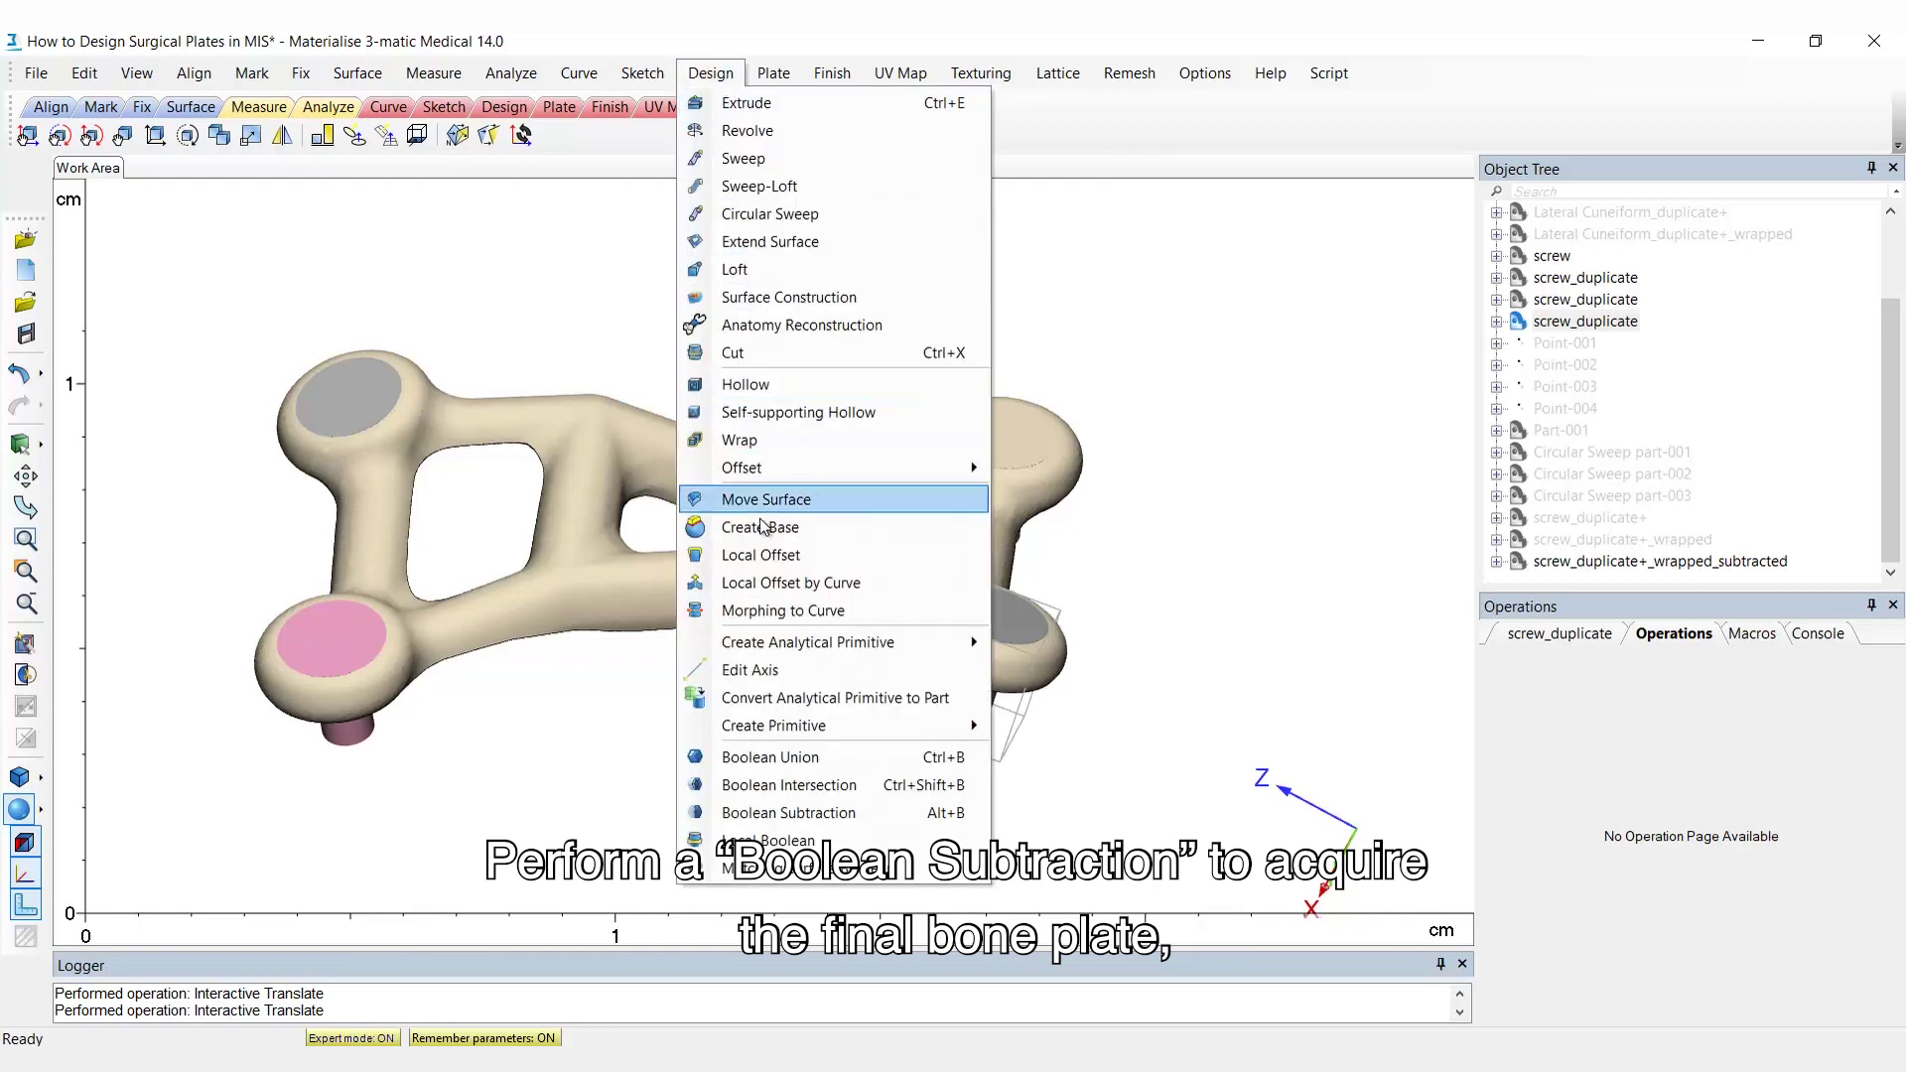
{"action": "left_click", "coordinate": [825, 813]}
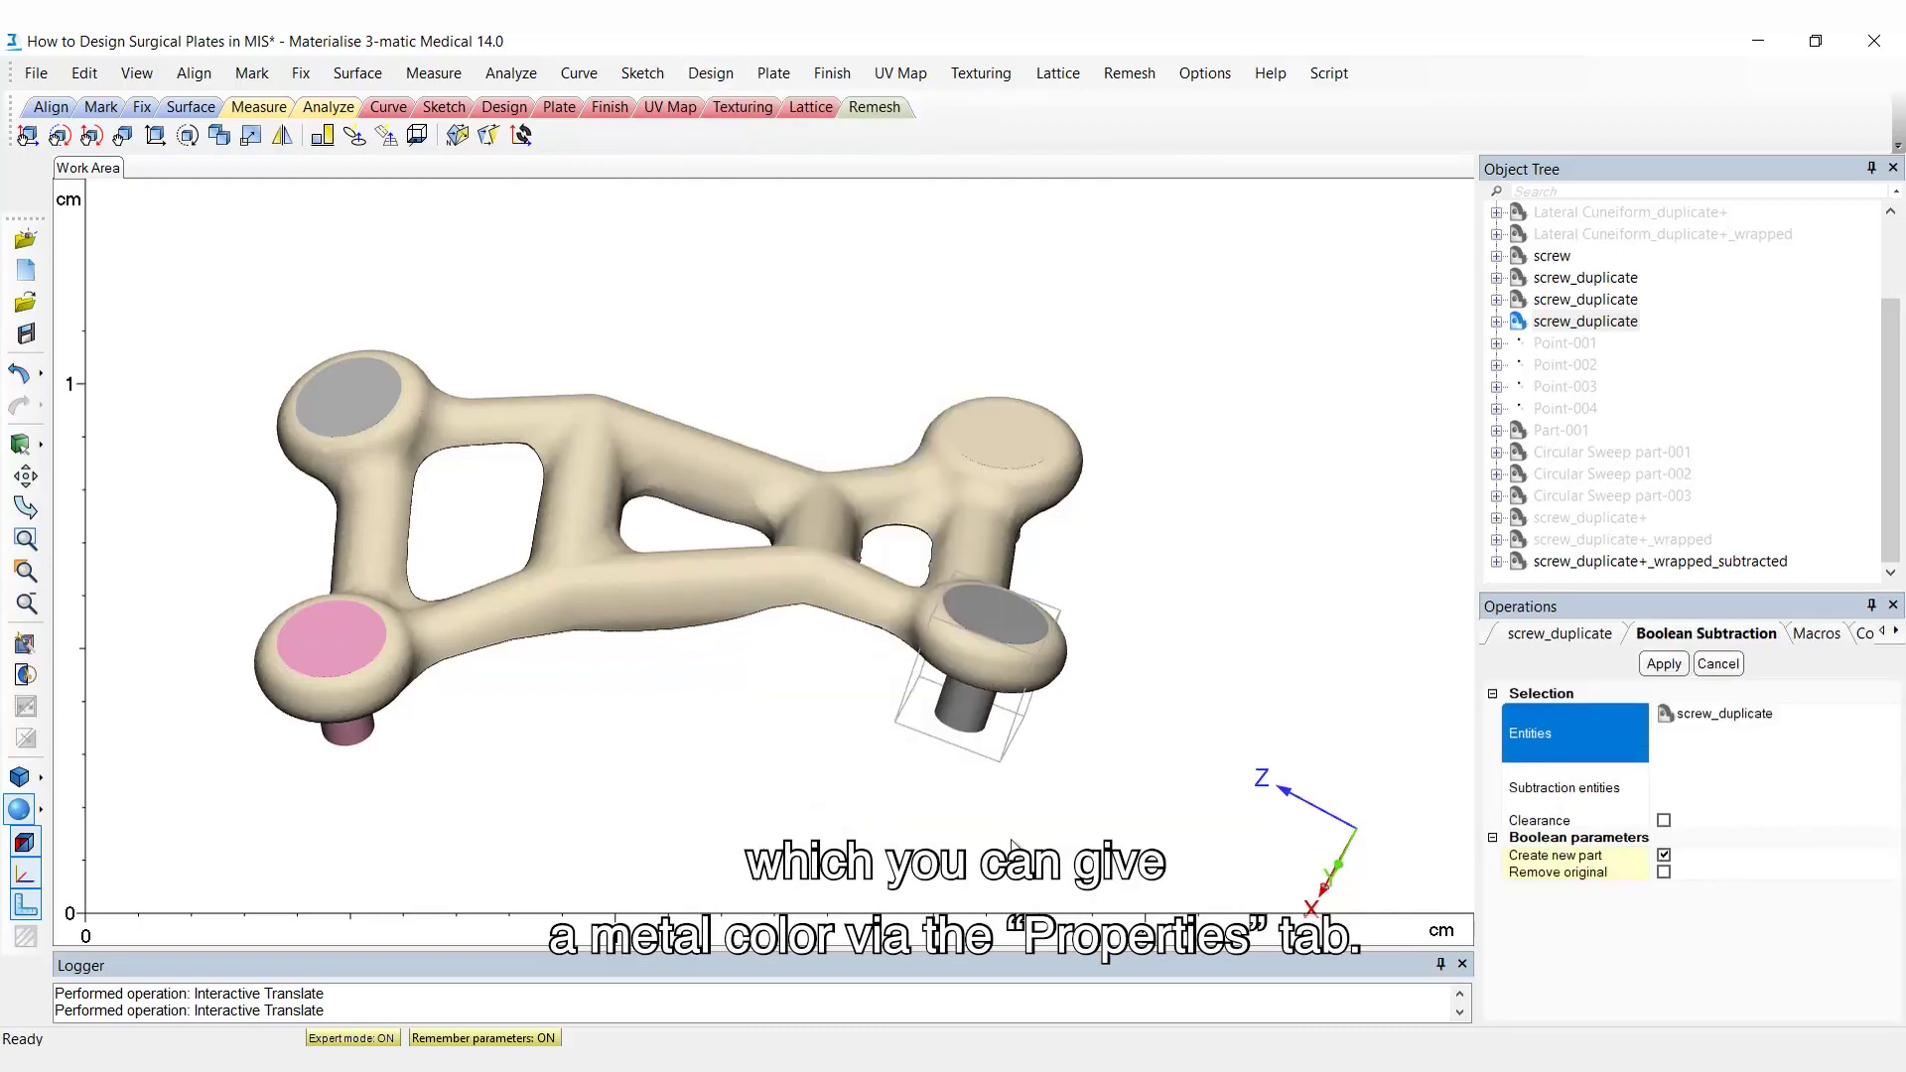
{"action": "left_click", "coordinate": [1694, 782]}
{"action": "left_click", "coordinate": [1552, 256]}
{"action": "left_click", "coordinate": [1586, 320], "text": "shift"}
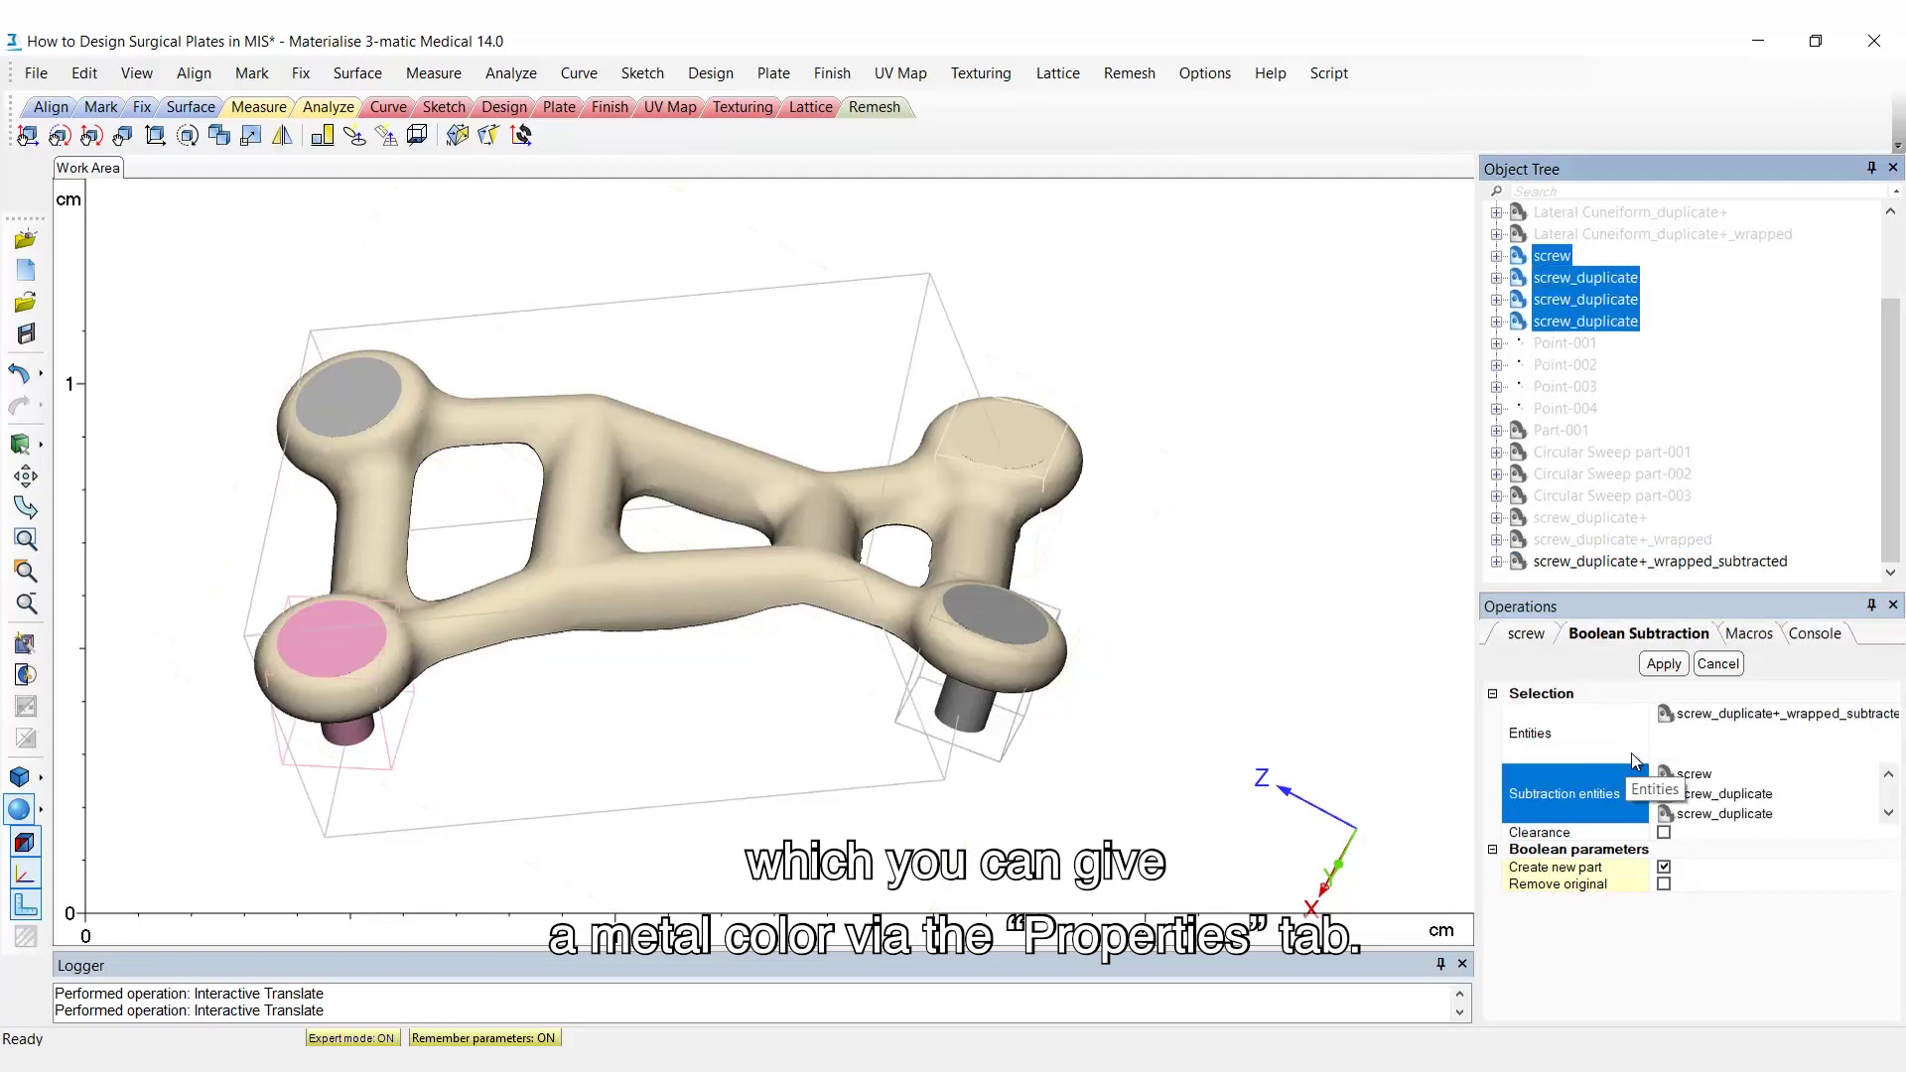
{"action": "left_click", "coordinate": [1665, 663]}
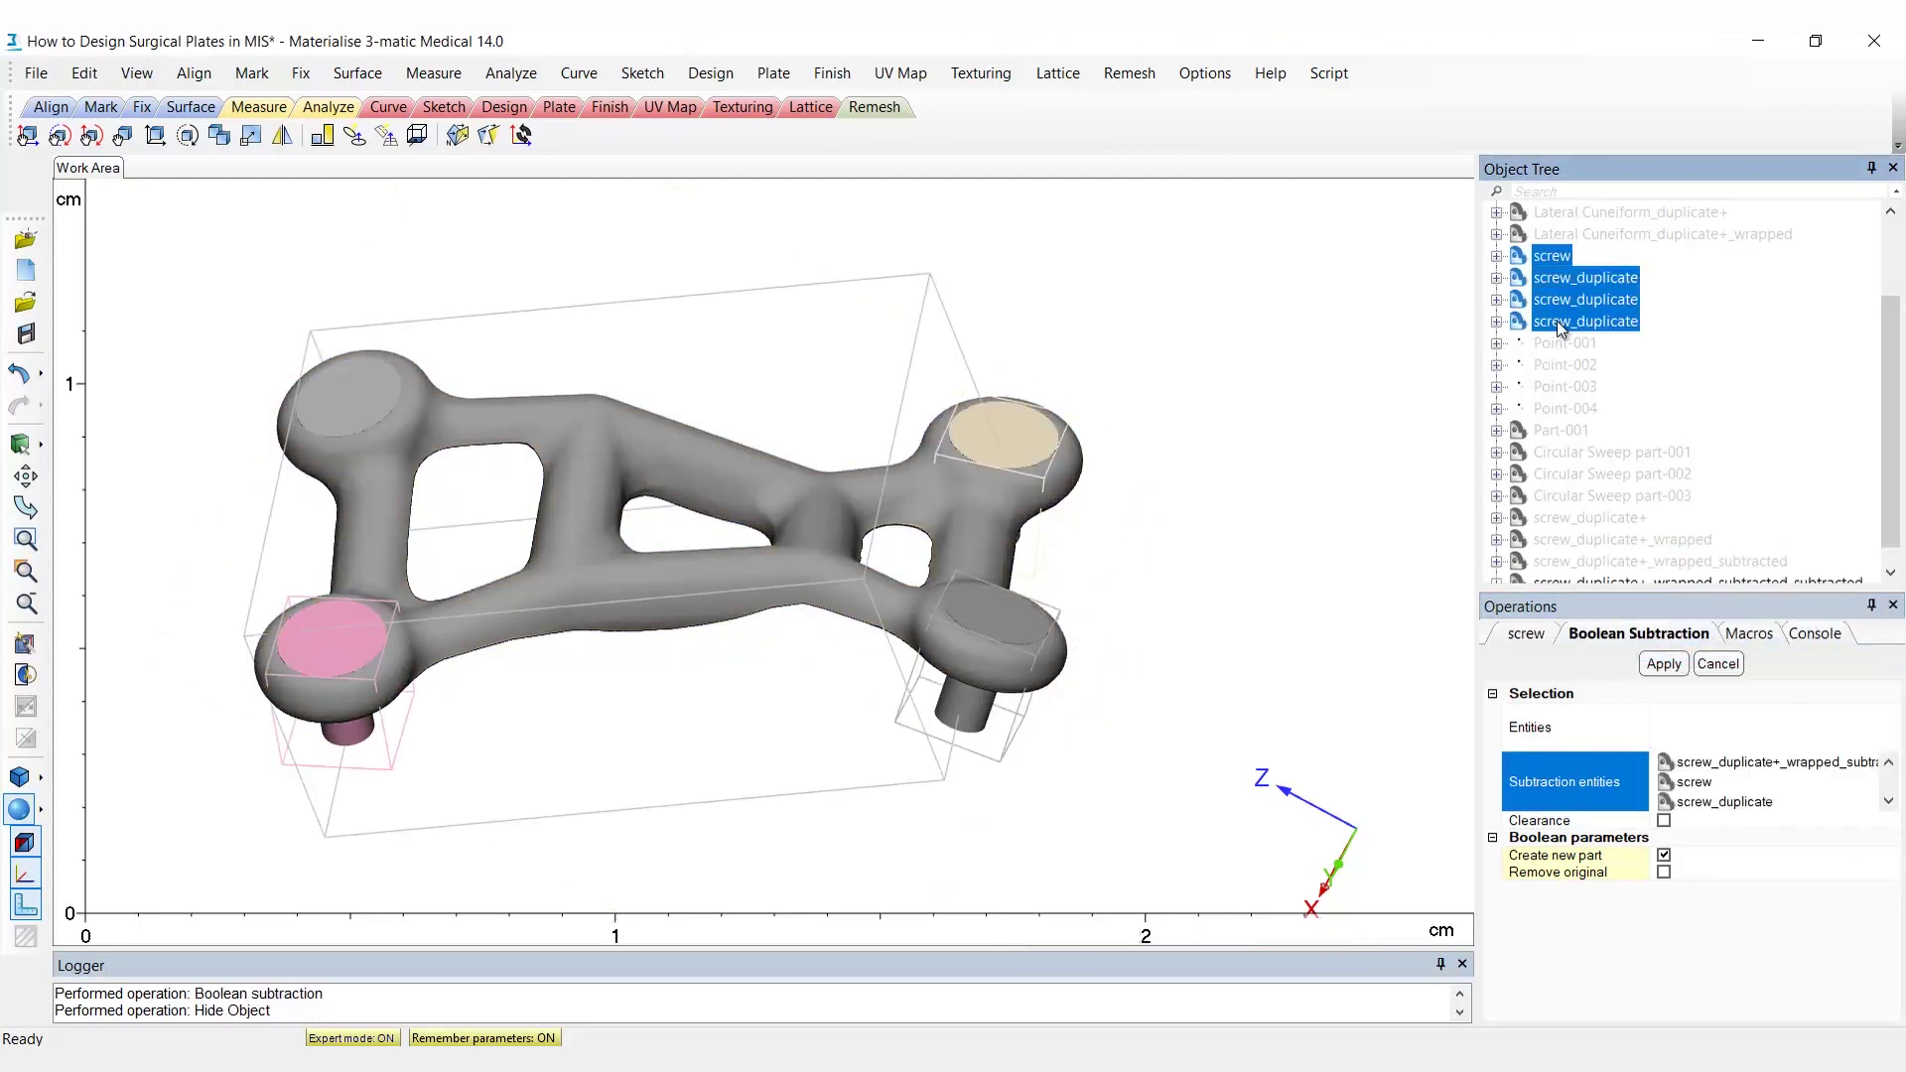
Step: Hide the screws and set the front face colour of the final plate to a light metallic grey
{"action": "right_click_drag", "start_coordinate": [1331, 542], "coordinate": [1032, 574]}
{"action": "scroll", "coordinate": [1579, 556], "scroll_direction": "down", "scroll_amount": 1}
{"action": "left_click", "coordinate": [1579, 559]}
{"action": "left_click", "coordinate": [1564, 634]}
{"action": "left_click", "coordinate": [1664, 919]}
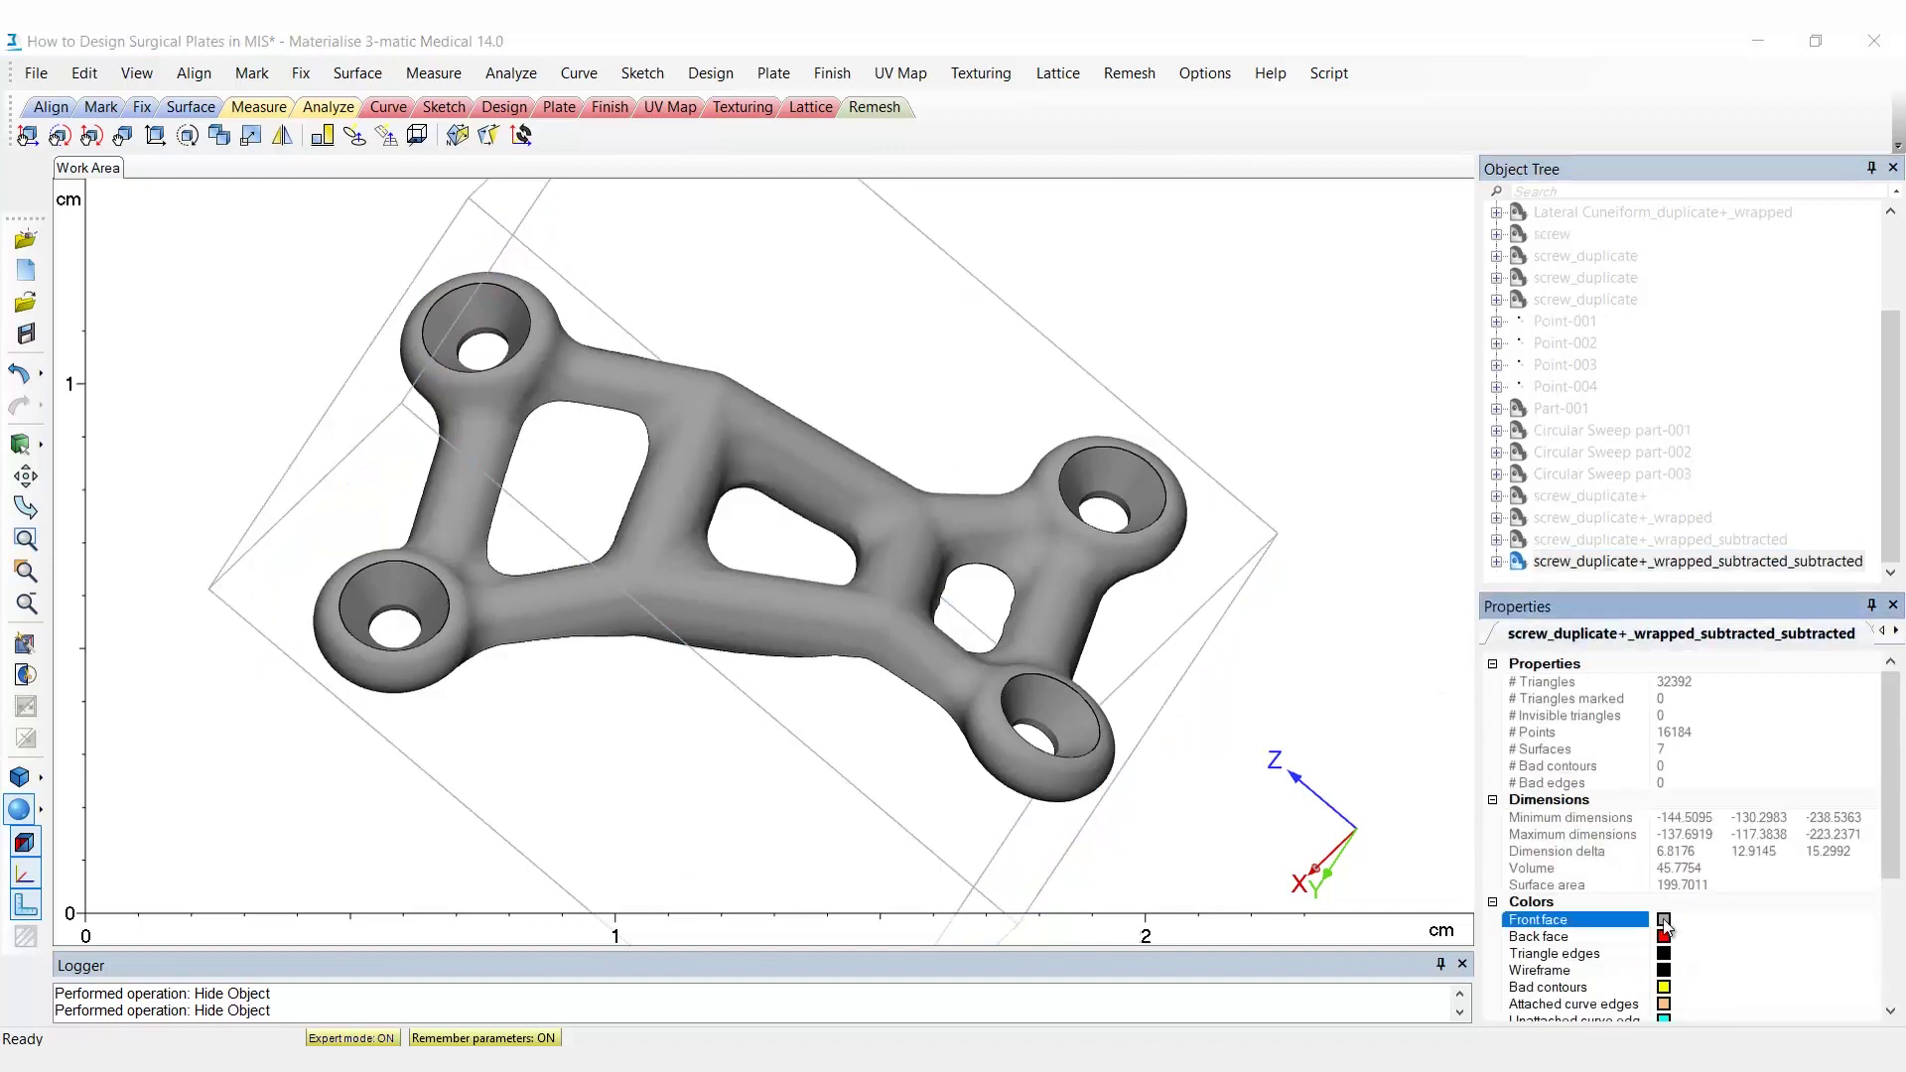
{"action": "left_click", "coordinate": [891, 612]}
{"action": "left_click", "coordinate": [708, 713]}
Step: Show the original Lateral Cuneiform and Metatarsal 3 bones together with the plate and the four screws, with the screws coloured grey
{"action": "scroll", "coordinate": [1624, 446], "scroll_direction": "up", "scroll_amount": 2}
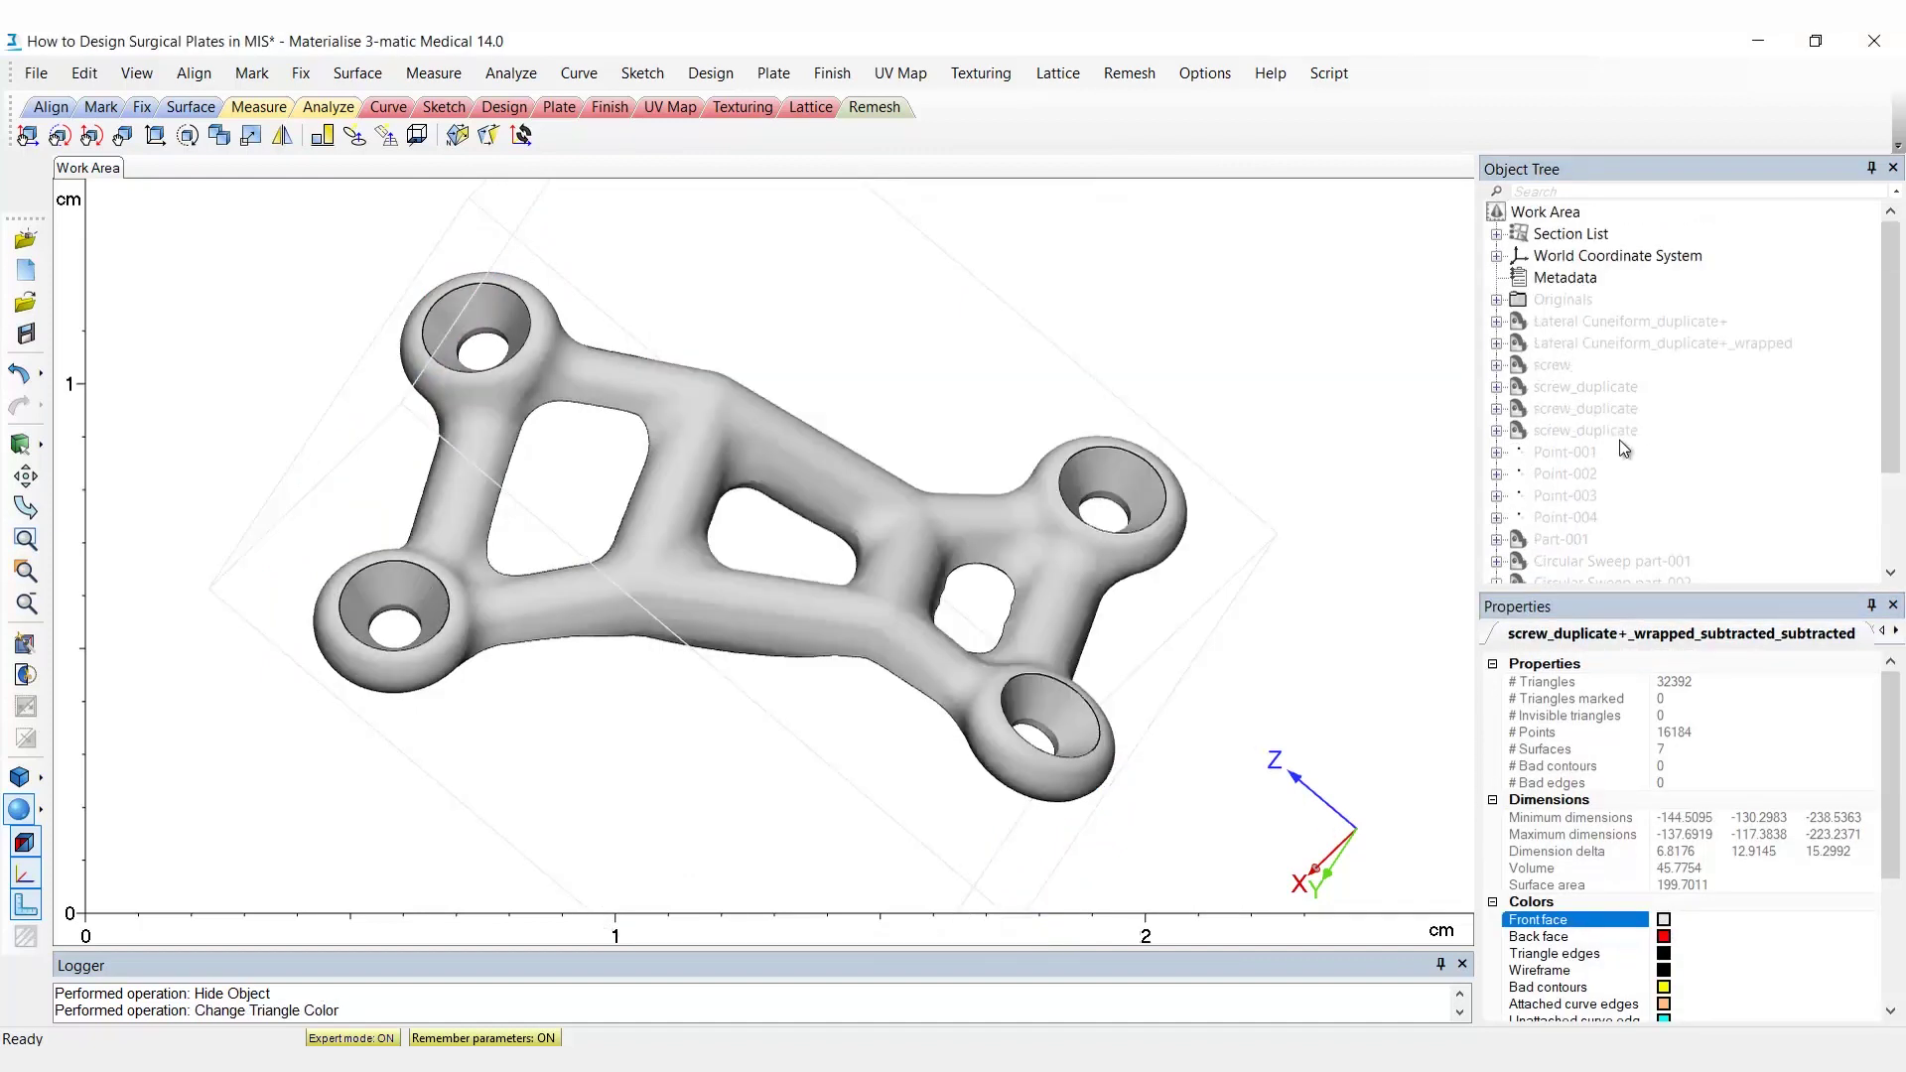
{"action": "left_click", "coordinate": [1497, 300]}
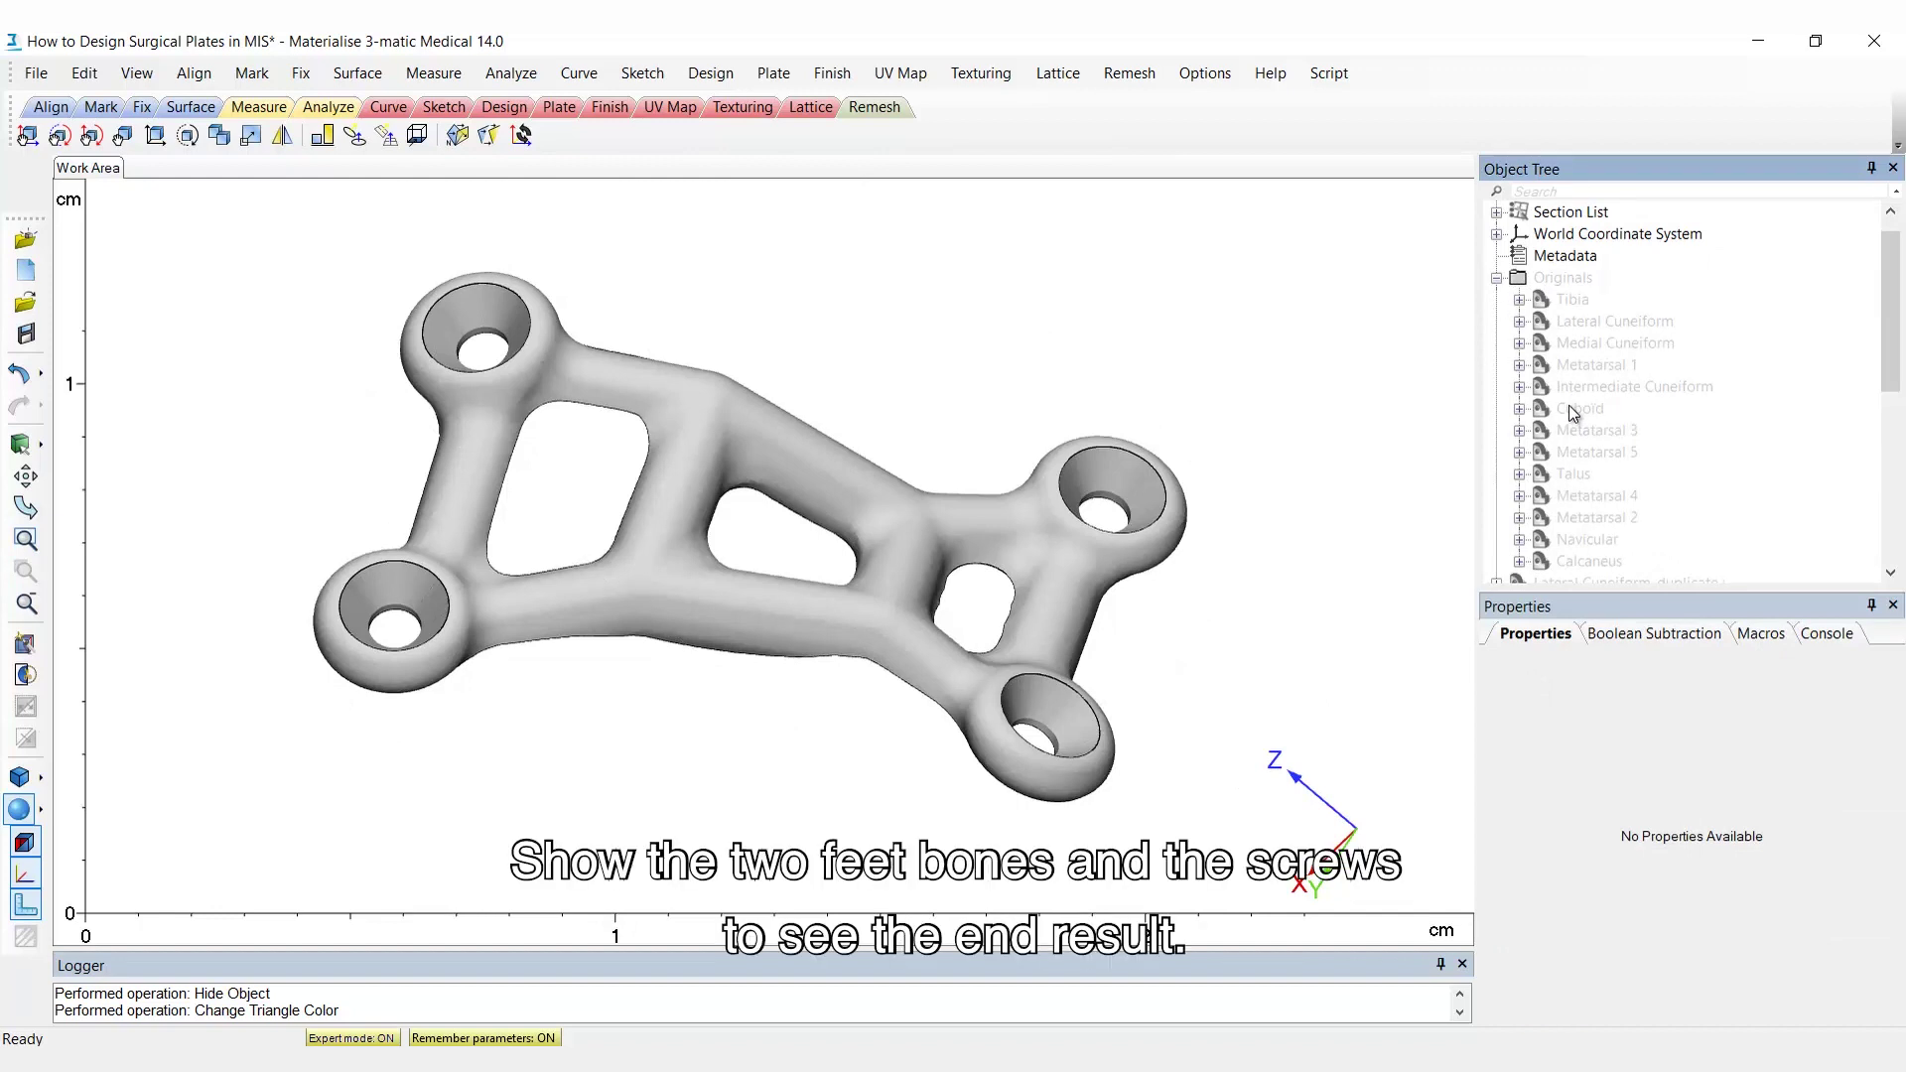
{"action": "left_click", "coordinate": [1599, 323]}
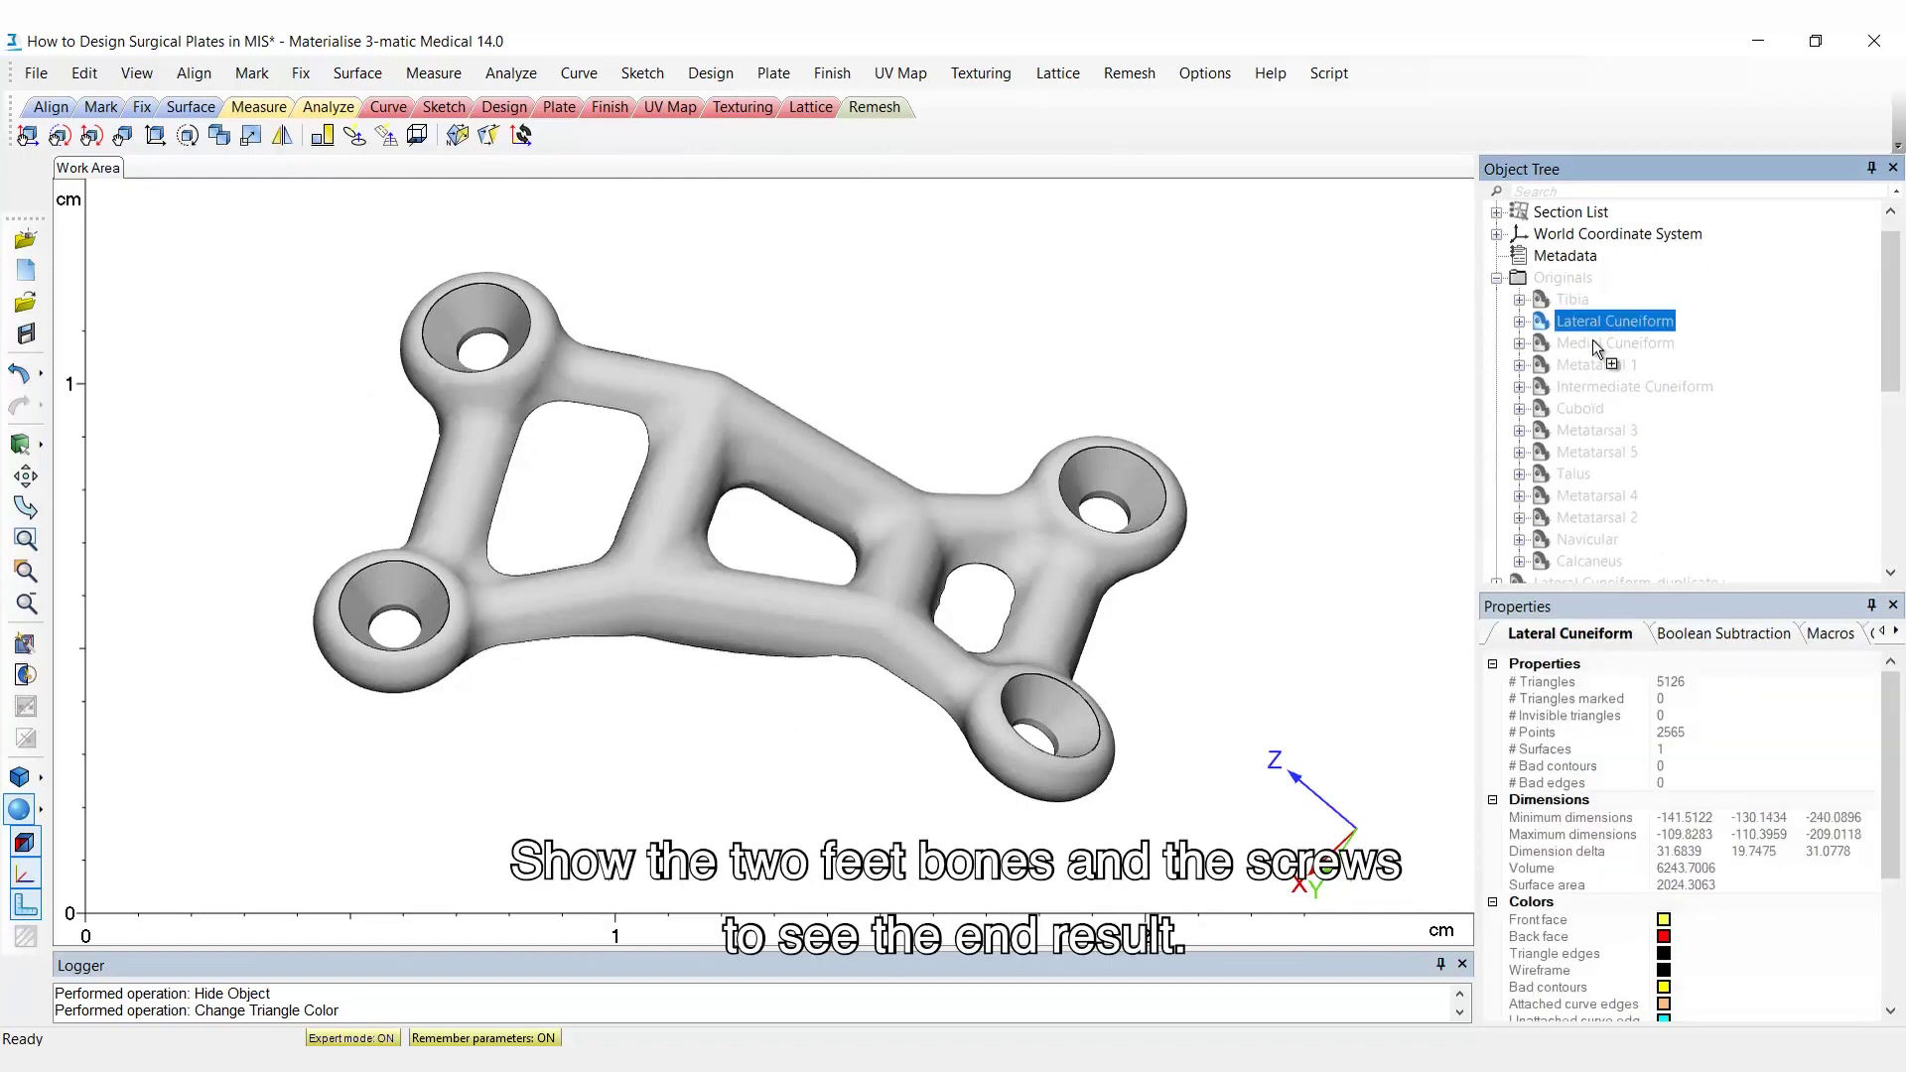
{"action": "right_click", "coordinate": [1593, 433]}
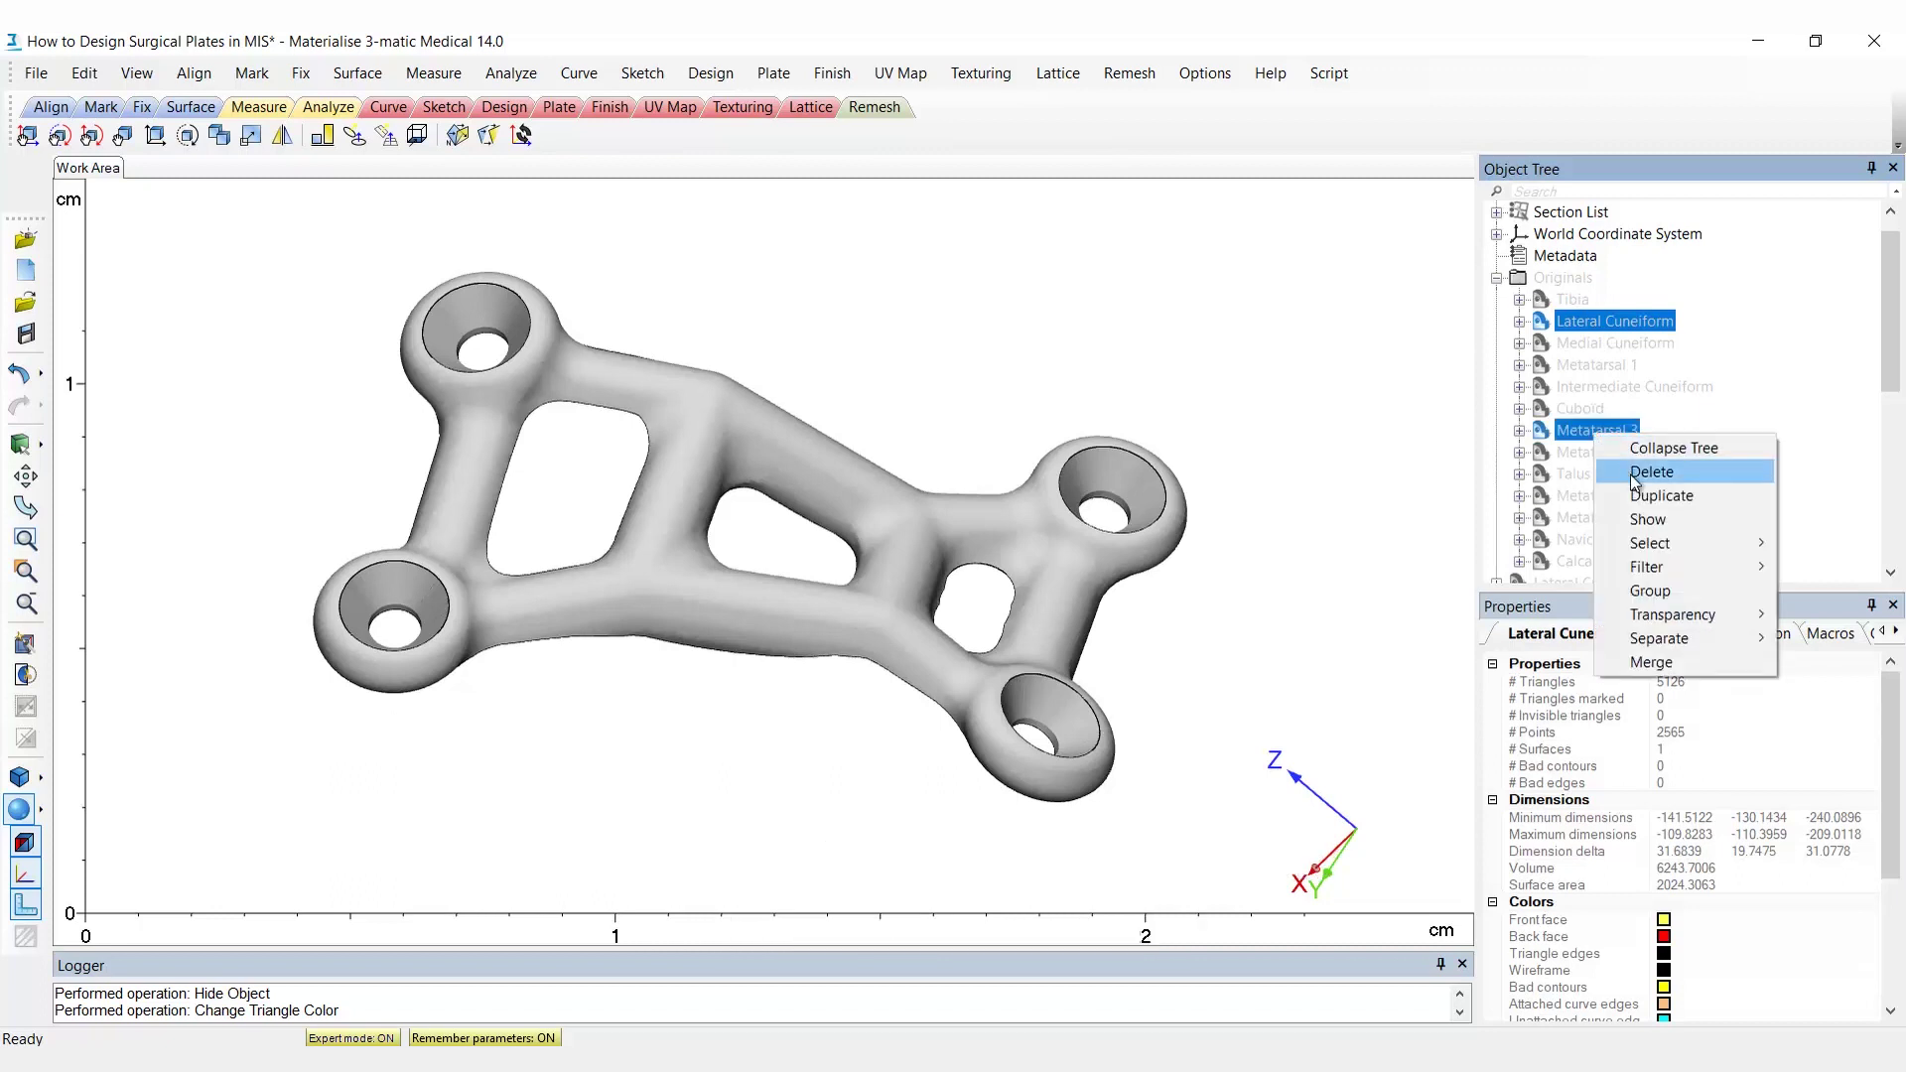
{"action": "left_click", "coordinate": [1647, 516]}
{"action": "scroll", "coordinate": [1278, 550], "scroll_direction": "down", "scroll_amount": 5}
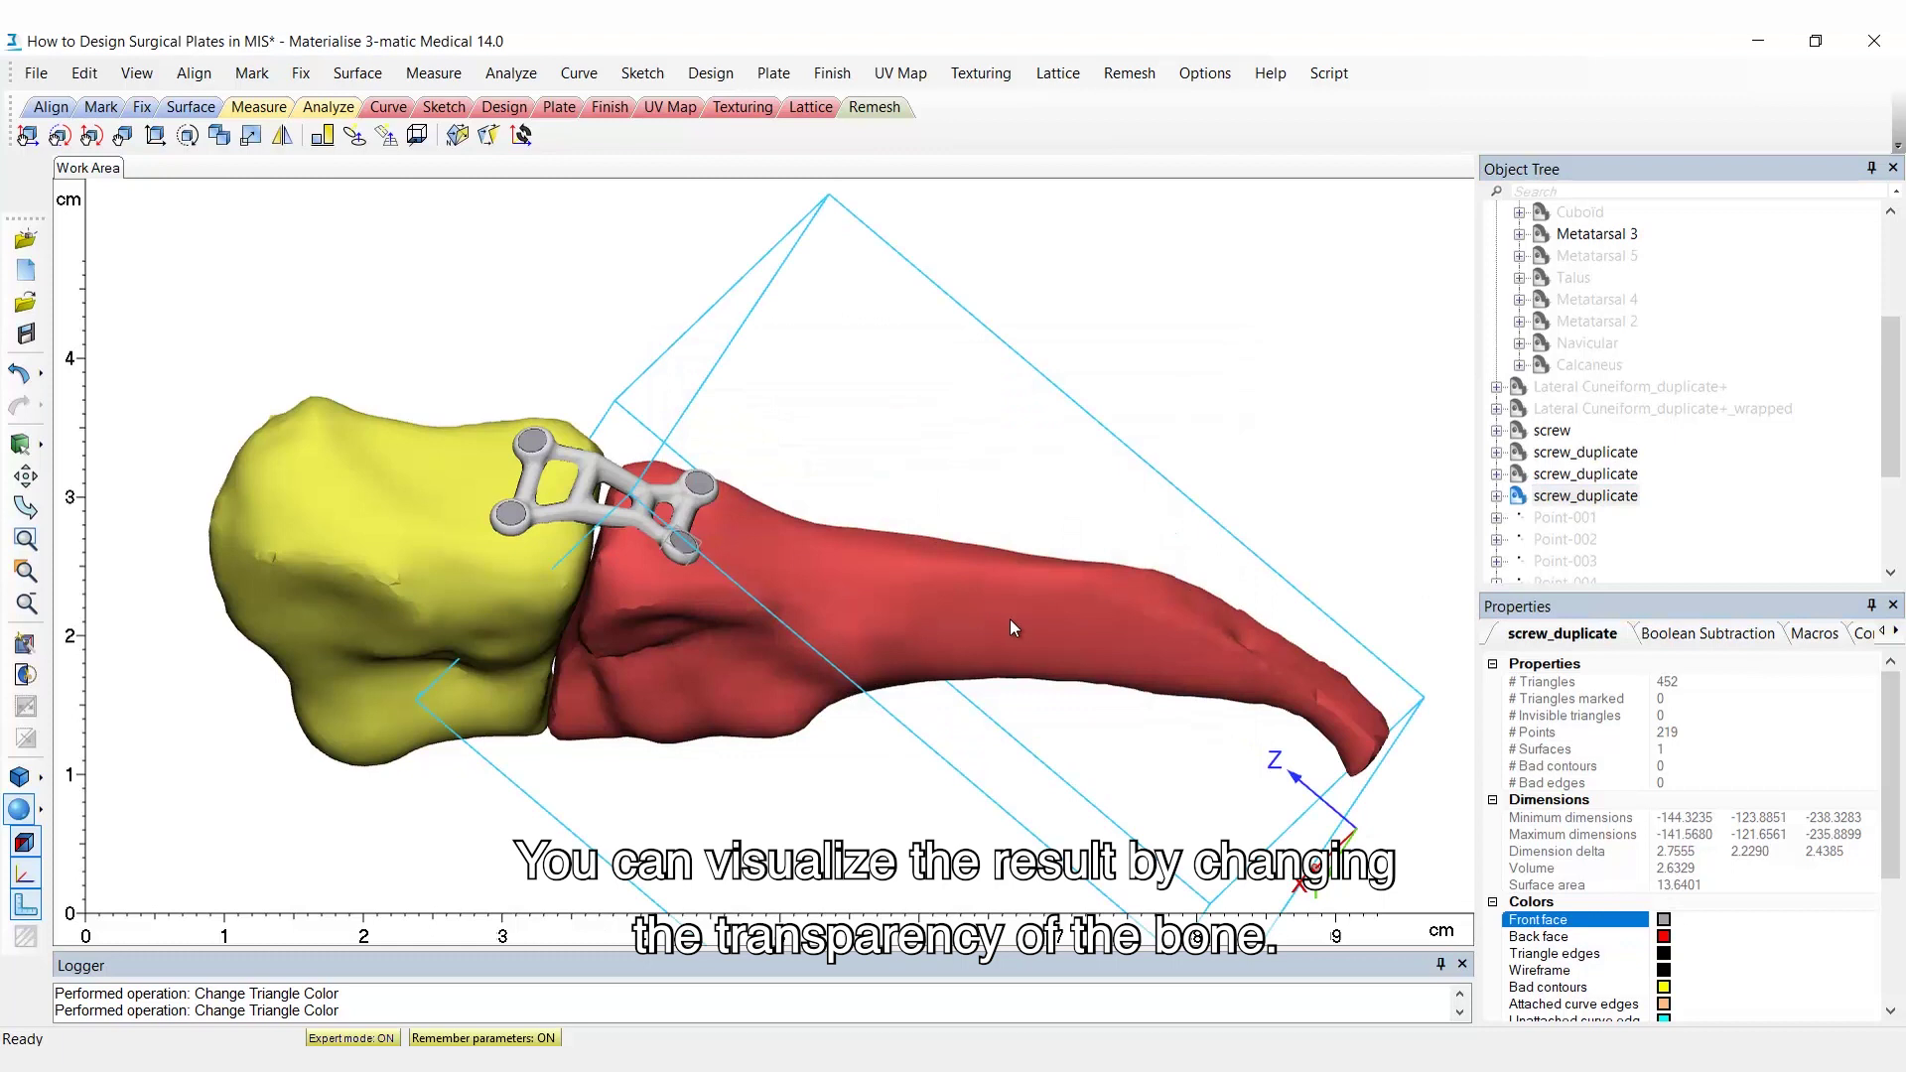
Step: Set the transparency of the Lateral Cuneiform and Metatarsal 3 bones to high
{"action": "scroll", "coordinate": [1631, 332], "scroll_direction": "up", "scroll_amount": 1}
{"action": "scroll", "coordinate": [1631, 332], "scroll_direction": "up", "scroll_amount": 1}
{"action": "left_click_drag", "start_coordinate": [1637, 257], "coordinate": [1610, 367]}
{"action": "left_click", "coordinate": [1611, 367], "text": "ctrl"}
{"action": "right_click", "coordinate": [1610, 367]}
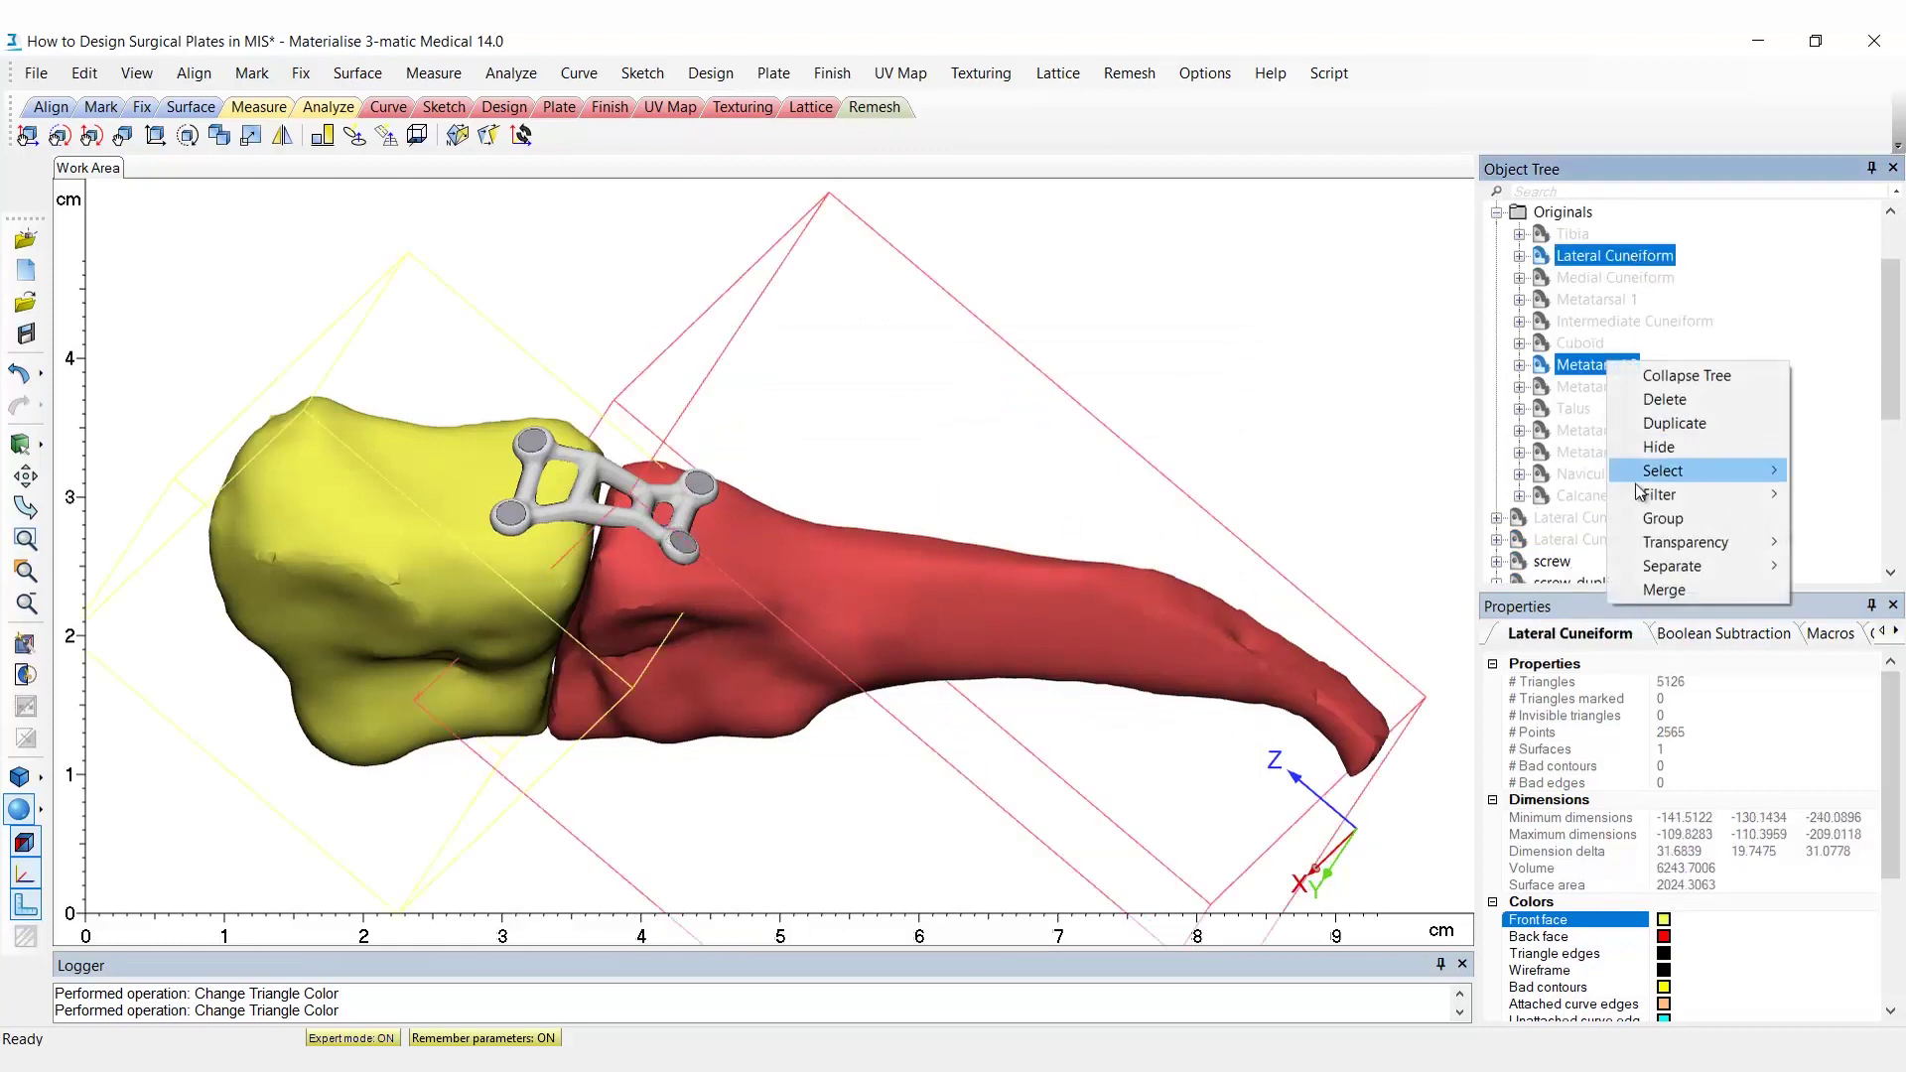
{"action": "mouse_move", "coordinate": [1668, 552]}
{"action": "left_click", "coordinate": [1549, 618]}
Step: Examine from the side how the plate sits on the two transparent bones and how the screws enter them
{"action": "right_click_drag", "start_coordinate": [929, 602], "coordinate": [968, 468]}
{"action": "scroll", "coordinate": [808, 469], "scroll_direction": "up", "scroll_amount": 2}
{"action": "scroll", "coordinate": [808, 469], "scroll_direction": "up", "scroll_amount": 2}
{"action": "mouse_move", "coordinate": [545, 532]}
{"action": "right_mouse_down"}
{"action": "mouse_move", "coordinate": [647, 524]}
{"action": "mouse_move", "coordinate": [532, 536]}
{"action": "mouse_move", "coordinate": [578, 521]}
{"action": "right_mouse_up"}
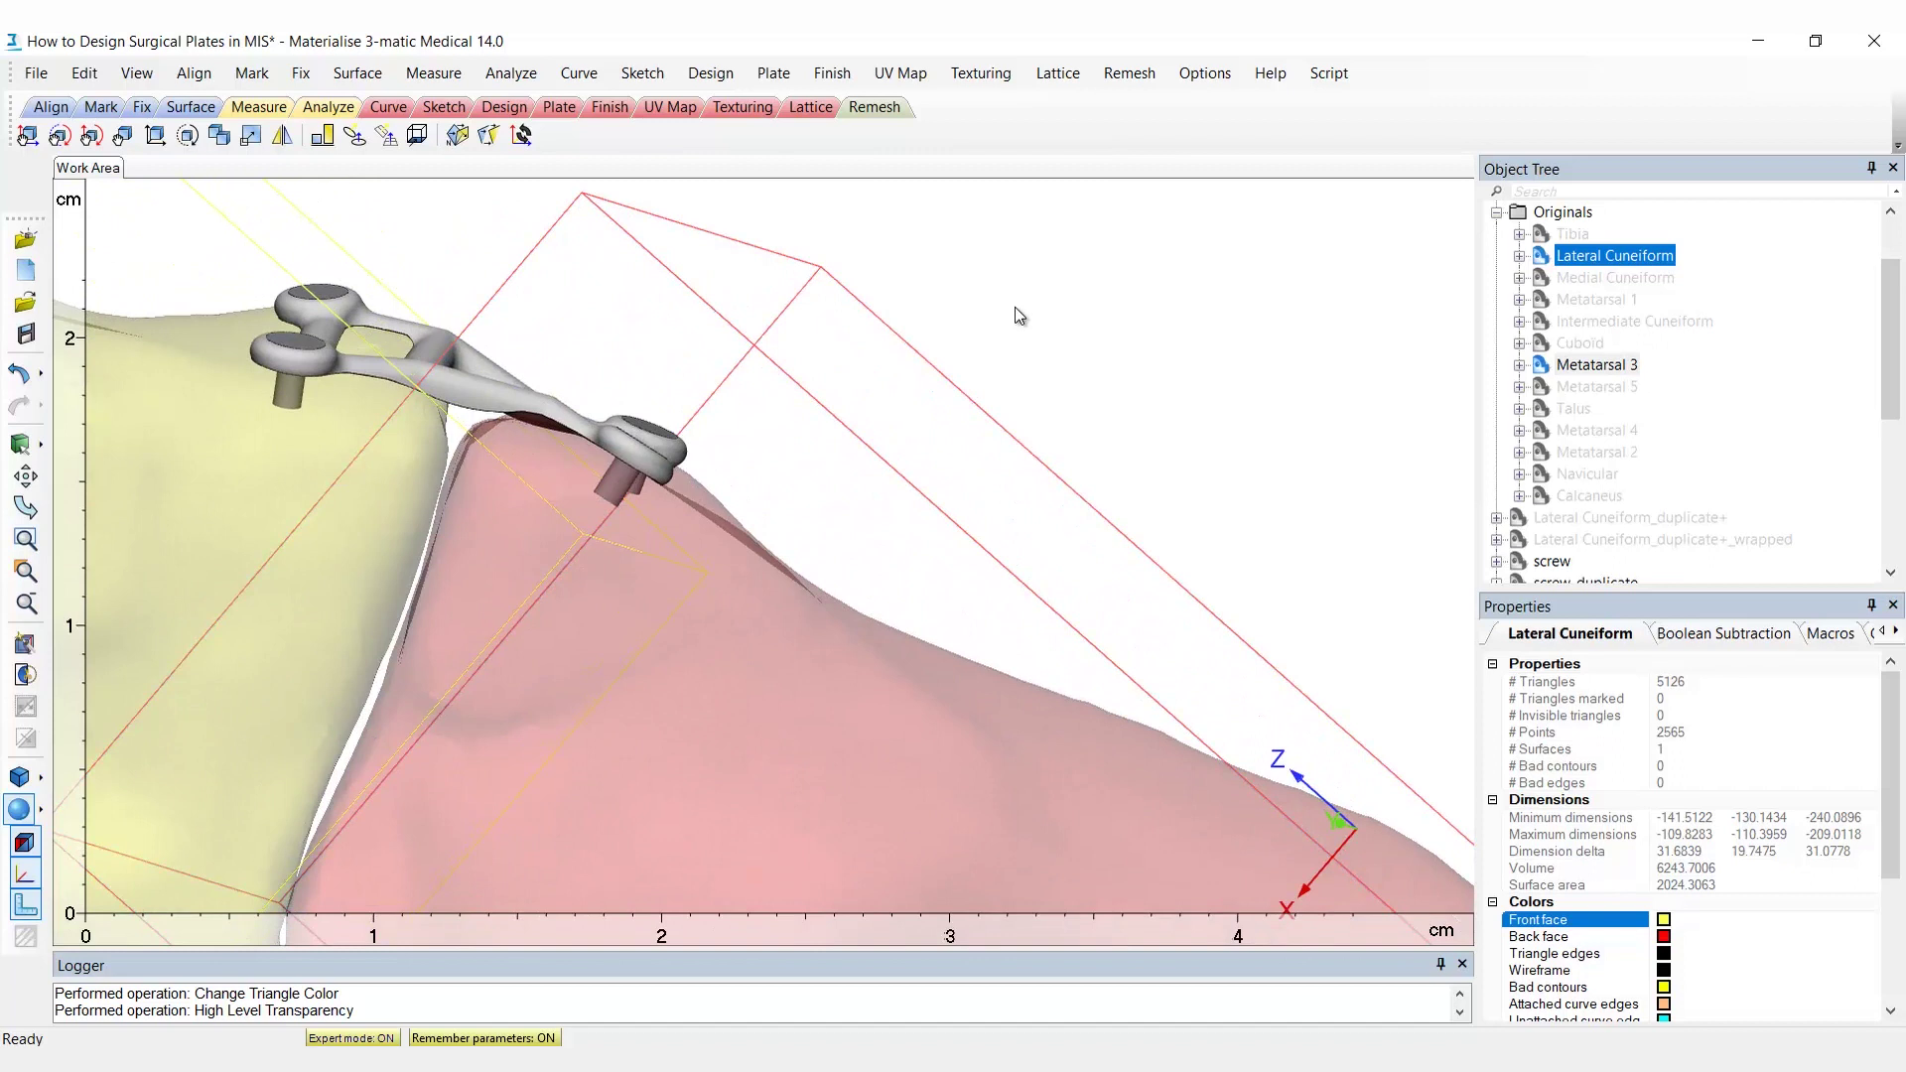
{"action": "scroll", "coordinate": [864, 521], "scroll_direction": "down", "scroll_amount": 5}
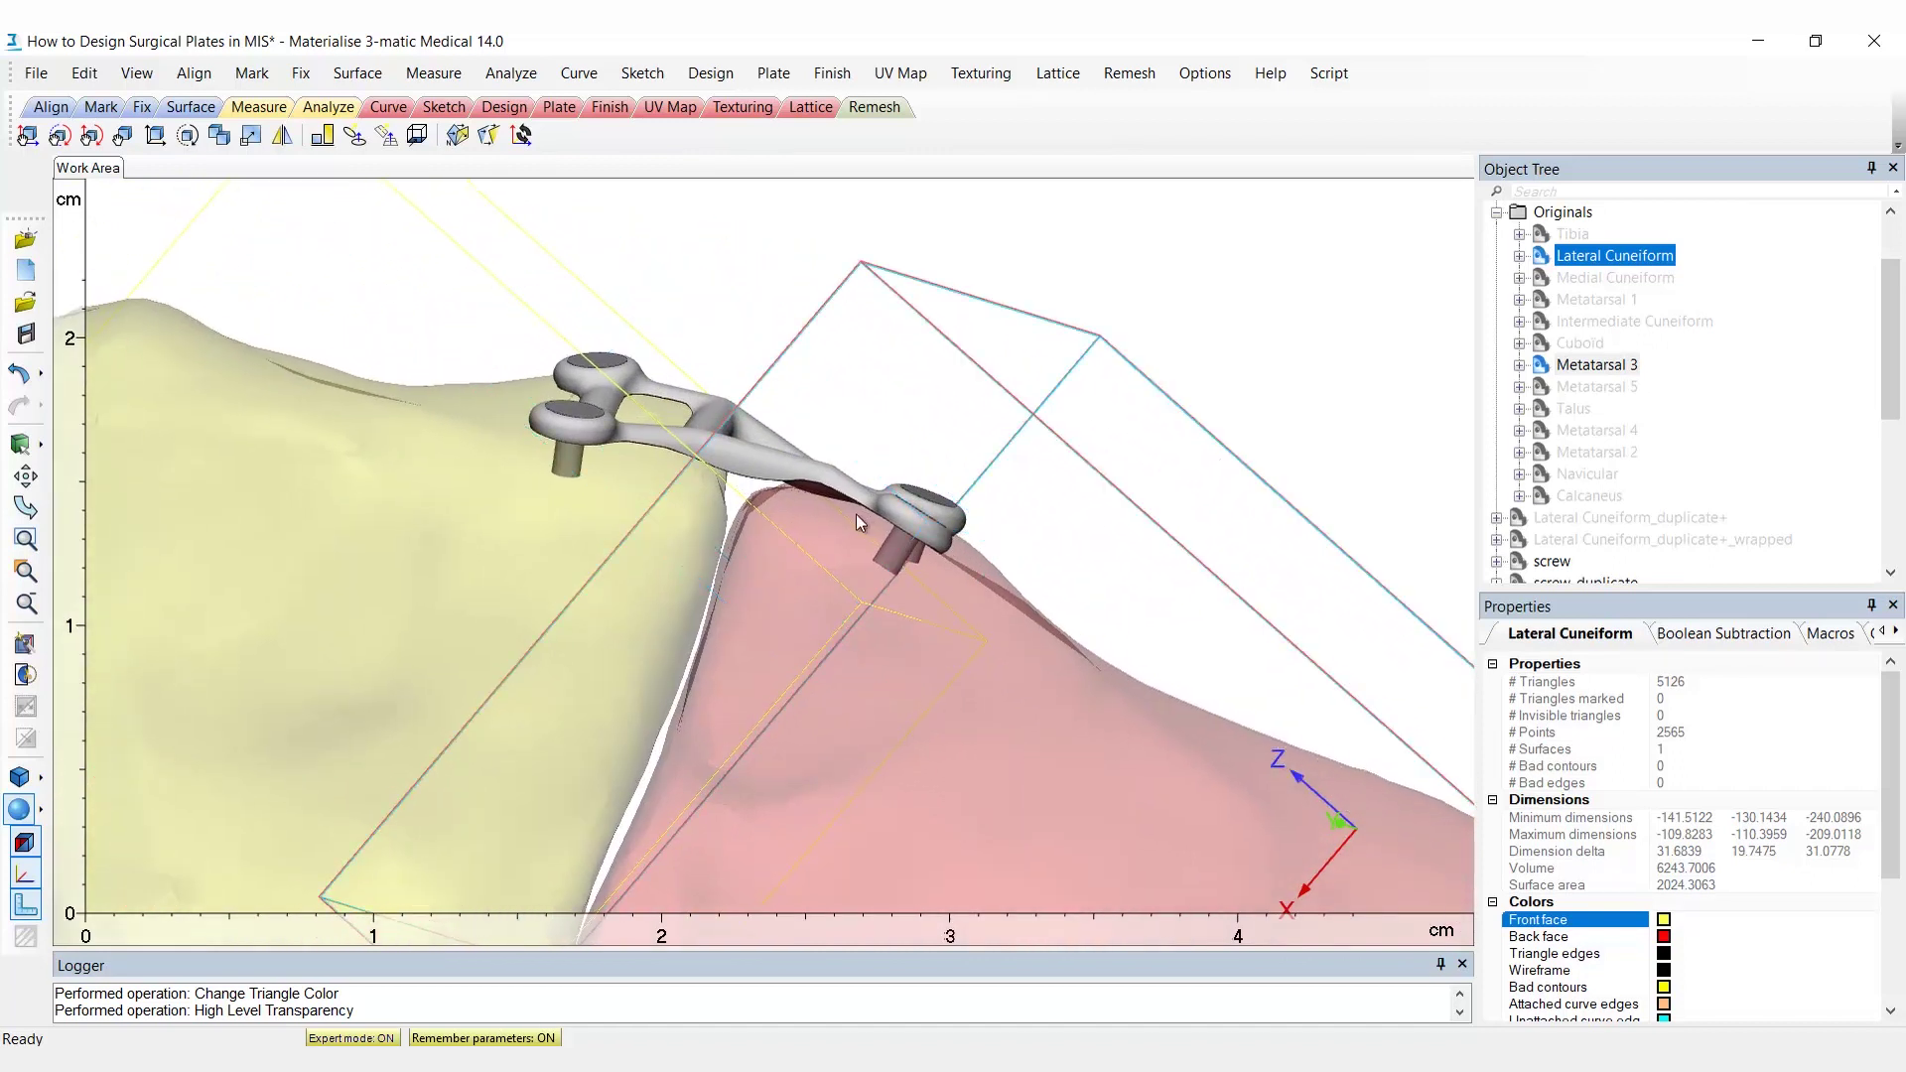
{"action": "scroll", "coordinate": [909, 602], "scroll_direction": "down", "scroll_amount": 2}
{"action": "right_click_drag", "start_coordinate": [908, 614], "coordinate": [749, 576]}
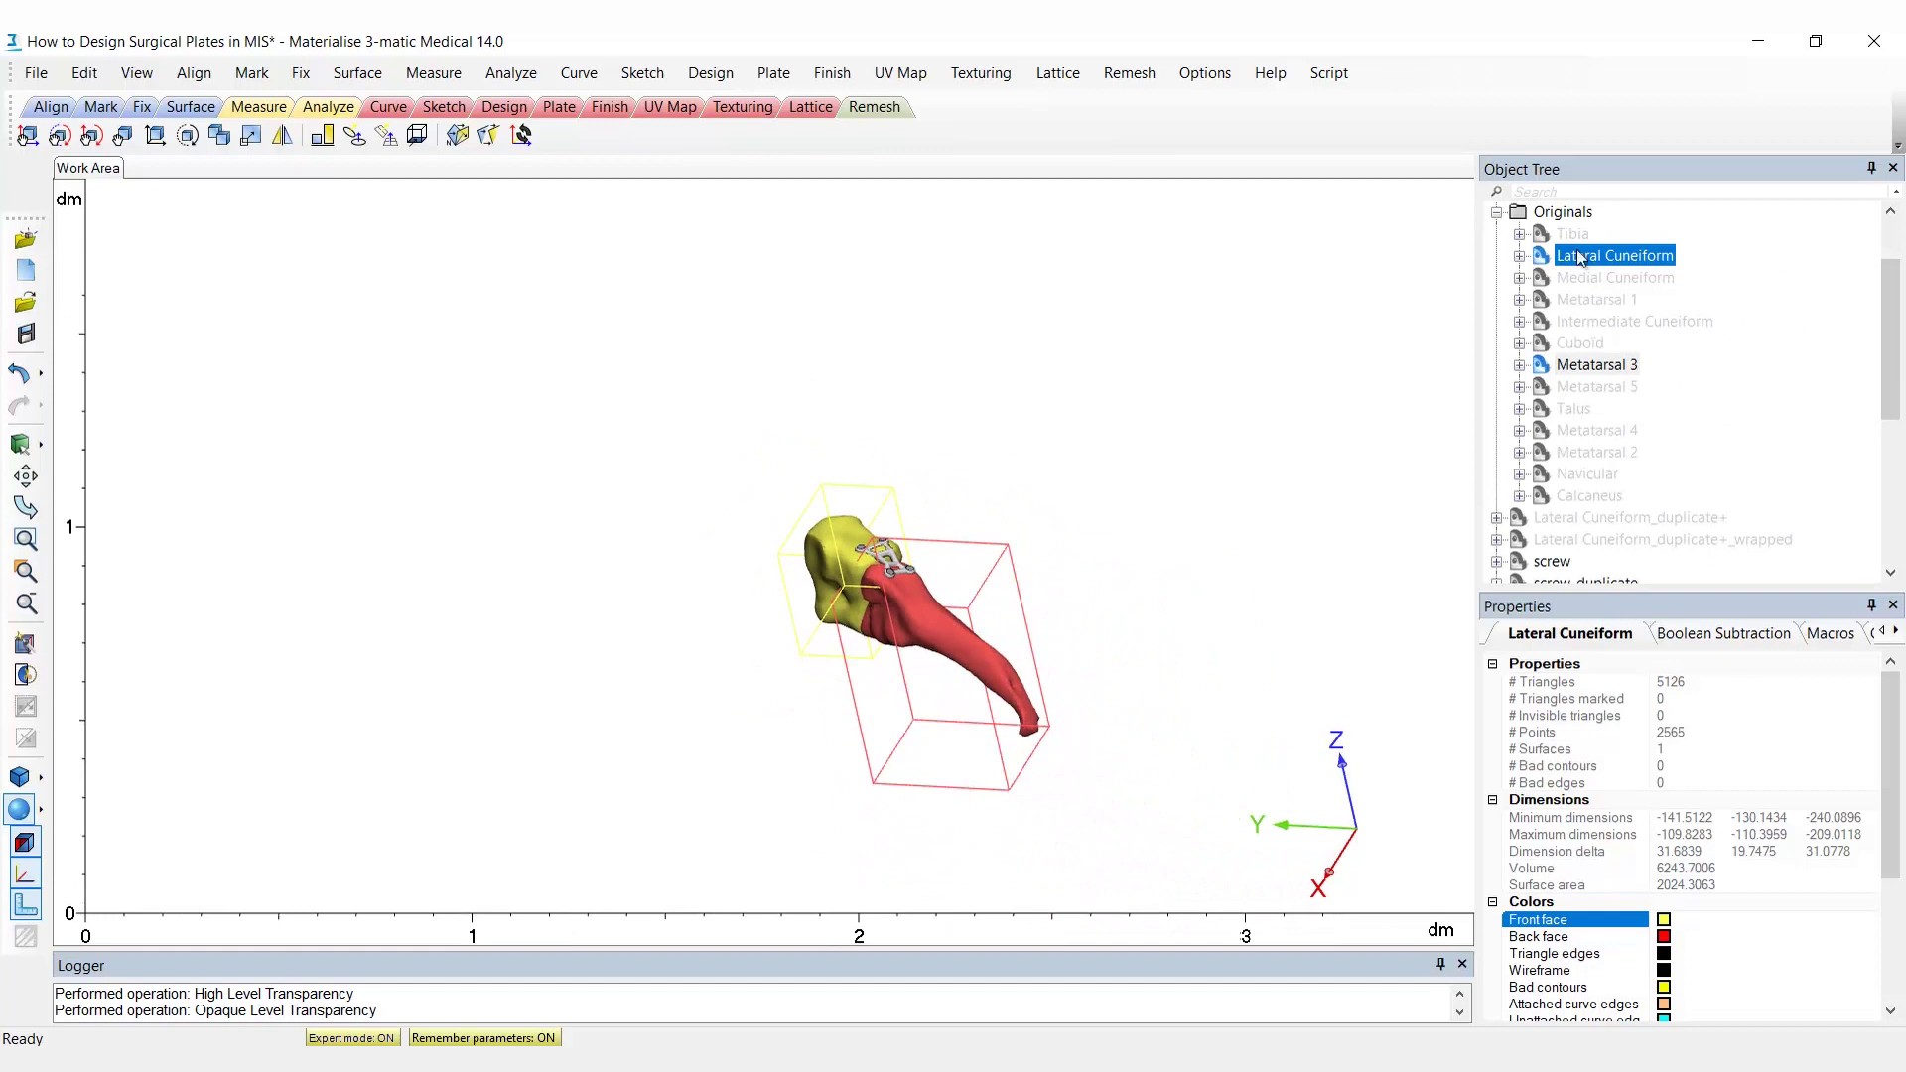
Step: Return the two bones to opaque and show all the original bones from Tibia to Calcaneus with the plate on the foot
{"action": "left_click", "coordinate": [1576, 237]}
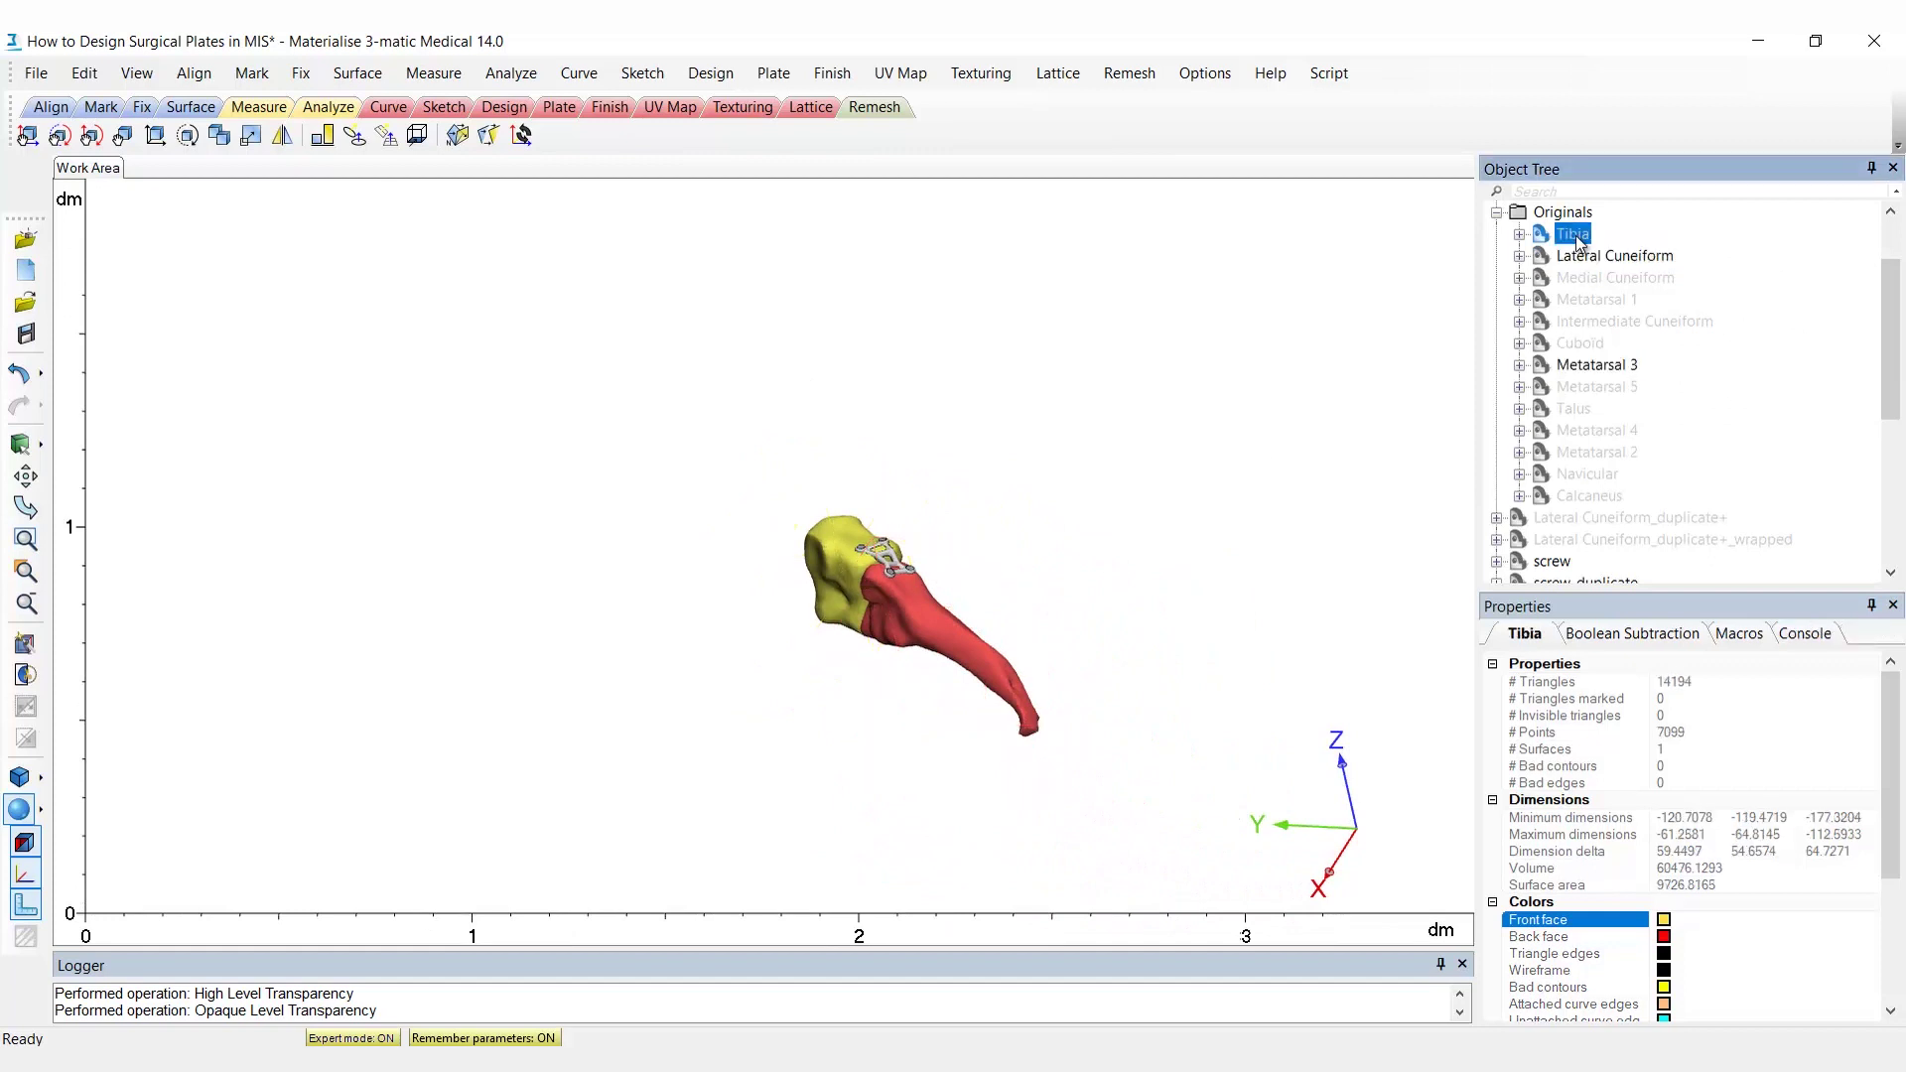
{"action": "left_click", "coordinate": [1588, 495], "text": "shift"}
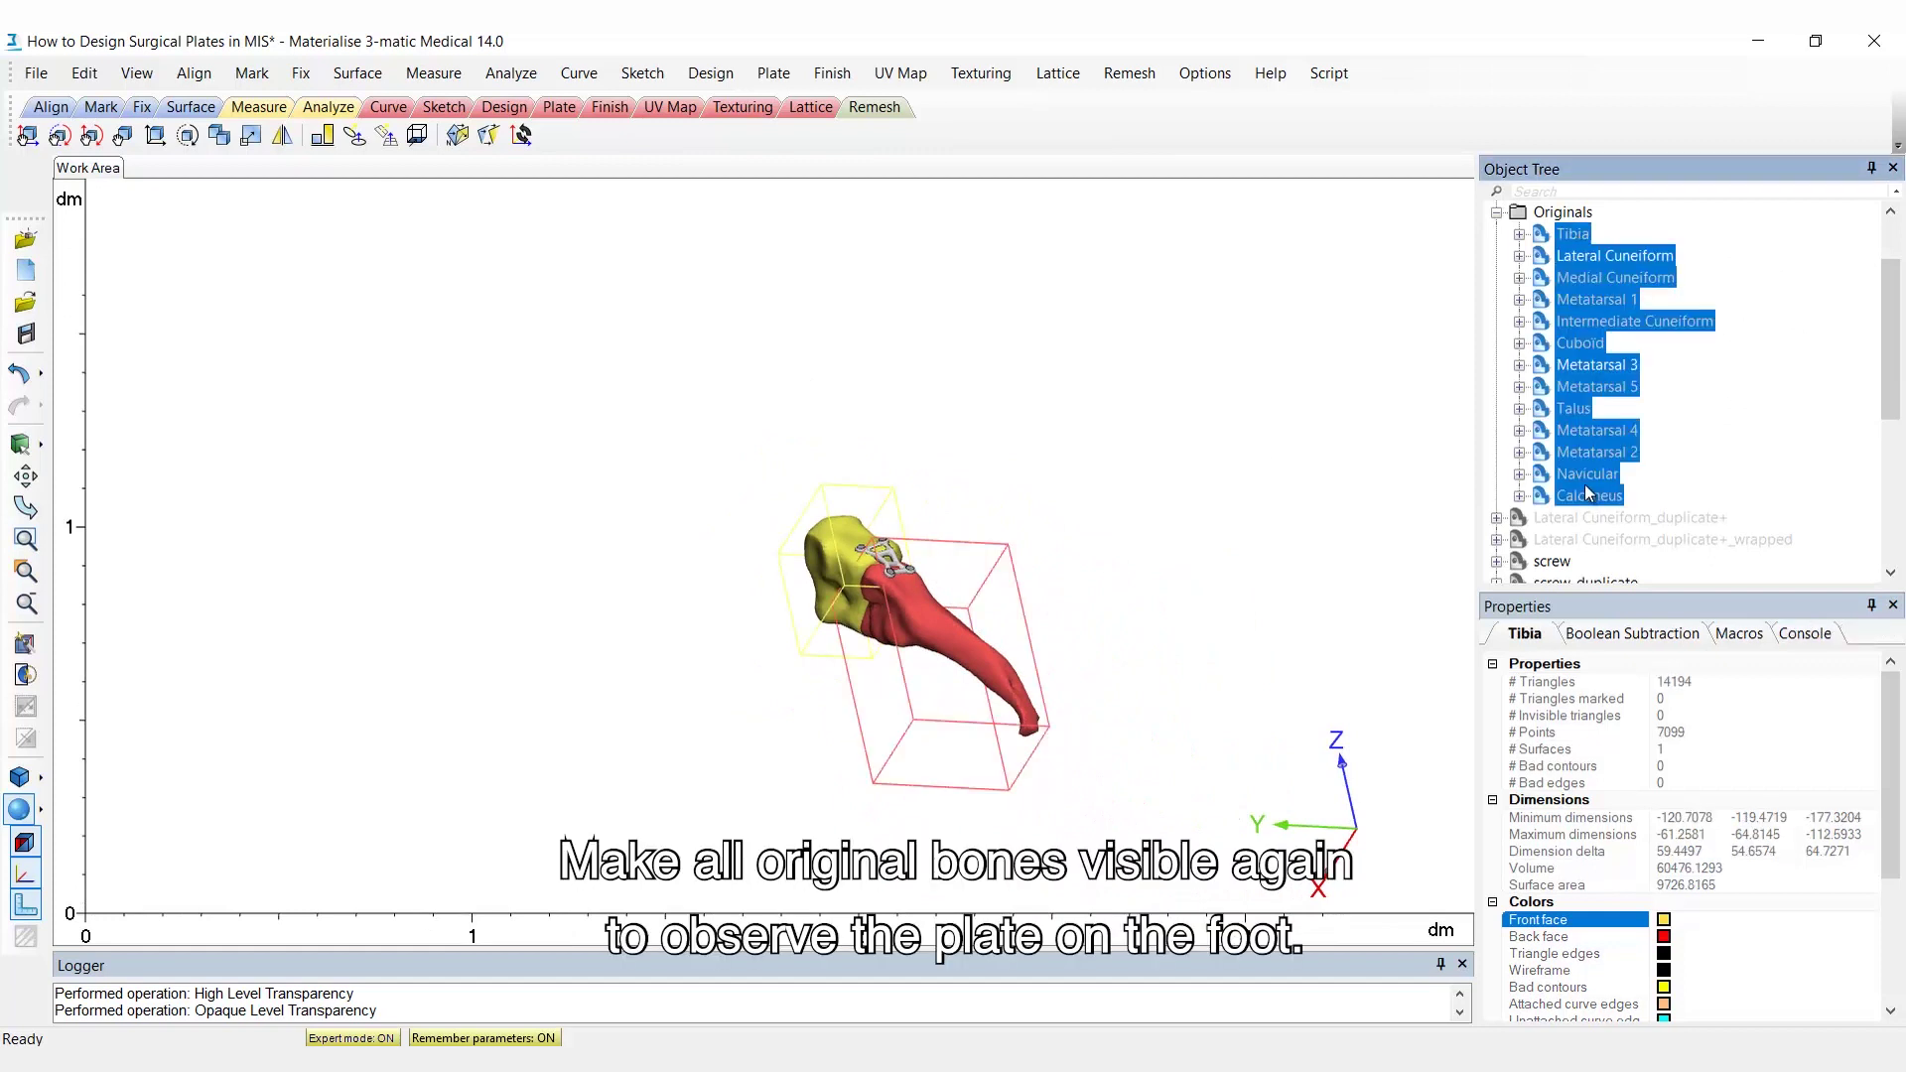
{"action": "right_click", "coordinate": [1588, 484]}
{"action": "left_click", "coordinate": [1591, 552]}
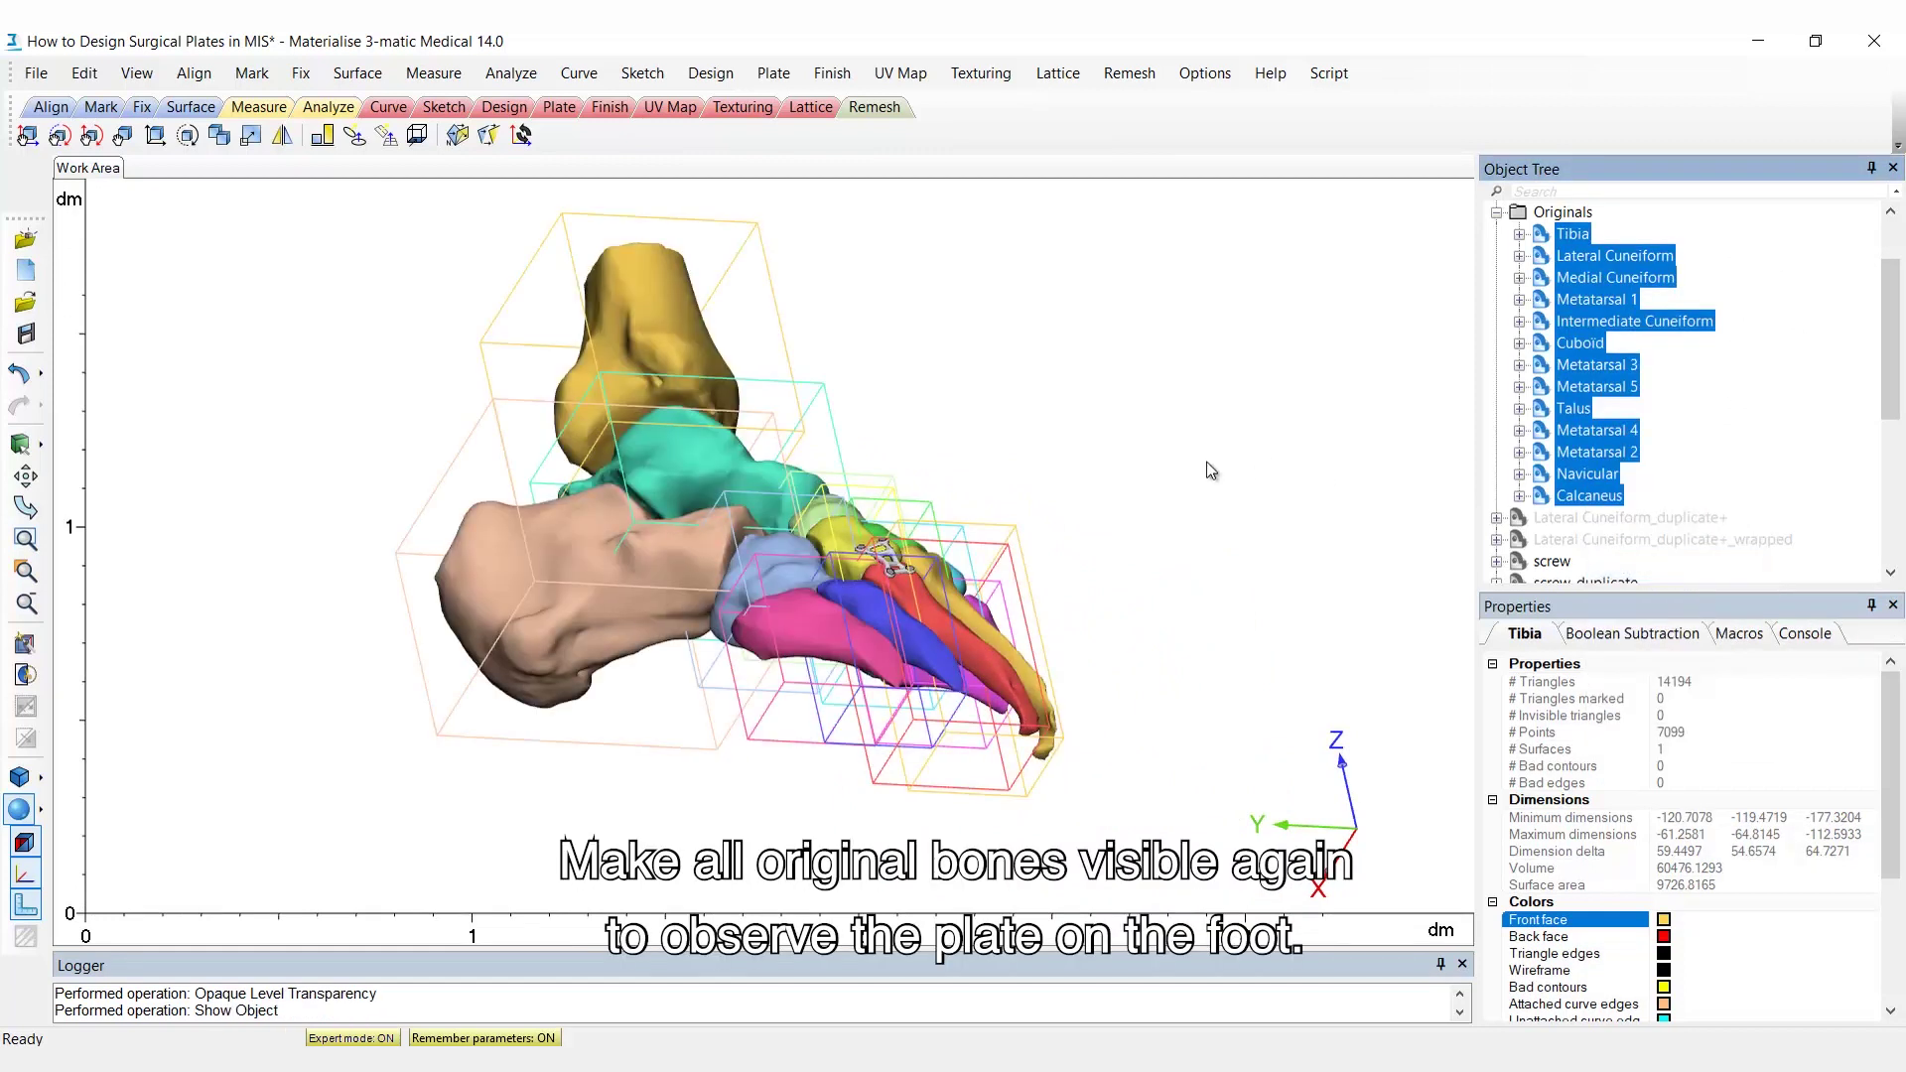
{"action": "left_click", "coordinate": [1566, 215]}
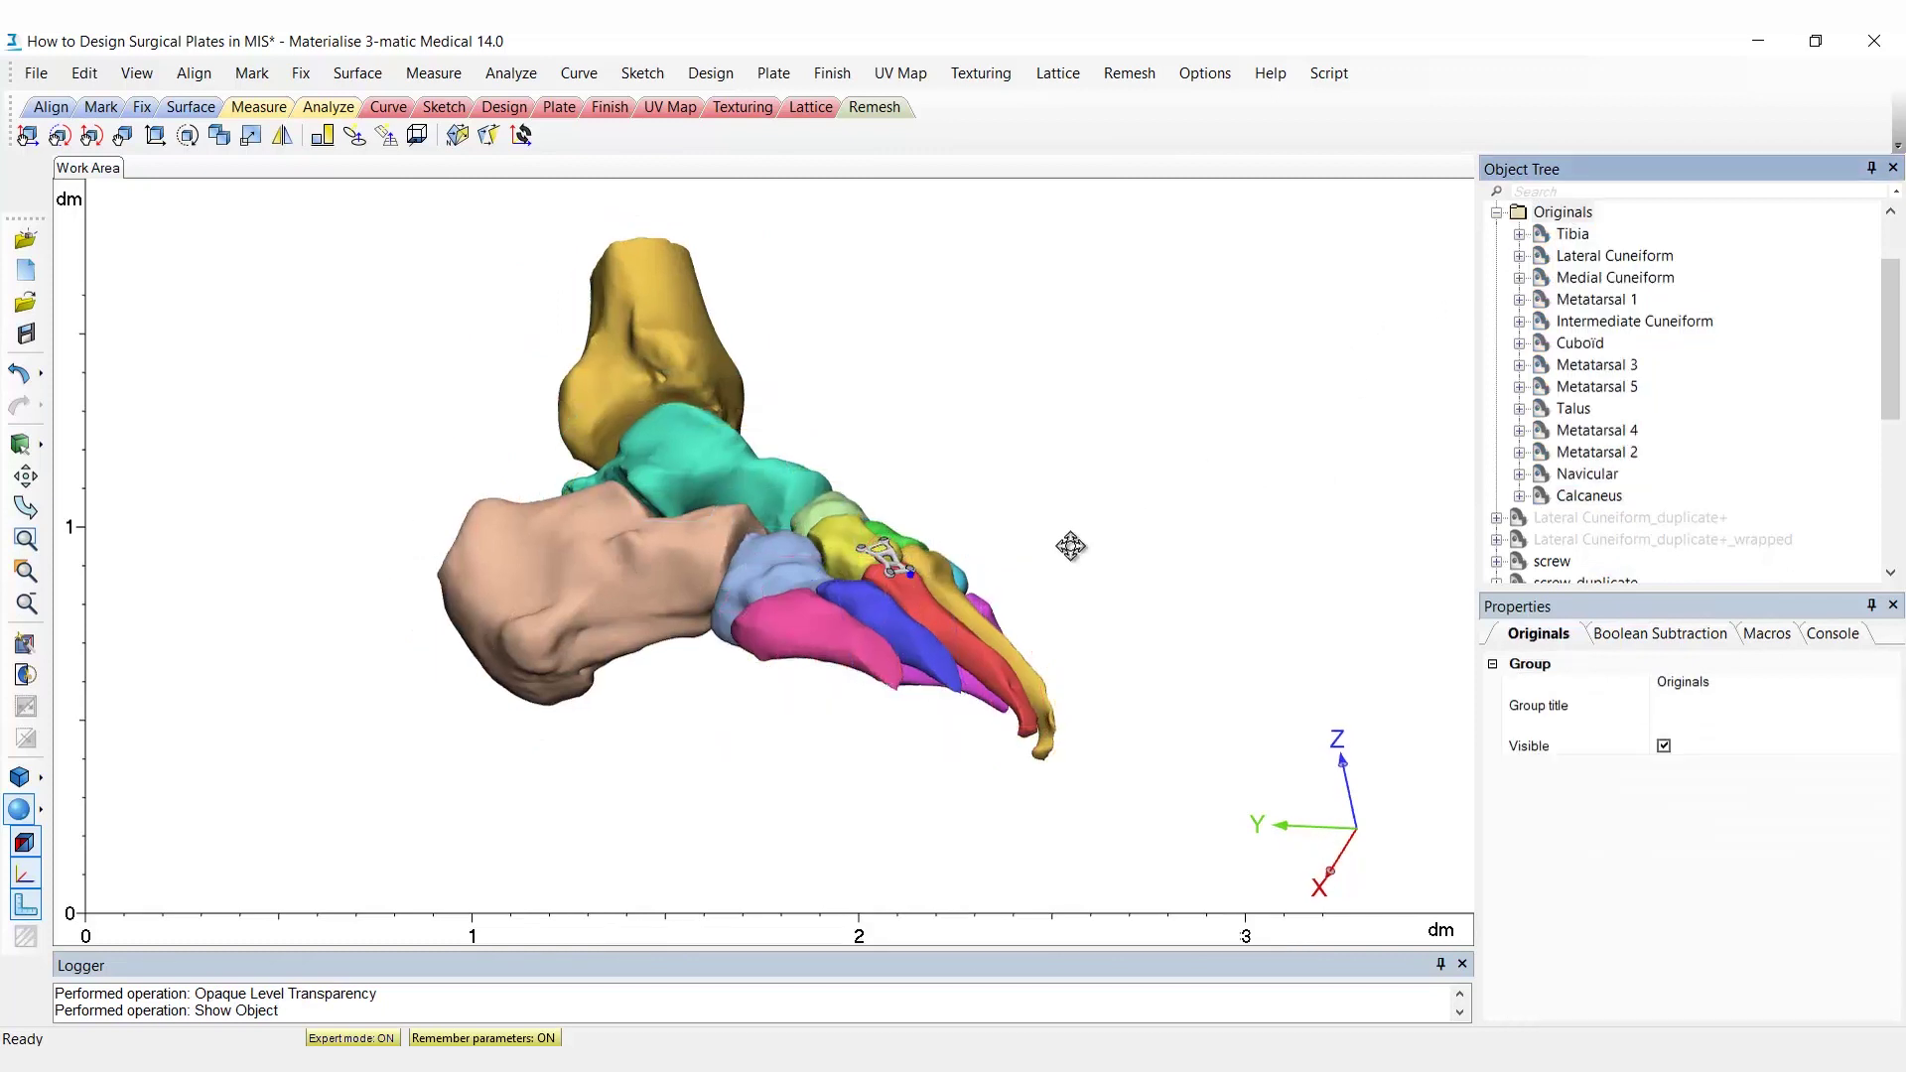
{"action": "right_click_drag", "start_coordinate": [1073, 546], "coordinate": [1142, 711]}
{"action": "right_click_drag", "start_coordinate": [1345, 653], "coordinate": [1426, 467]}
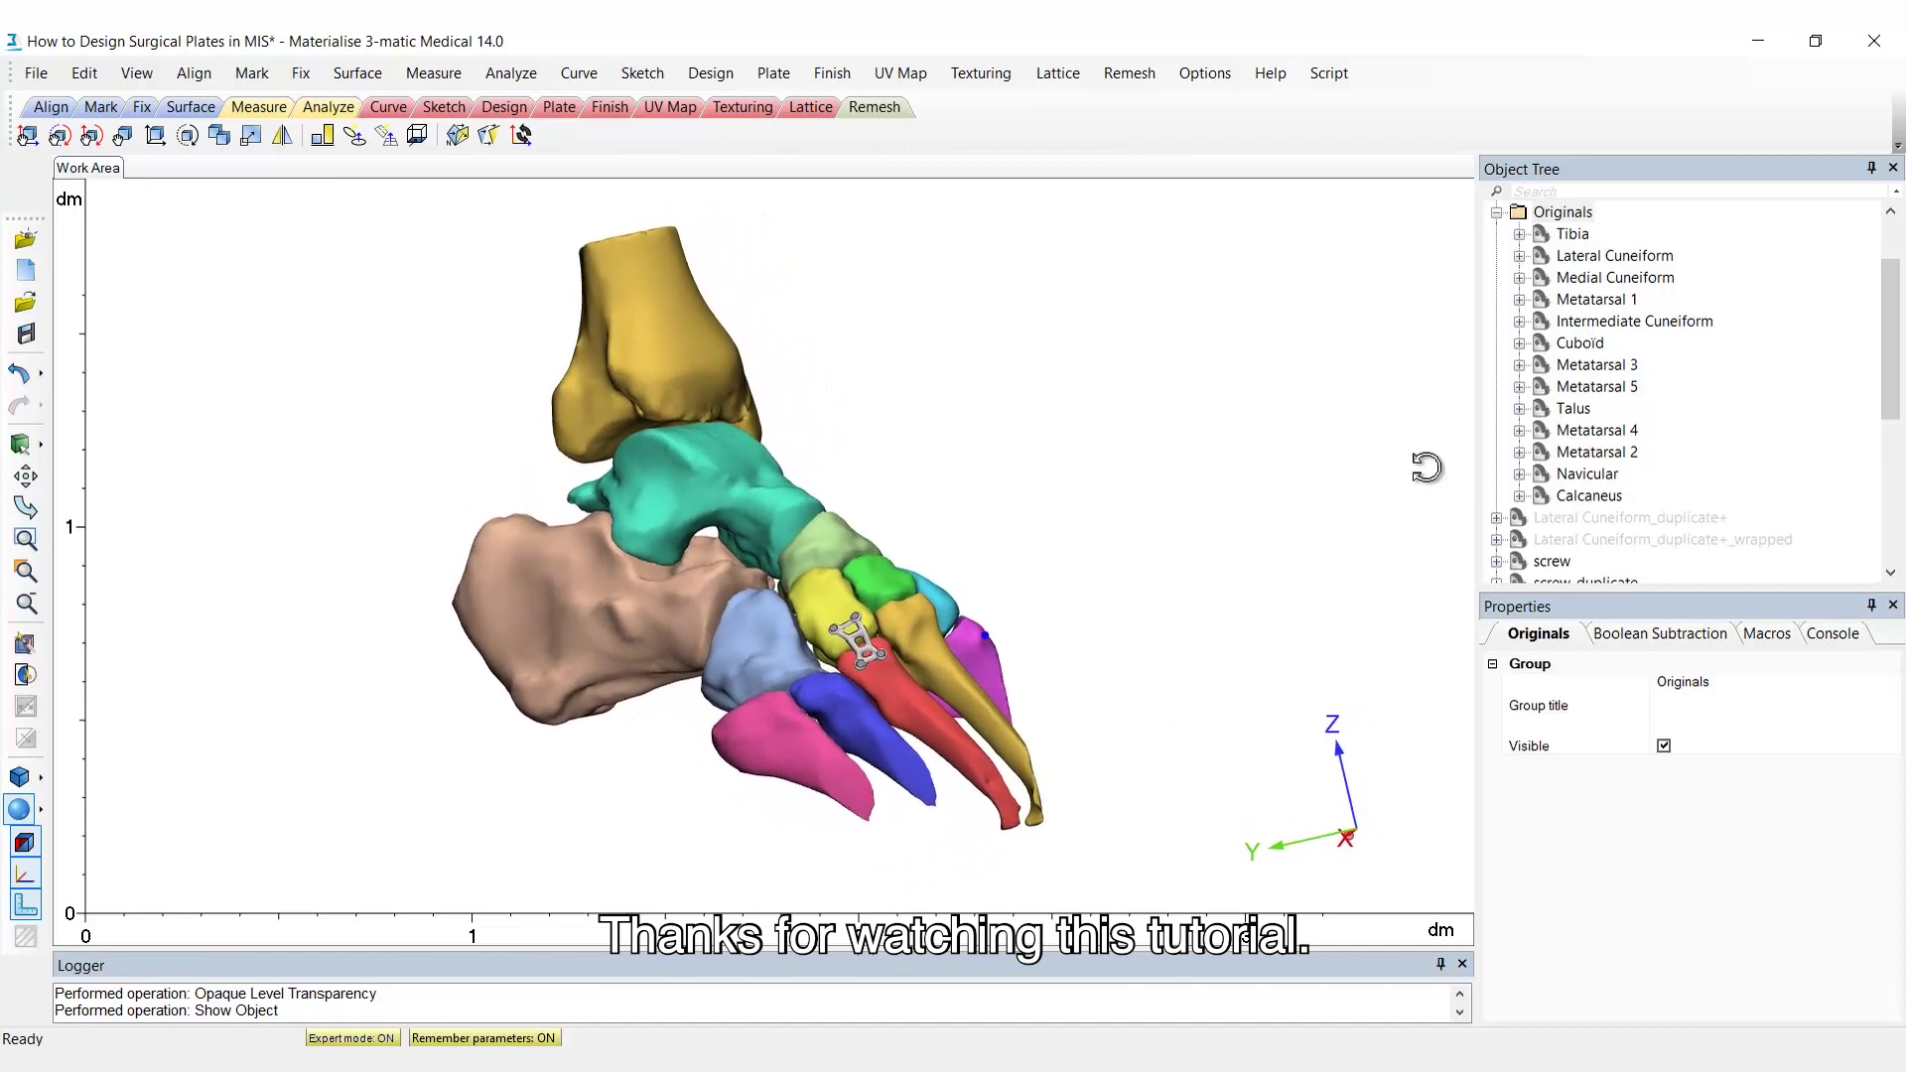